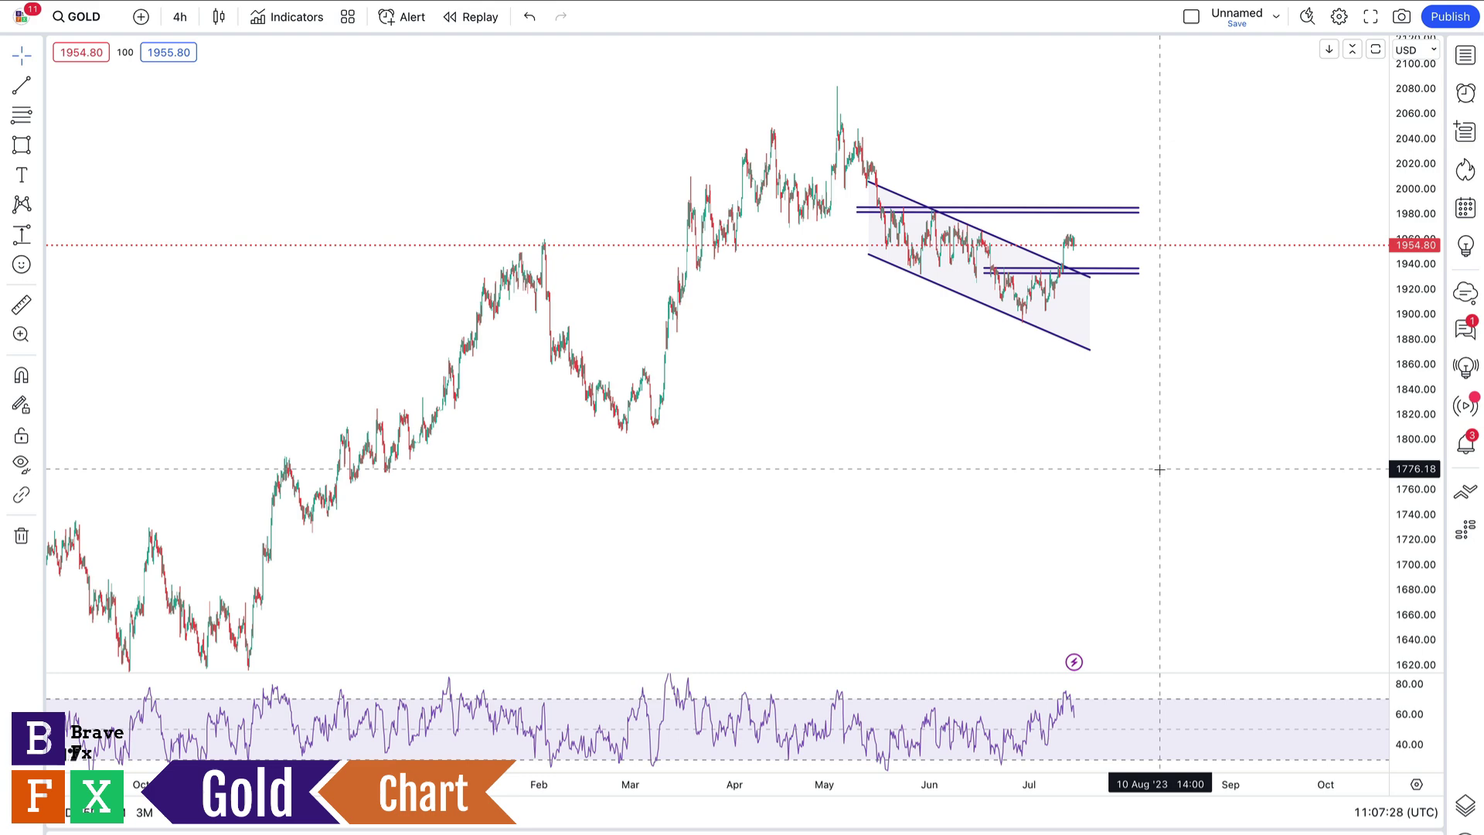
- Examine the 4-hour gold price action around the descending channel and the two horizontal zones
scroll(1159, 469, "left", 5)
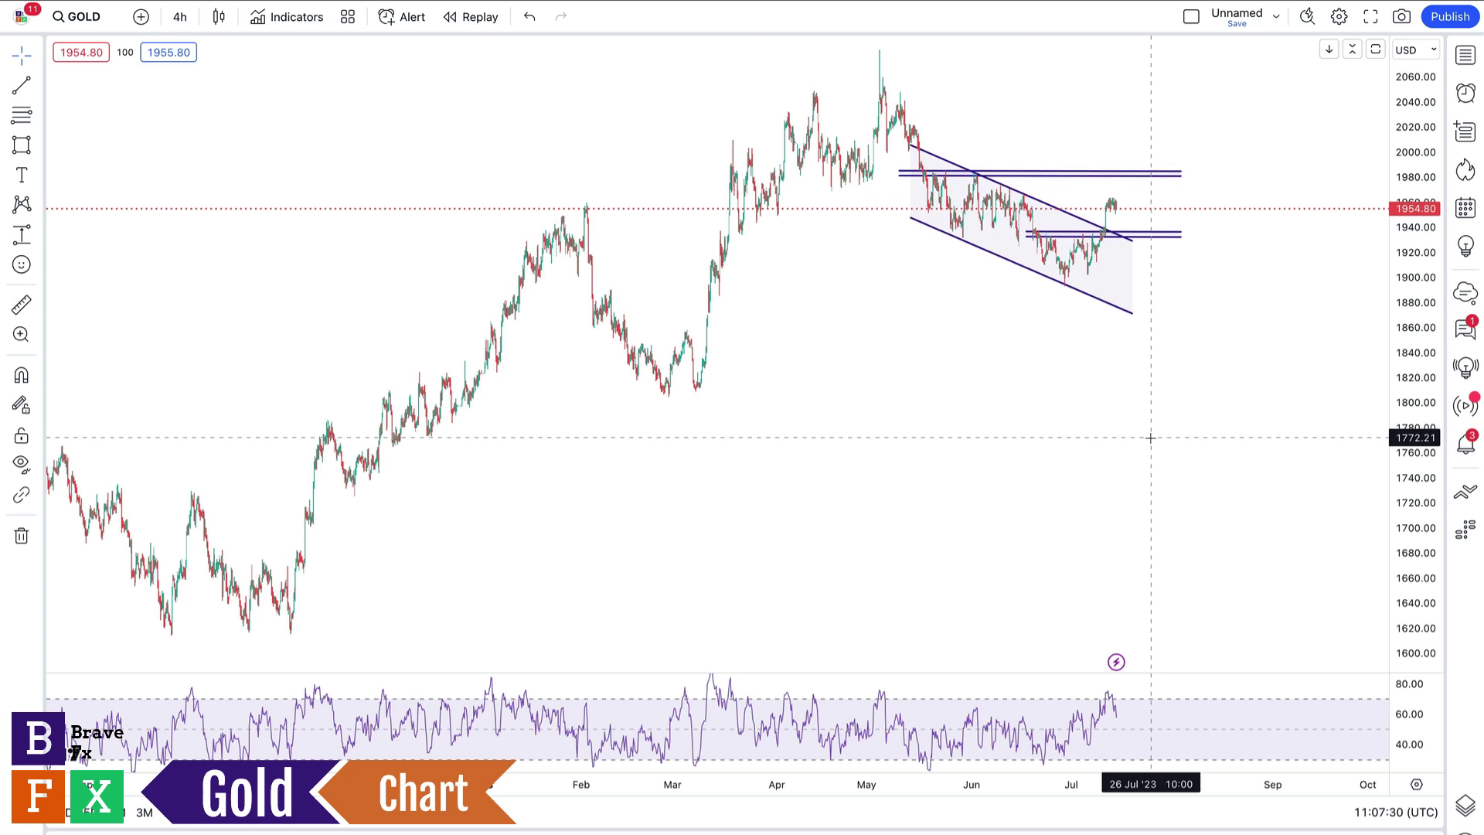
left_click_drag(1413, 343, 1413, 379)
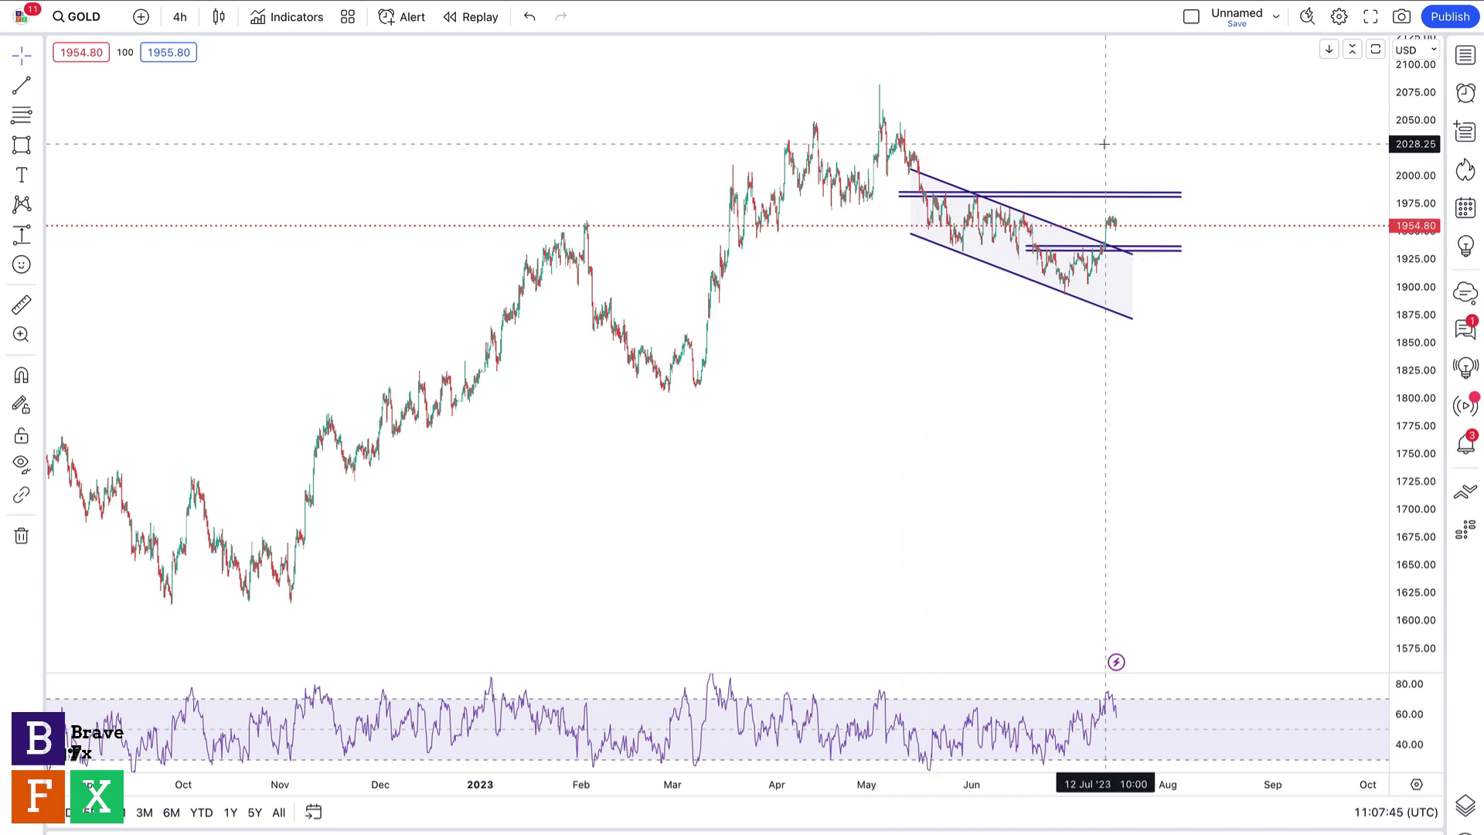
scroll(941, 203, "right", 3)
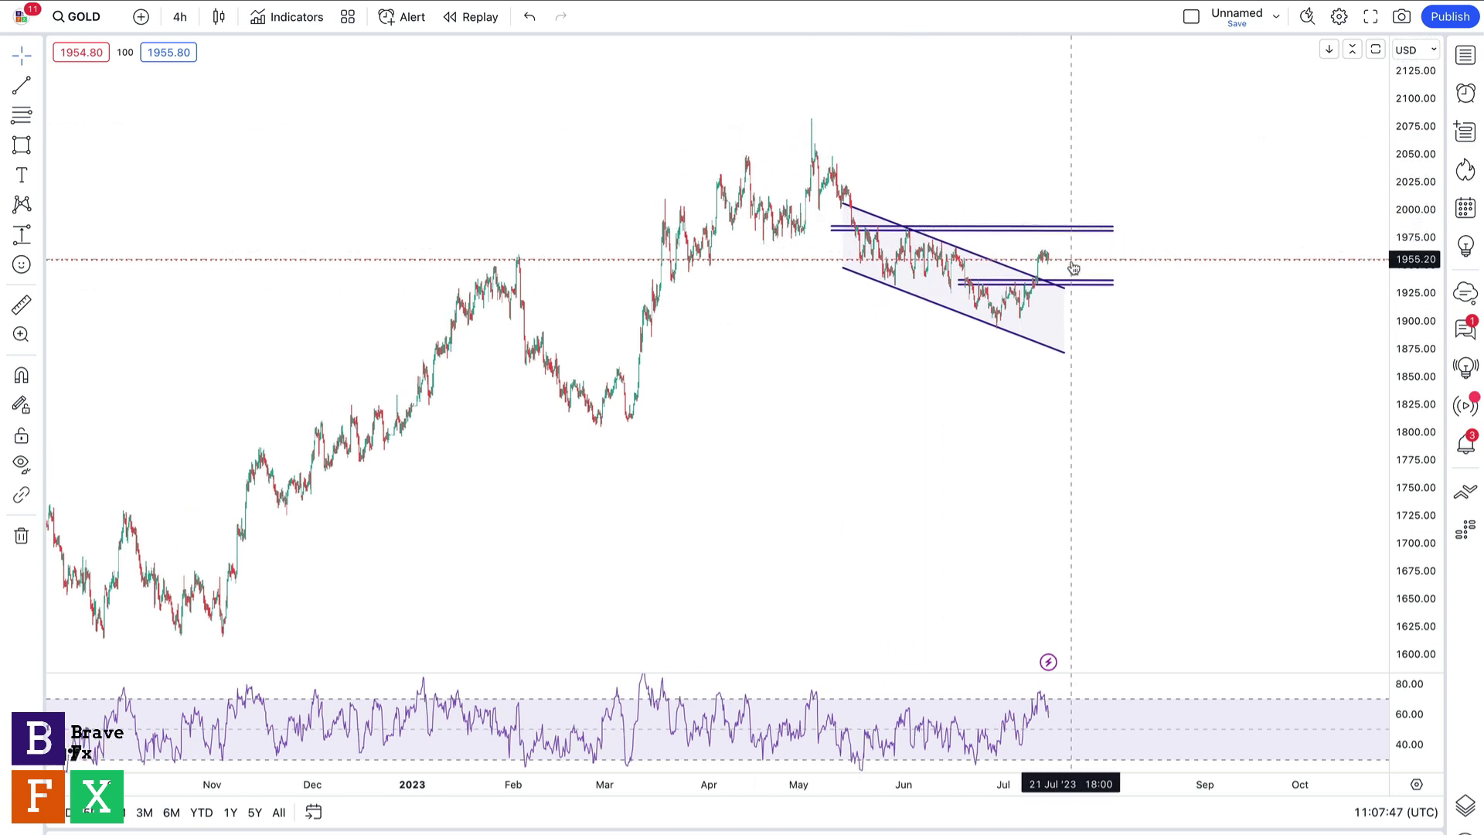
scroll(897, 374, "left", 1)
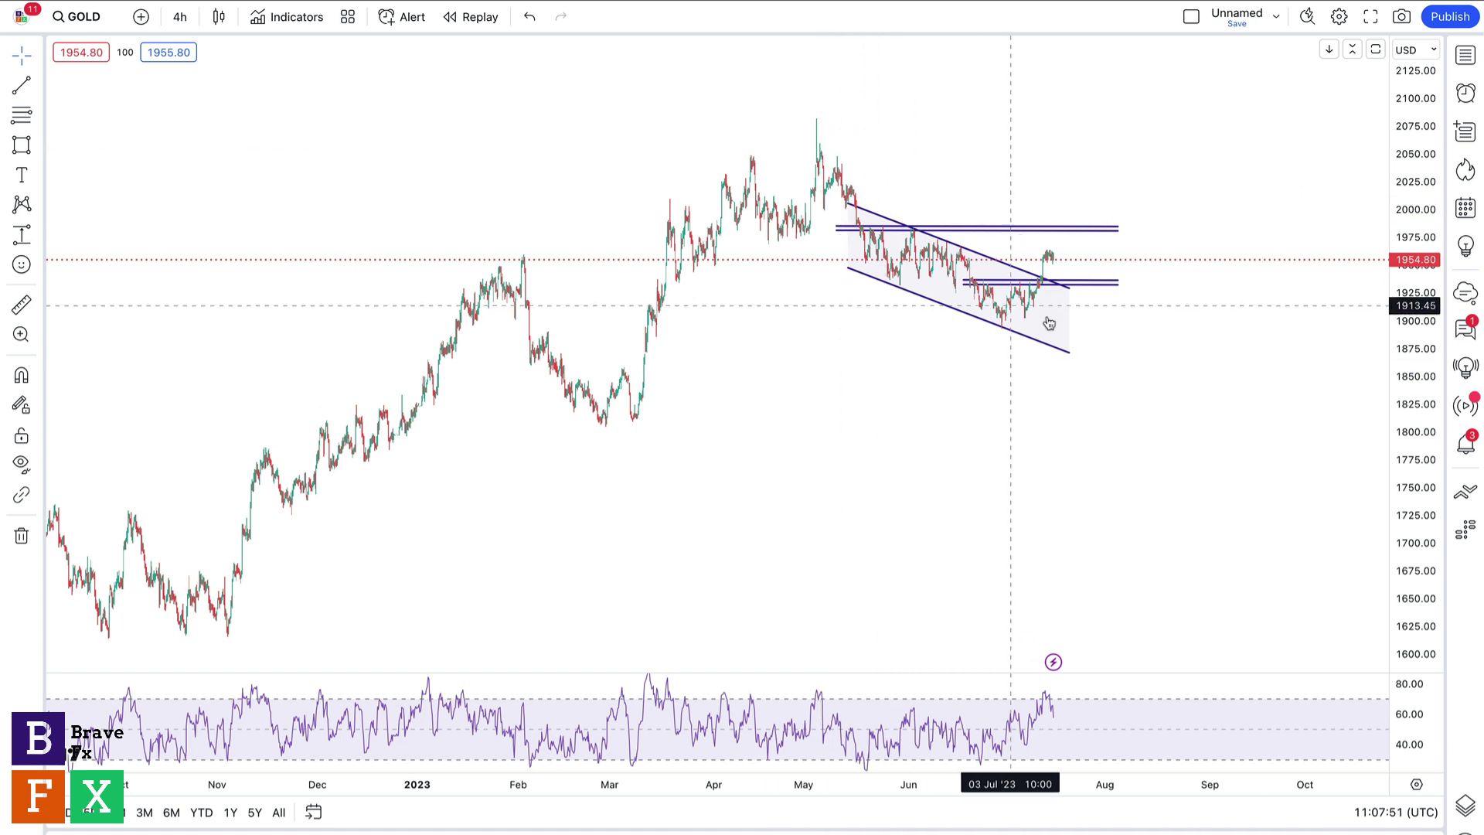
scroll(959, 402, "left", 4)
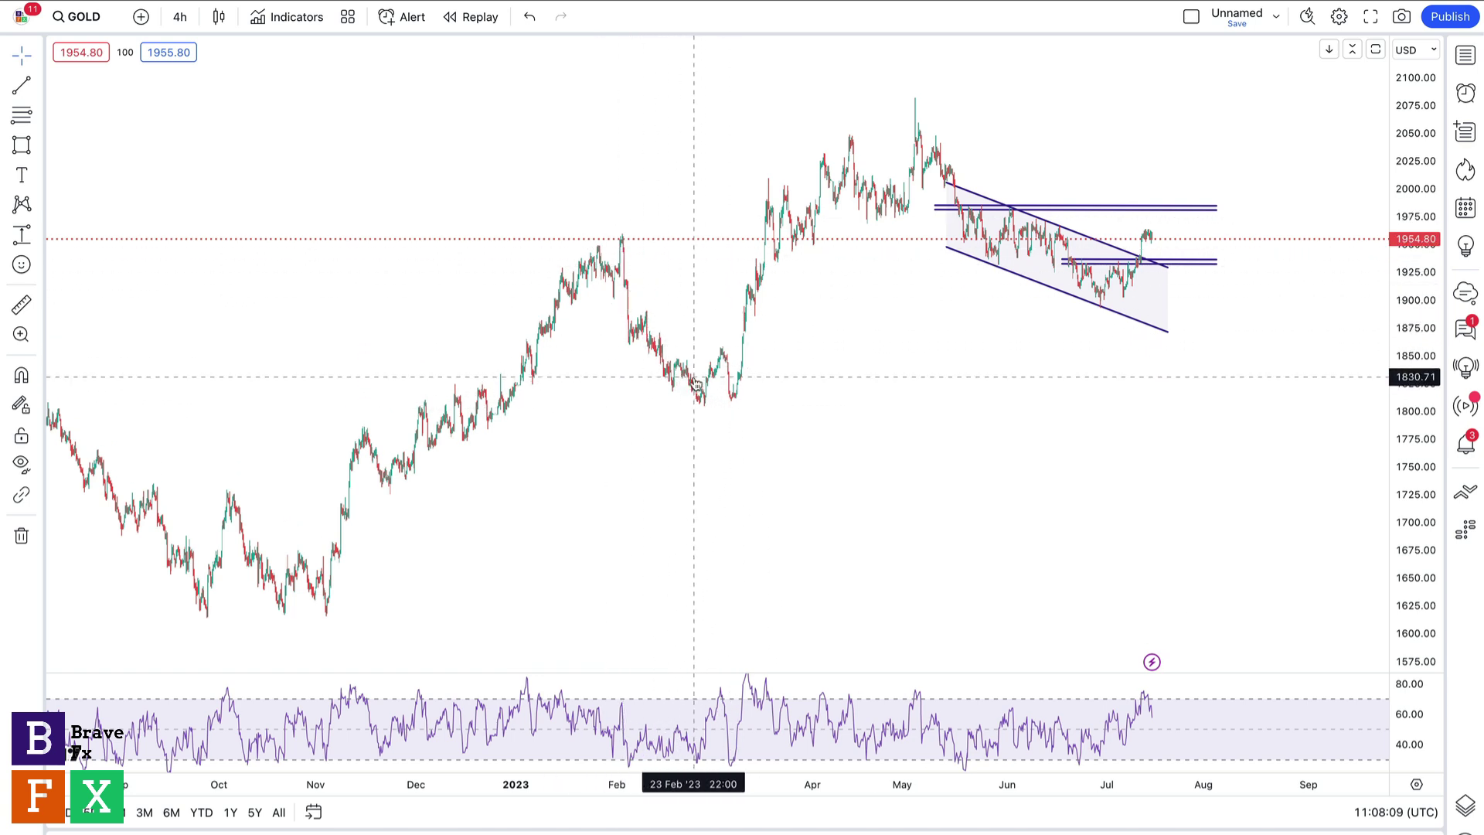
scroll(709, 371, "right", 5)
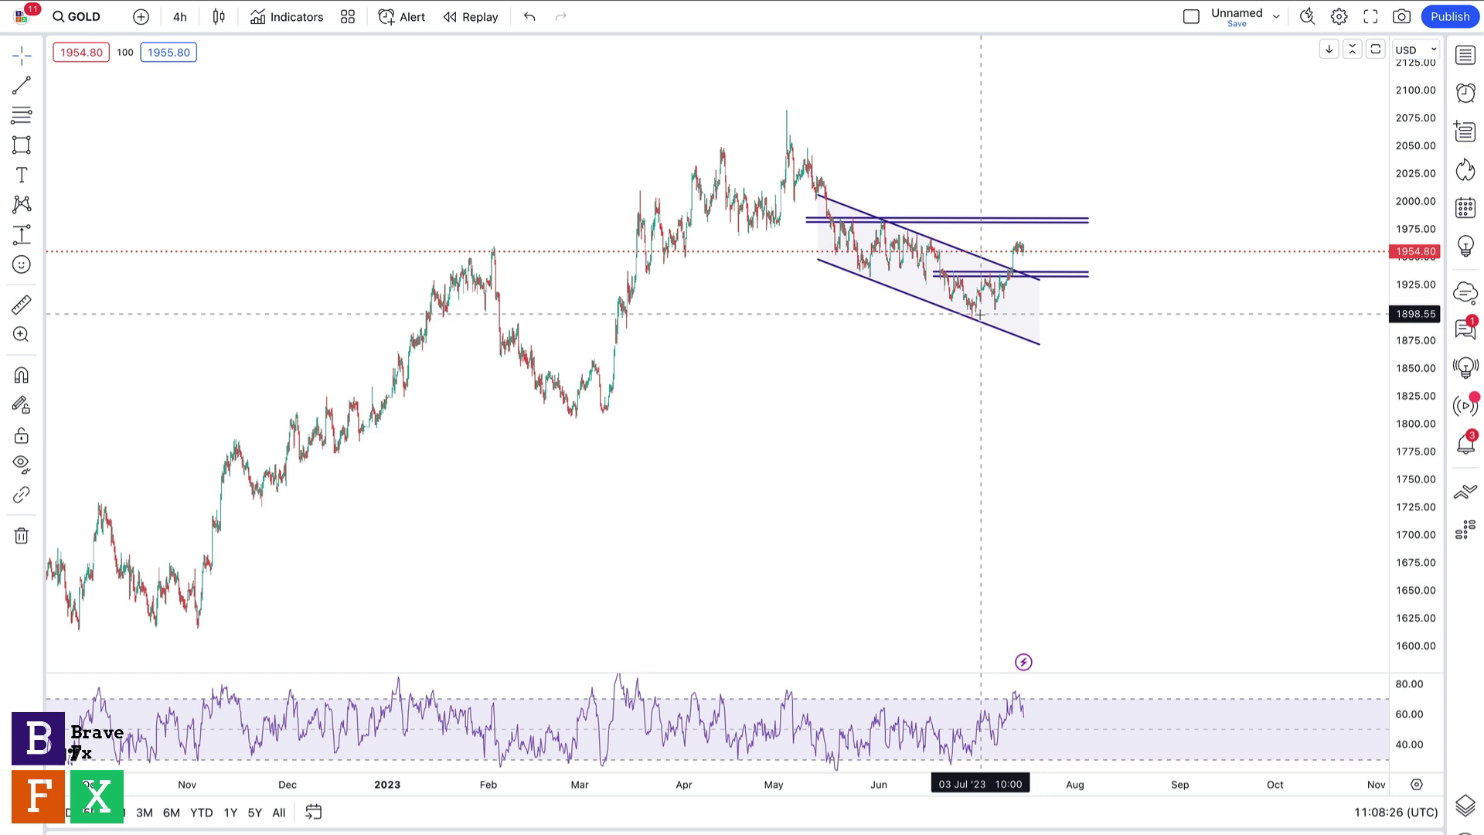
- Switch the gold chart to the 1-hour timeframe and rescale it to fit the whole descending channel
left_click(179, 16)
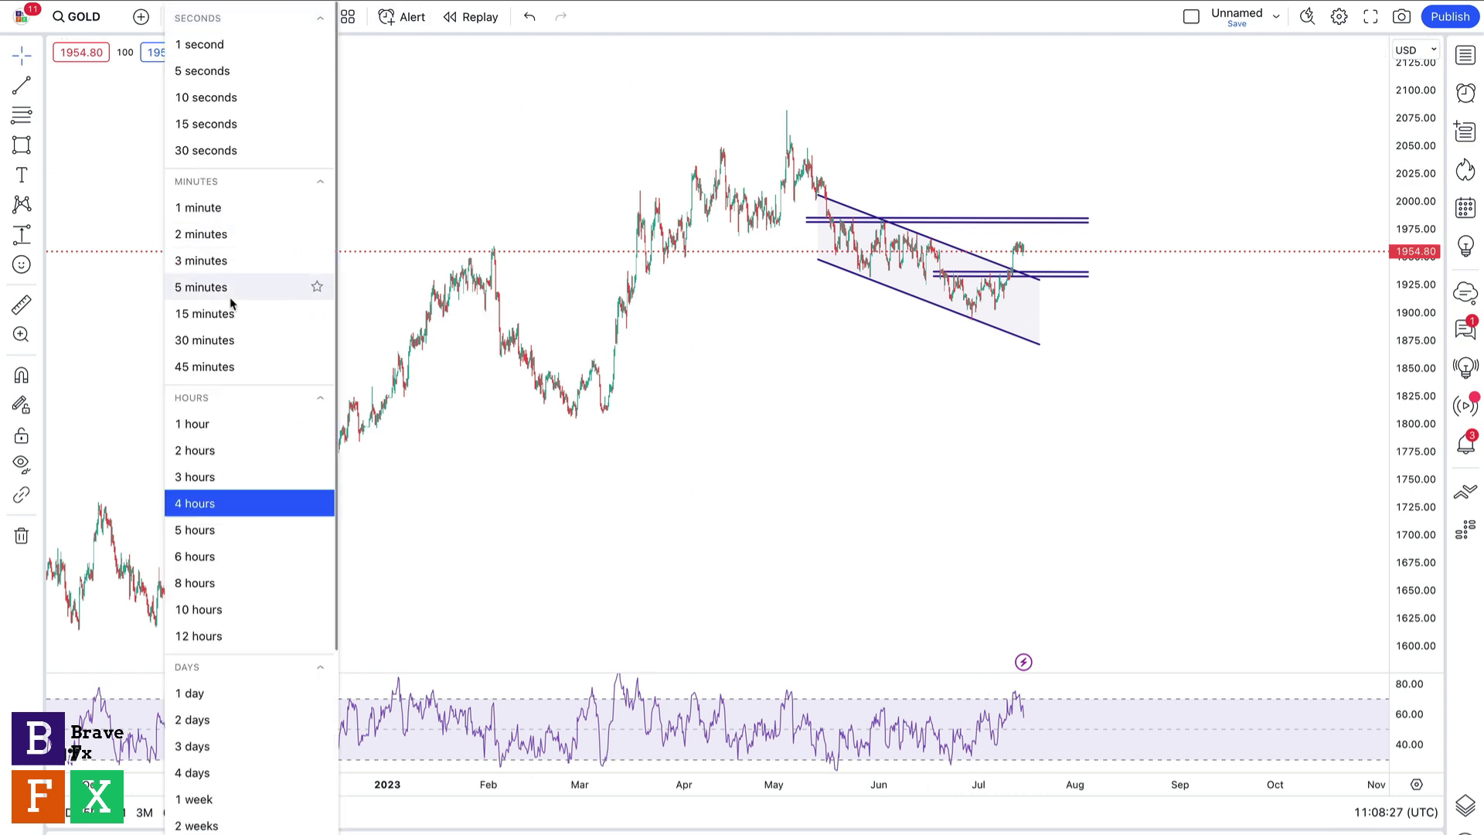
left_click(199, 425)
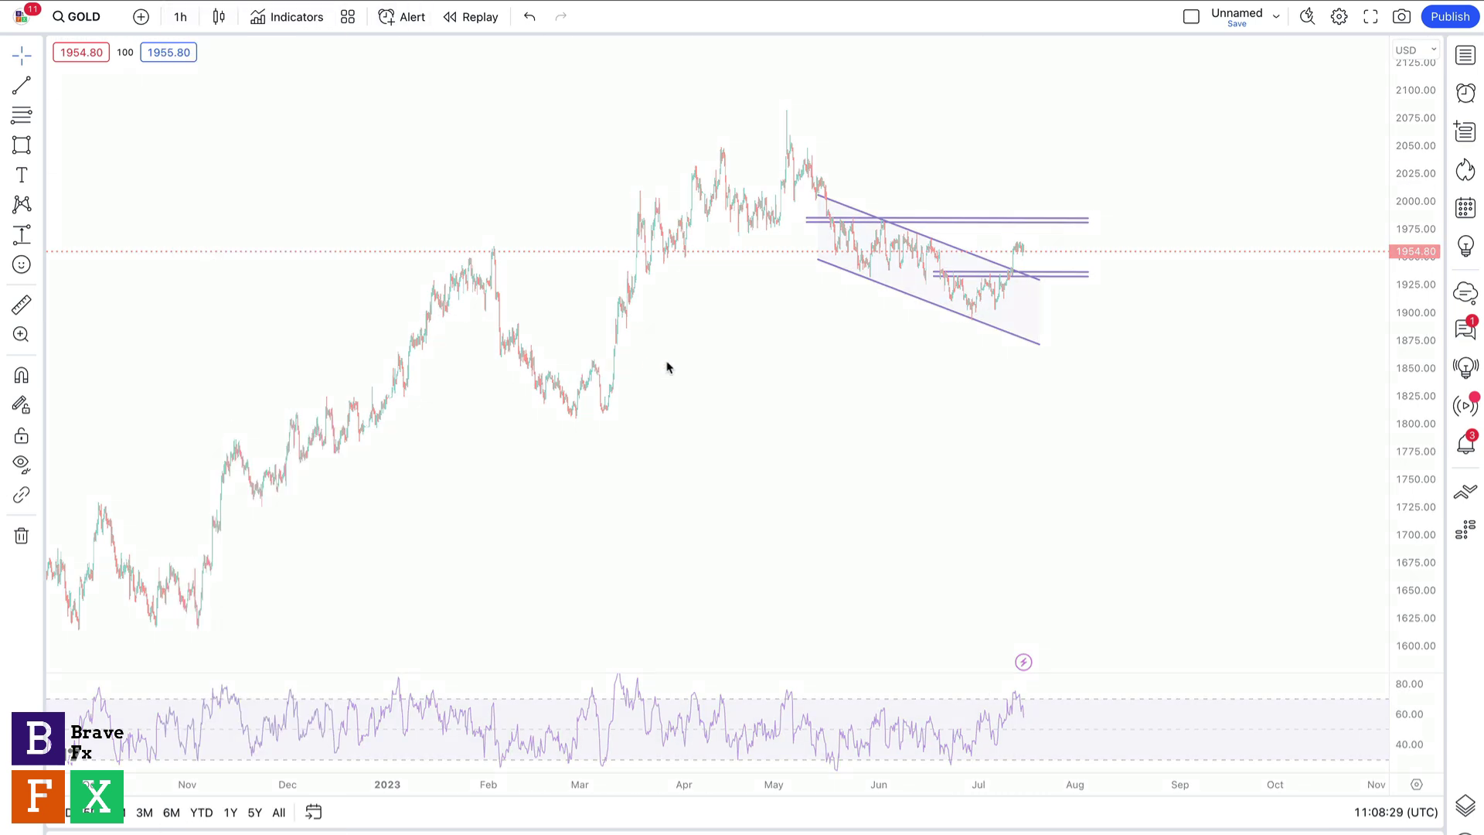
scroll(788, 372, "up", 5)
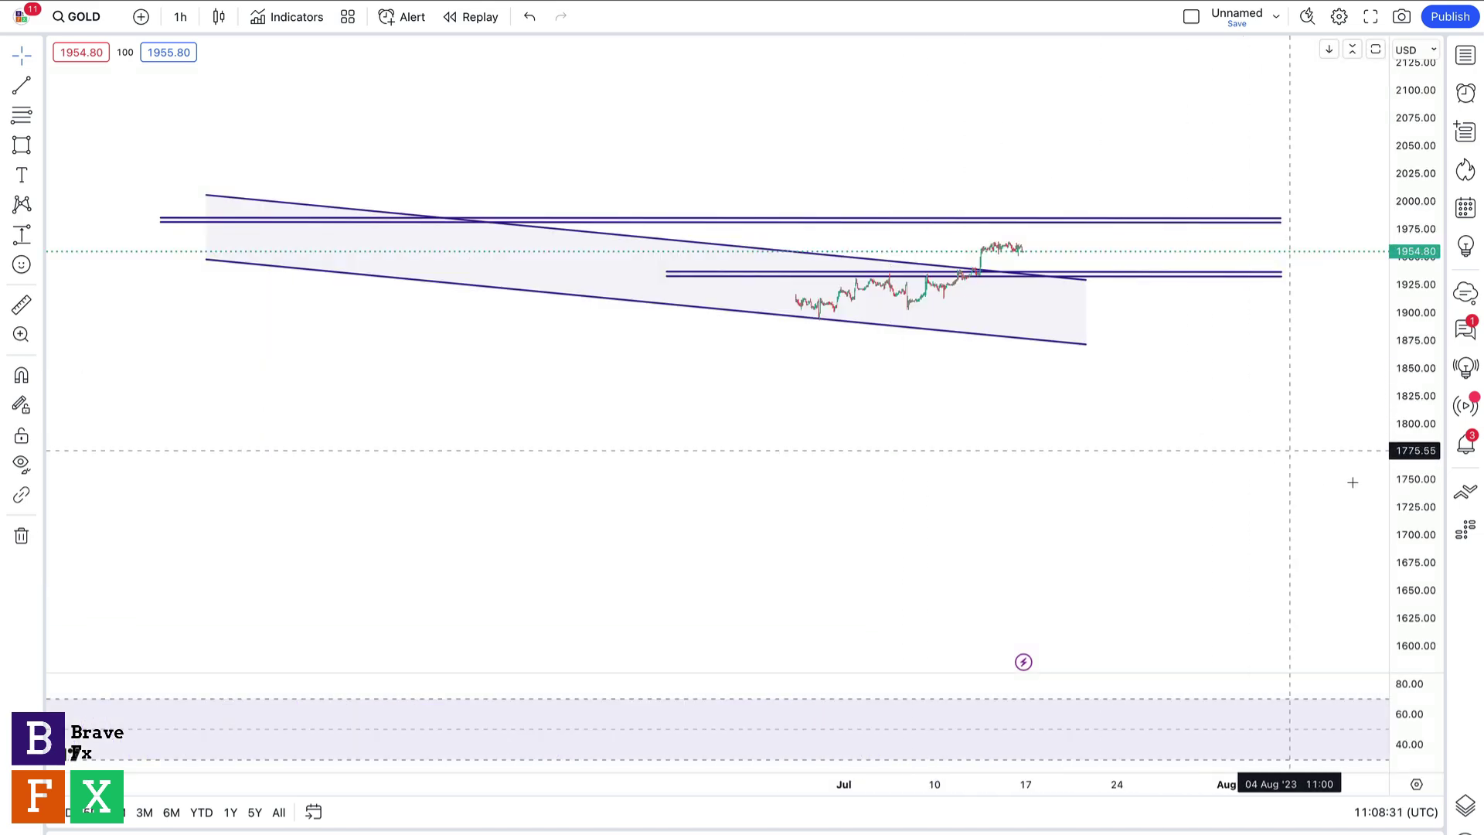
left_click_drag(1429, 580, 1427, 222)
double_click(1427, 222)
scroll(1287, 450, "down", 5)
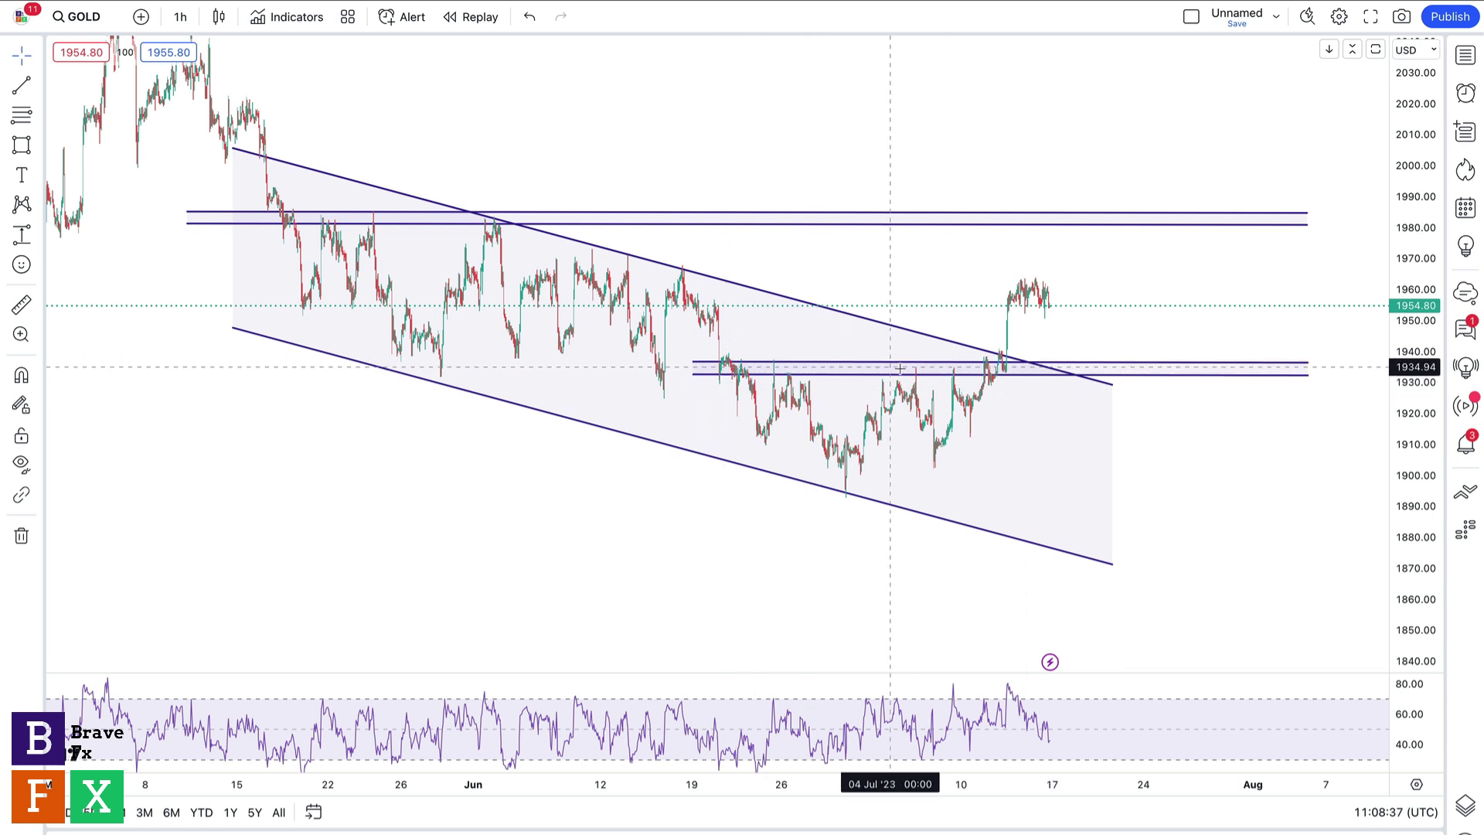
left_click_drag(792, 140, 809, 144)
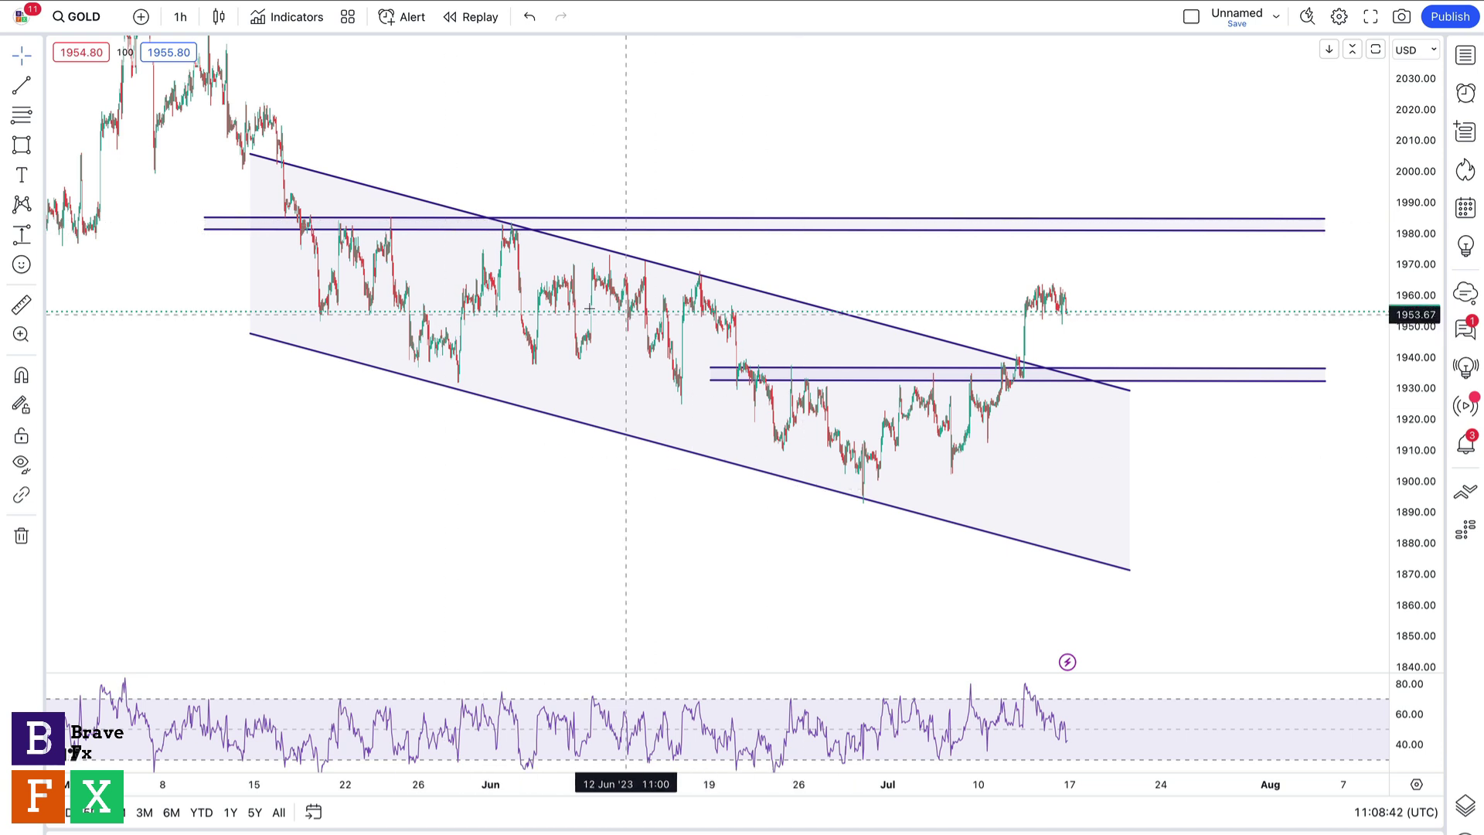
- Brush a projected path from the current price up through the upper zone to about 1994
left_click(333, 180)
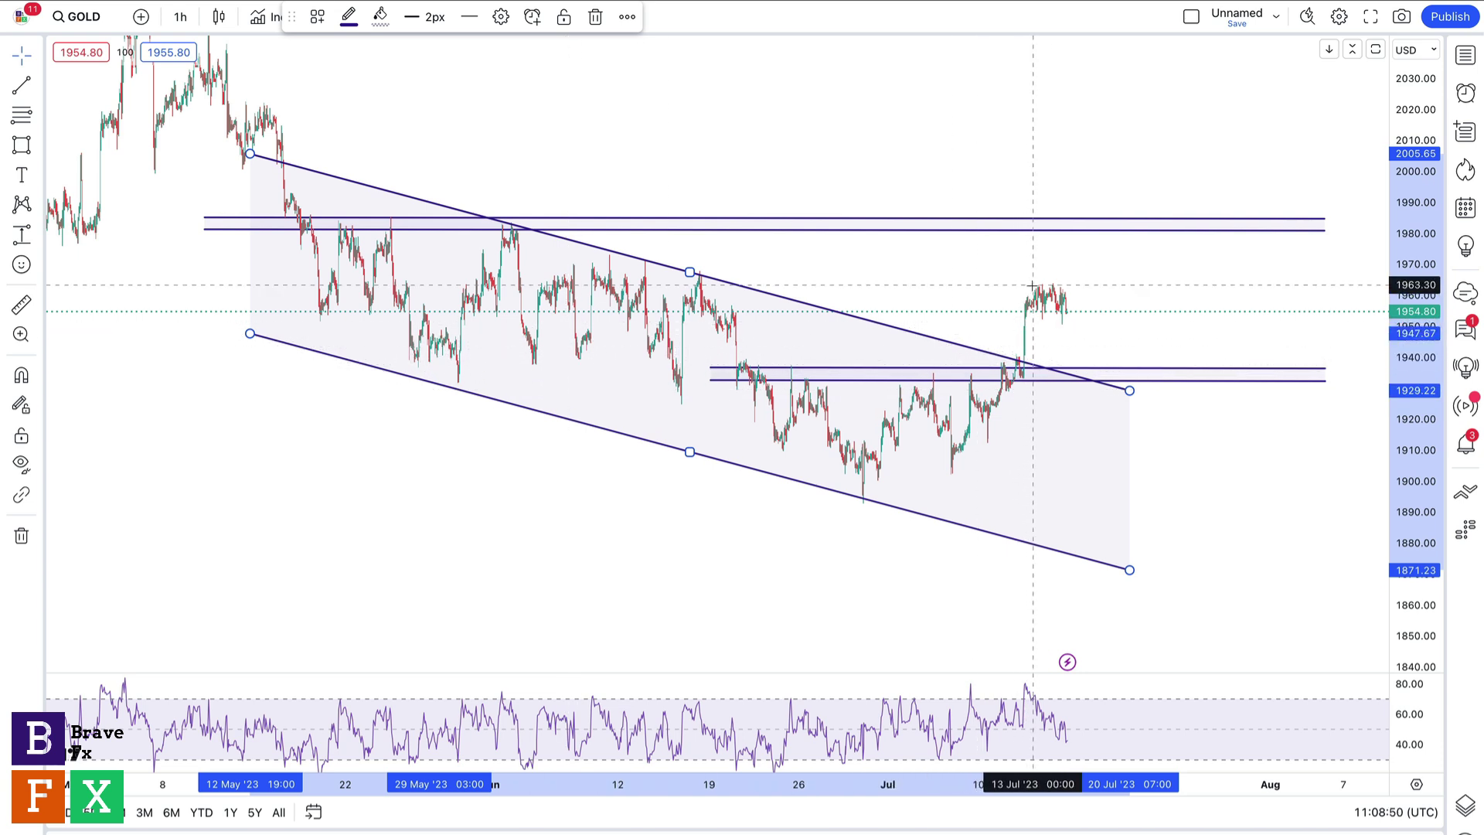
left_click_drag(828, 162, 755, 159)
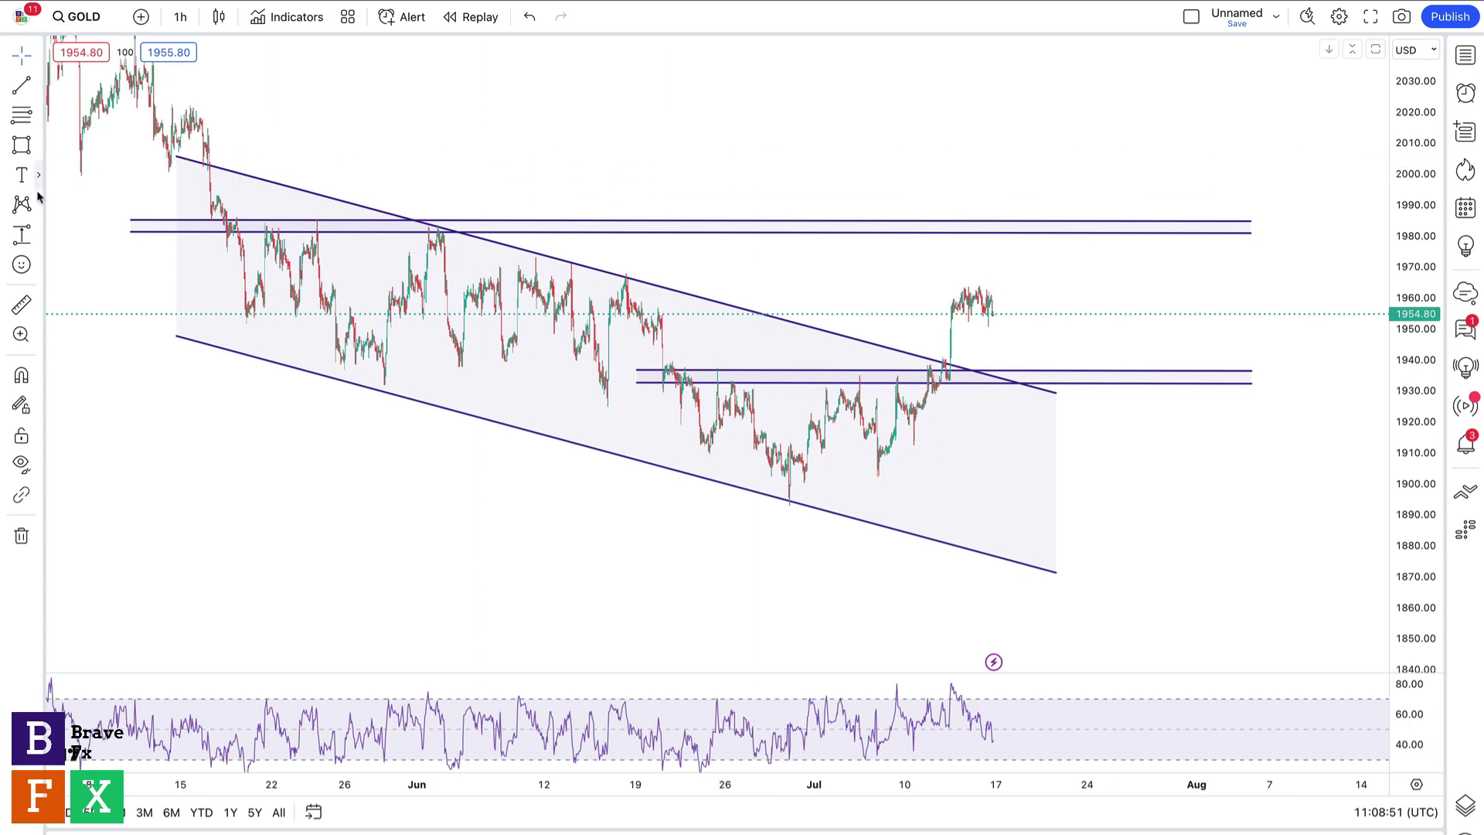
left_click(34, 149)
left_click(131, 176)
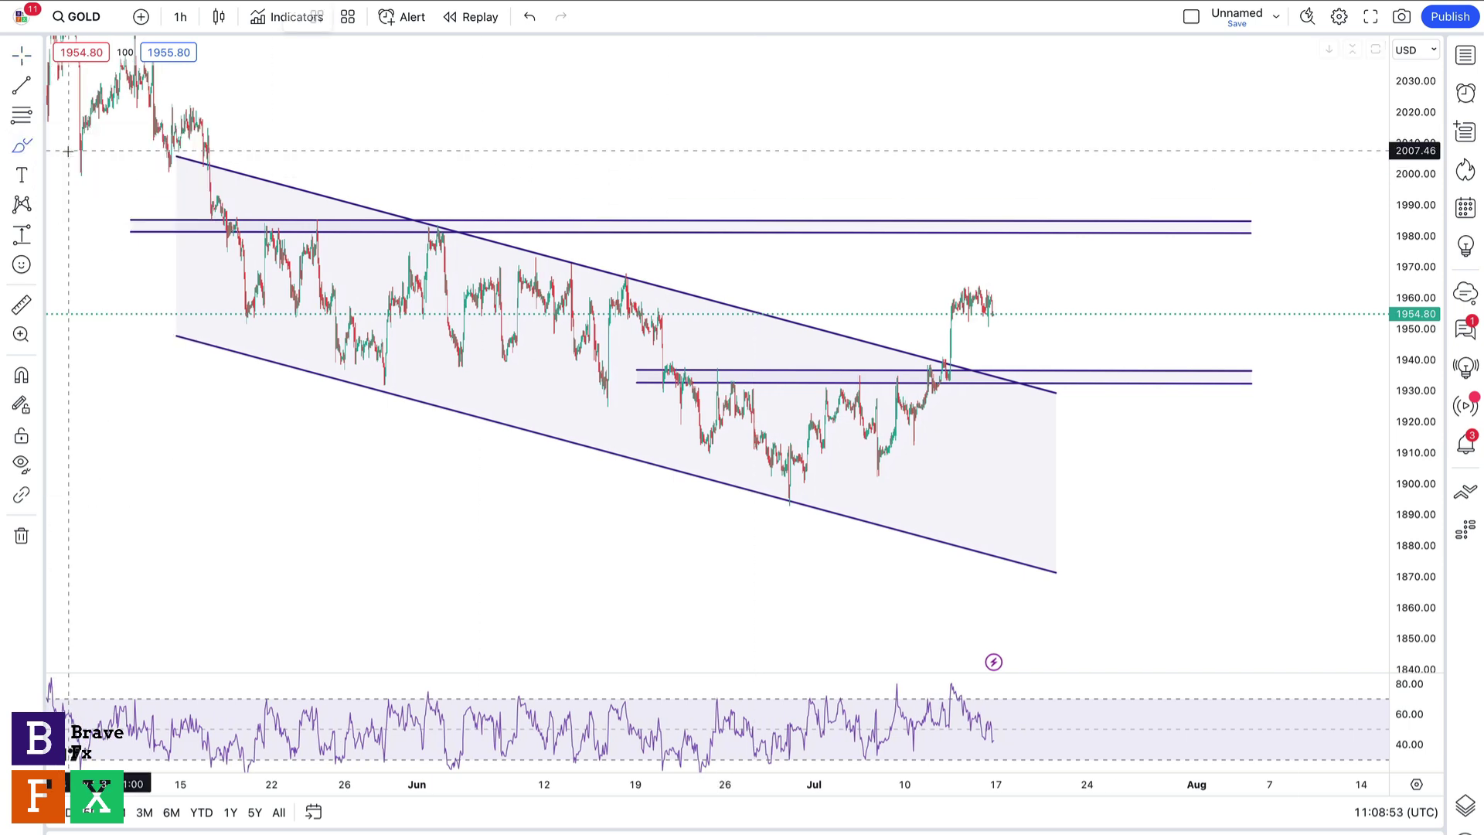
mouse_move(1066, 232)
left_mouse_down()
mouse_move(935, 220)
mouse_move(1002, 223)
left_mouse_up()
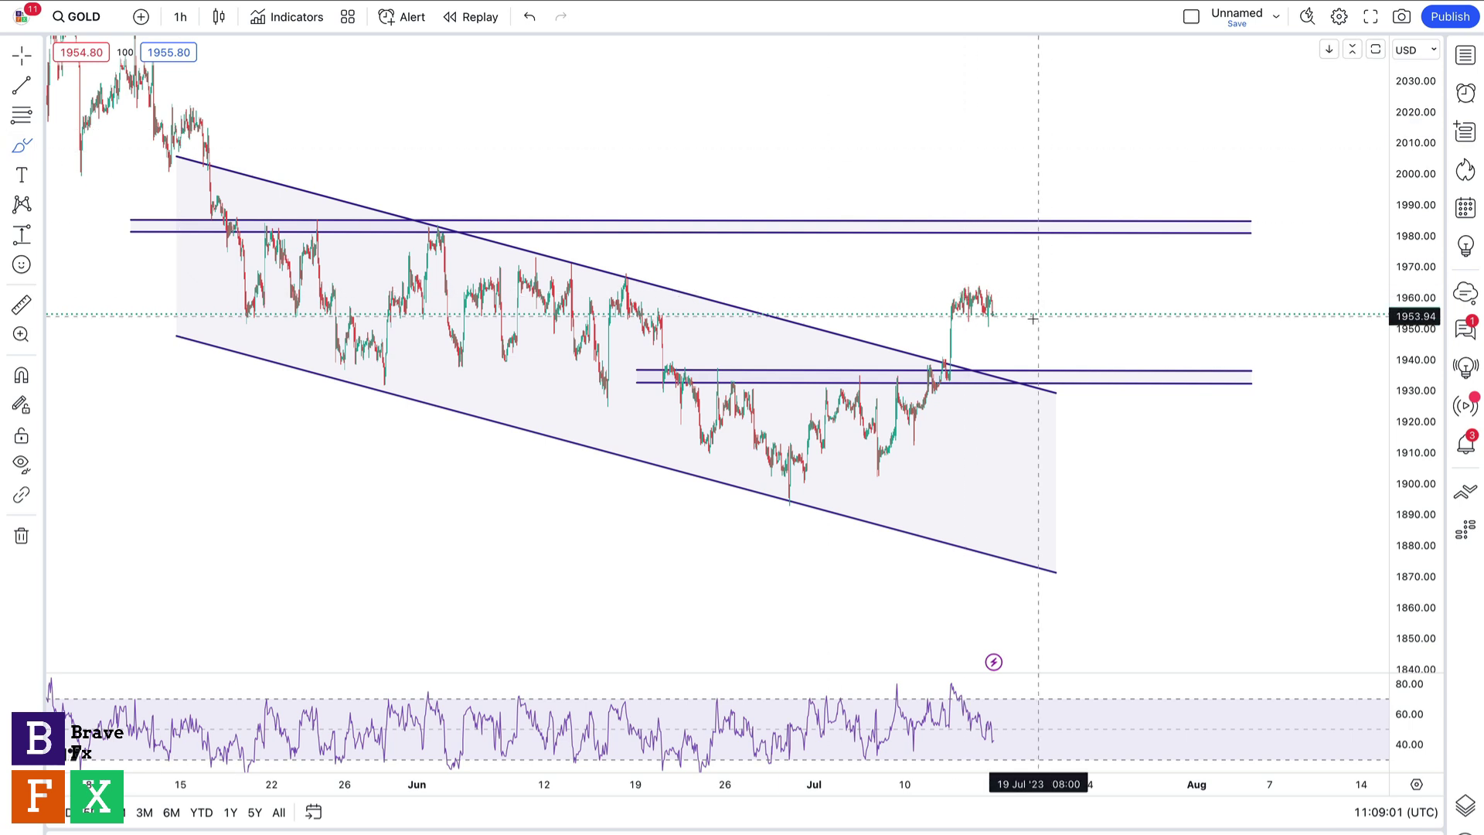
mouse_move(989, 304)
left_mouse_down()
mouse_move(1019, 304)
mouse_move(1049, 192)
left_mouse_up()
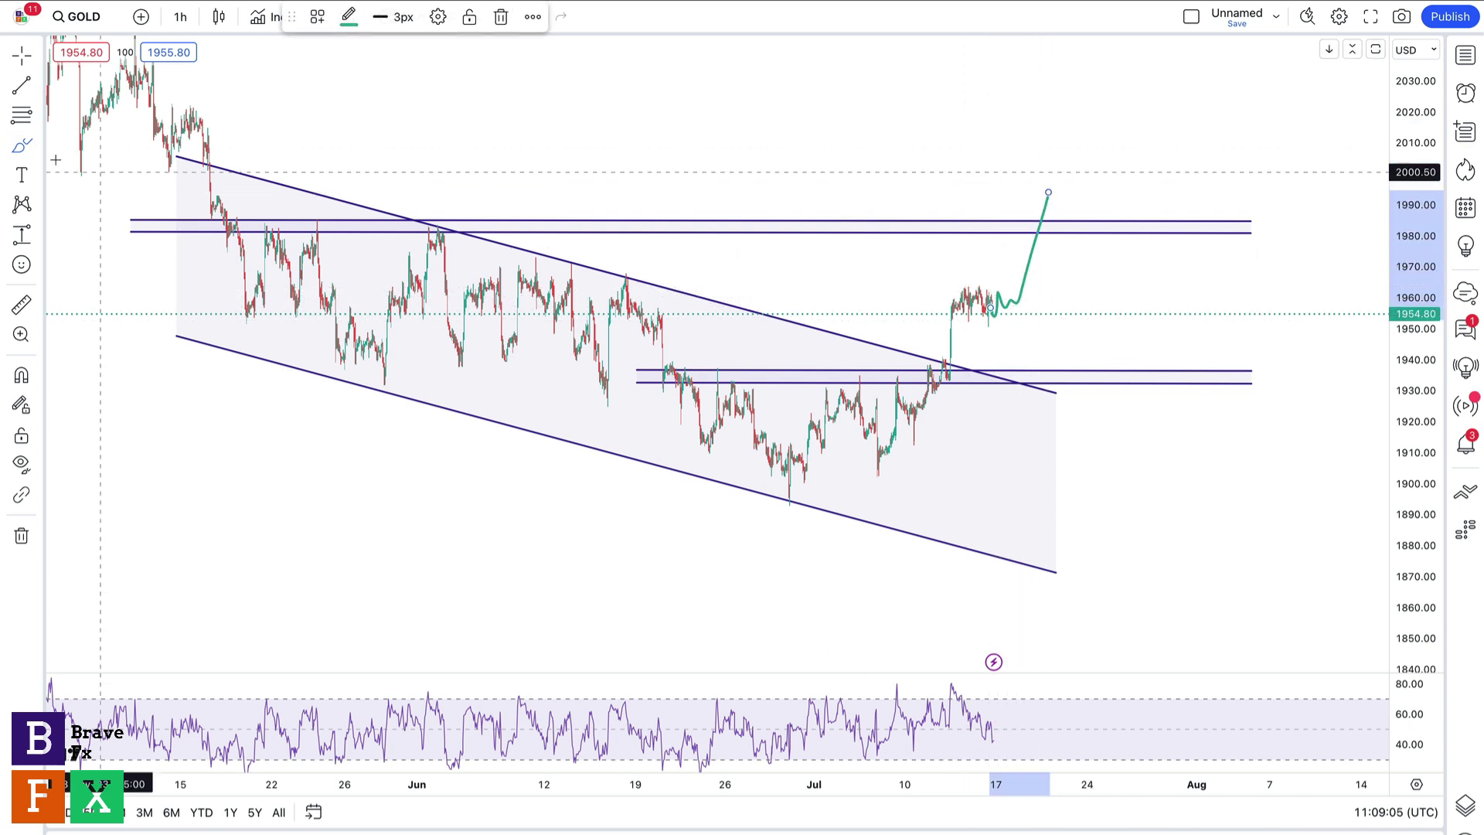
- Place horizontal rays at about 1963 above the recent highs, 1953 below the recent lows and 1983 in the upper zone
left_click(37, 89)
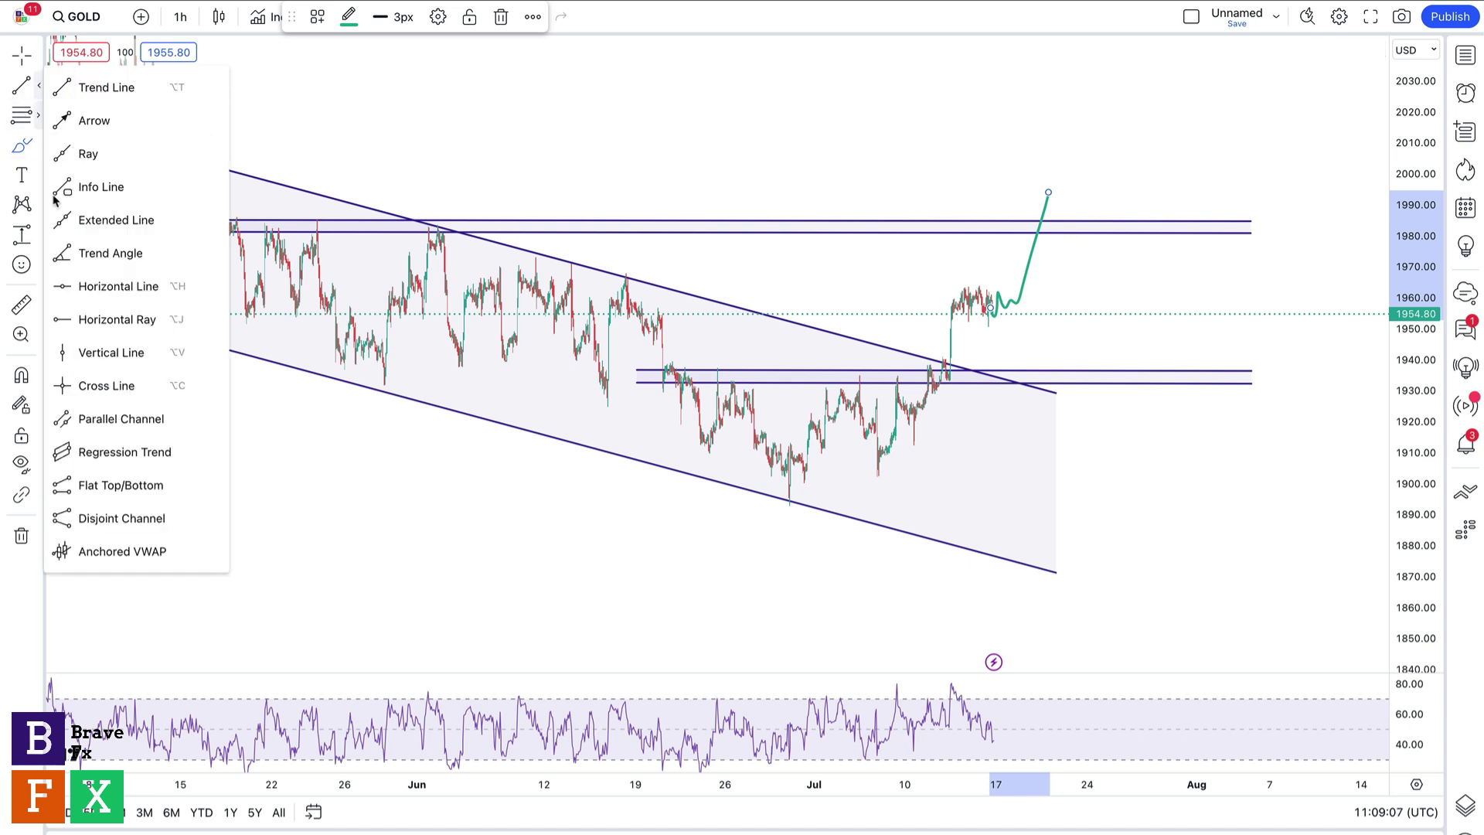
left_click(72, 319)
left_click(920, 288)
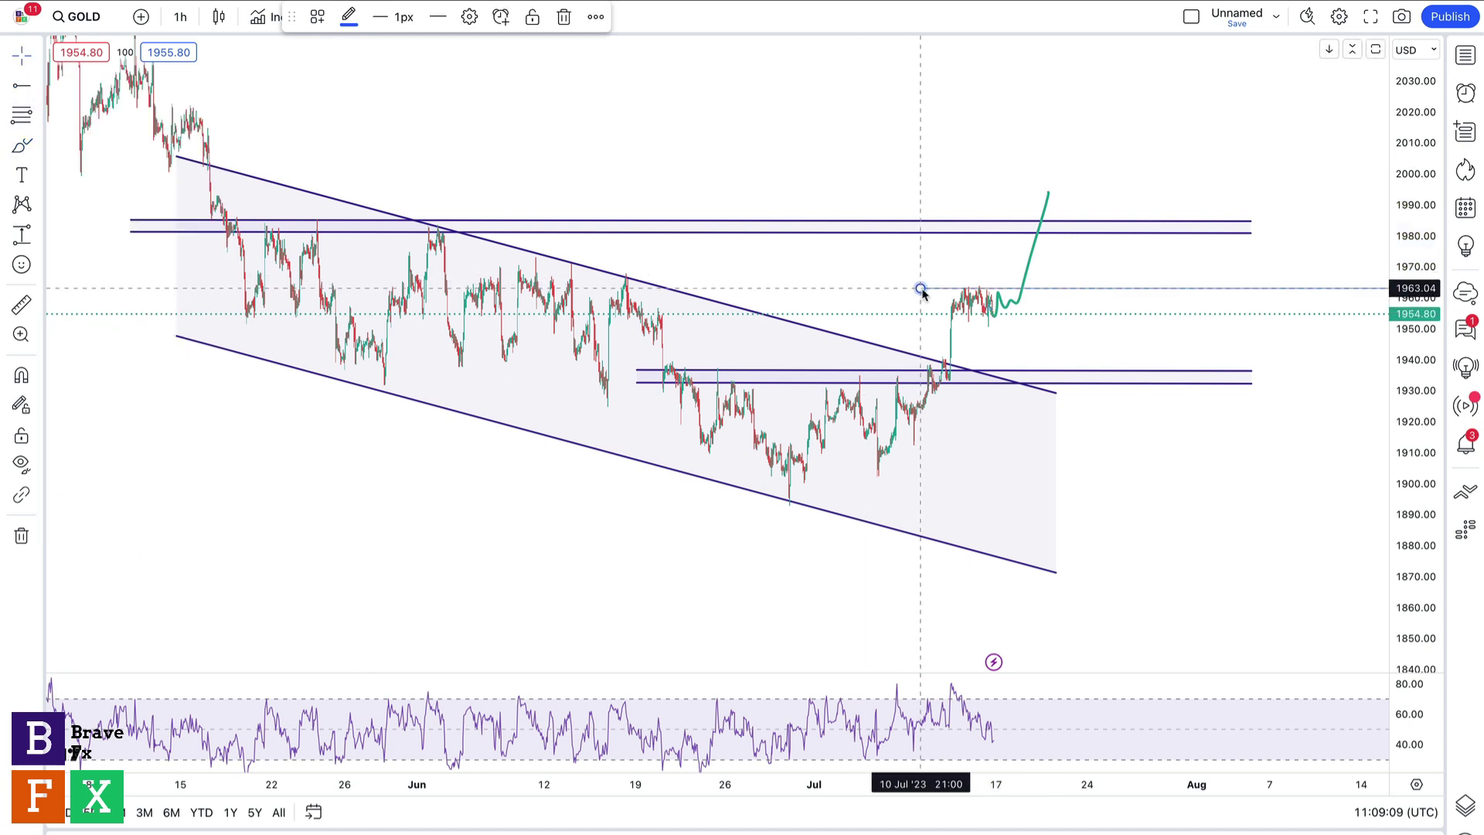
left_click(997, 190)
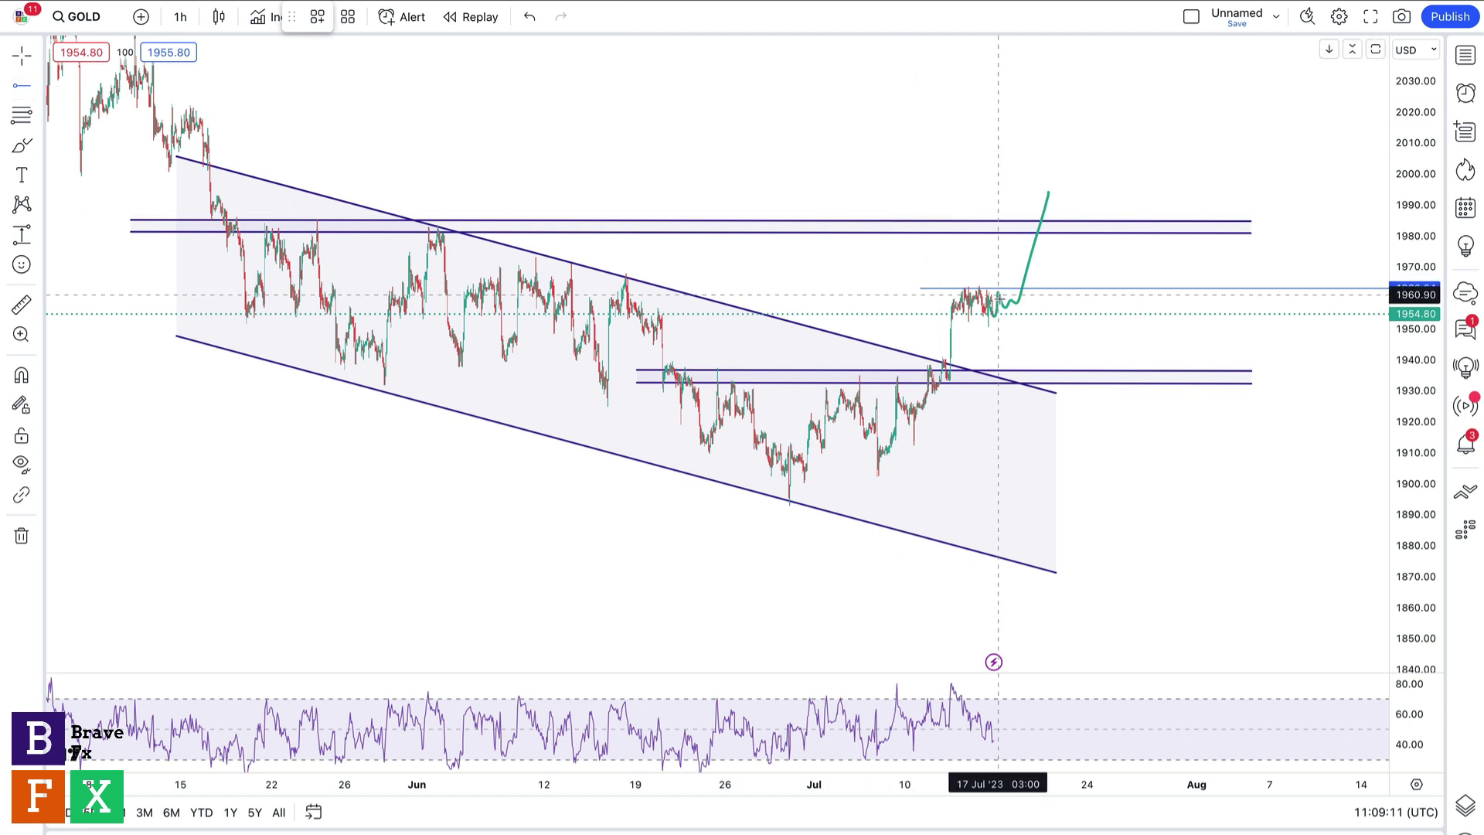
left_click(1008, 318)
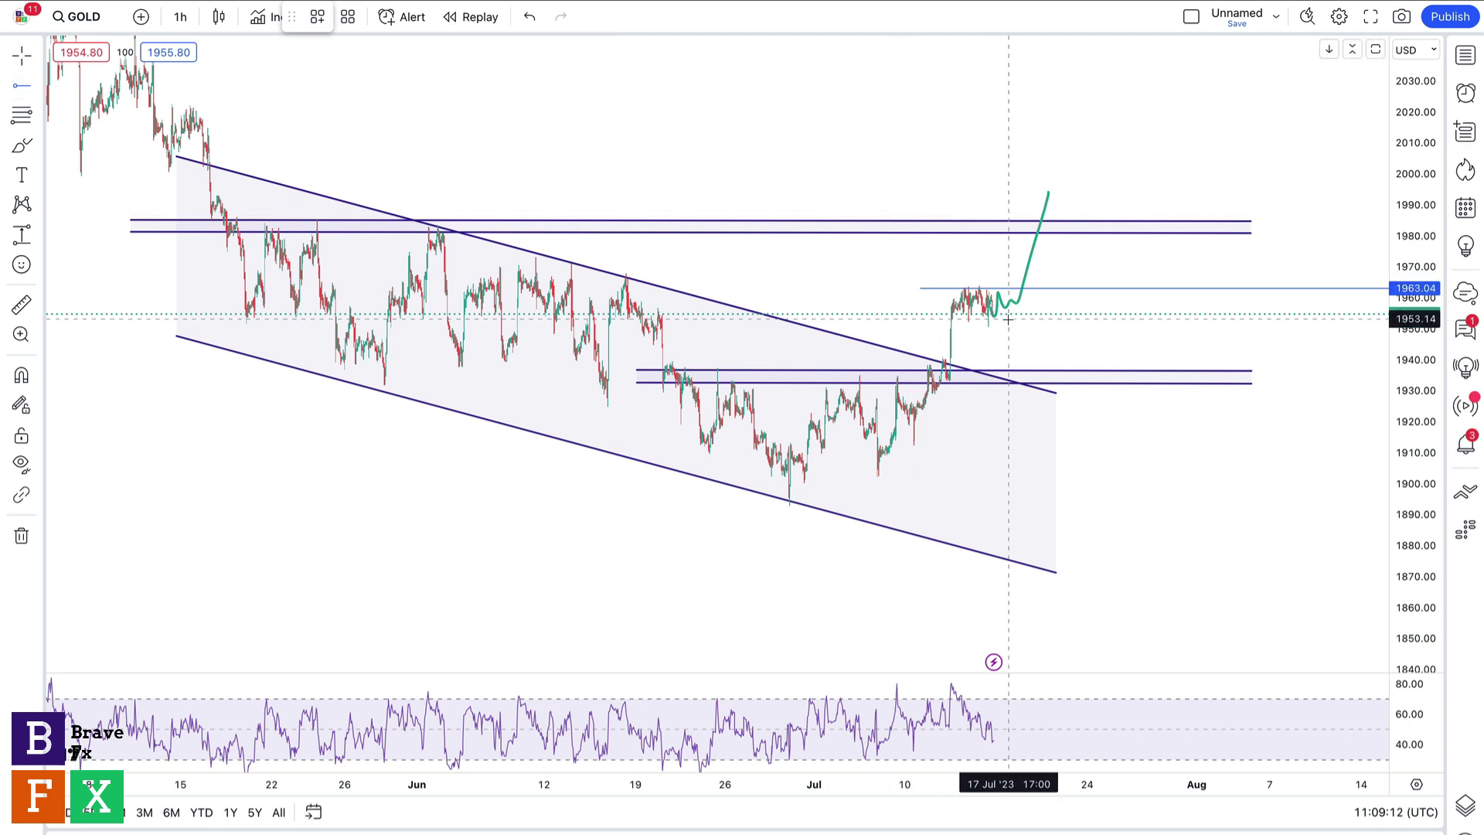
left_click(21, 86)
left_click(888, 228)
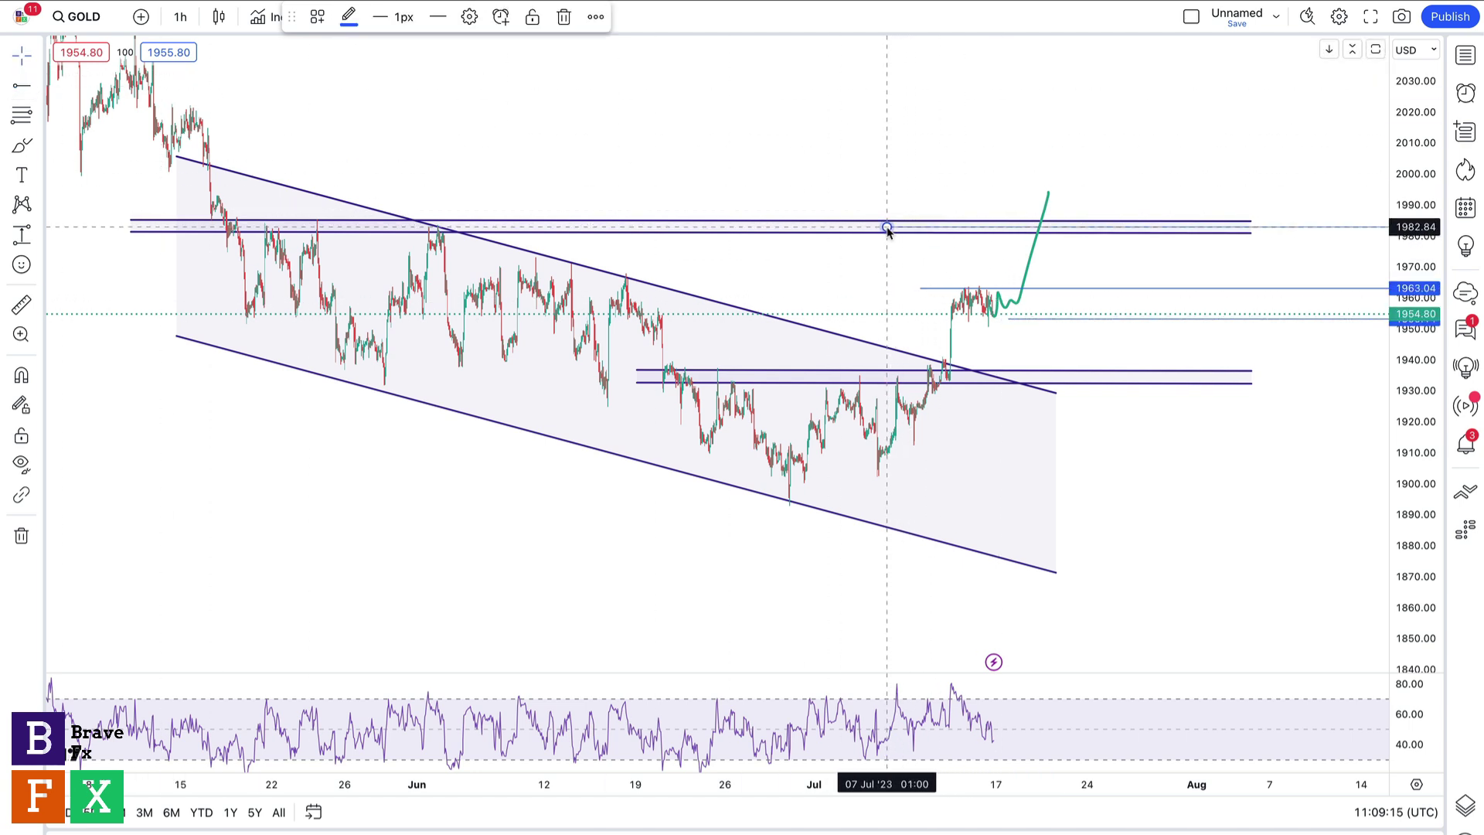
- Delete the horizontal rays and the upward brush path from the chart
key("Delete")
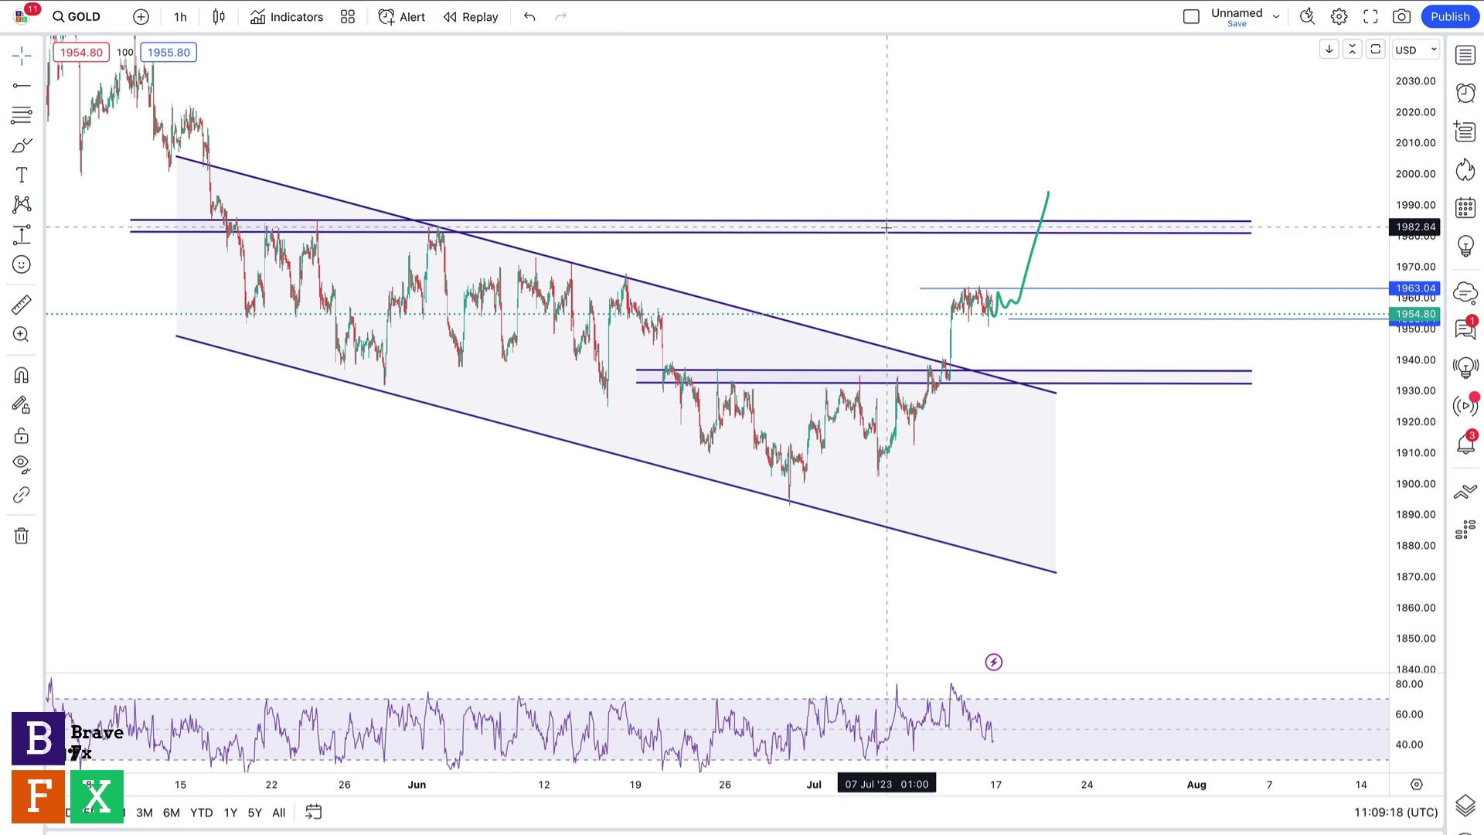
left_click(1032, 264)
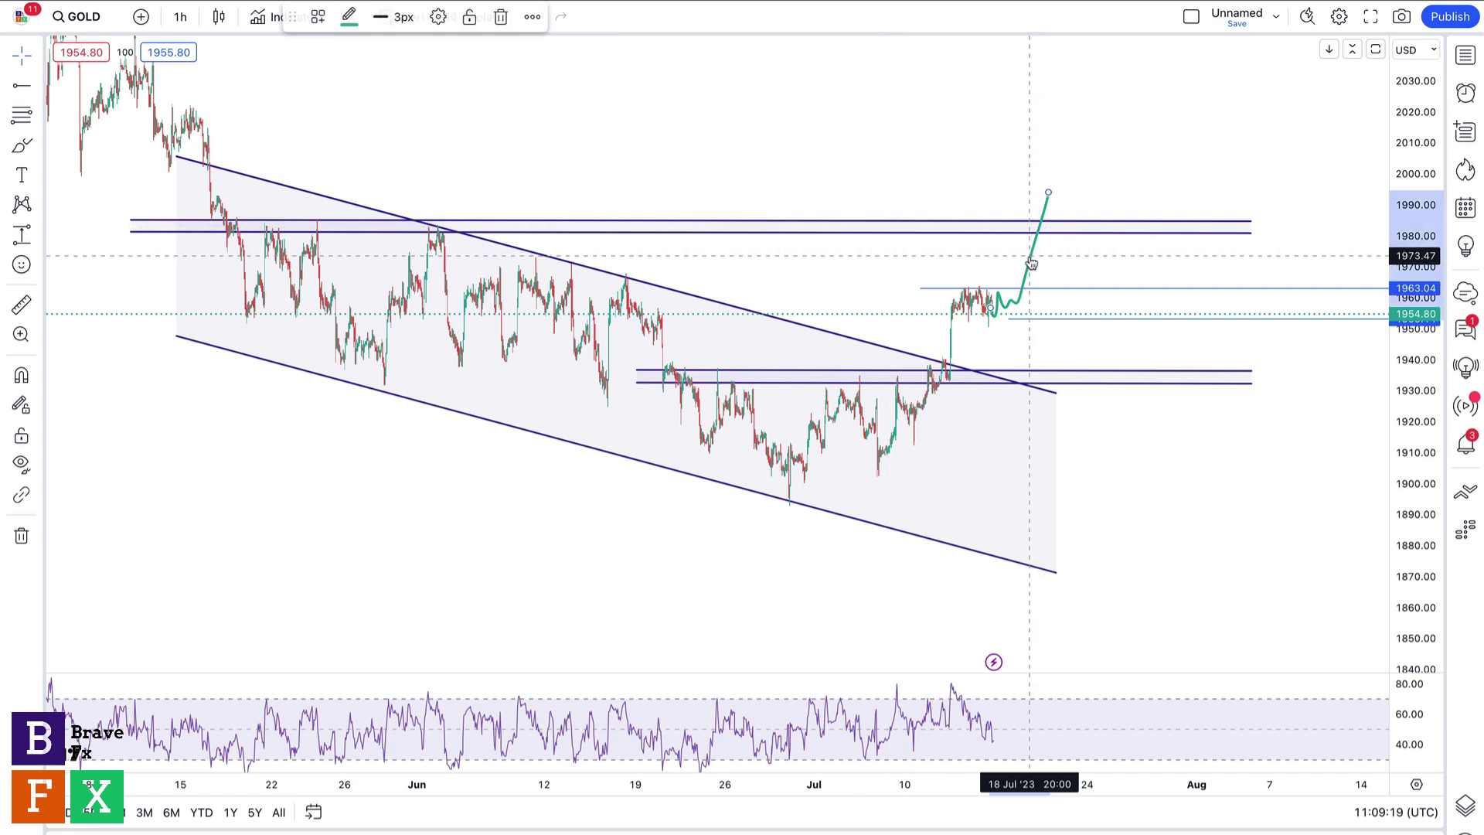
key("Delete")
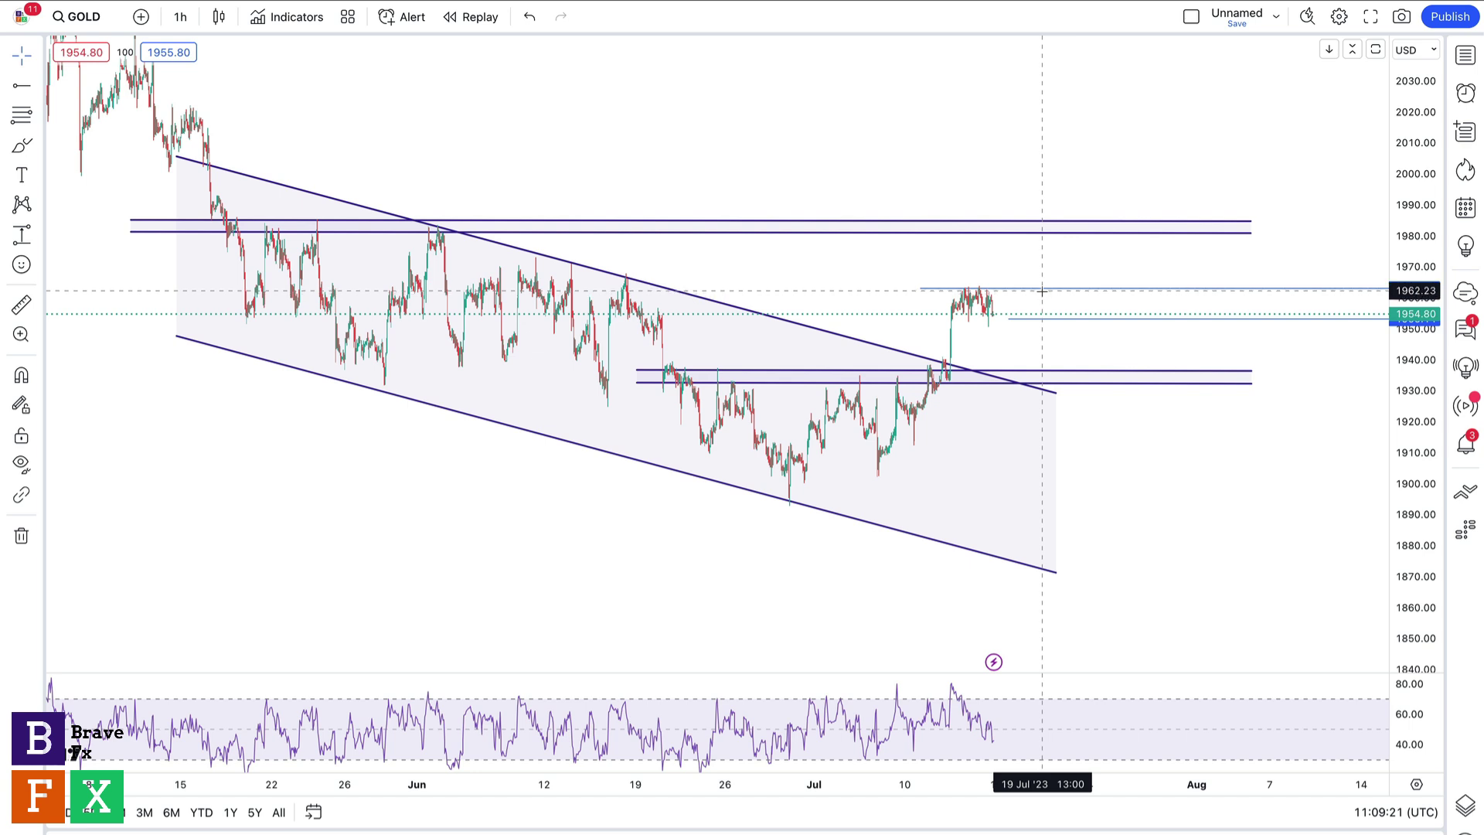
left_click(1042, 290)
key("Delete")
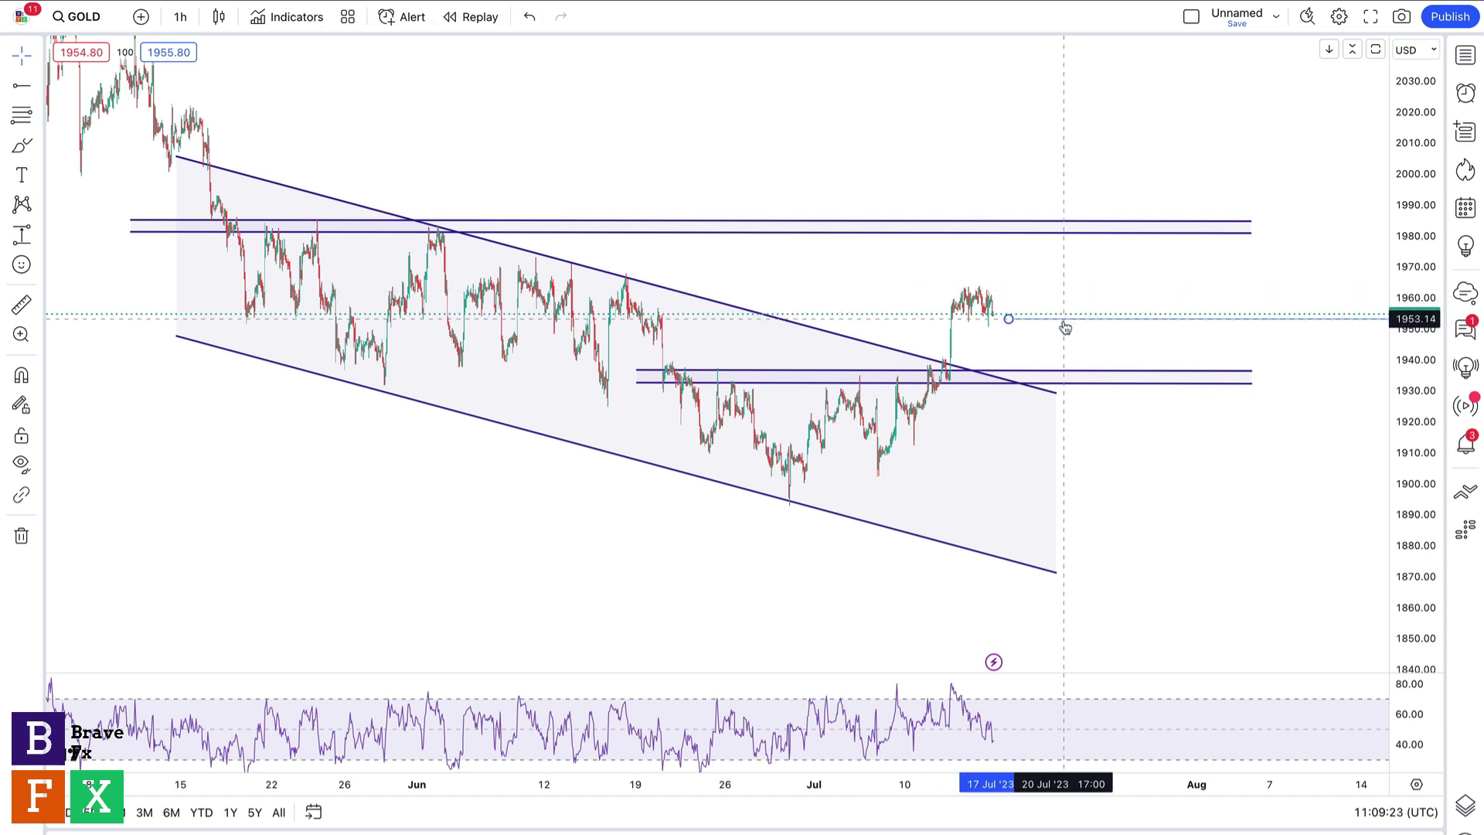
left_click(1065, 324)
key("Delete")
- Brush a projected path from the current price down to the lower zone, circle the retest, and continue up to the upper zone
left_click(21, 149)
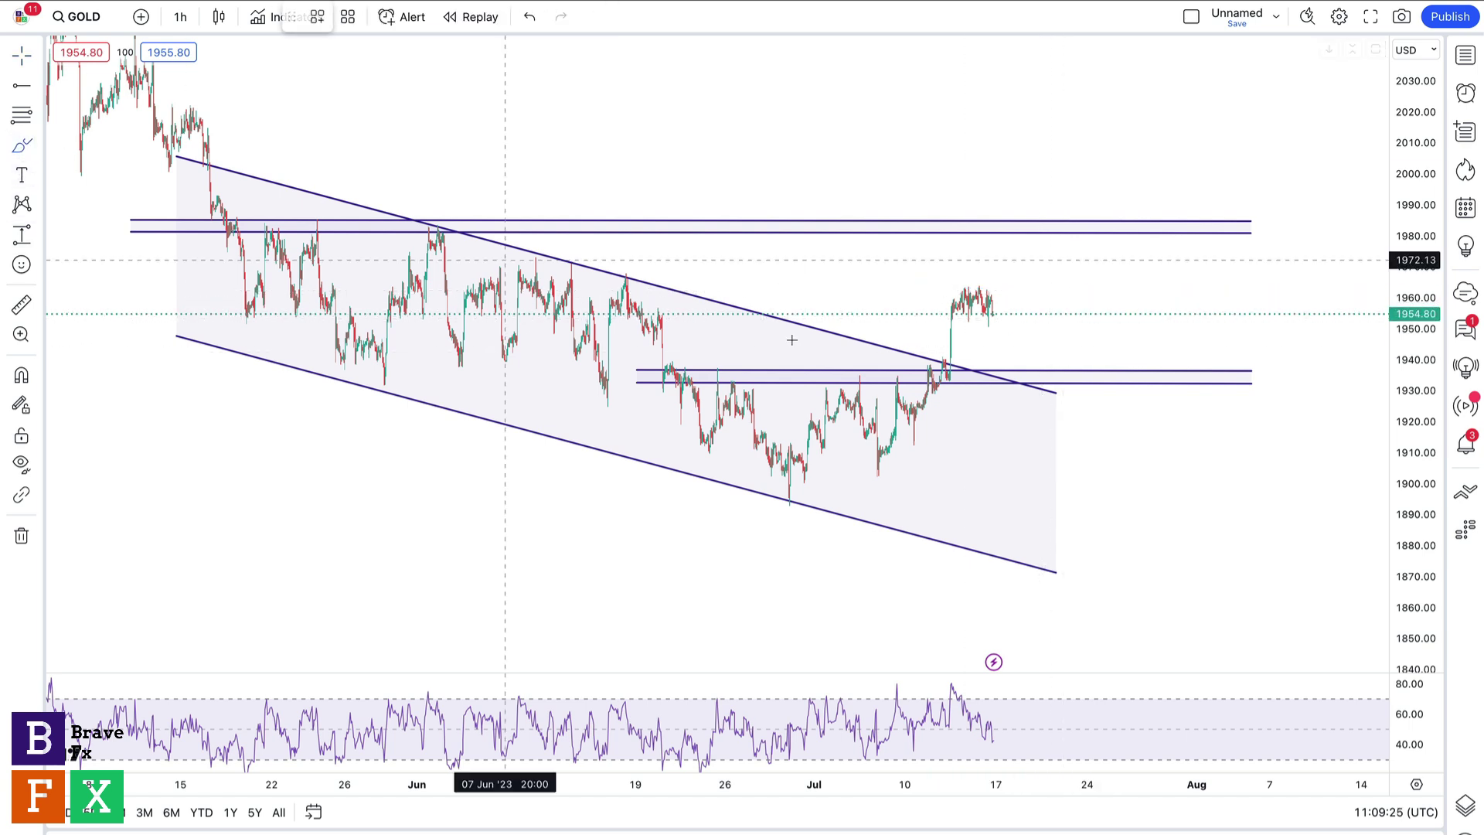
left_click_drag(996, 313, 1025, 371)
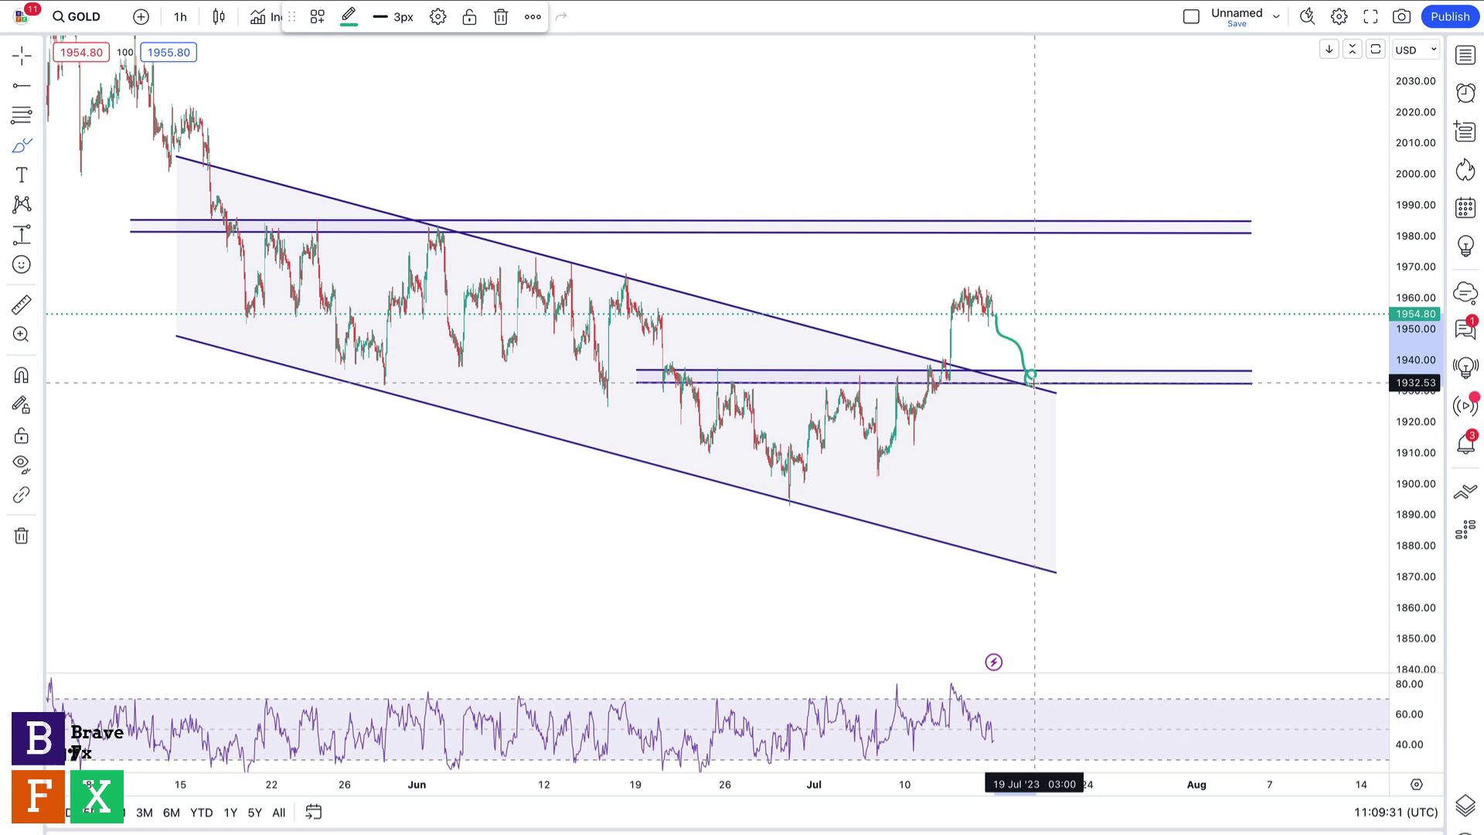
mouse_move(1033, 374)
left_mouse_down()
mouse_move(1093, 274)
mouse_move(1102, 219)
left_mouse_up()
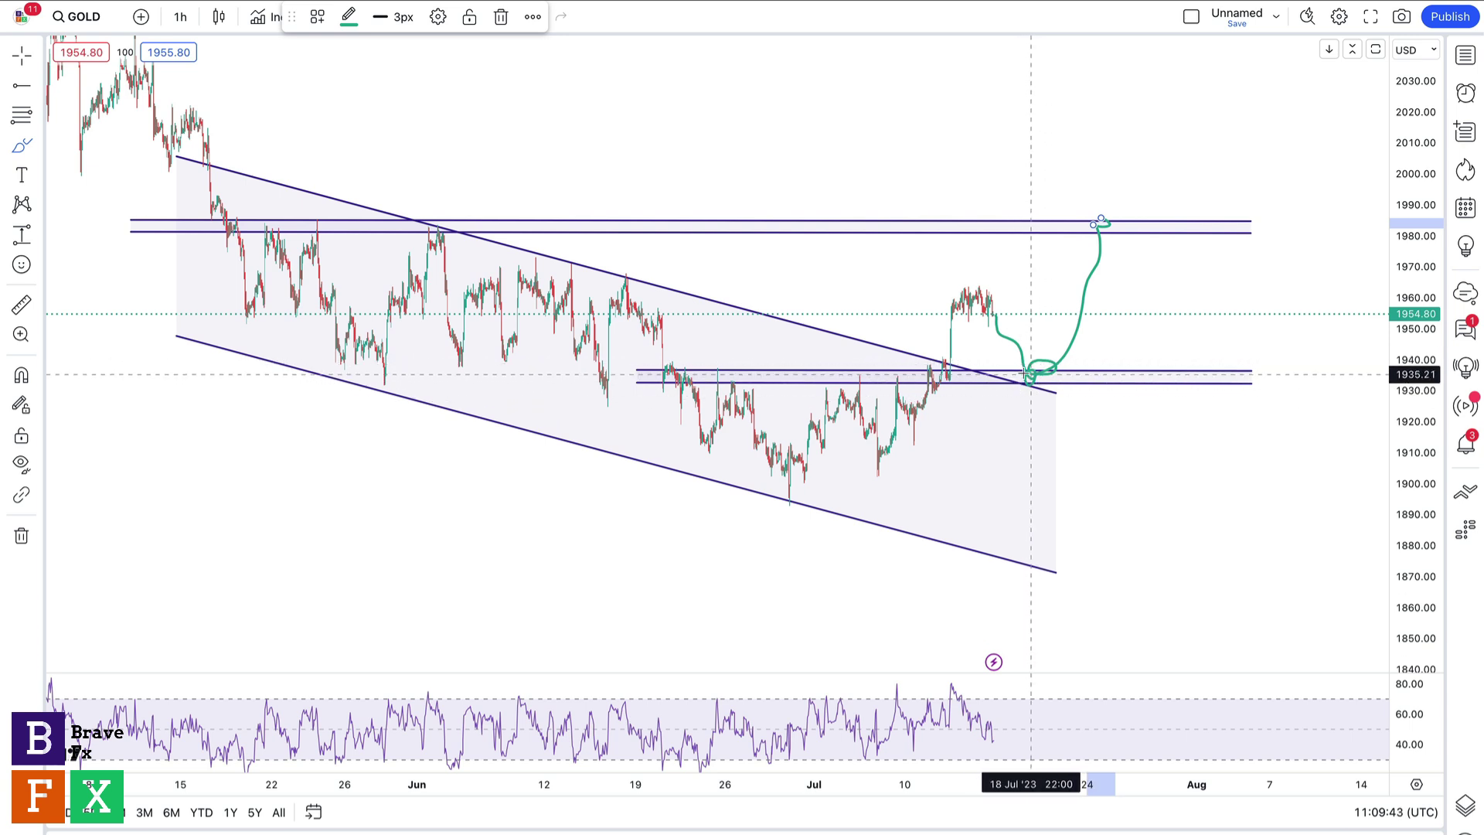
- Delete the brush drawings showing the pullback to the lower zone and the rebound
left_click(1034, 375)
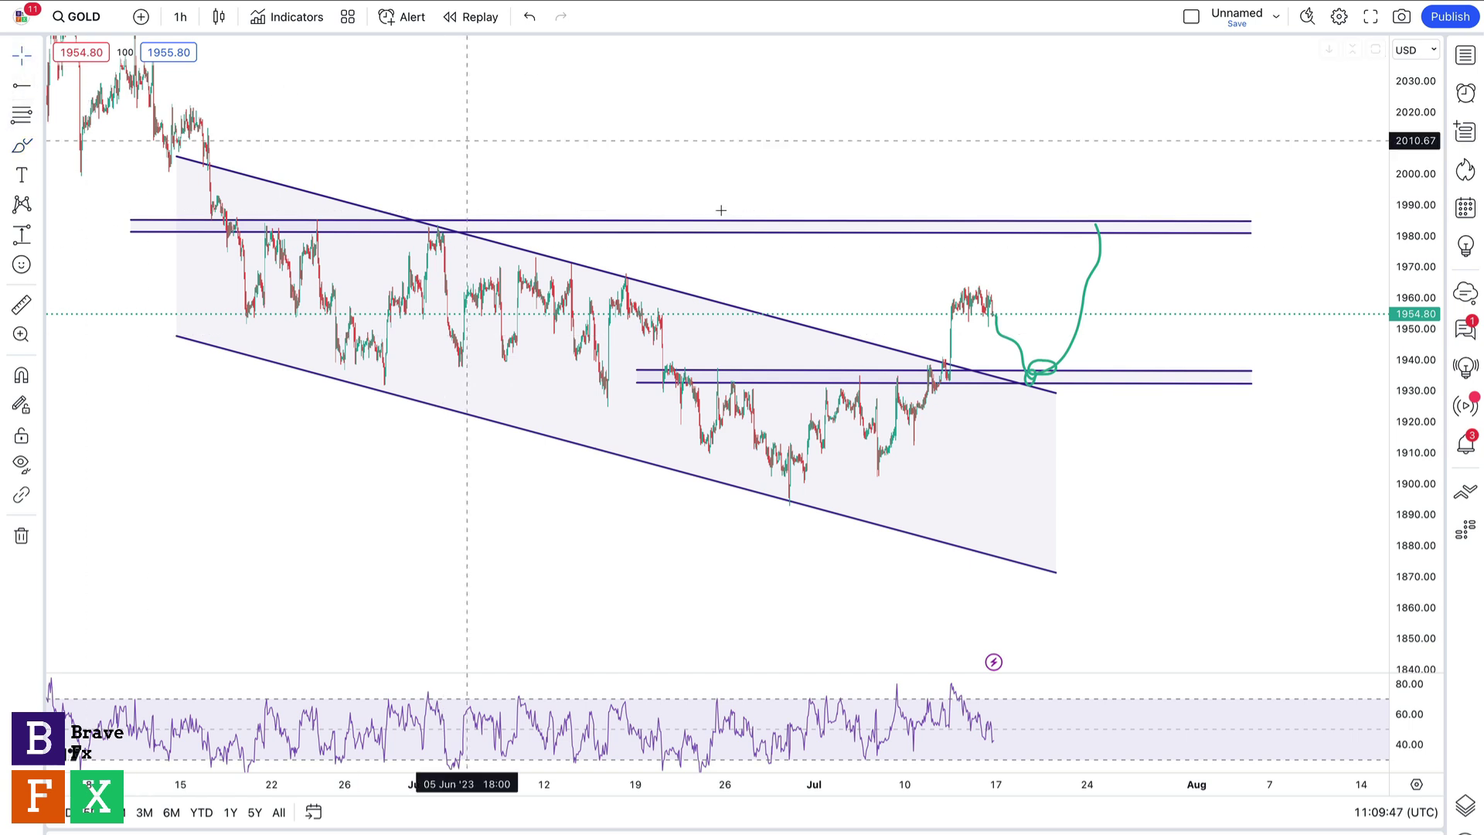
left_click(1084, 315)
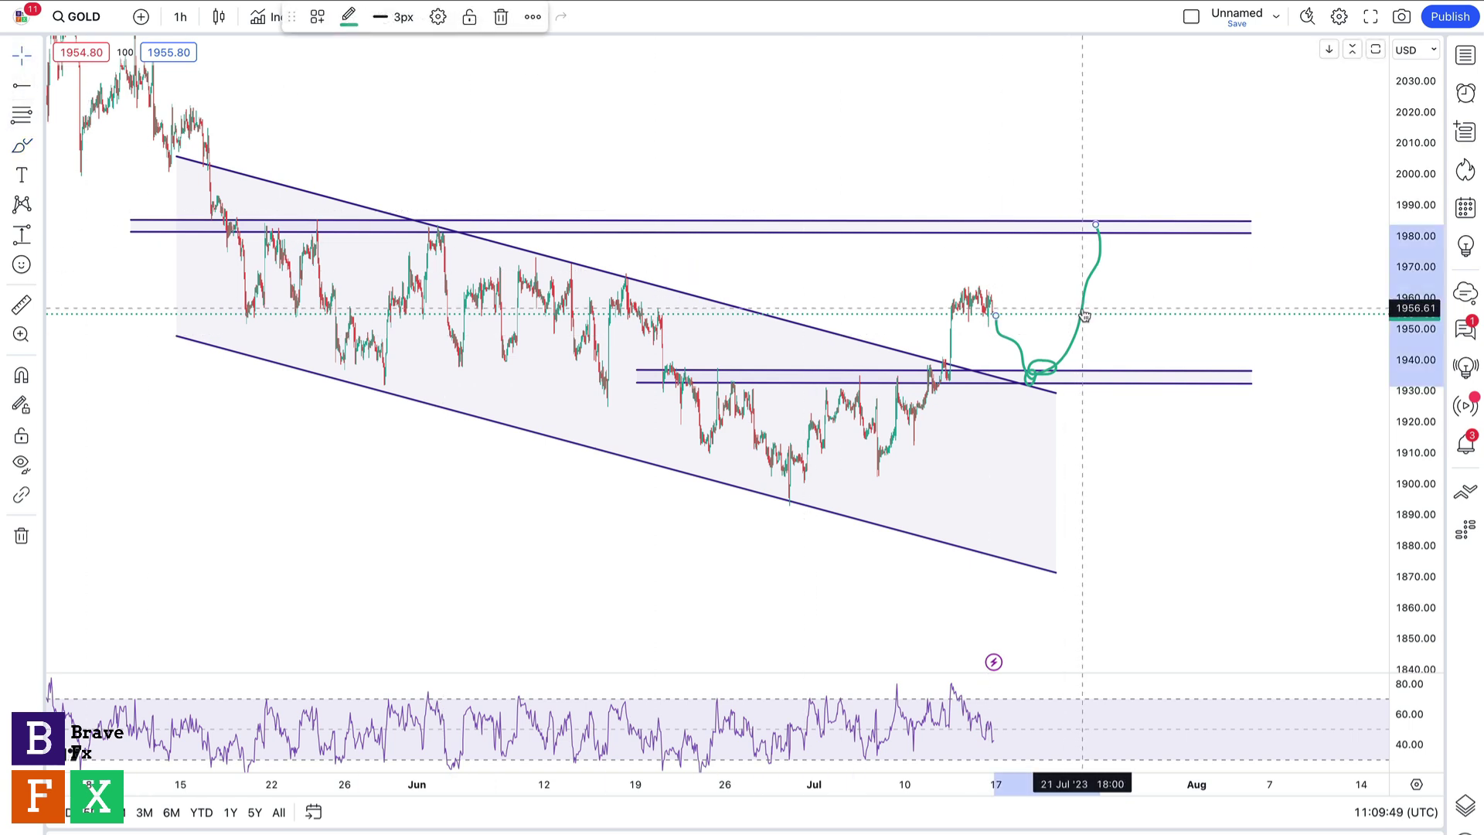
key("Delete")
- Brush a projected path rising to the upper zone and falling back to the lower zone, marking both turning points
left_click(22, 145)
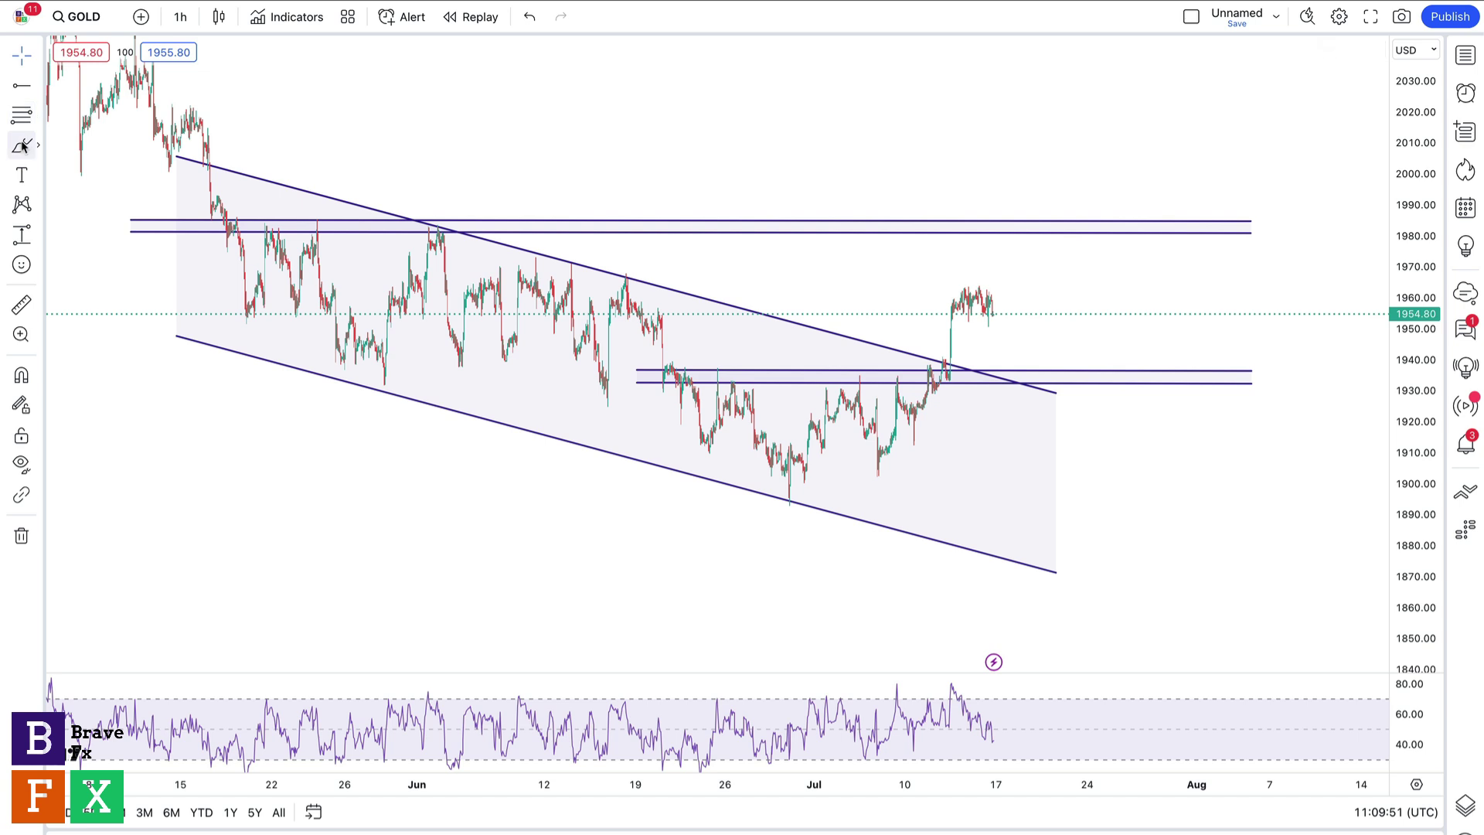
mouse_move(994, 307)
left_mouse_down()
mouse_move(1022, 217)
mouse_move(1036, 224)
left_mouse_up()
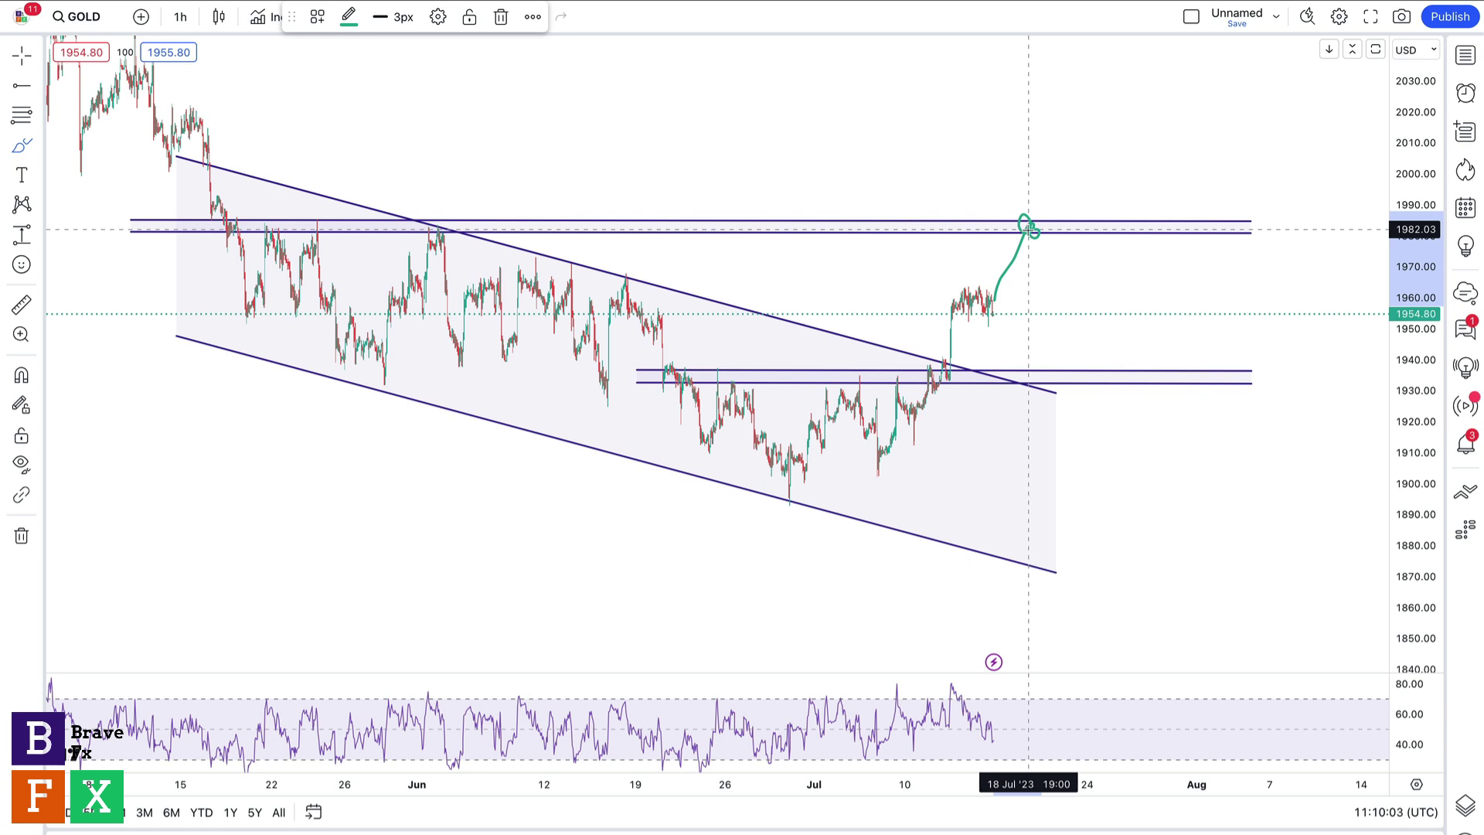
mouse_move(1046, 248)
left_mouse_down()
mouse_move(1097, 396)
mouse_move(1103, 369)
left_mouse_up()
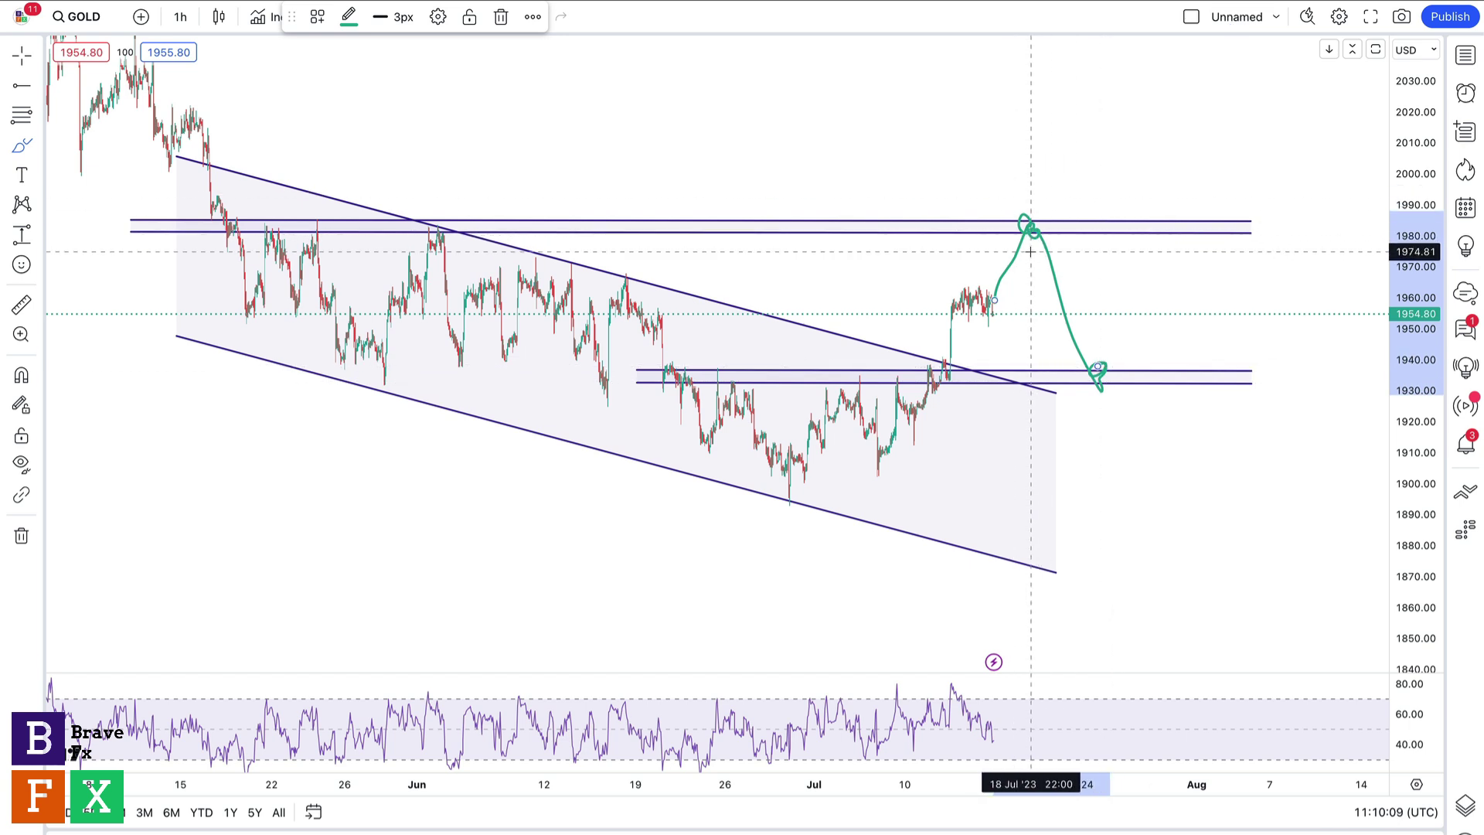
- Replace the brush drawings with a path that falls to the lower zone, ranges there and drops to about 1892
key("Delete")
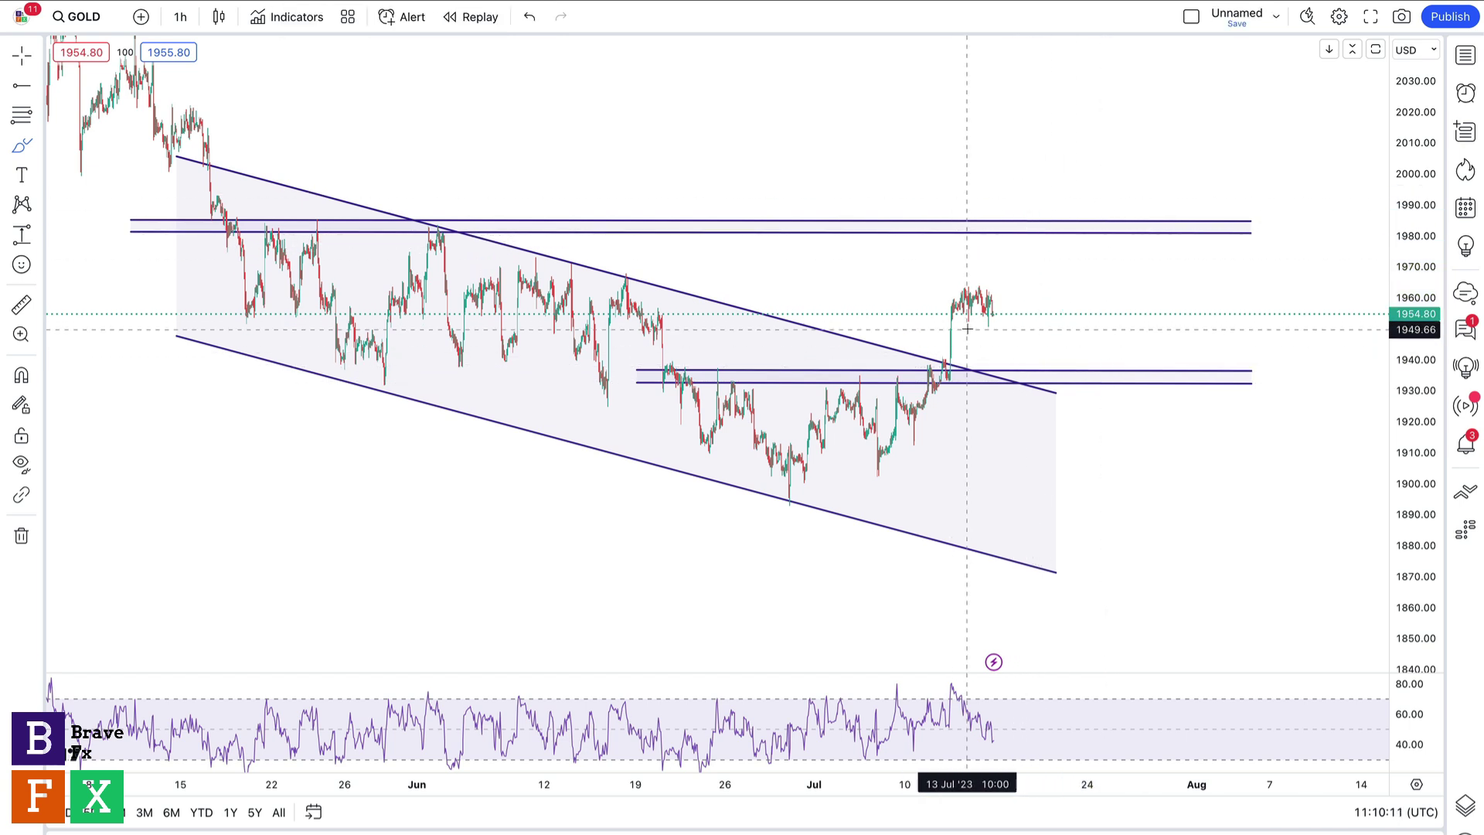
mouse_move(997, 313)
left_mouse_down()
mouse_move(1034, 389)
mouse_move(1047, 344)
mouse_move(1058, 379)
mouse_move(1086, 361)
mouse_move(1102, 371)
mouse_move(1137, 508)
left_mouse_up()
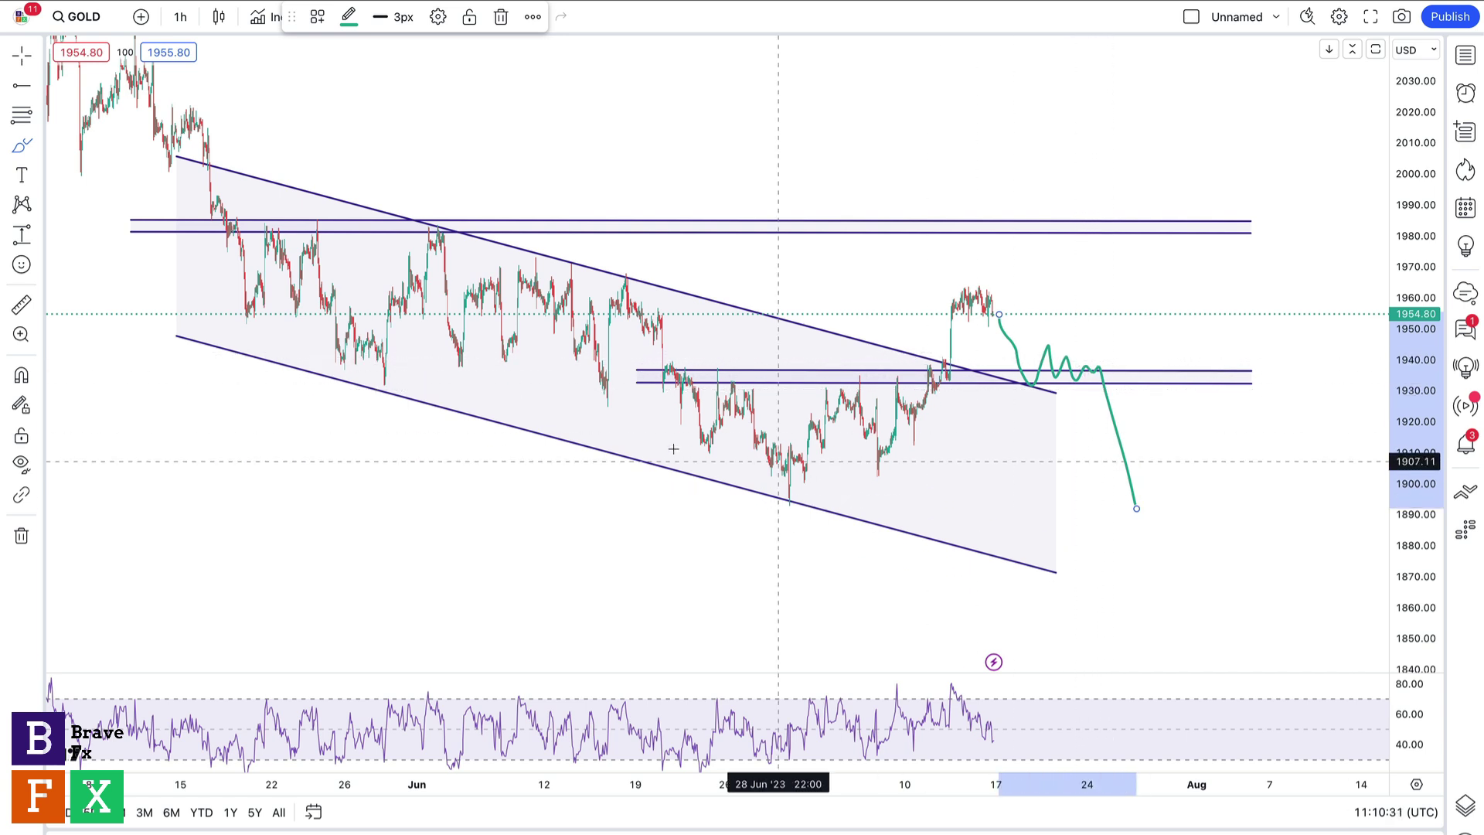
- Place a horizontal ray at about 1898.82 on the gold chart, near the channel's lower line and the July low
left_click(22, 88)
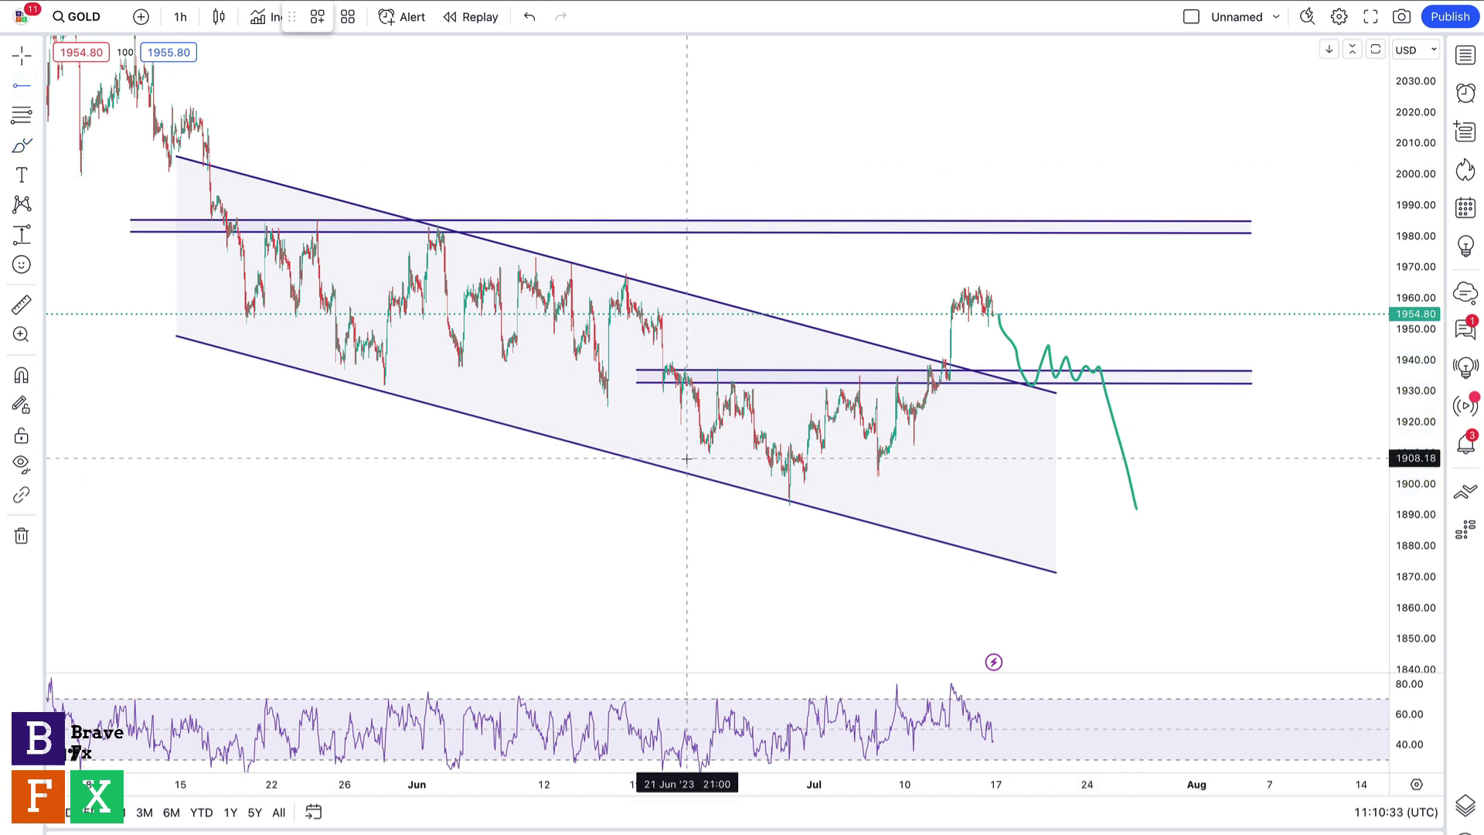
left_click(728, 487)
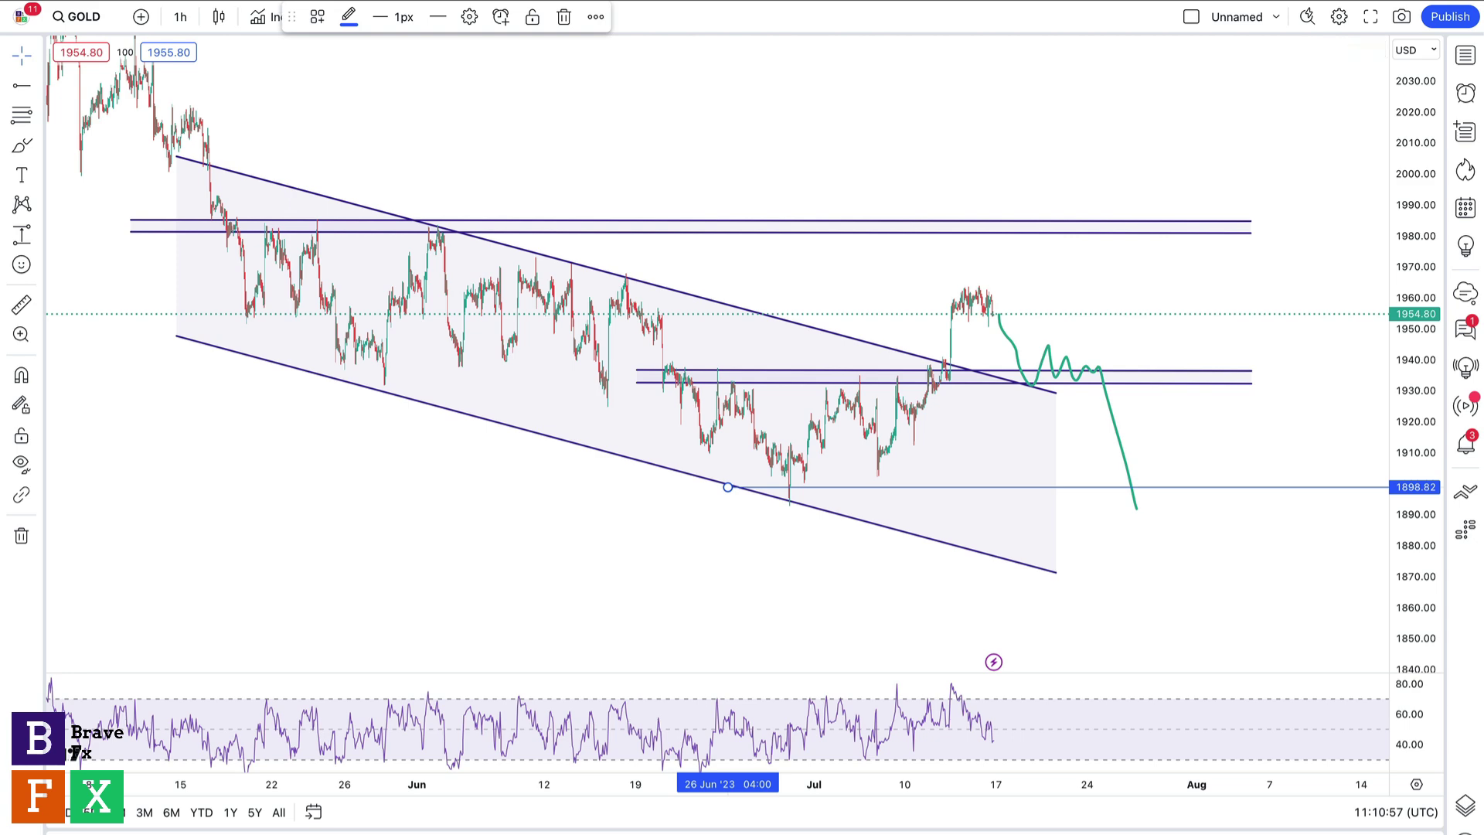
- Switch to the AUDUSD chart, set its timeframe to 2 hours and frame the price action around the key zones
key("ctrl+Tab")
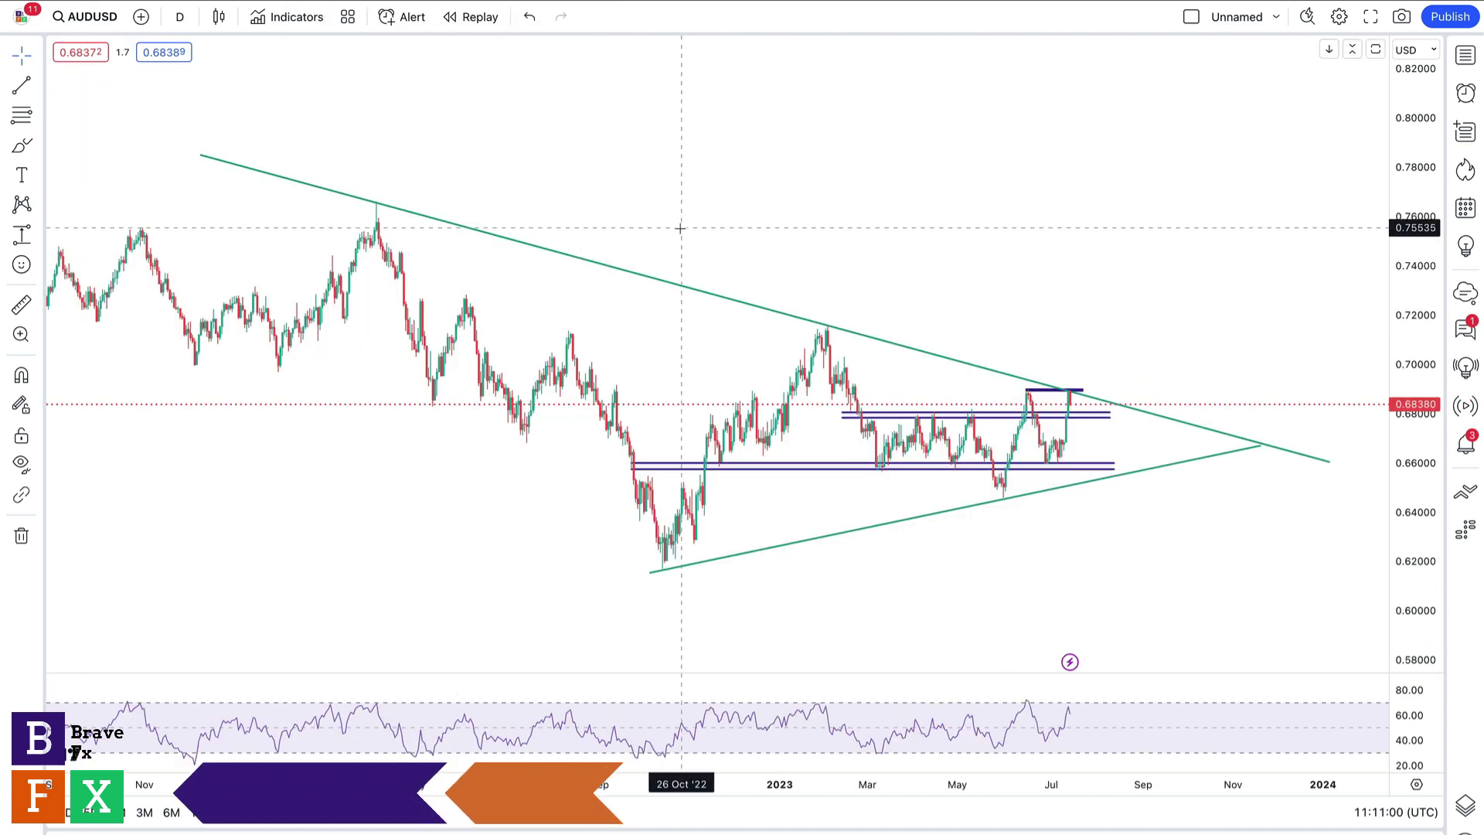
mouse_move(688, 223)
left_mouse_down()
mouse_move(653, 223)
mouse_move(686, 206)
left_mouse_up()
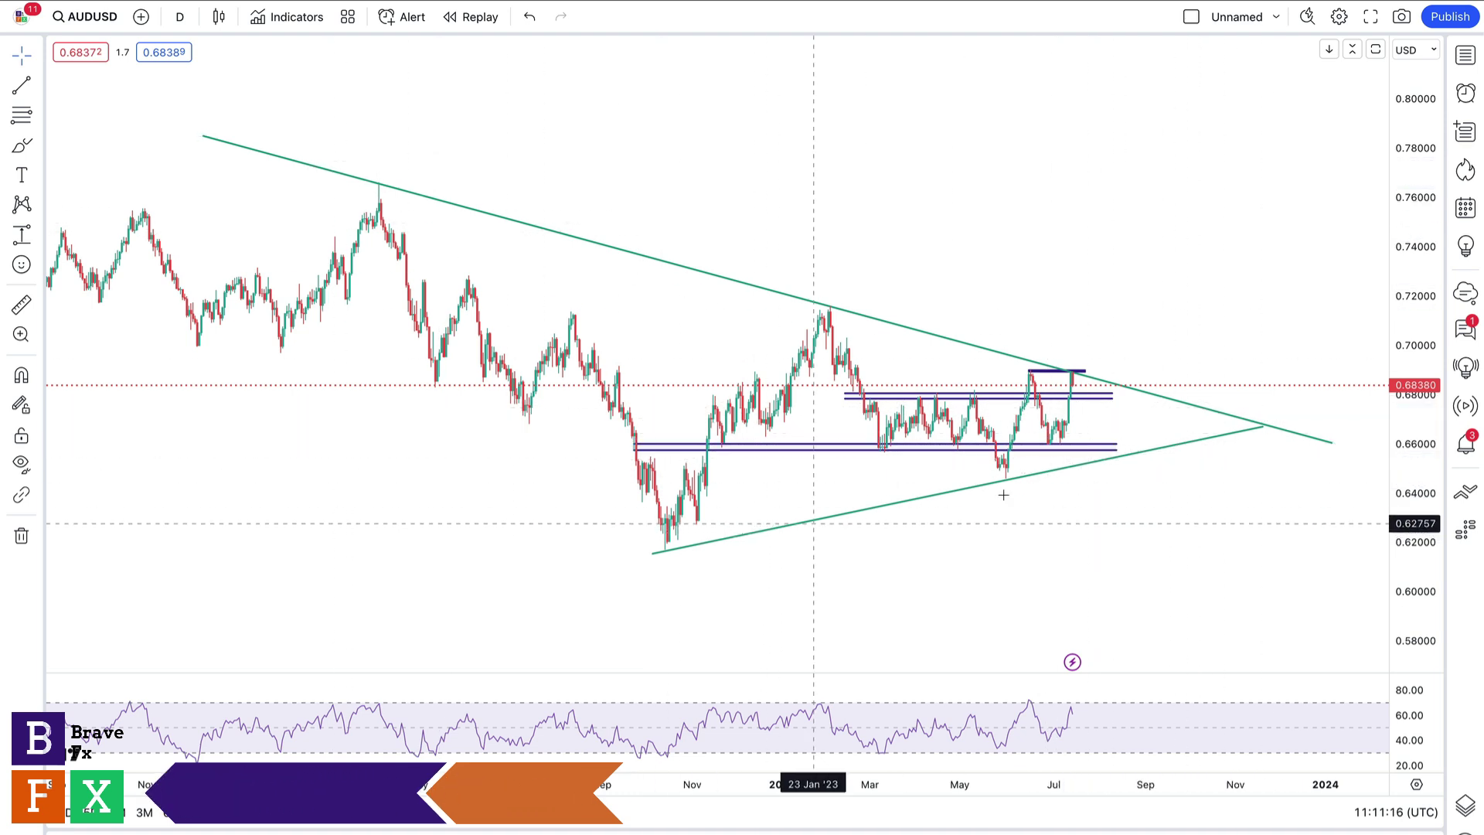
left_click_drag(1210, 292, 1036, 271)
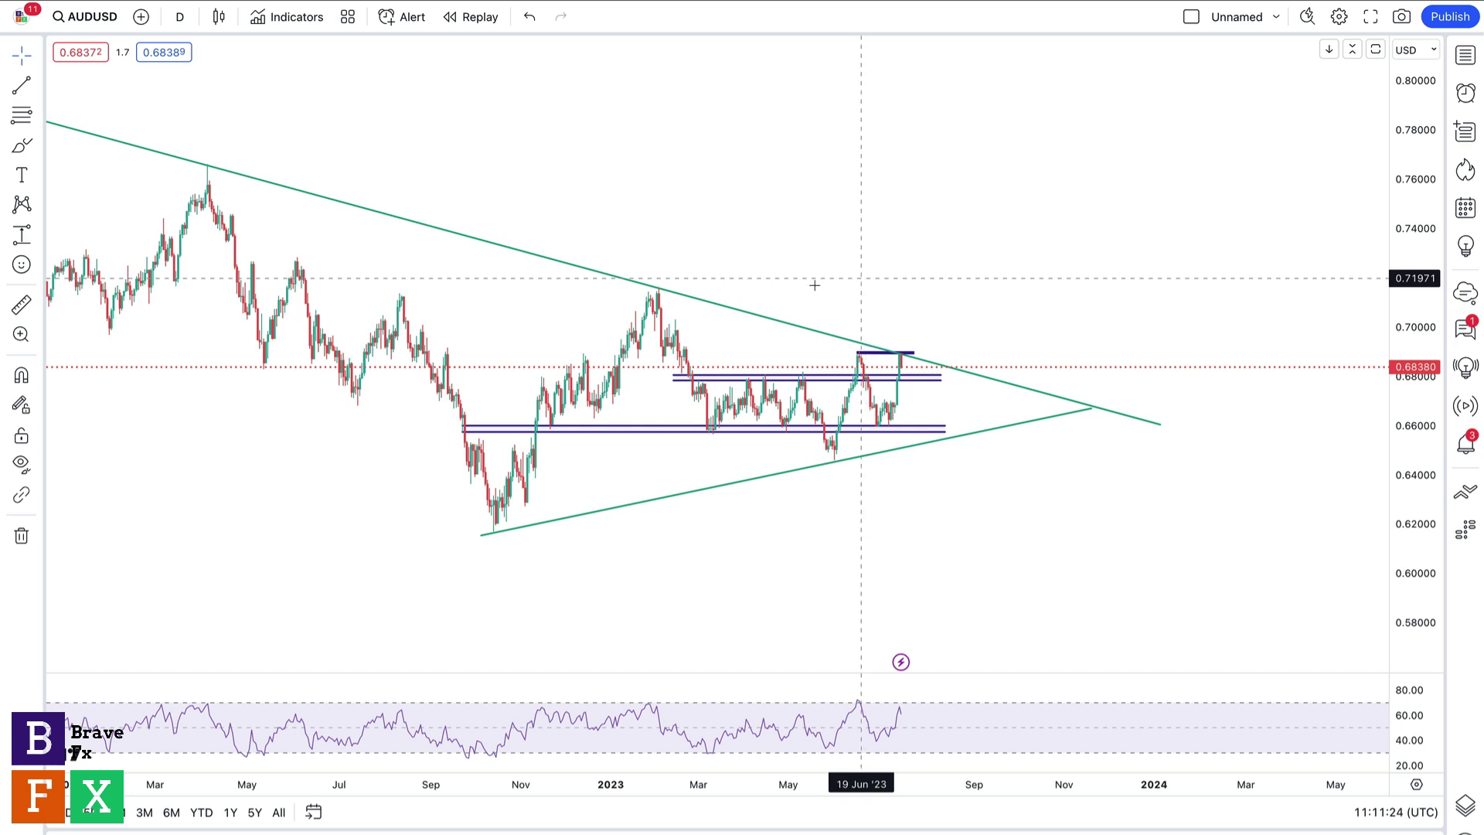
left_click(180, 17)
left_click(202, 451)
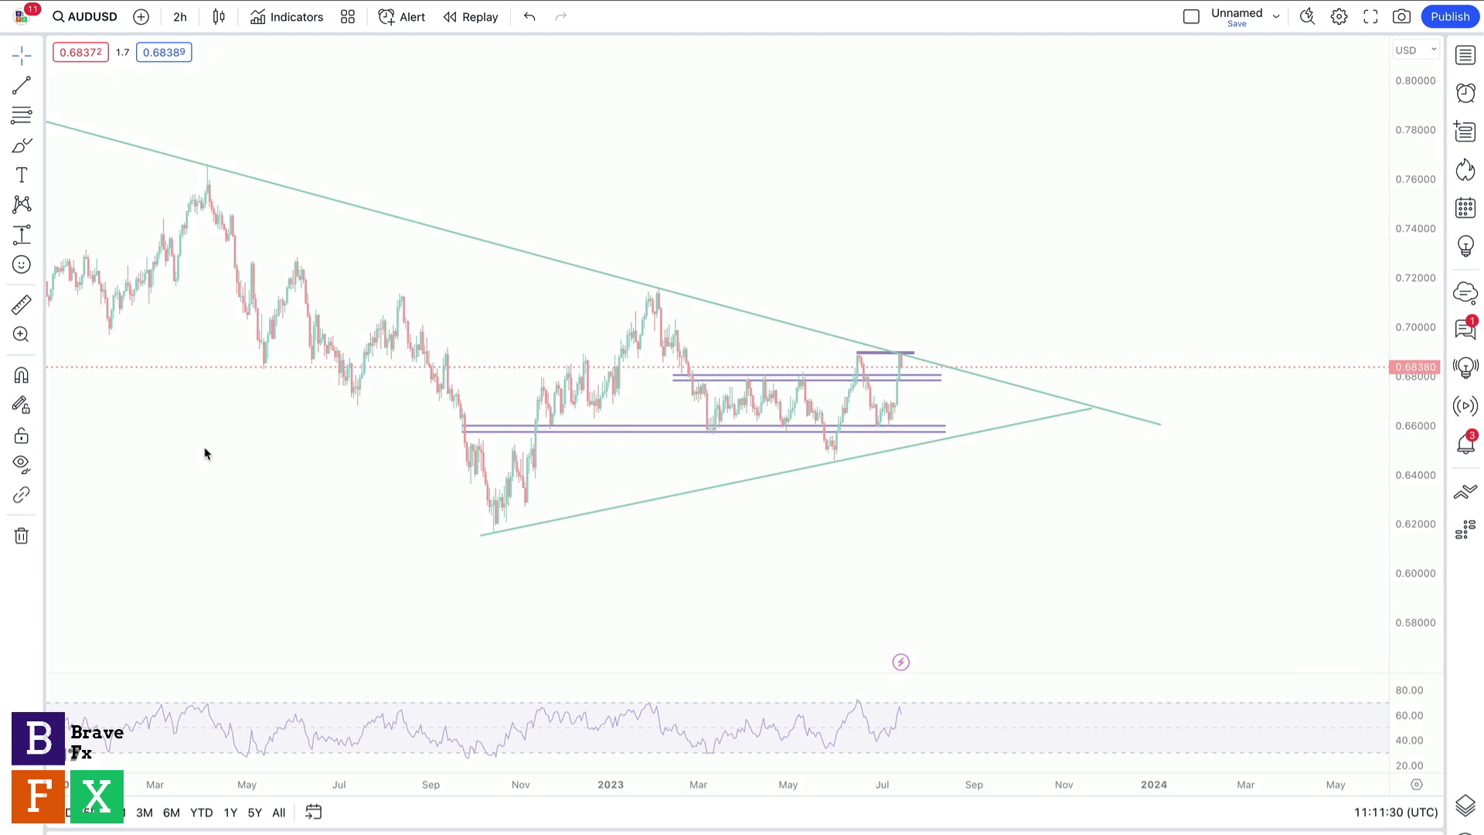
scroll(205, 453, "up", 10)
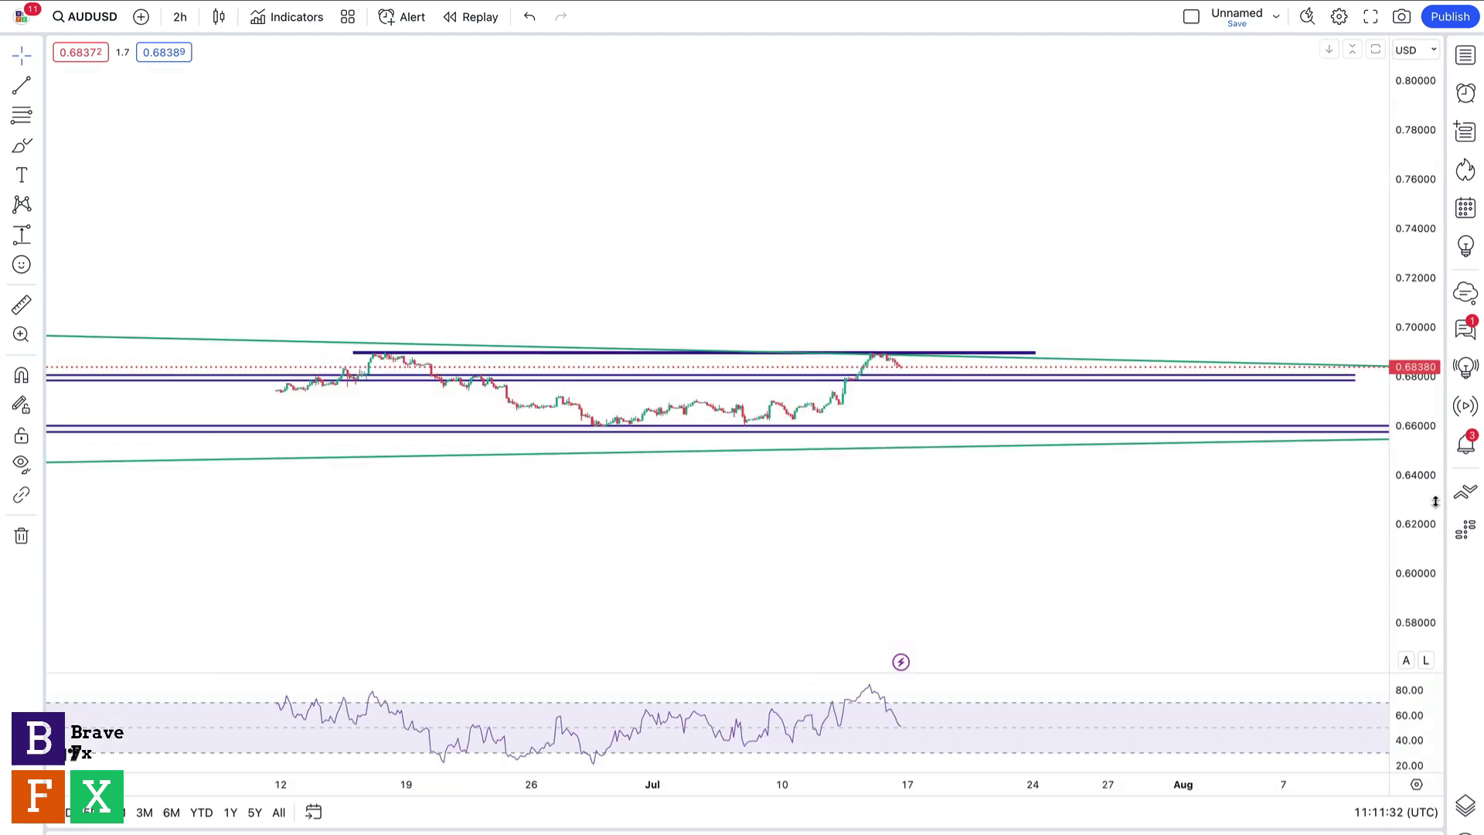
left_click_drag(1432, 532, 1411, 25)
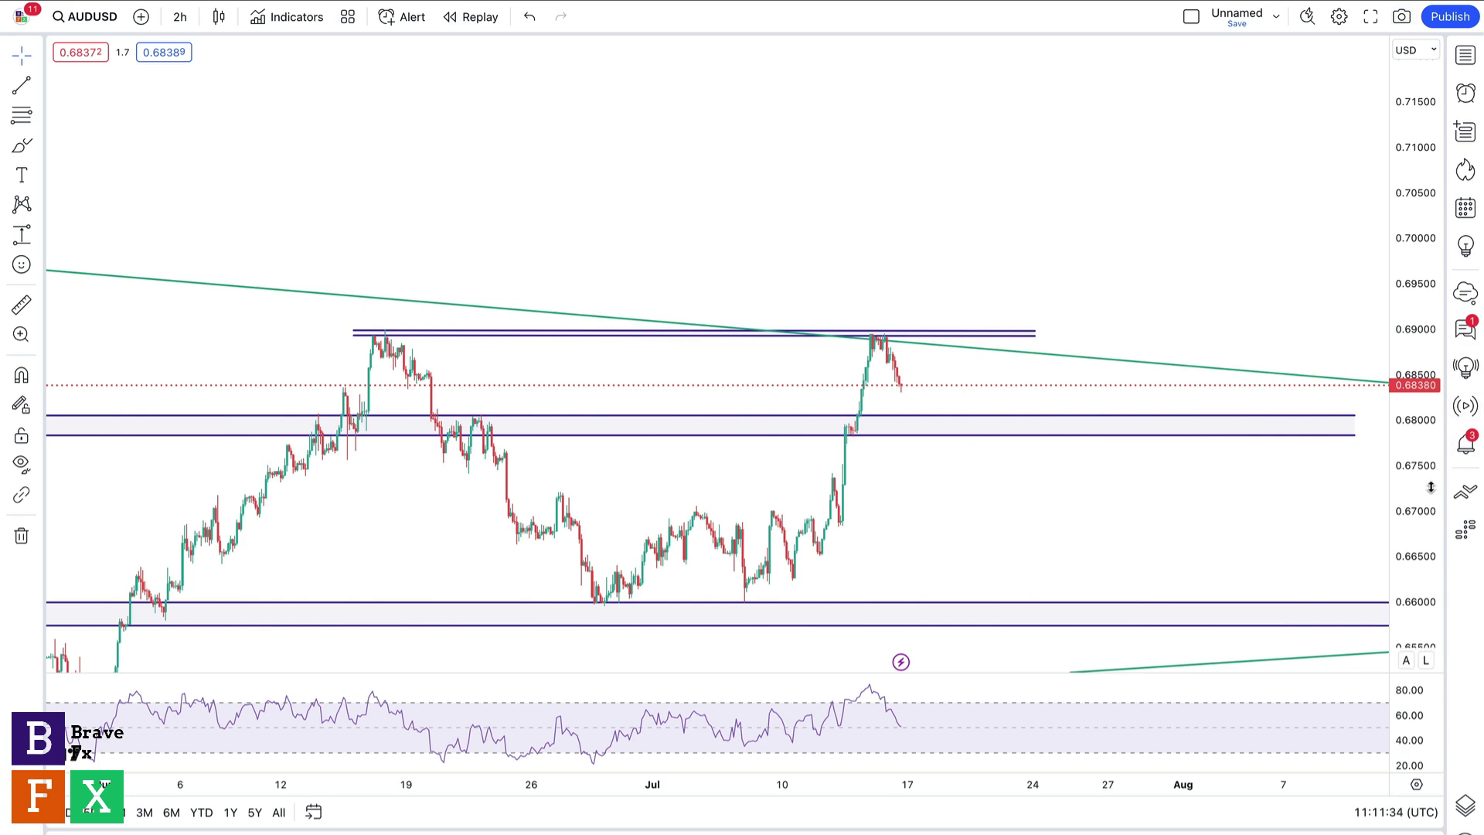
left_click_drag(1431, 487, 1431, 457)
left_click_drag(1060, 374, 1051, 211)
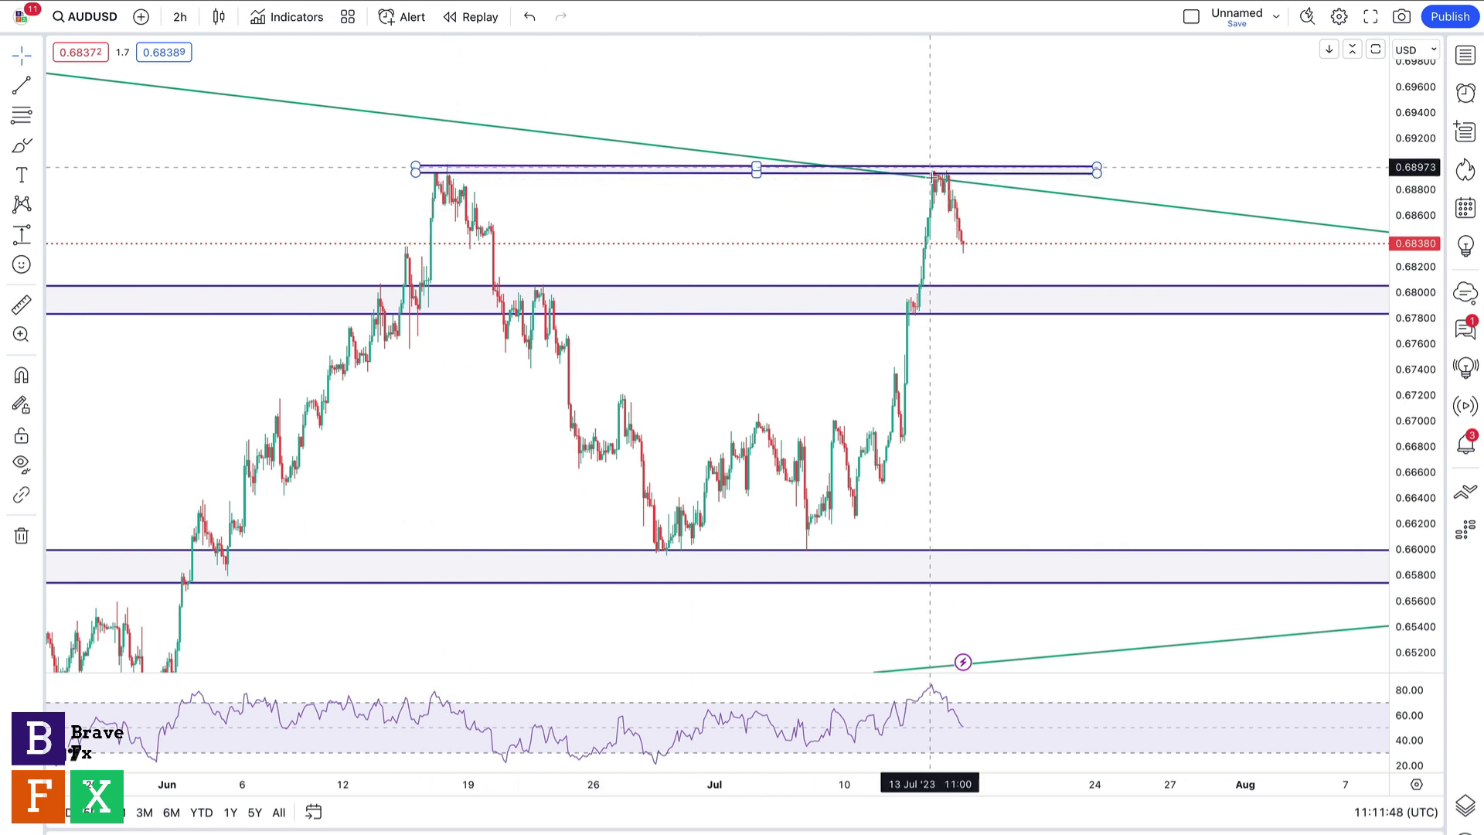
- Measure a price range from about 0.68721 down to 0.67947 and try circling its target in the middle zone with the brush
left_click_drag(998, 113, 914, 133)
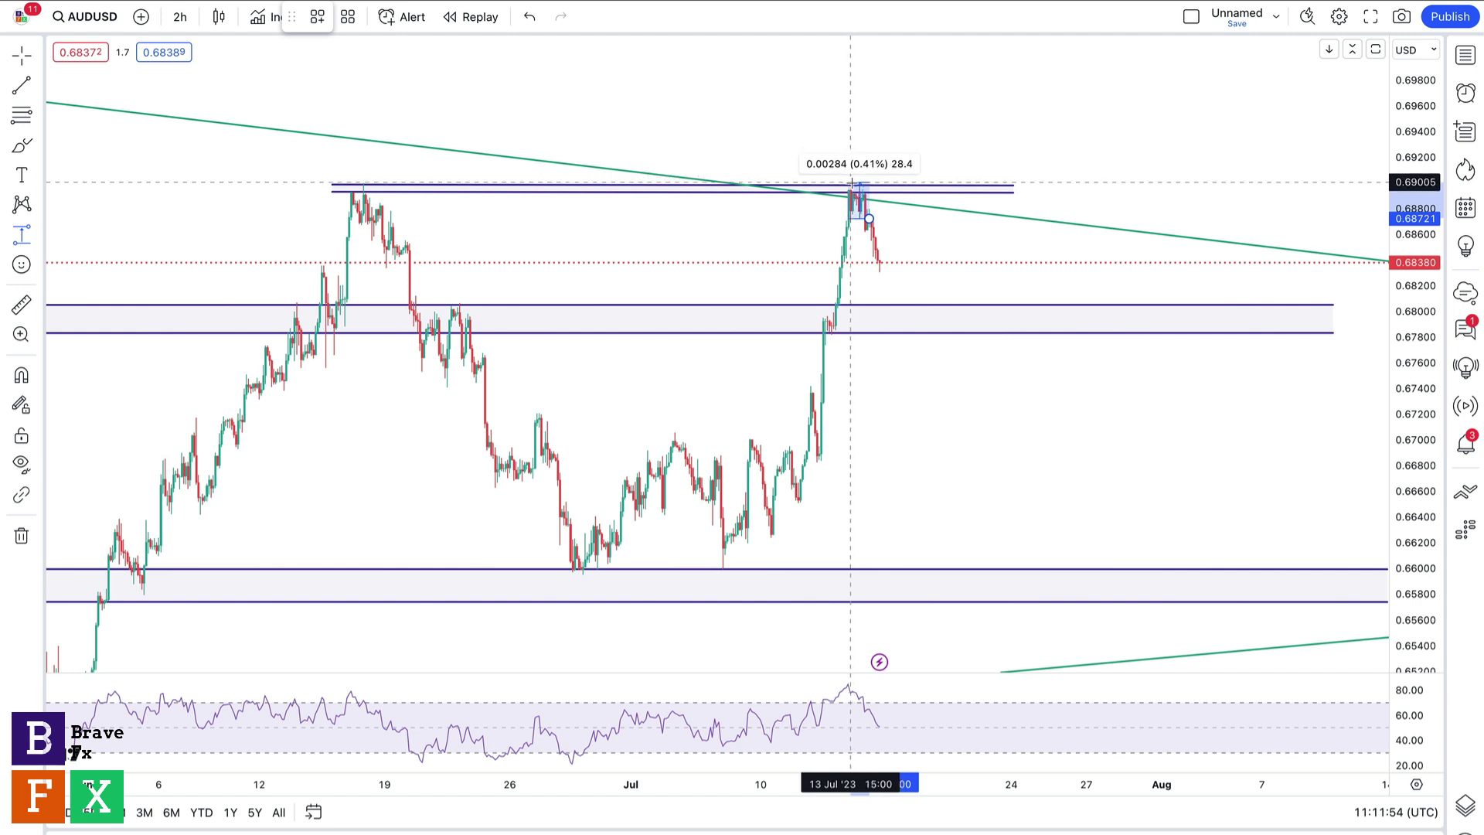
left_click(938, 317)
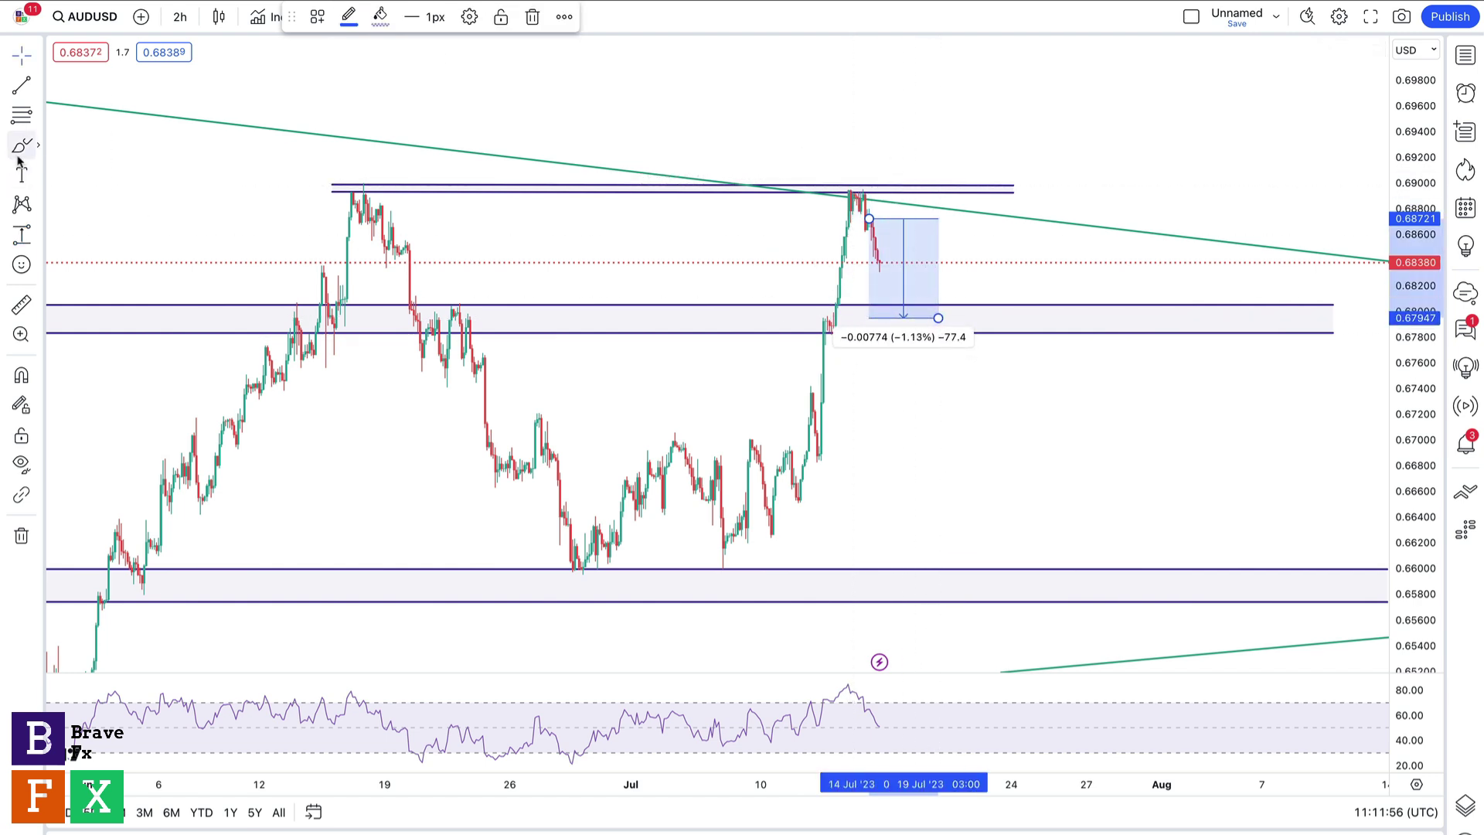
left_click_drag(880, 303, 920, 311)
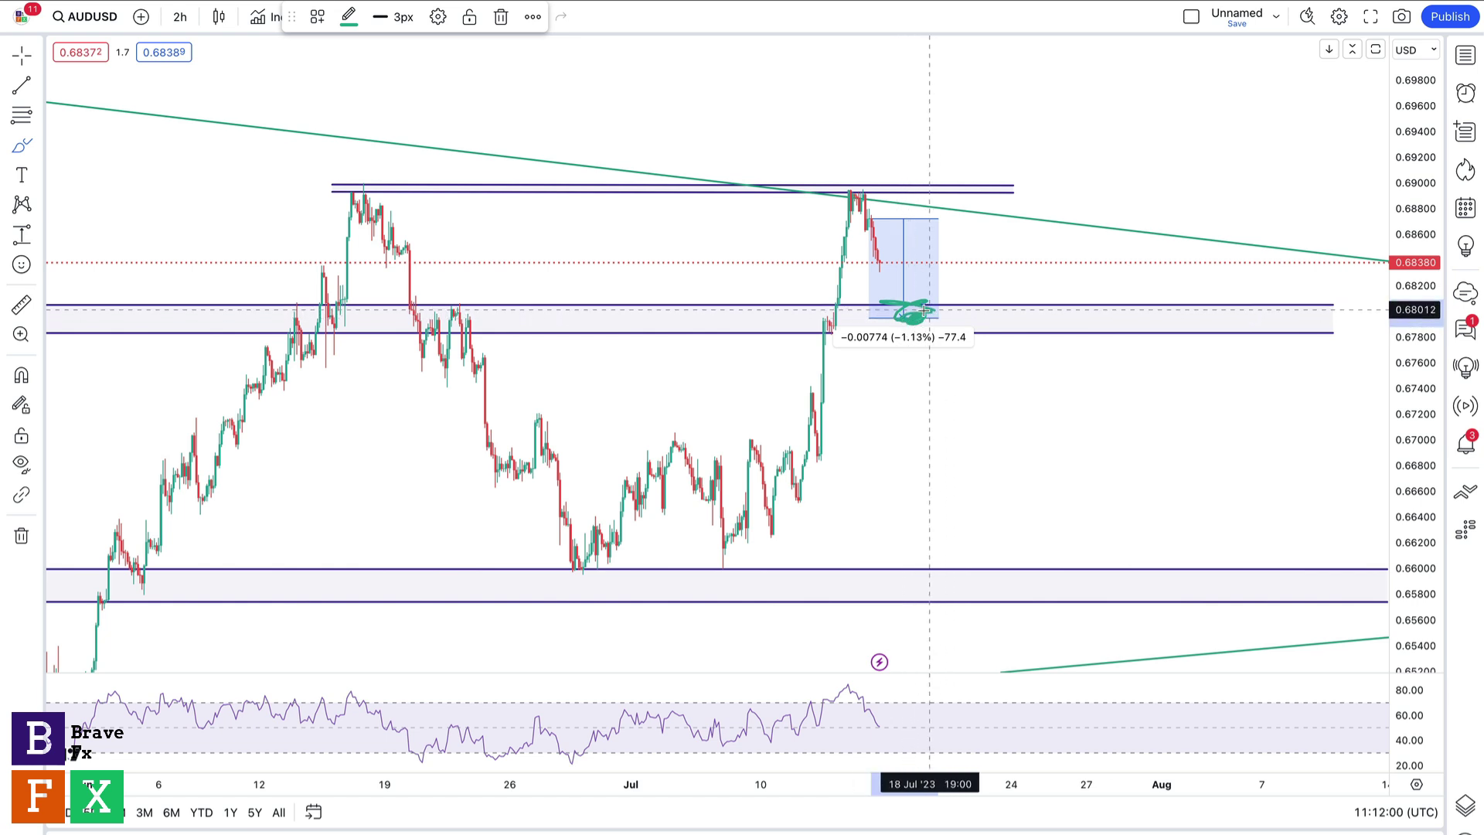
key("ctrl+z")
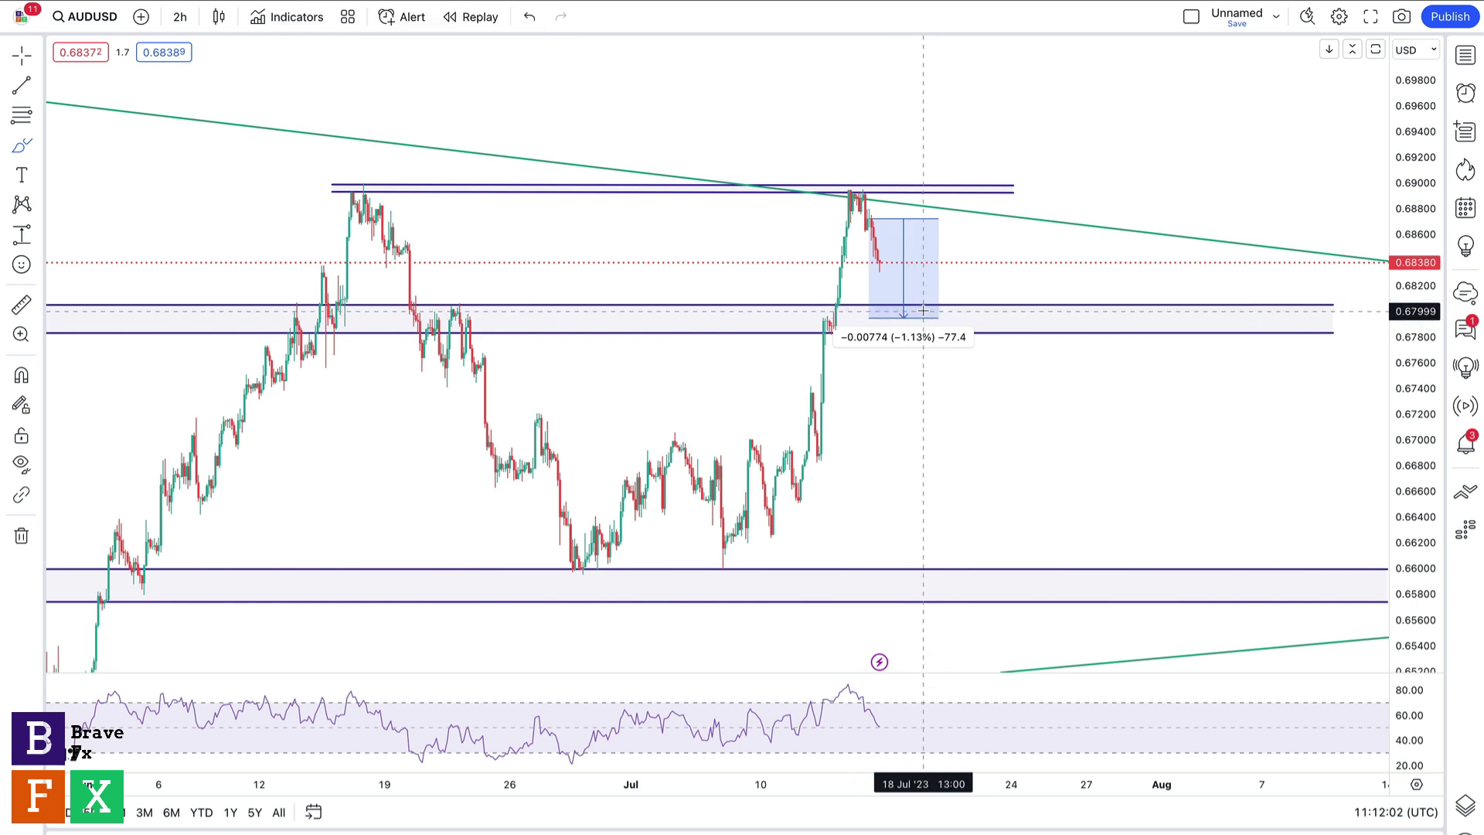
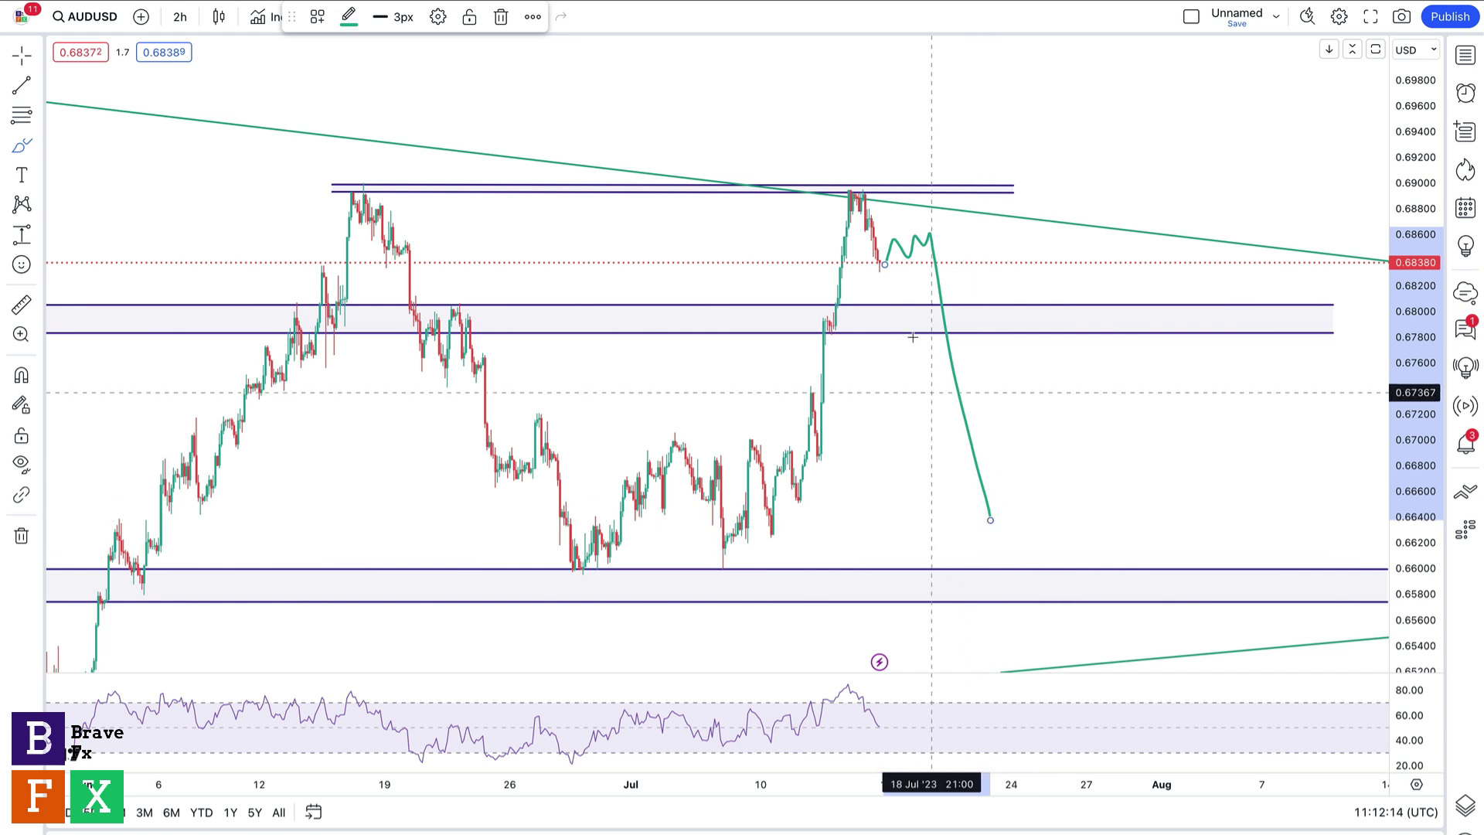
- Draw a short rising trend line under the brushed consolidation, from about 0.68283 to 0.68579
left_click(22, 85)
left_click(873, 275)
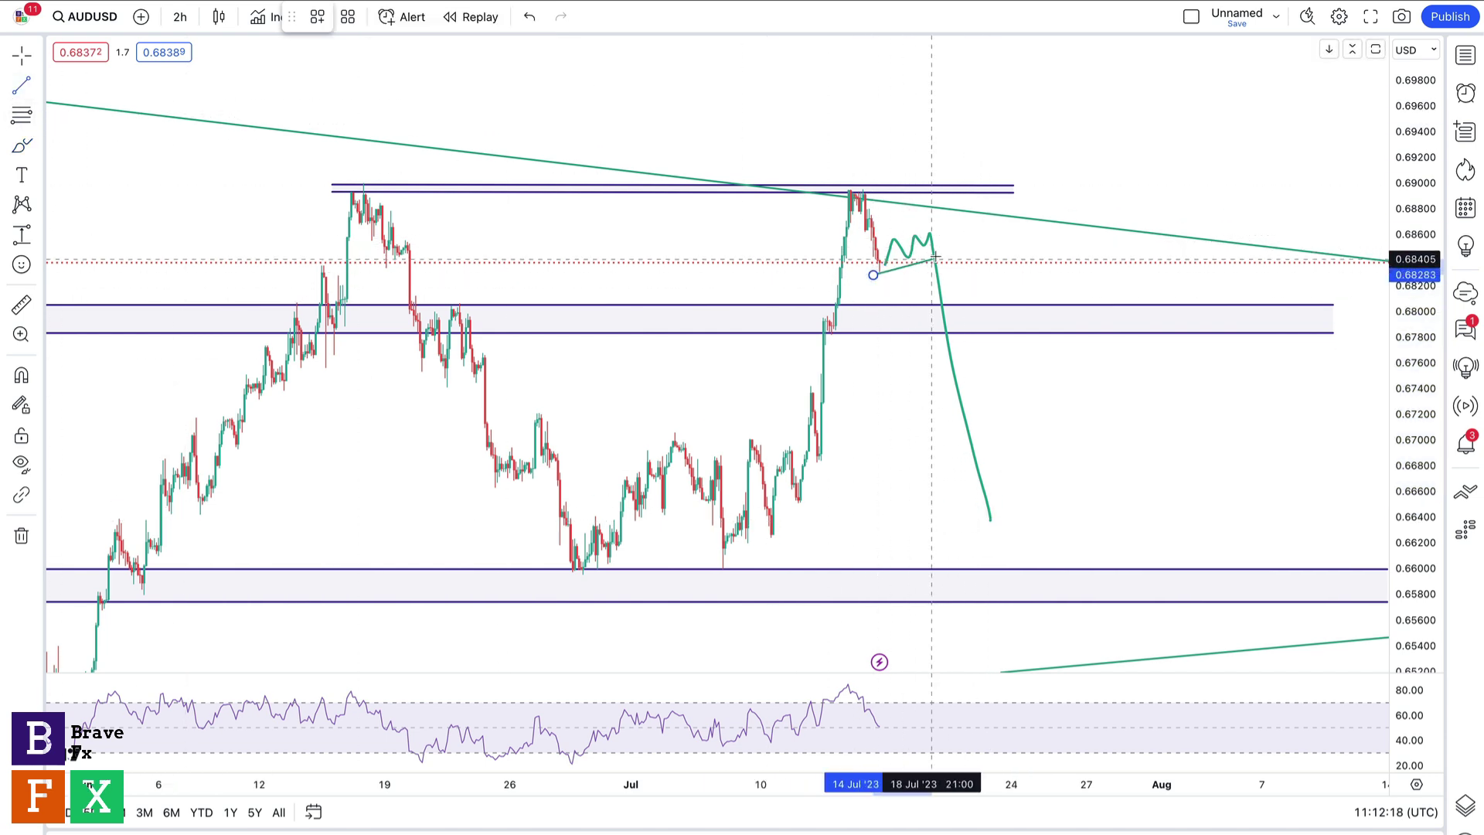
left_click(994, 252)
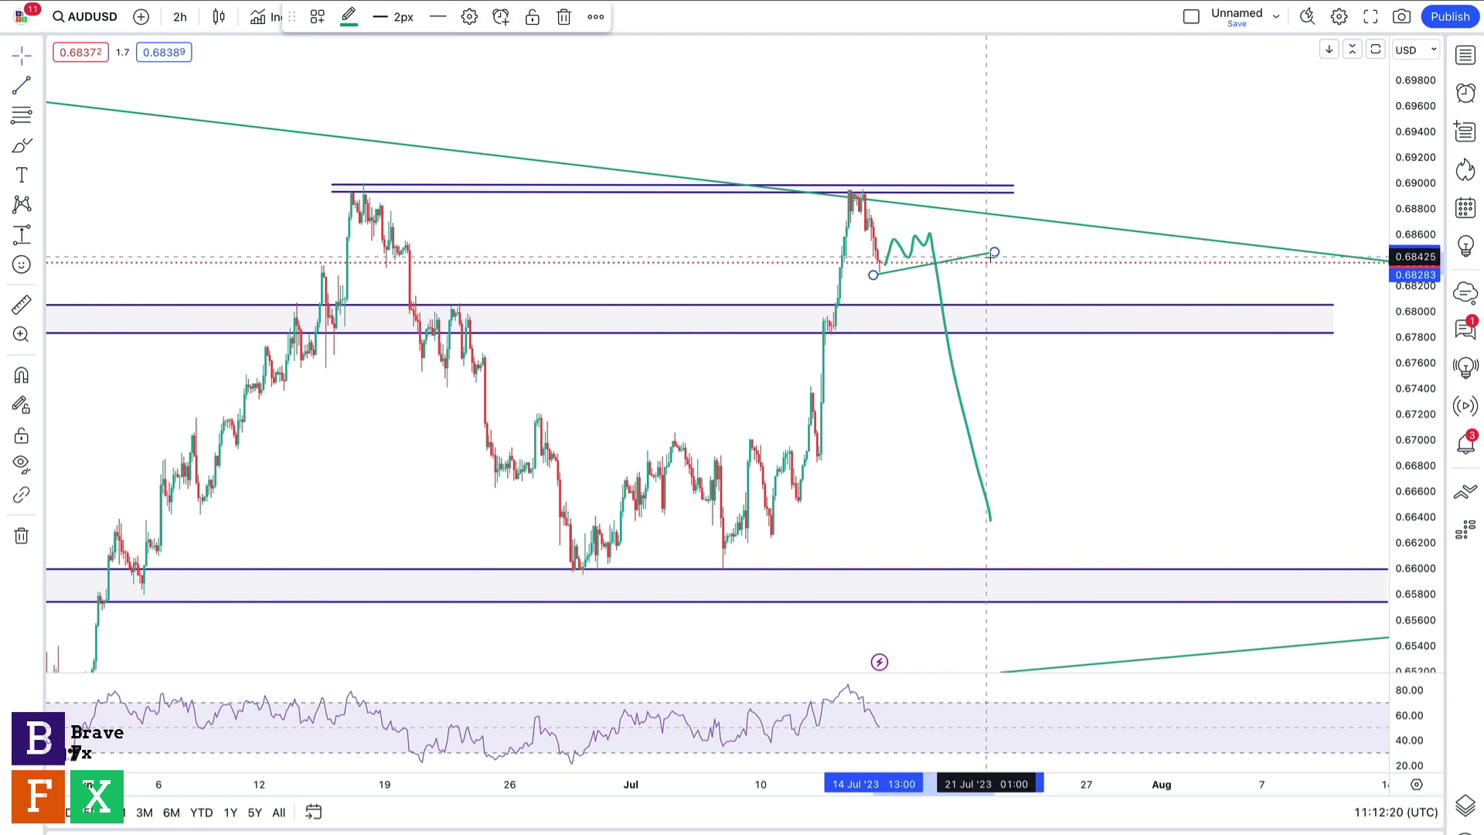
left_click_drag(995, 252, 949, 237)
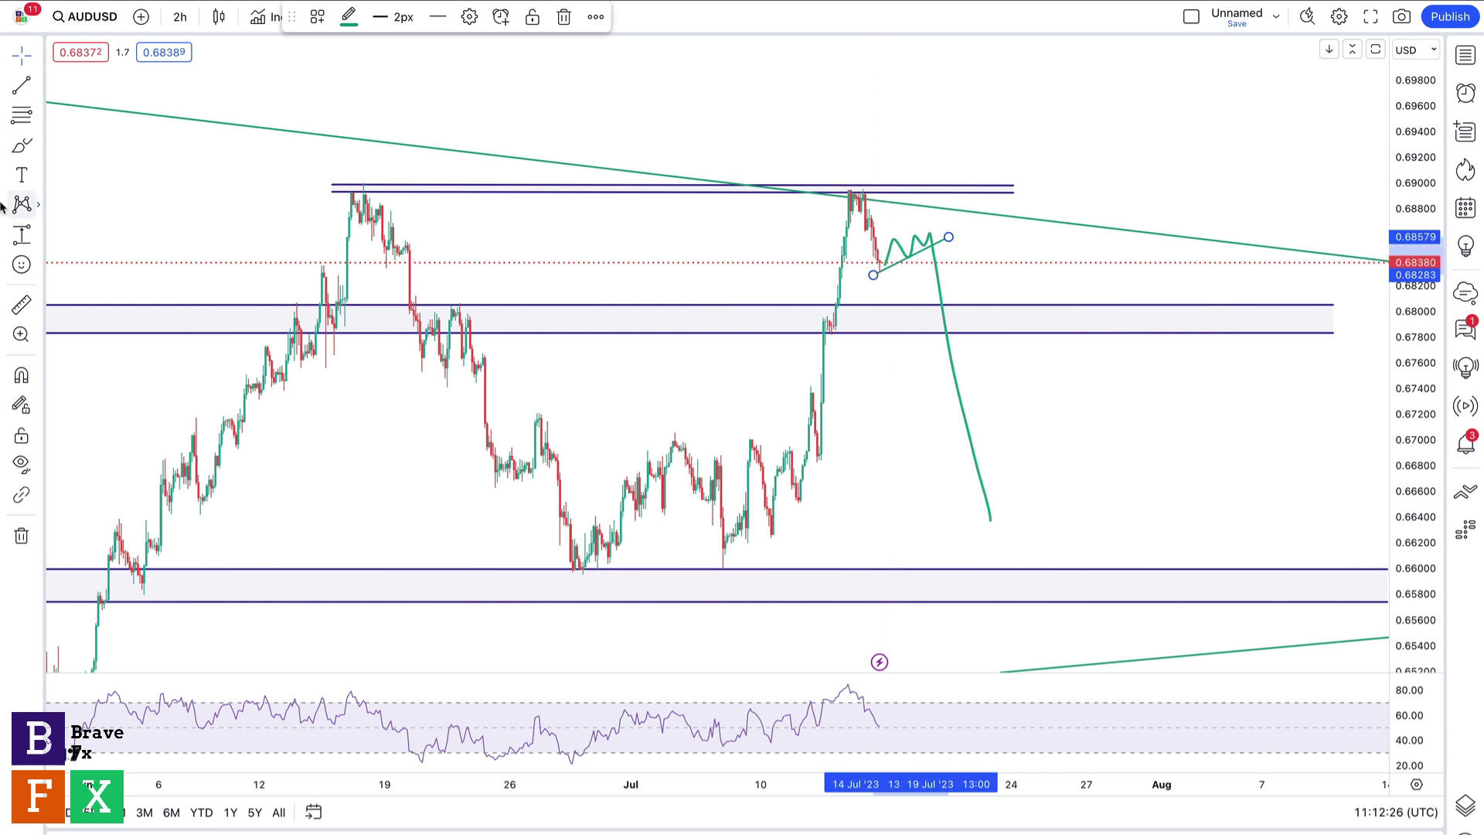
- Try brushing a path up to the upper zone with a breakout stroke to about 0.6957, and remove both strokes
left_click(21, 145)
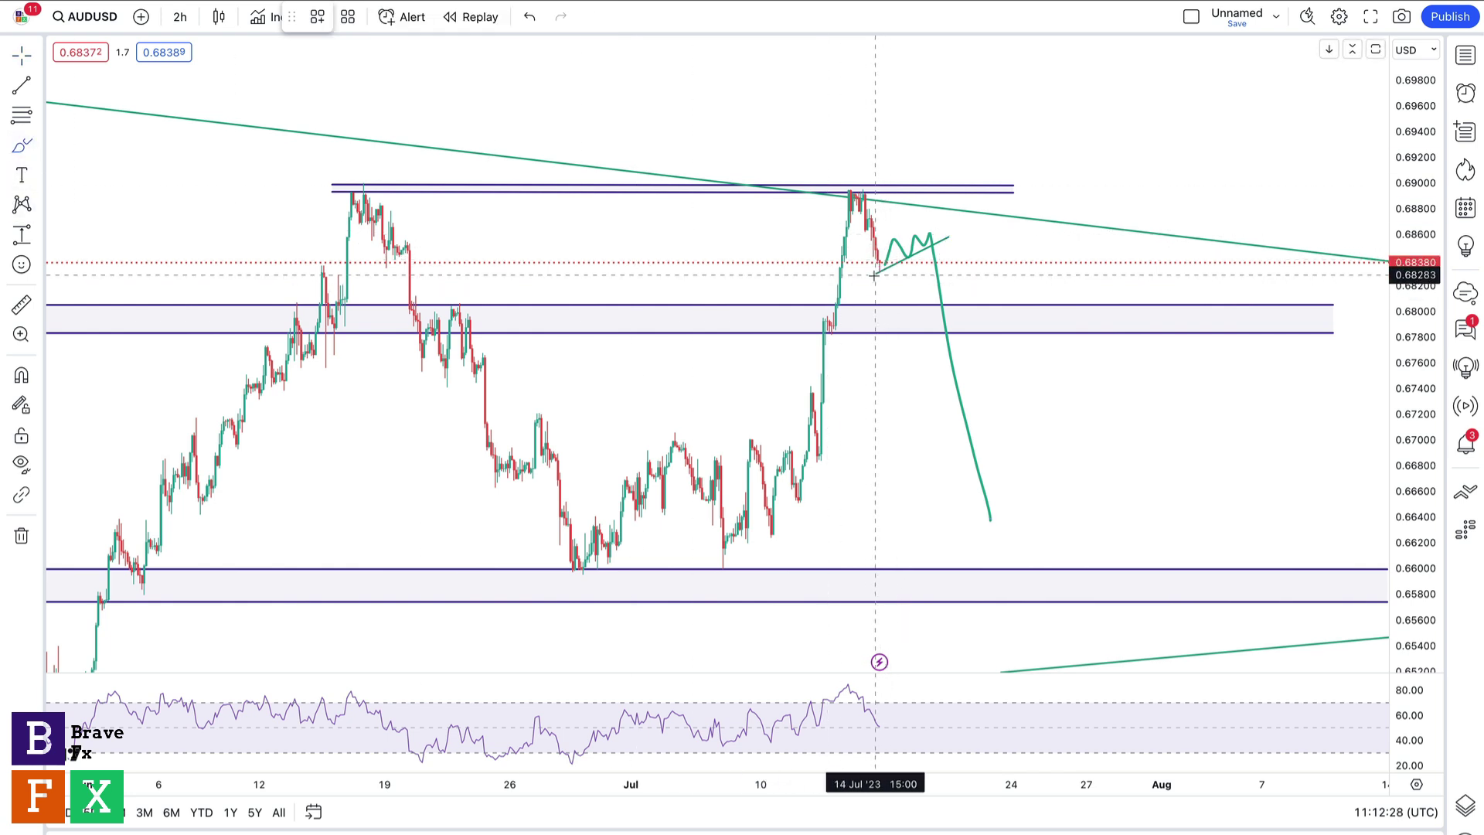
mouse_move(877, 265)
left_mouse_down()
mouse_move(911, 194)
mouse_move(939, 203)
mouse_move(942, 109)
left_mouse_up()
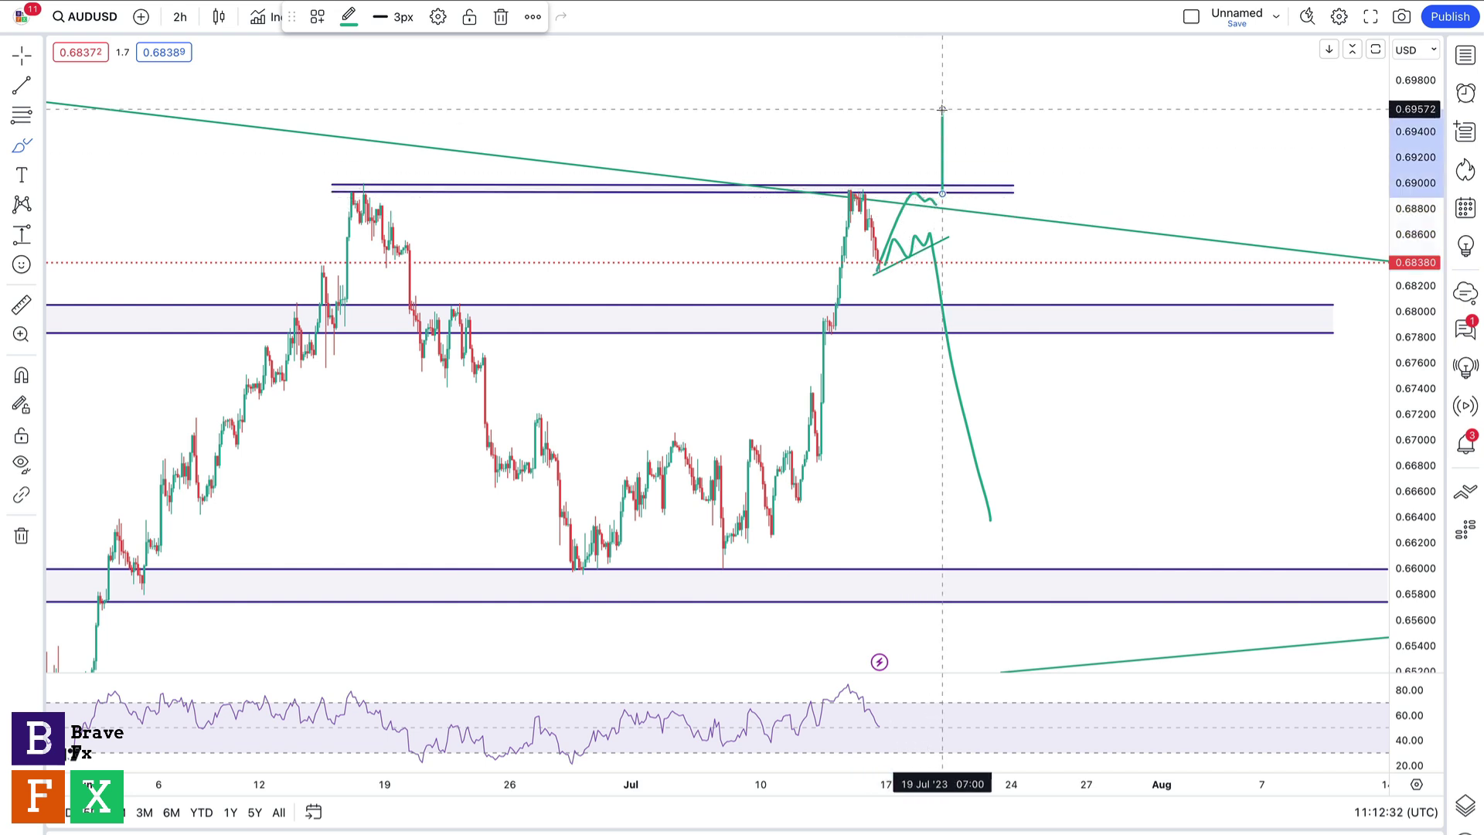
key("ctrl+z")
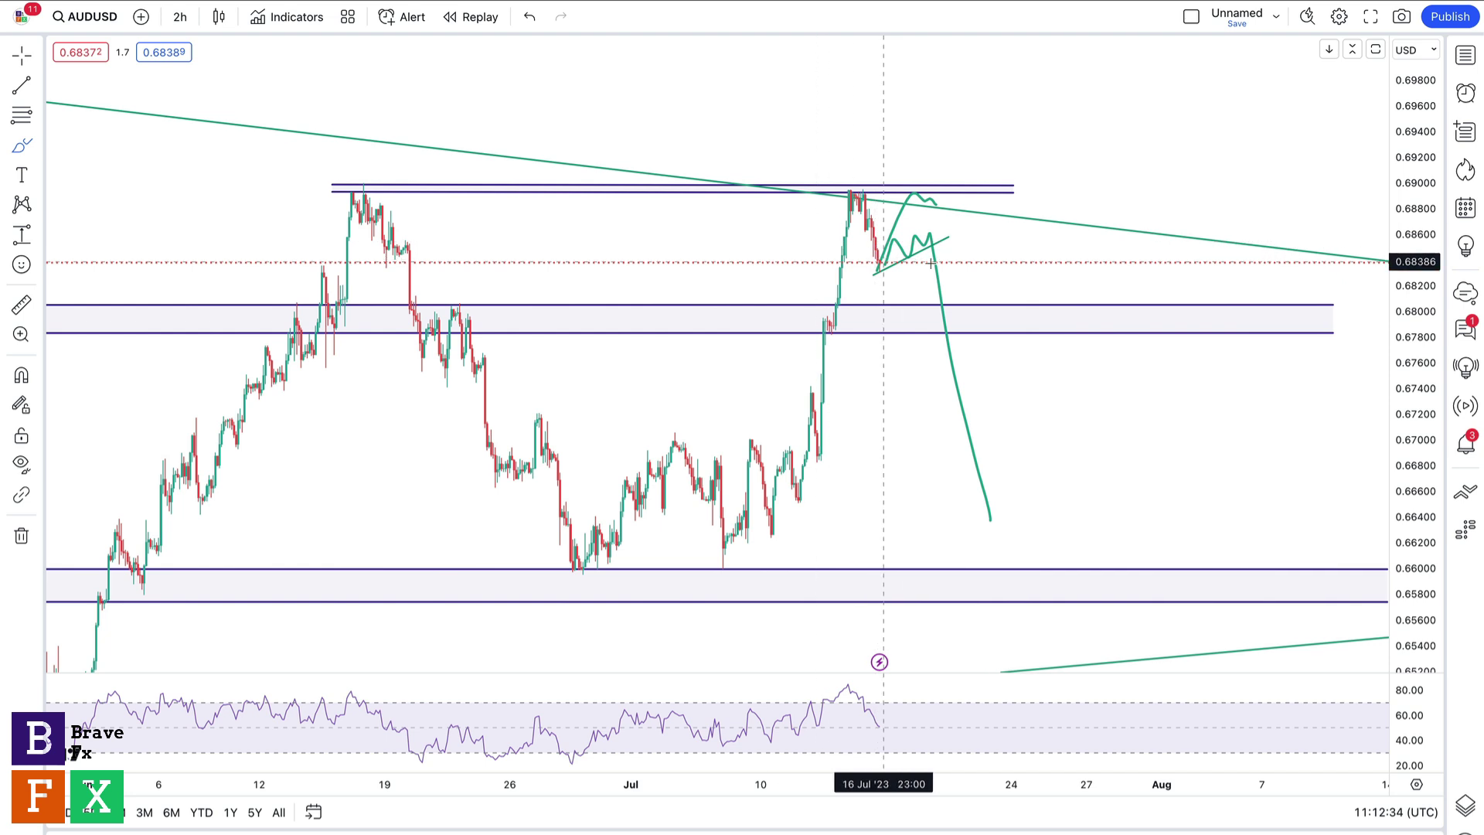
key("Escape")
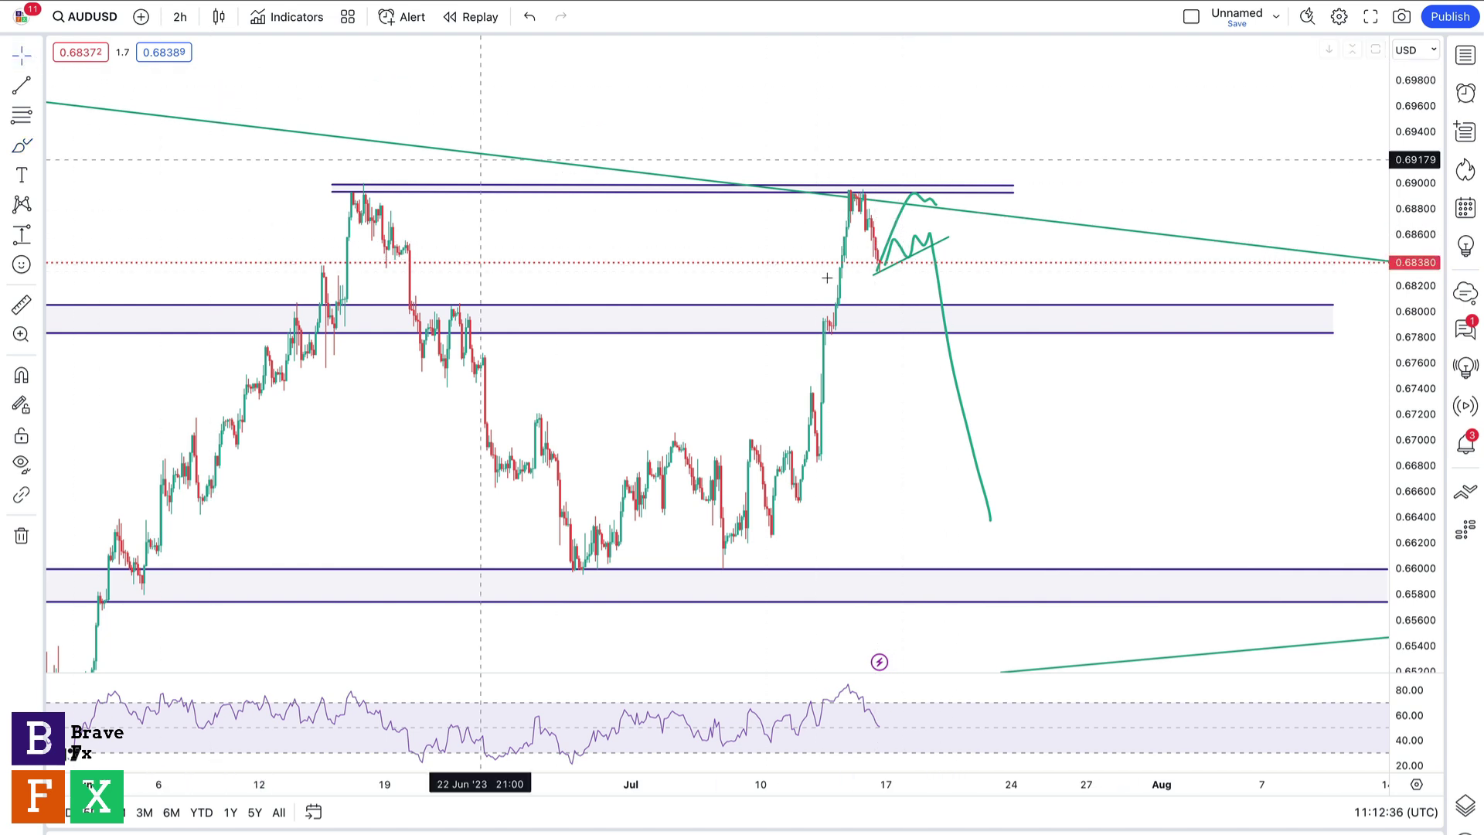
left_click(901, 232)
key("Delete")
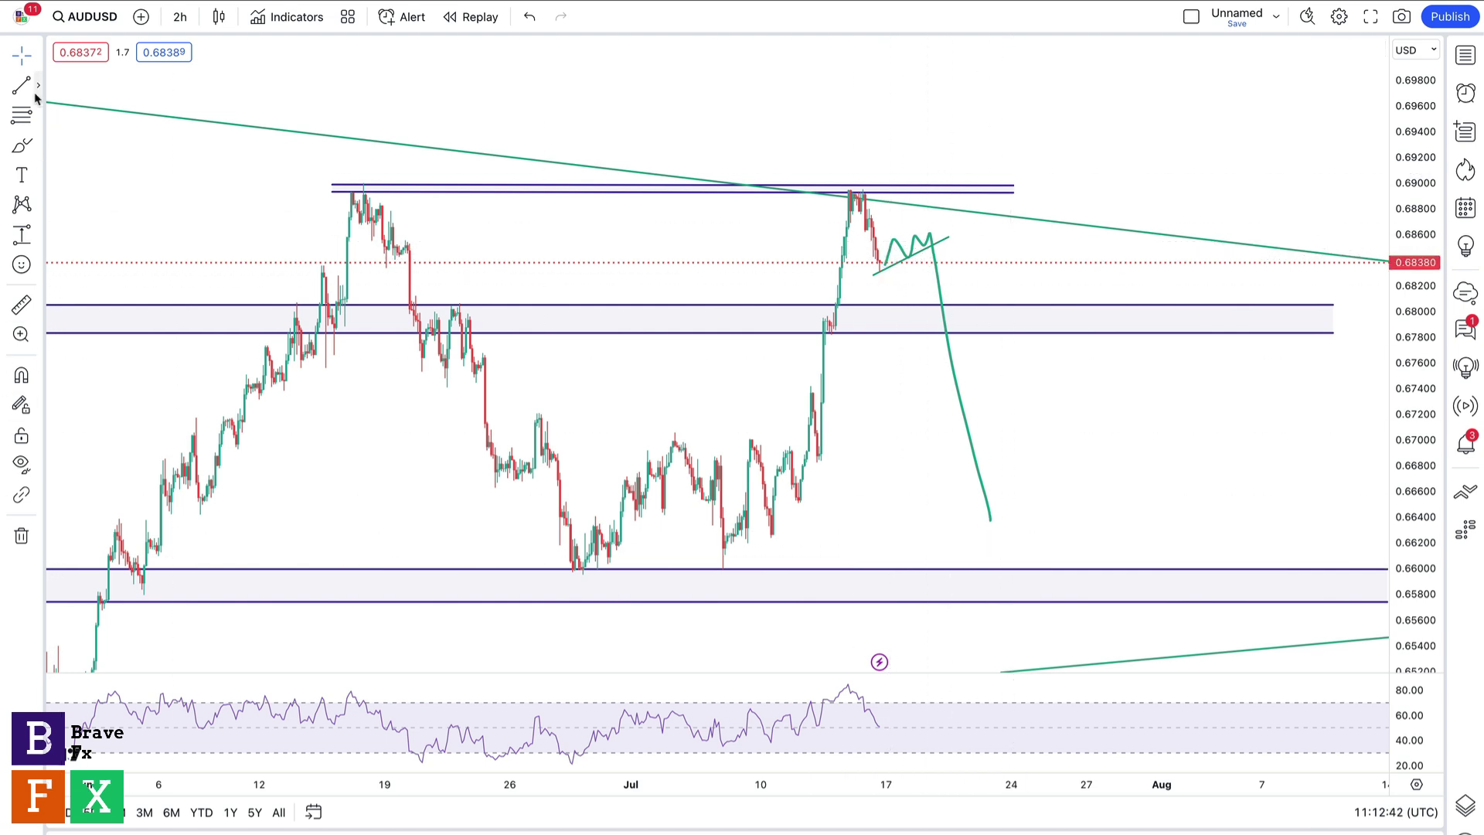
- Place horizontal rays at about 0.68637 above the brushed consolidation and at about 0.67838 on the middle zone's lower edge
left_click(38, 87)
left_click(101, 314)
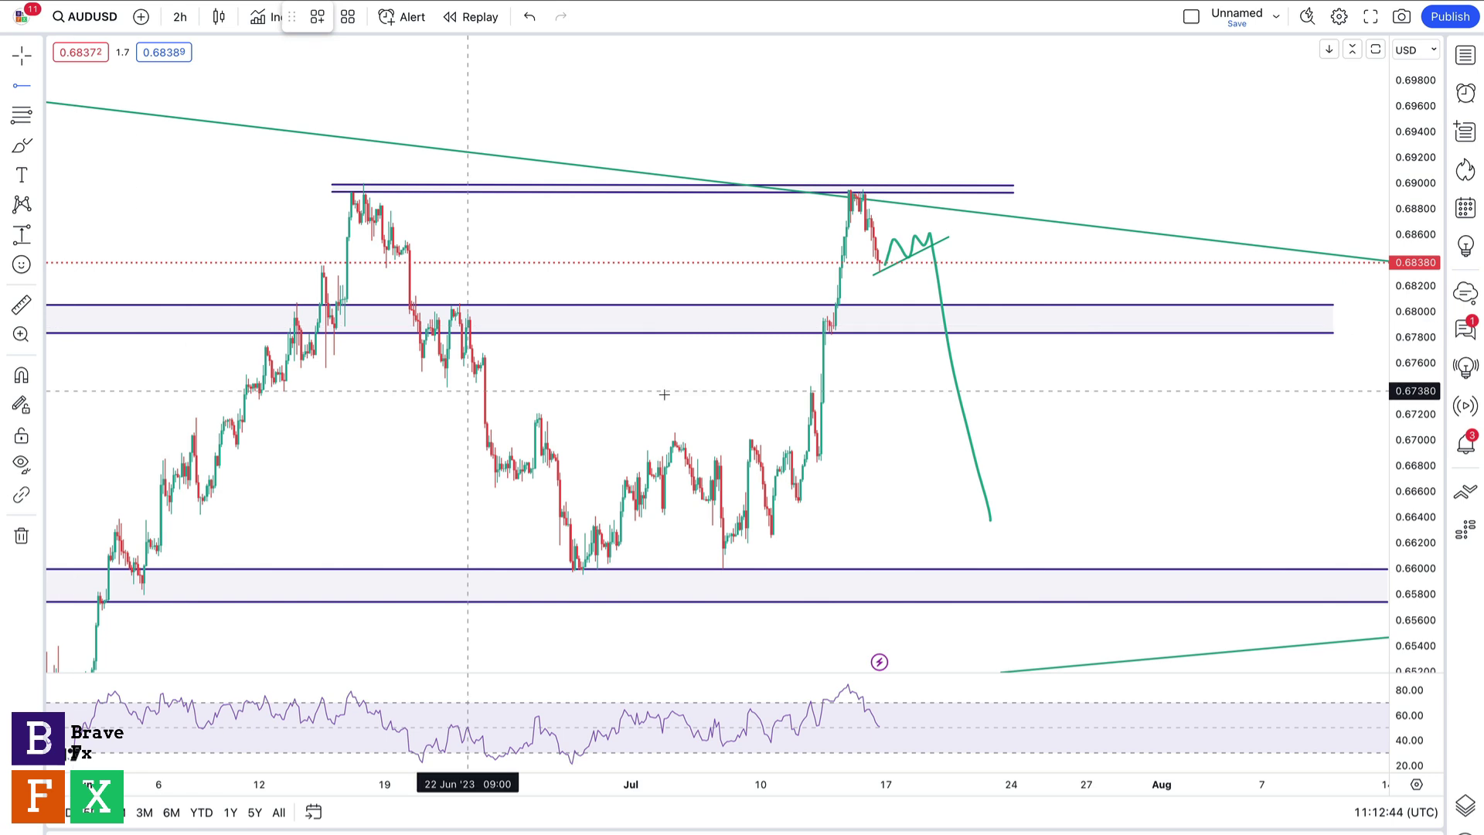
left_click(901, 230)
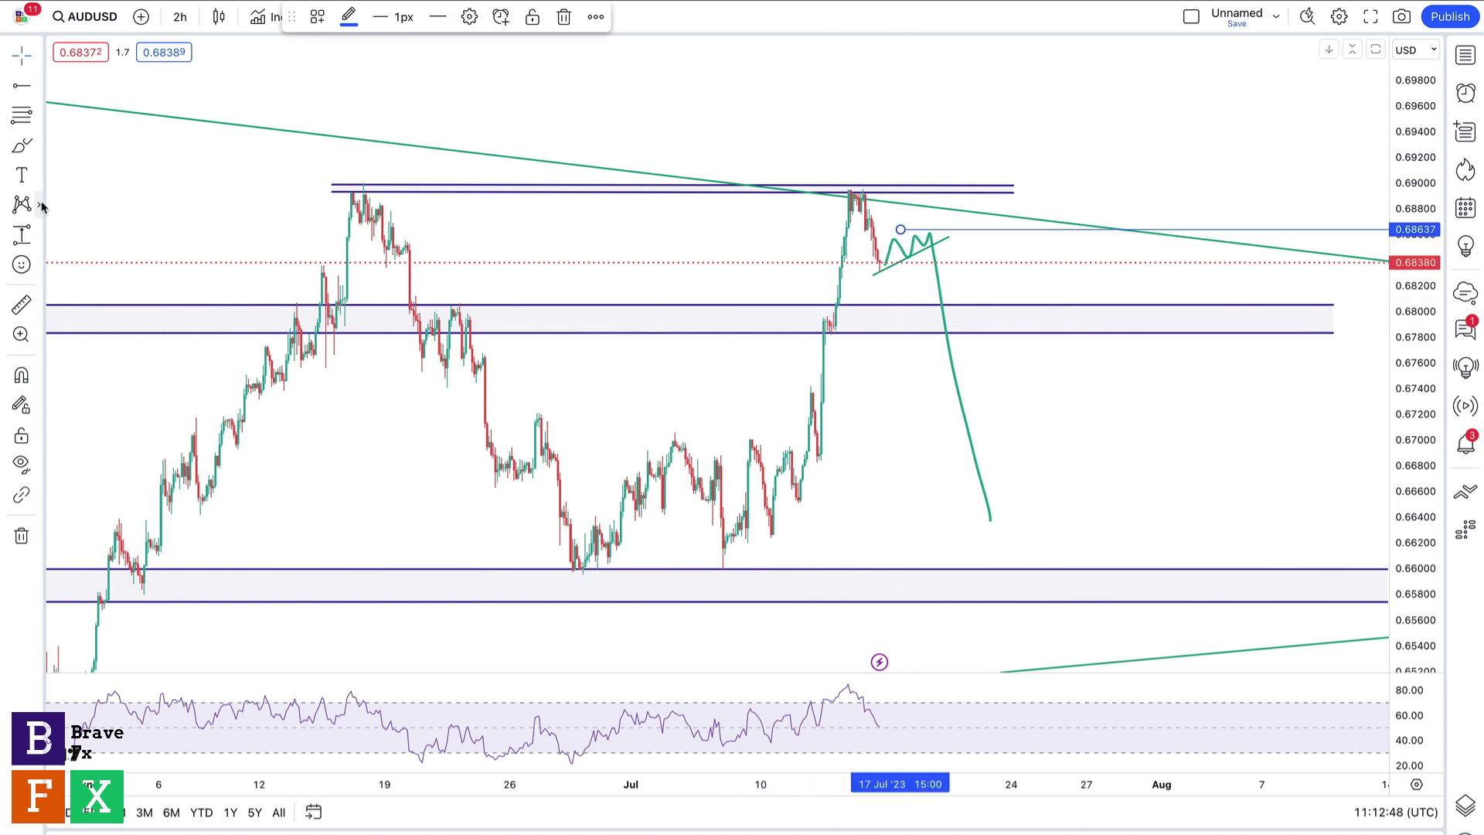
left_click(15, 86)
left_click(913, 332)
left_click(20, 86)
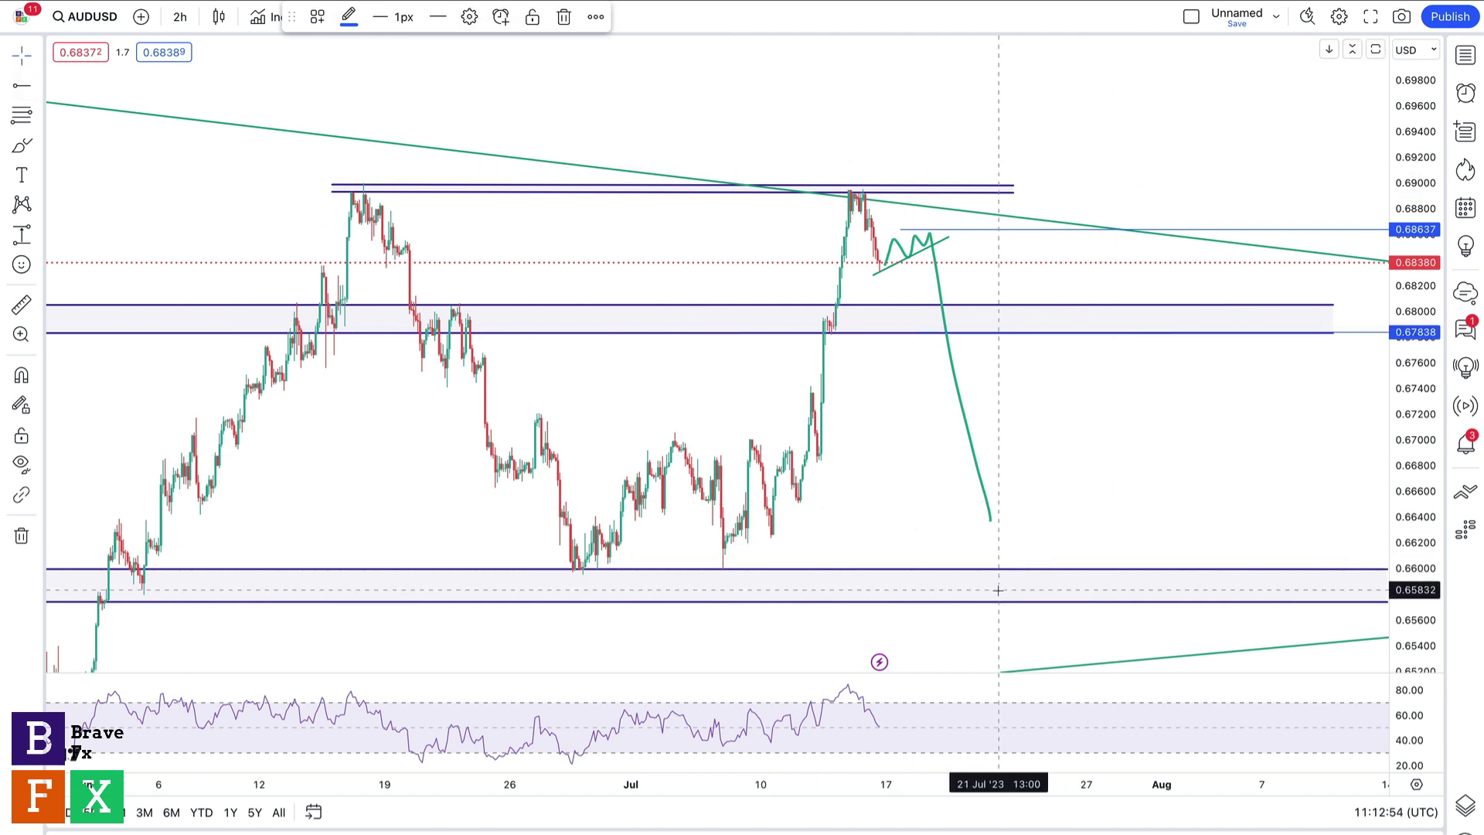
key("Escape")
- Delete the ray above the consolidation, the brushed downward path and the short rising trend line
key("Delete")
left_click(933, 242)
key("Delete")
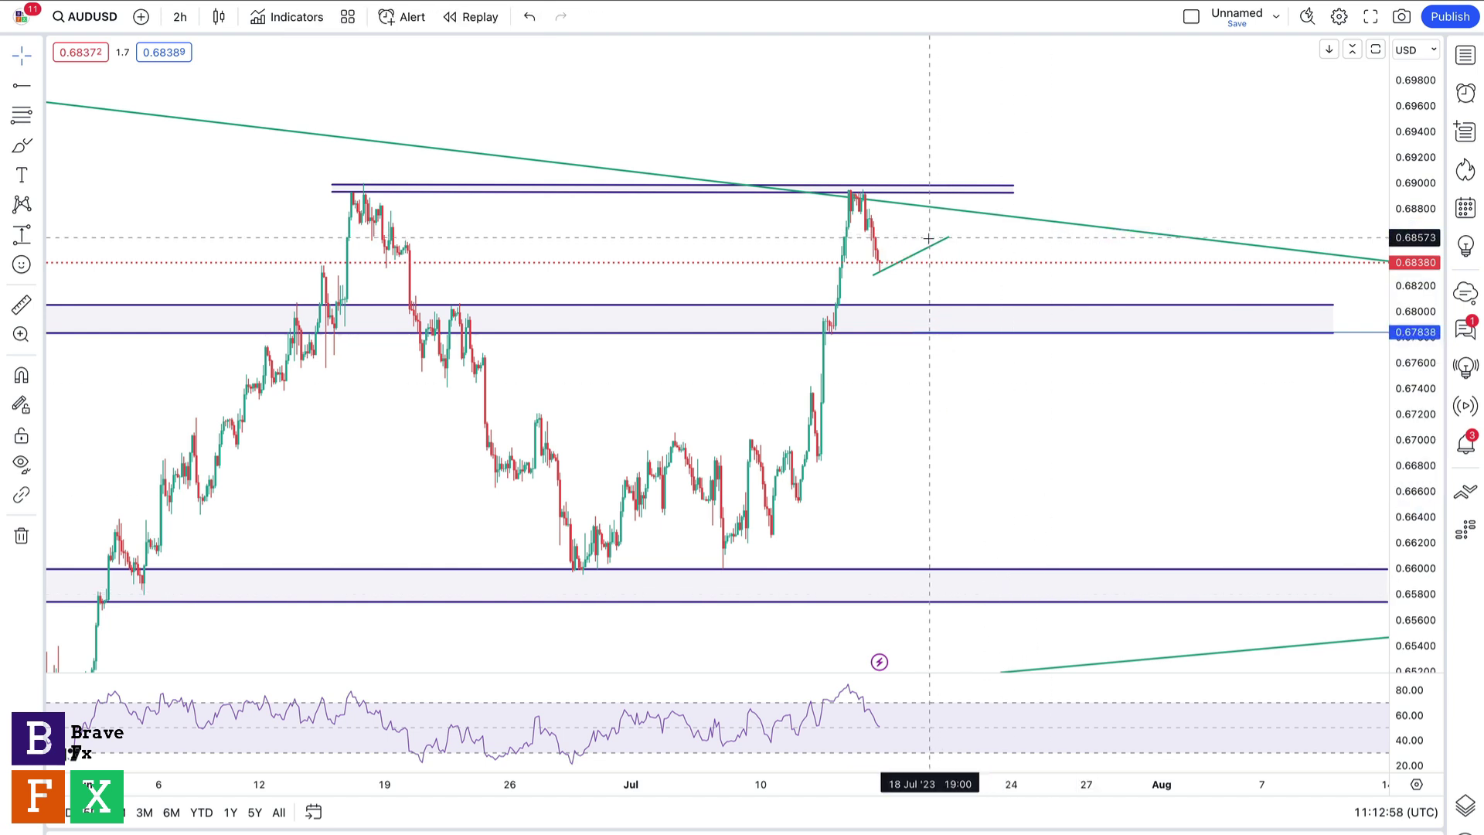
left_click(930, 244)
key("Delete")
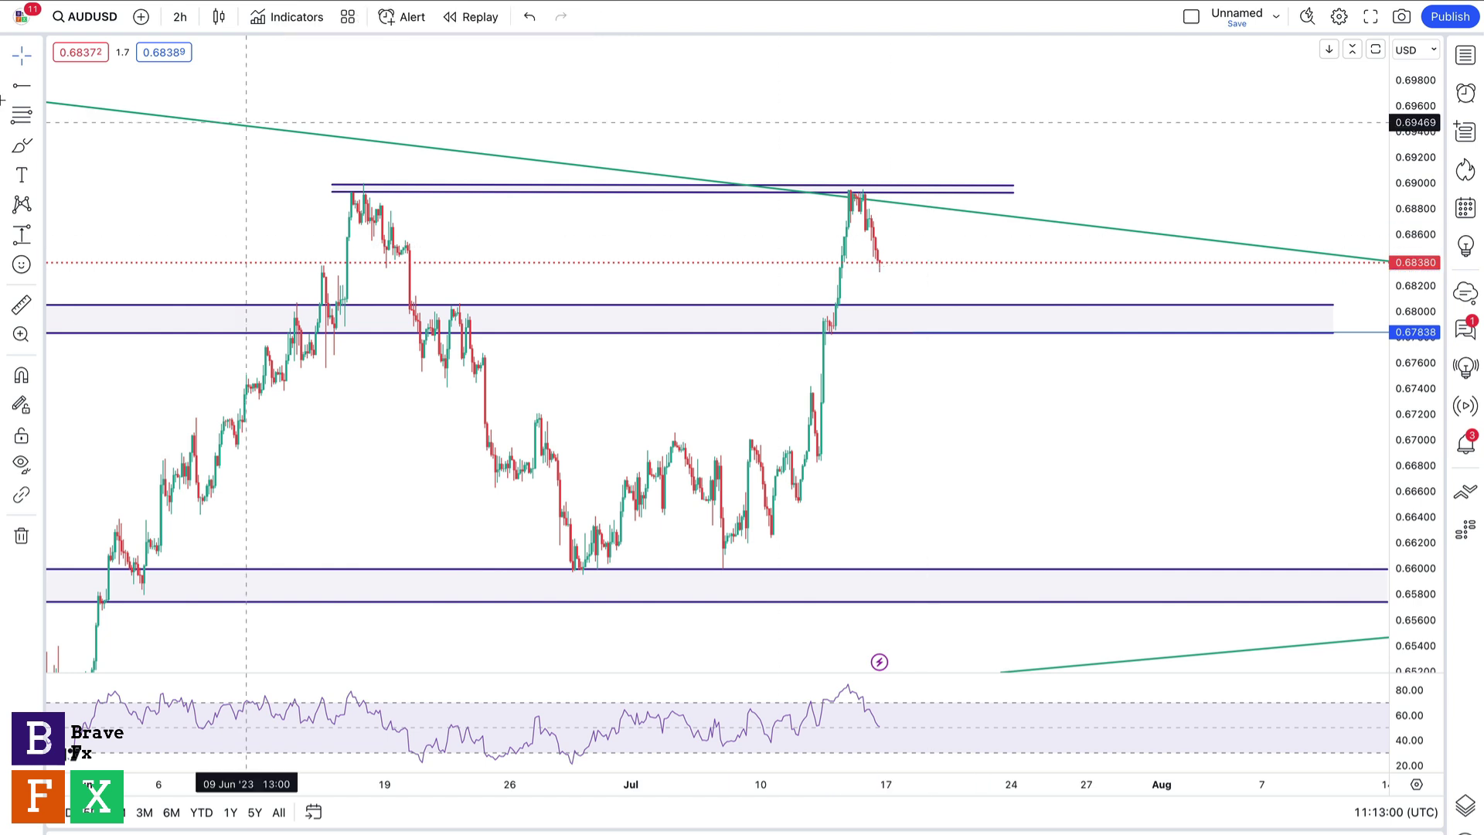
- Brush a path ranging in the middle zone and dropping to about 0.6600, and circle the late-June consolidation at that zone
left_click(22, 143)
mouse_move(882, 262)
left_mouse_down()
mouse_move(914, 318)
mouse_move(958, 332)
mouse_move(982, 277)
mouse_move(1006, 290)
mouse_move(1096, 562)
left_mouse_up()
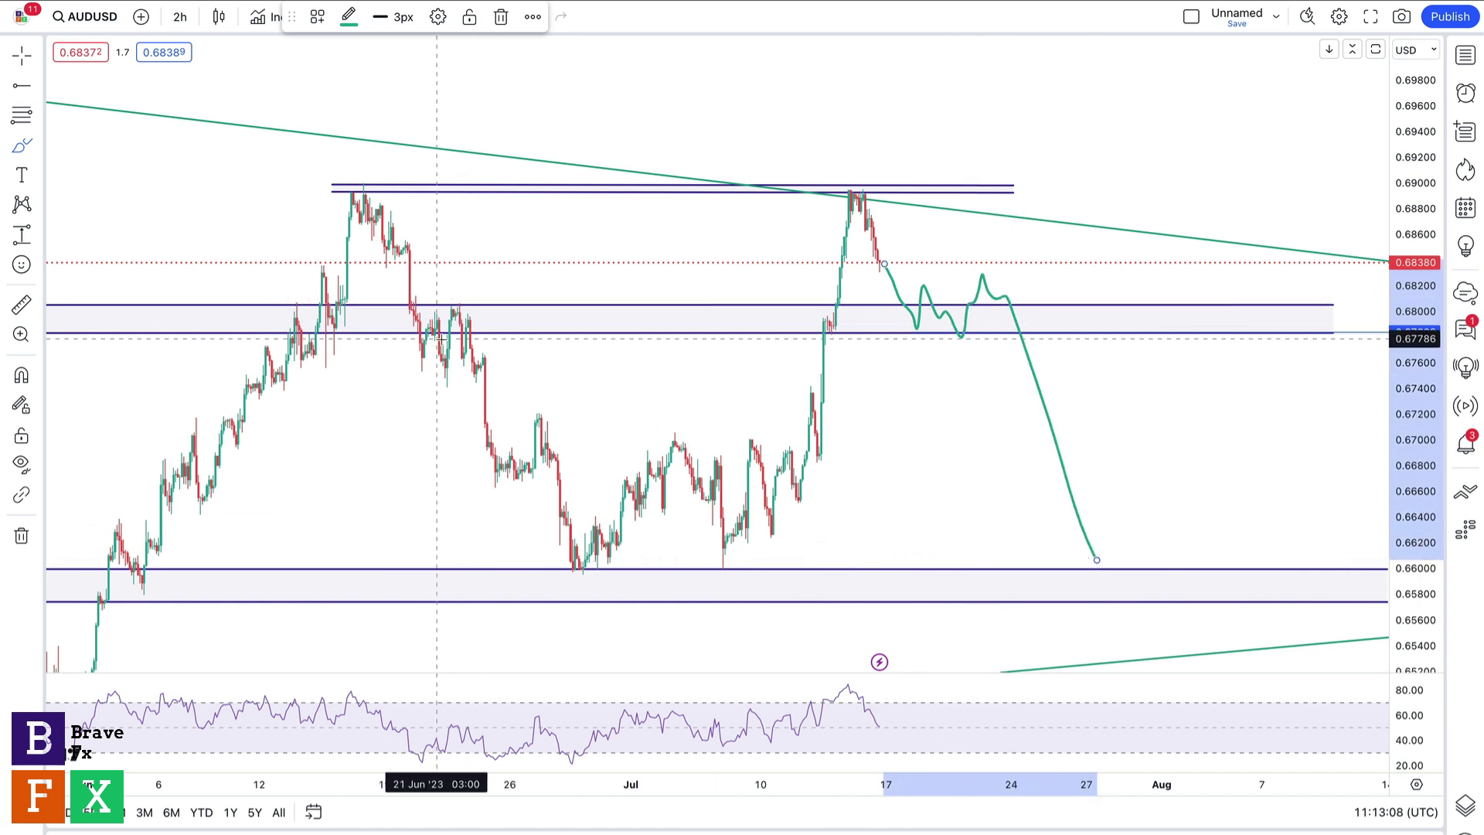
mouse_move(449, 378)
left_mouse_down()
mouse_move(464, 334)
mouse_move(443, 338)
left_mouse_up()
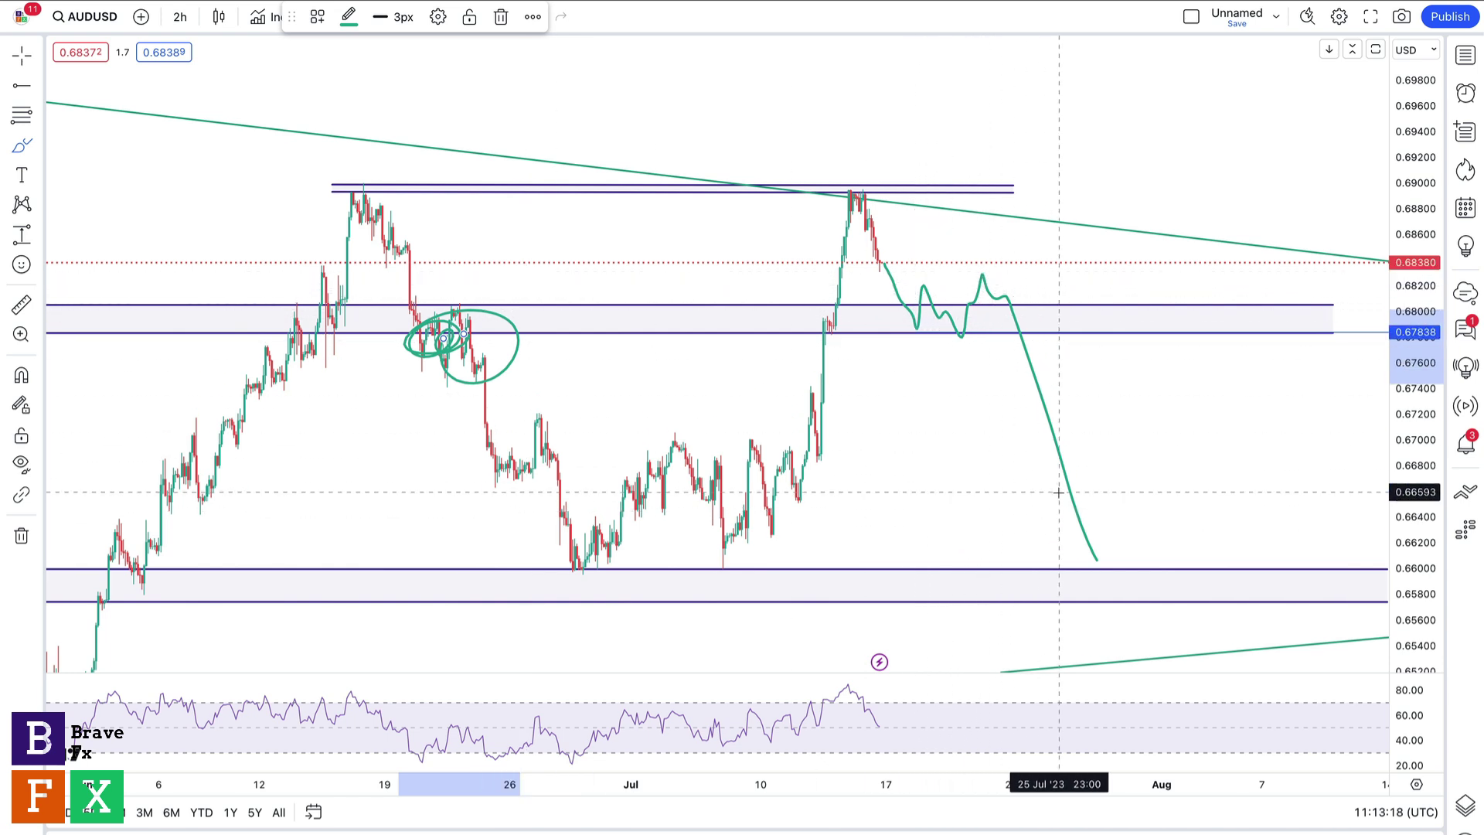
- Delete the brushed downward path and the circles around the late-June consolidation
key("Escape")
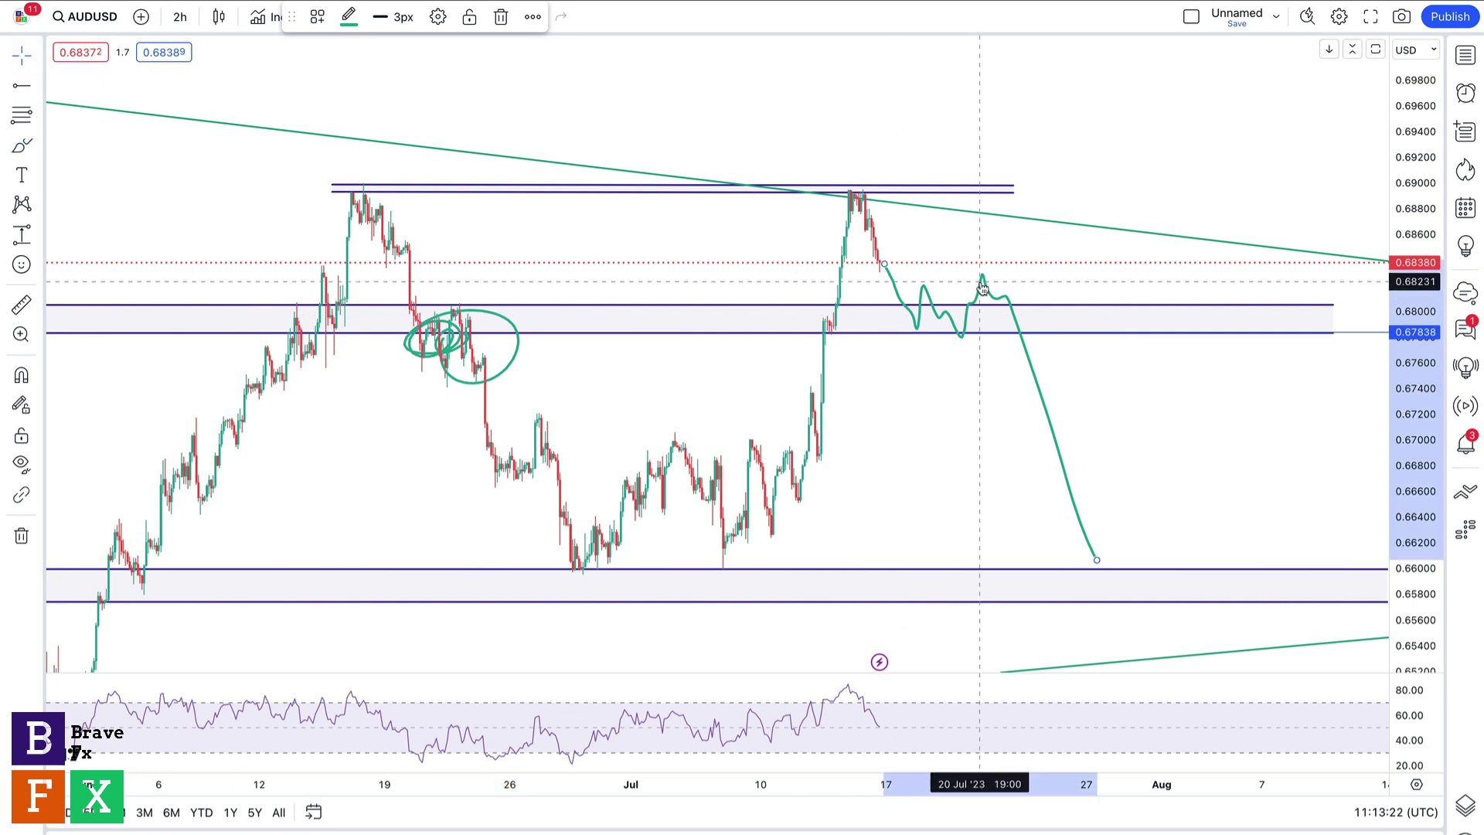
key("Delete")
left_click(498, 313)
key("Delete")
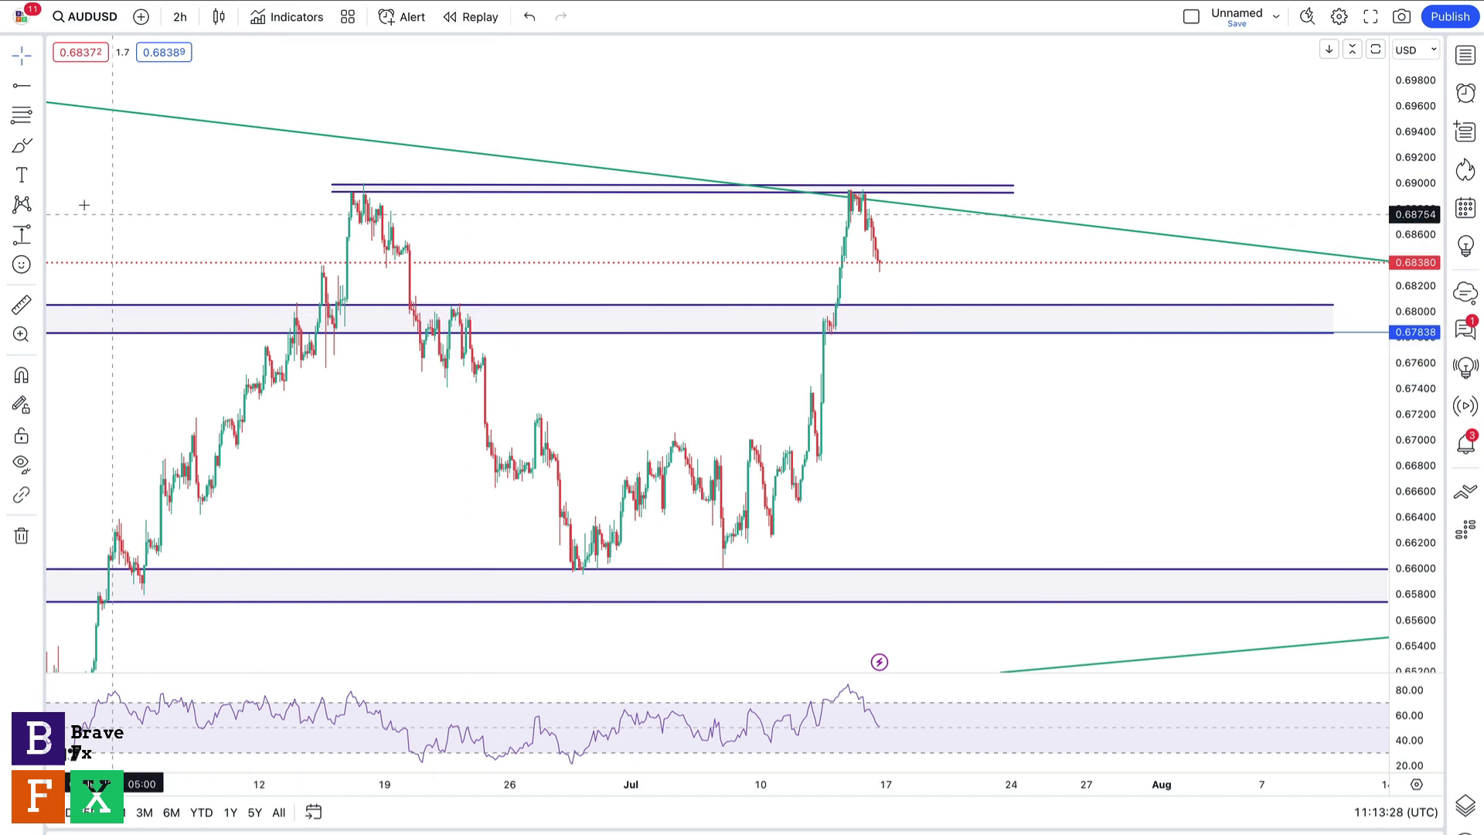
- Brush a path from the current price up to the upper zone, consolidating there and breaking out to about 0.6965
left_click(21, 145)
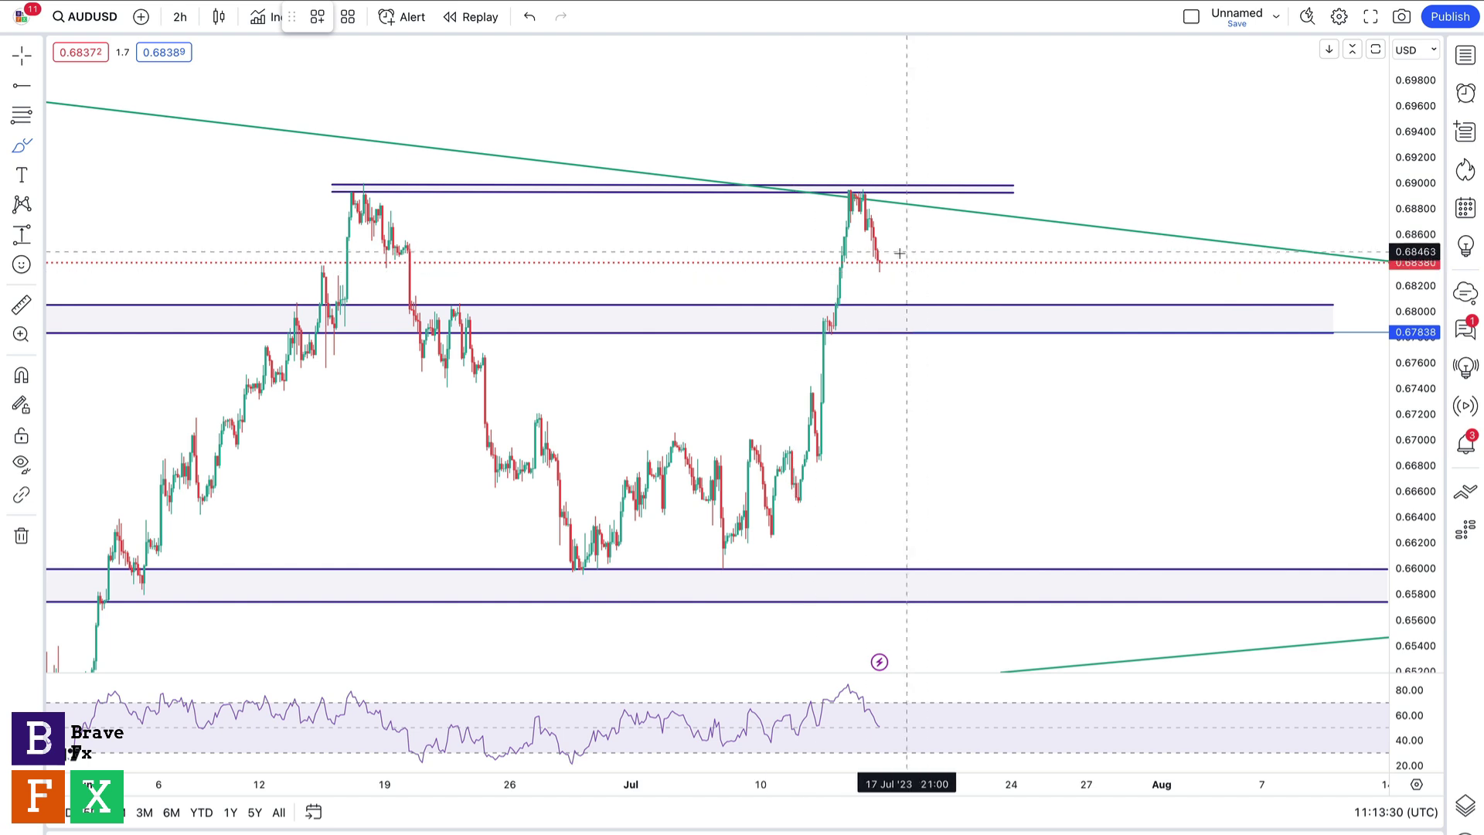
mouse_move(880, 263)
left_mouse_down()
mouse_move(893, 197)
mouse_move(907, 217)
mouse_move(934, 192)
mouse_move(941, 210)
mouse_move(982, 96)
left_mouse_up()
- Place horizontal rays at about 0.69082 above the upper zone and about 0.68695 below the brushed consolidation
left_click(24, 88)
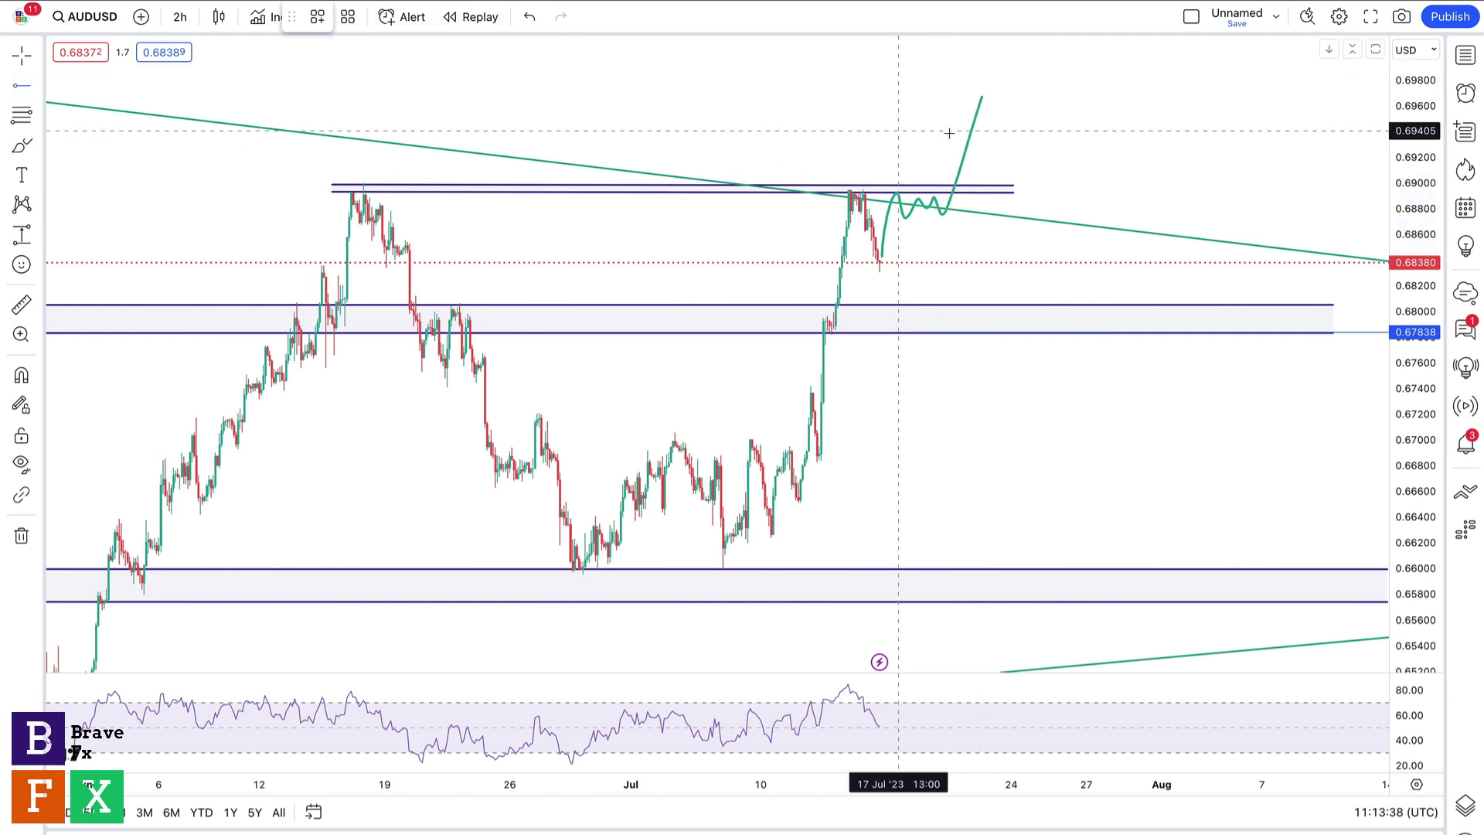
left_click(925, 171)
left_click(22, 85)
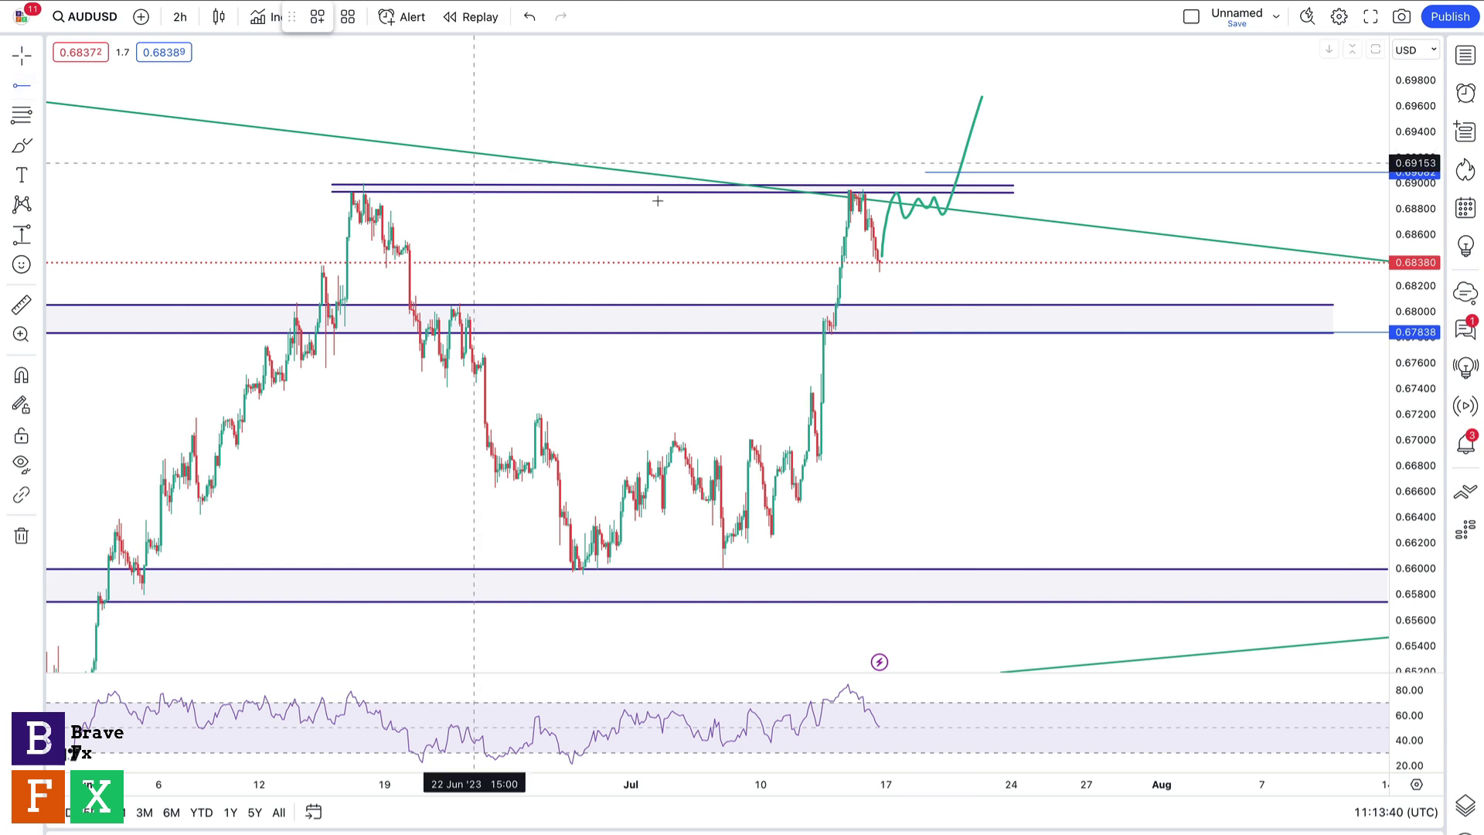
left_click(923, 222)
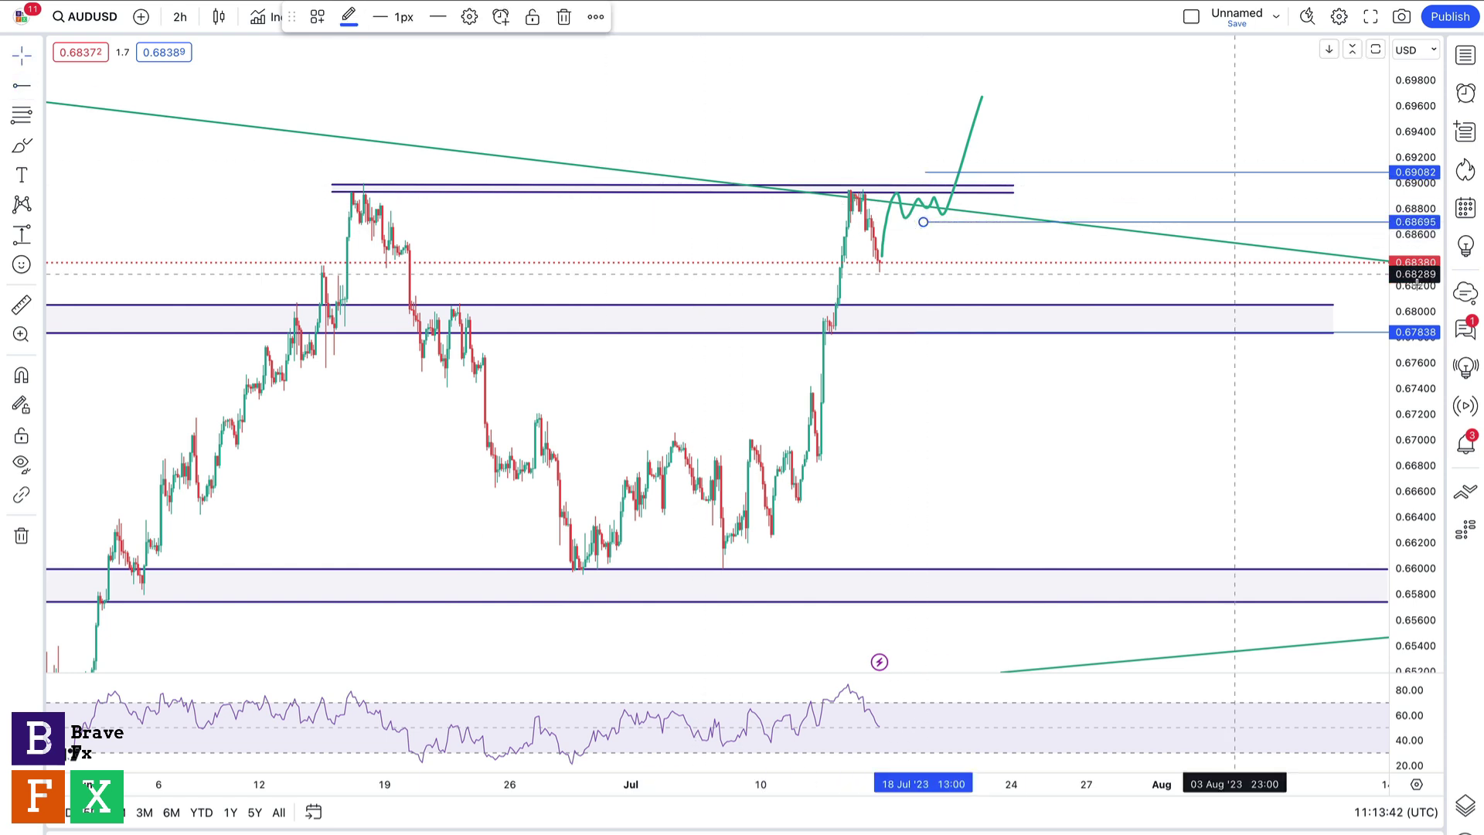
- Delete the brushed path that breaks out above the upper zone on the AUDUSD chart
left_click_drag(1428, 232, 1428, 252)
left_click_drag(1223, 63, 1169, 58)
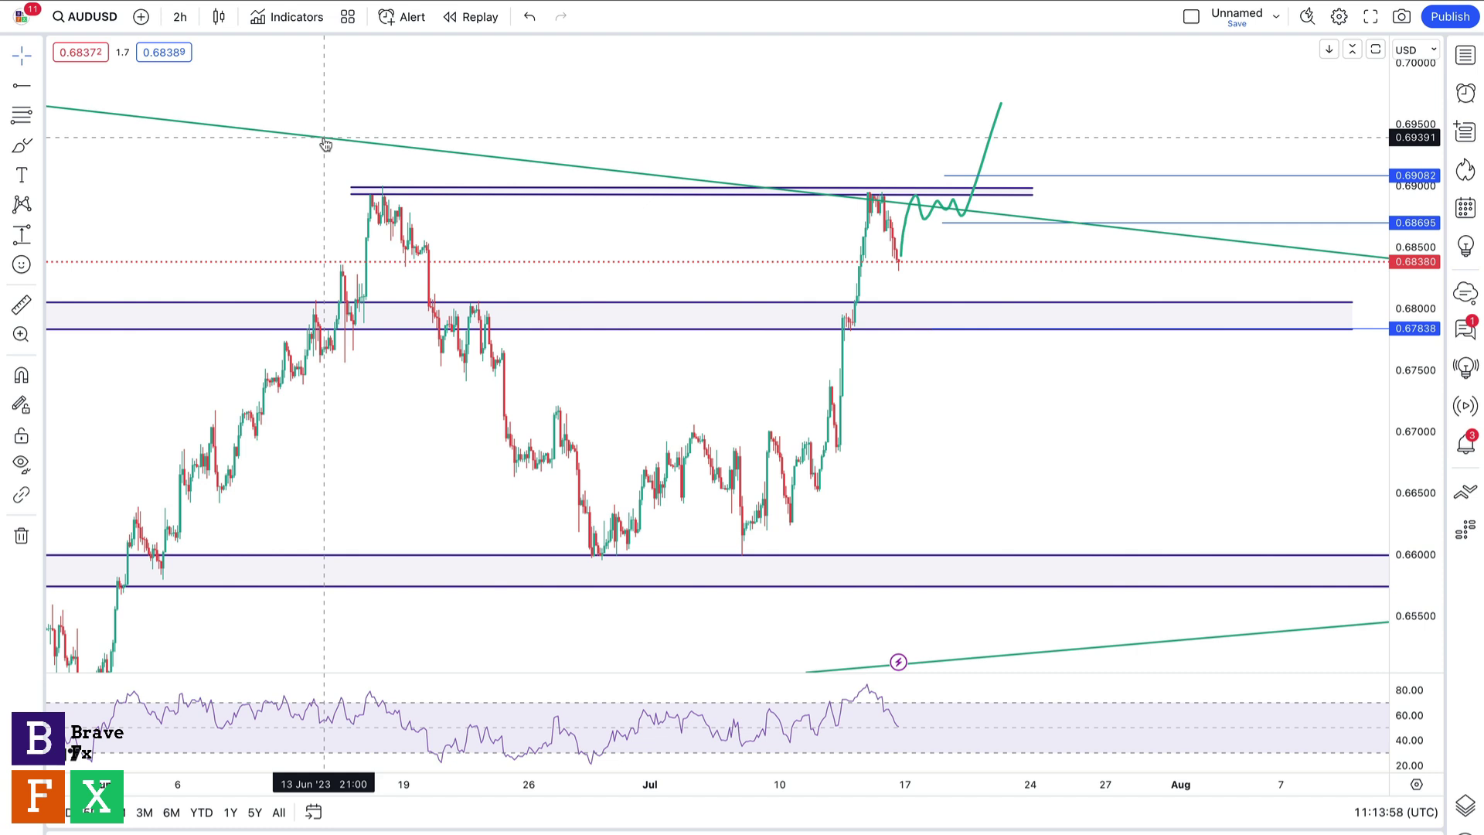
left_click(991, 155)
key("Delete")
- Brush circles in the middle zone near 0.6800 with a rebound stroke to about 0.6830, and scribble over the upper zone's top edge near 0.6900
left_click(21, 146)
left_click_drag(953, 317, 985, 330)
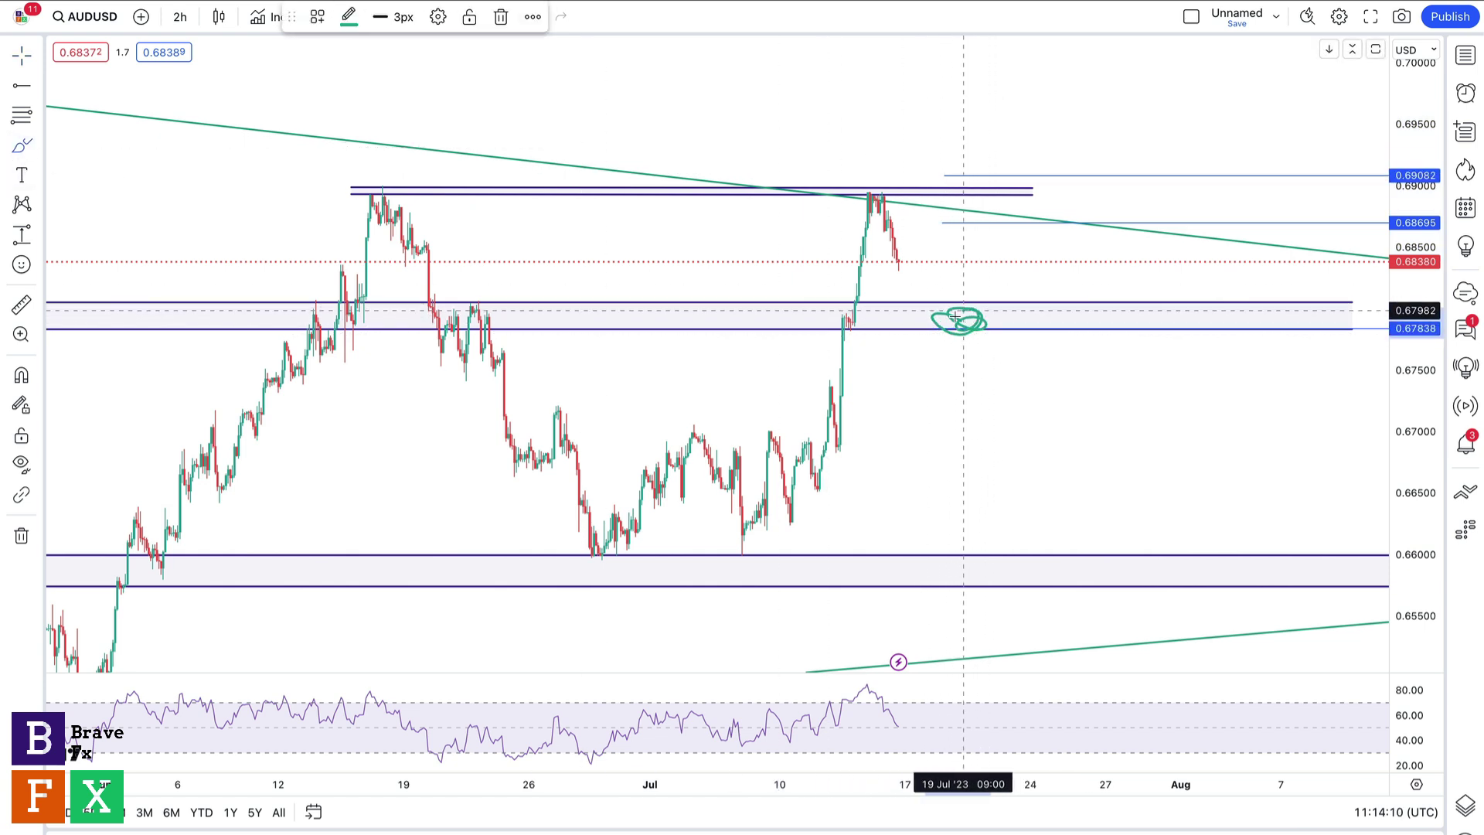
left_click_drag(983, 306, 991, 272)
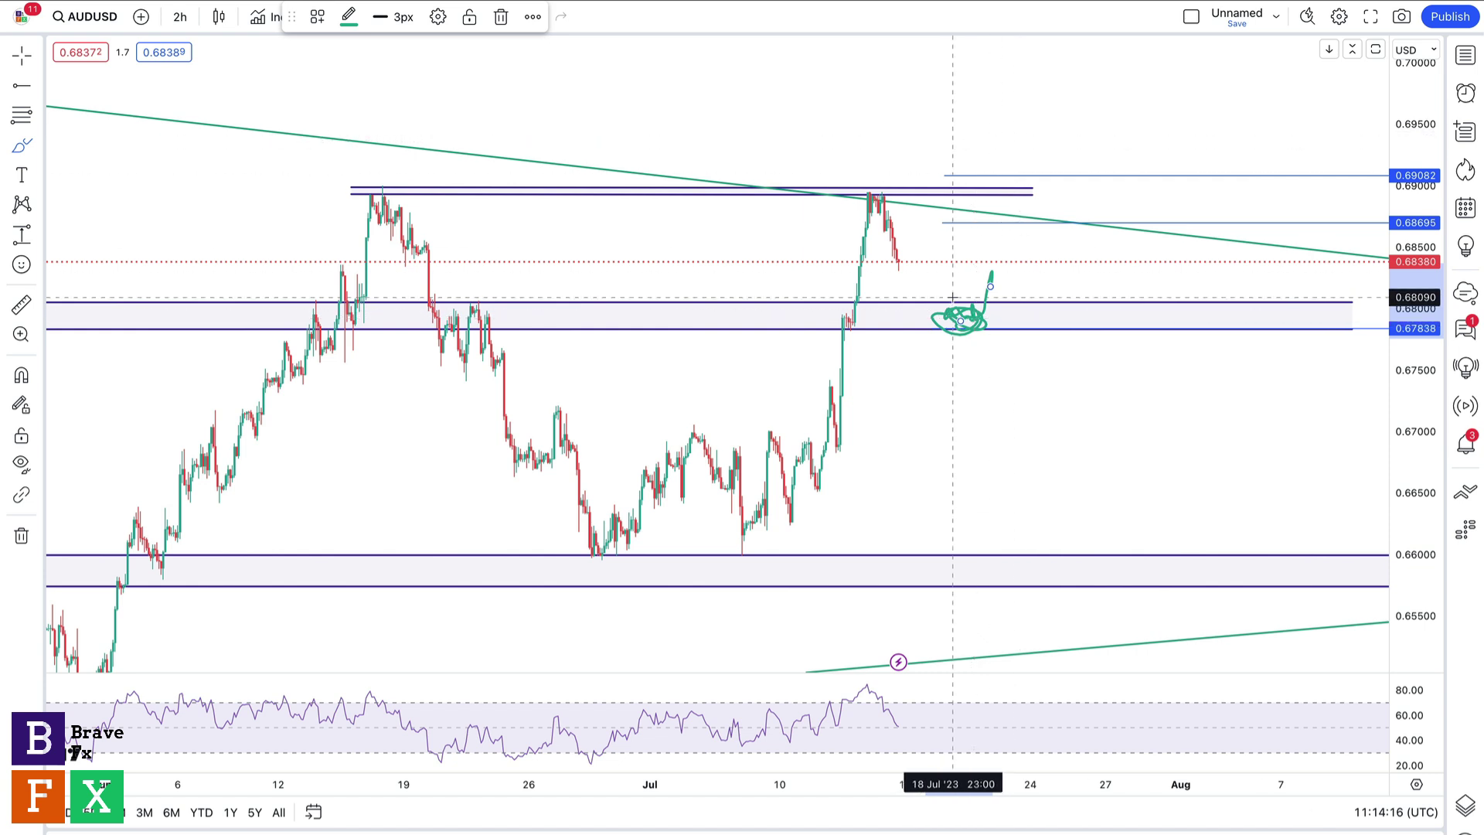
left_click(949, 313)
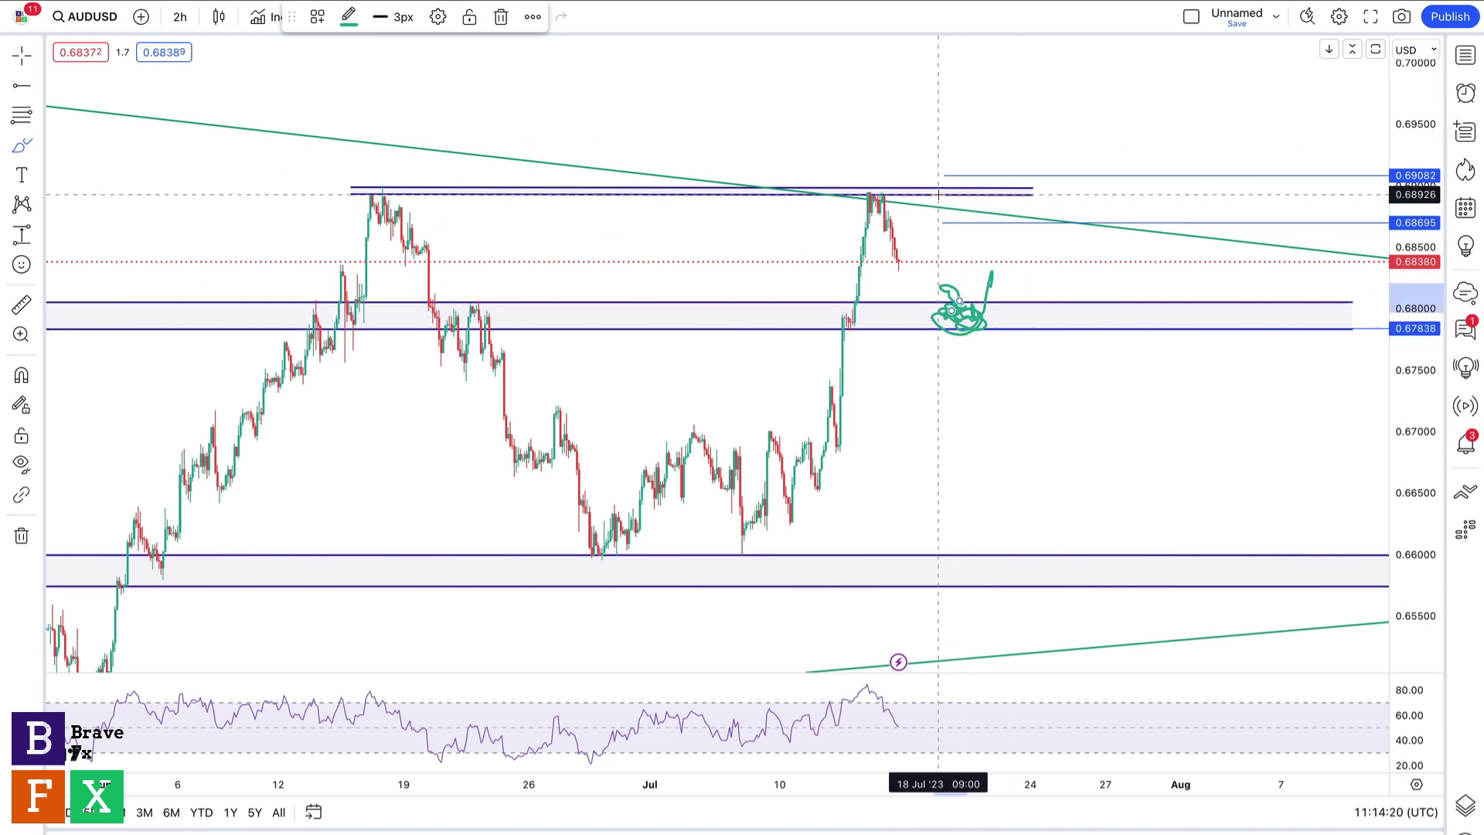
mouse_move(927, 176)
left_mouse_down()
mouse_move(955, 184)
mouse_move(927, 184)
left_mouse_up()
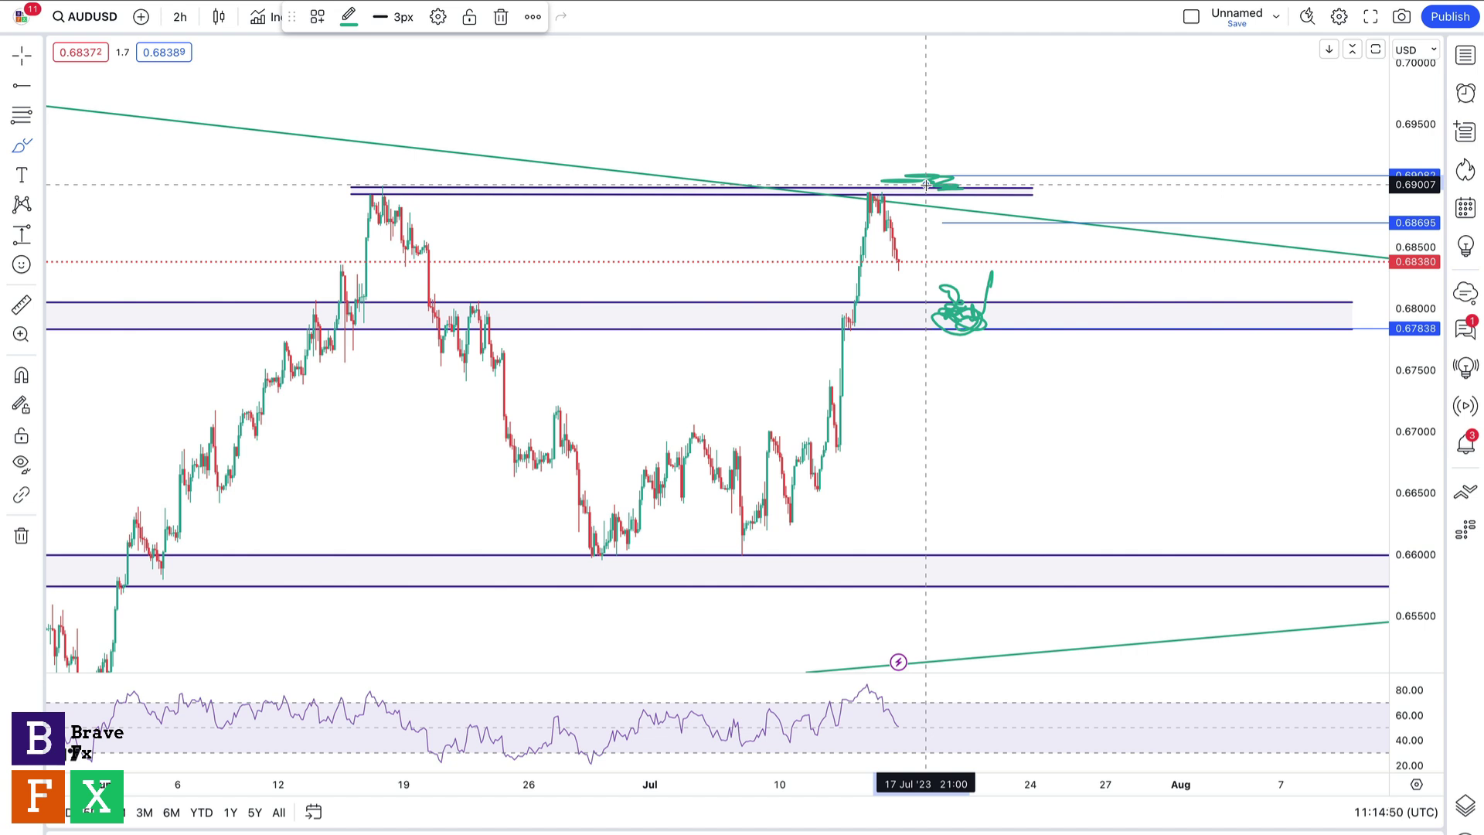
- Switch to the US30 chart and brush a path dropping to the lower zone by the trend line and rebounding to about 34,600
key("alt+Tab")
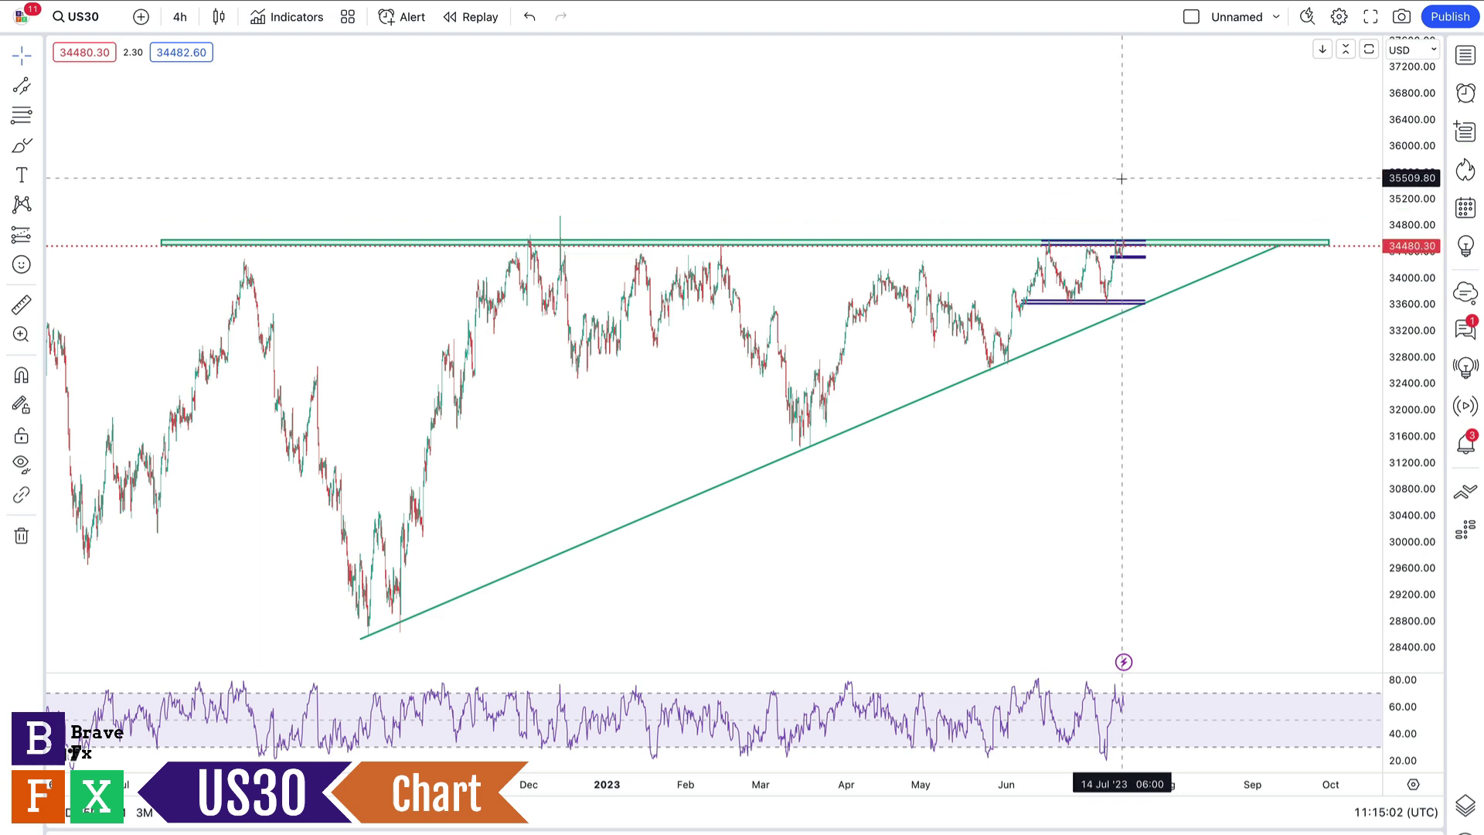
left_click(22, 145)
left_click_drag(1119, 249, 1142, 288)
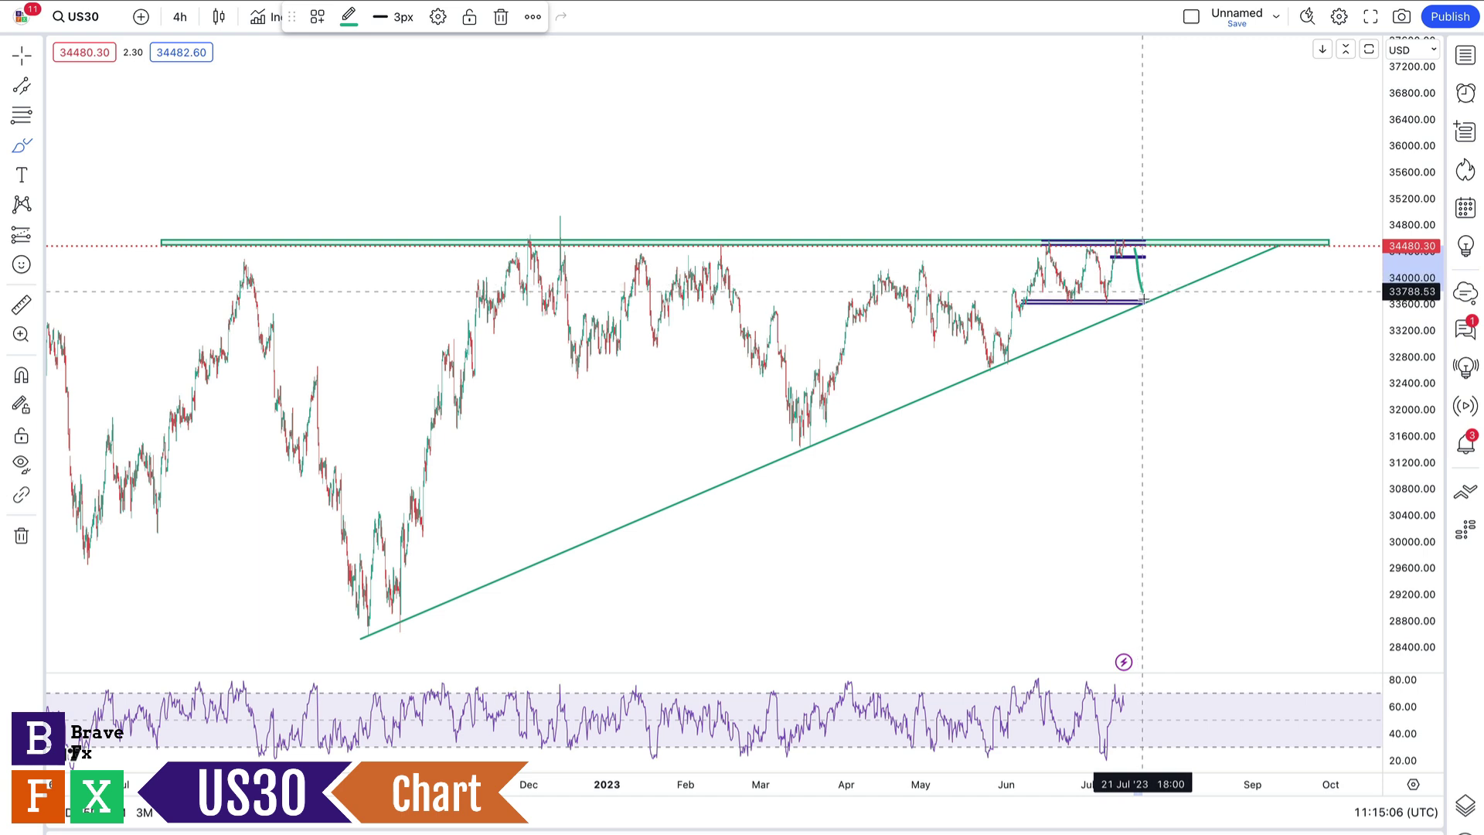
left_click_drag(1159, 296, 1202, 237)
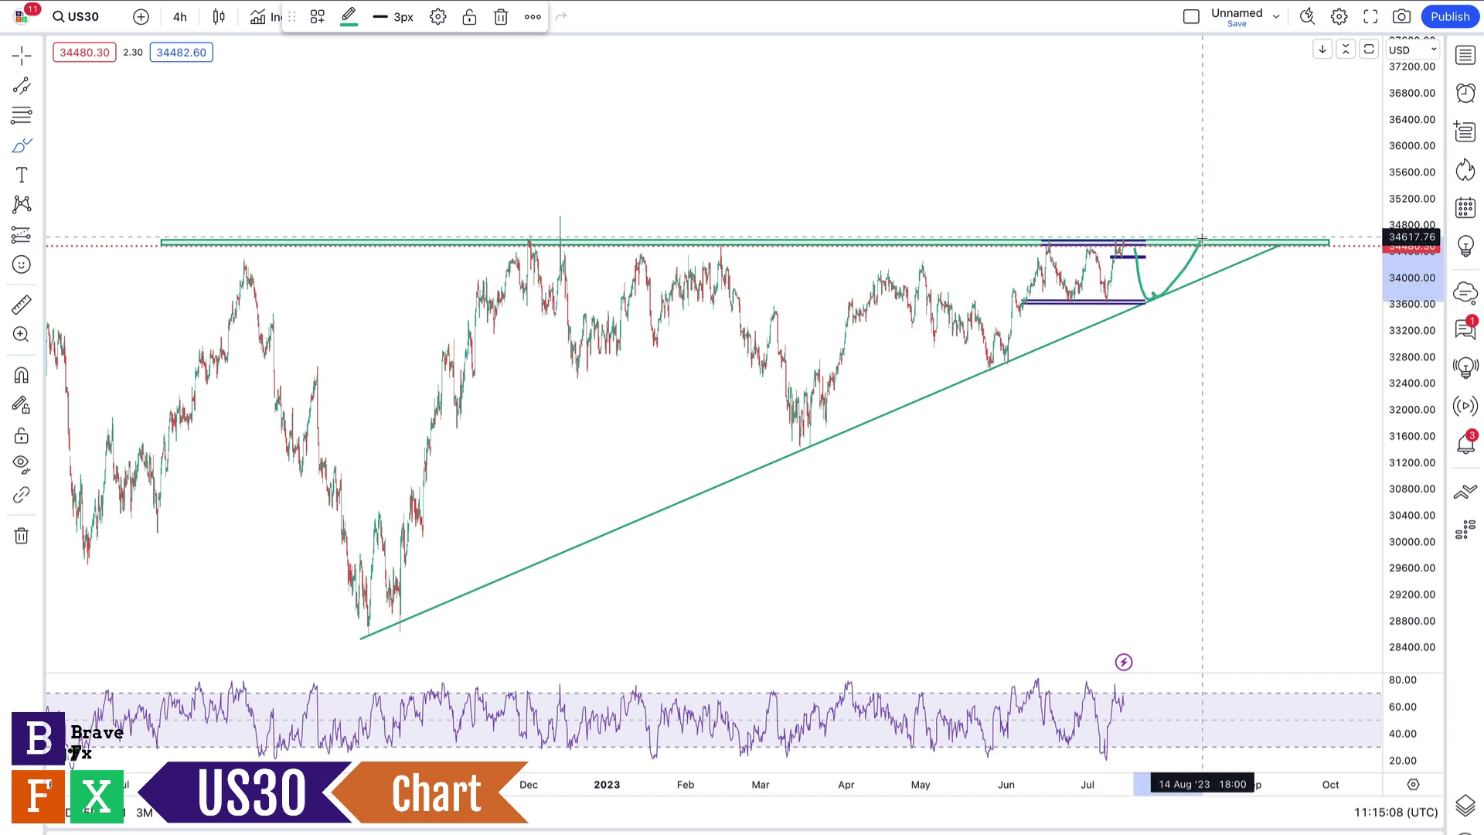
- Delete the brushed drop-and-rebound path beside the current price
left_click(1181, 351)
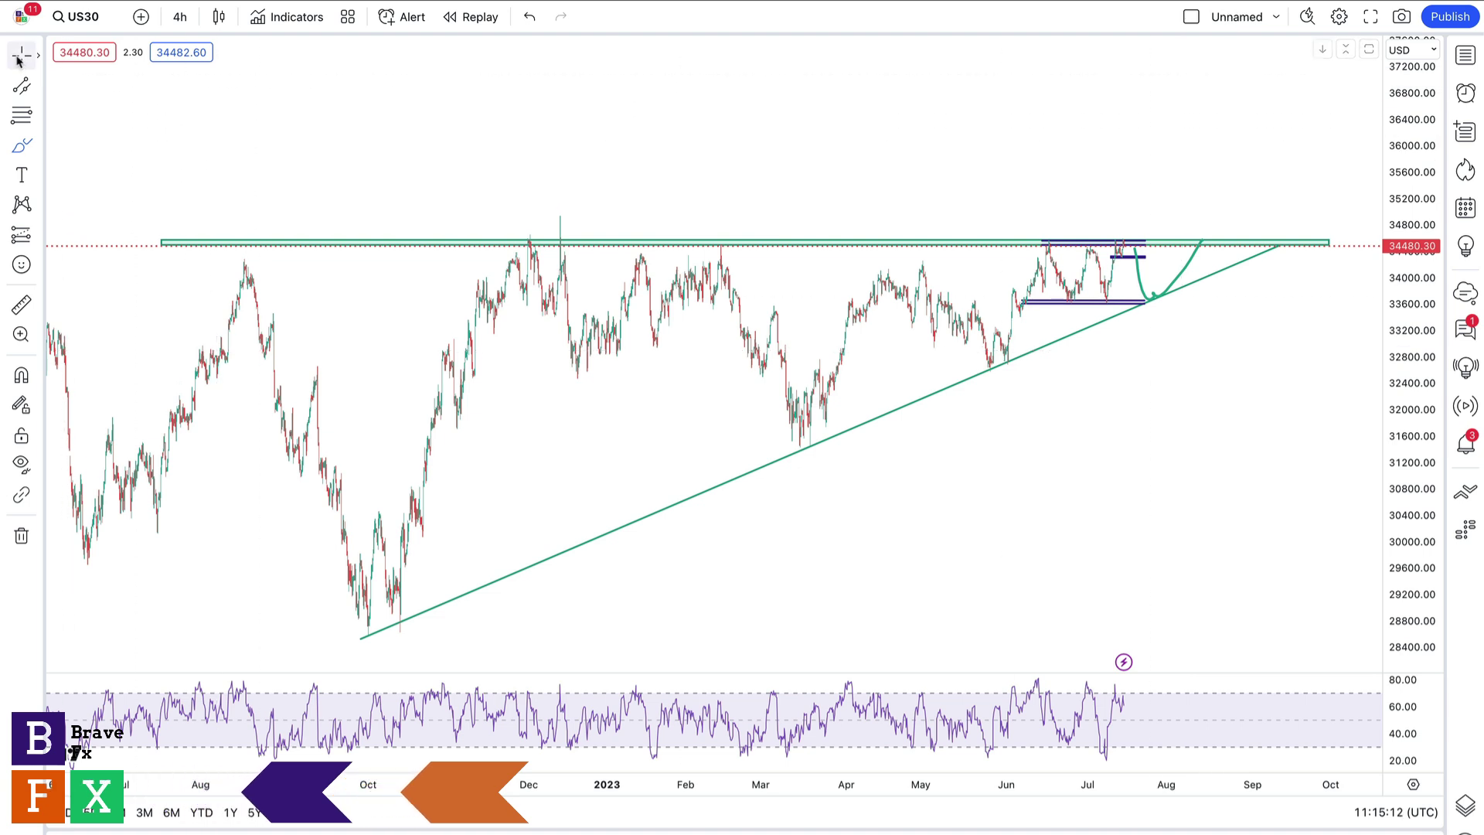
left_click(1171, 296)
key("Delete")
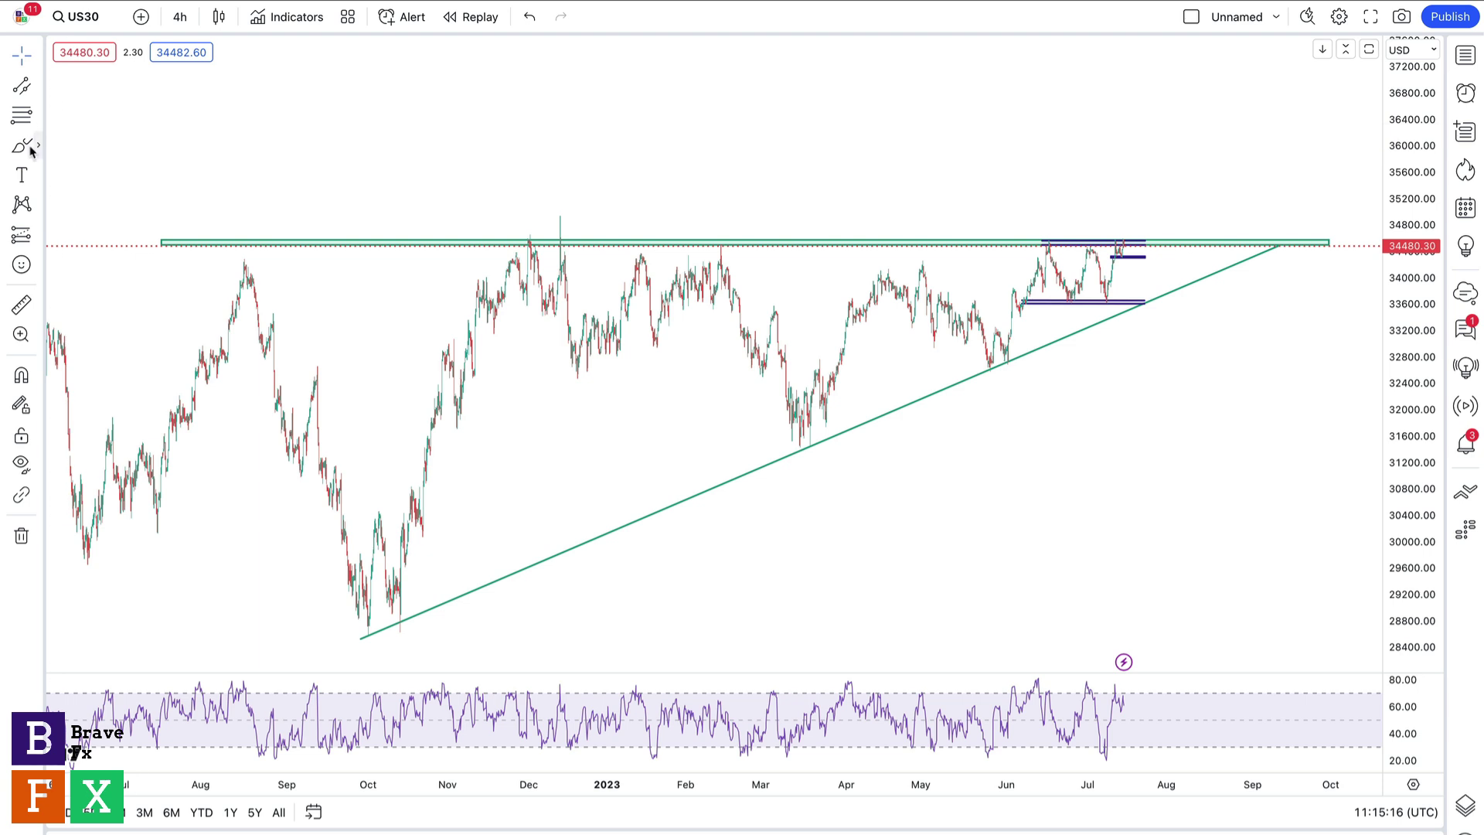
- Brush circles around the June–July range and a path over the larger swings since the October low, and undo these strokes
mouse_move(1094, 254)
left_mouse_down()
mouse_move(1063, 240)
mouse_move(1044, 284)
mouse_move(1082, 313)
mouse_move(1095, 291)
mouse_move(1056, 263)
mouse_move(1090, 236)
mouse_move(1135, 278)
mouse_move(1114, 262)
left_mouse_up()
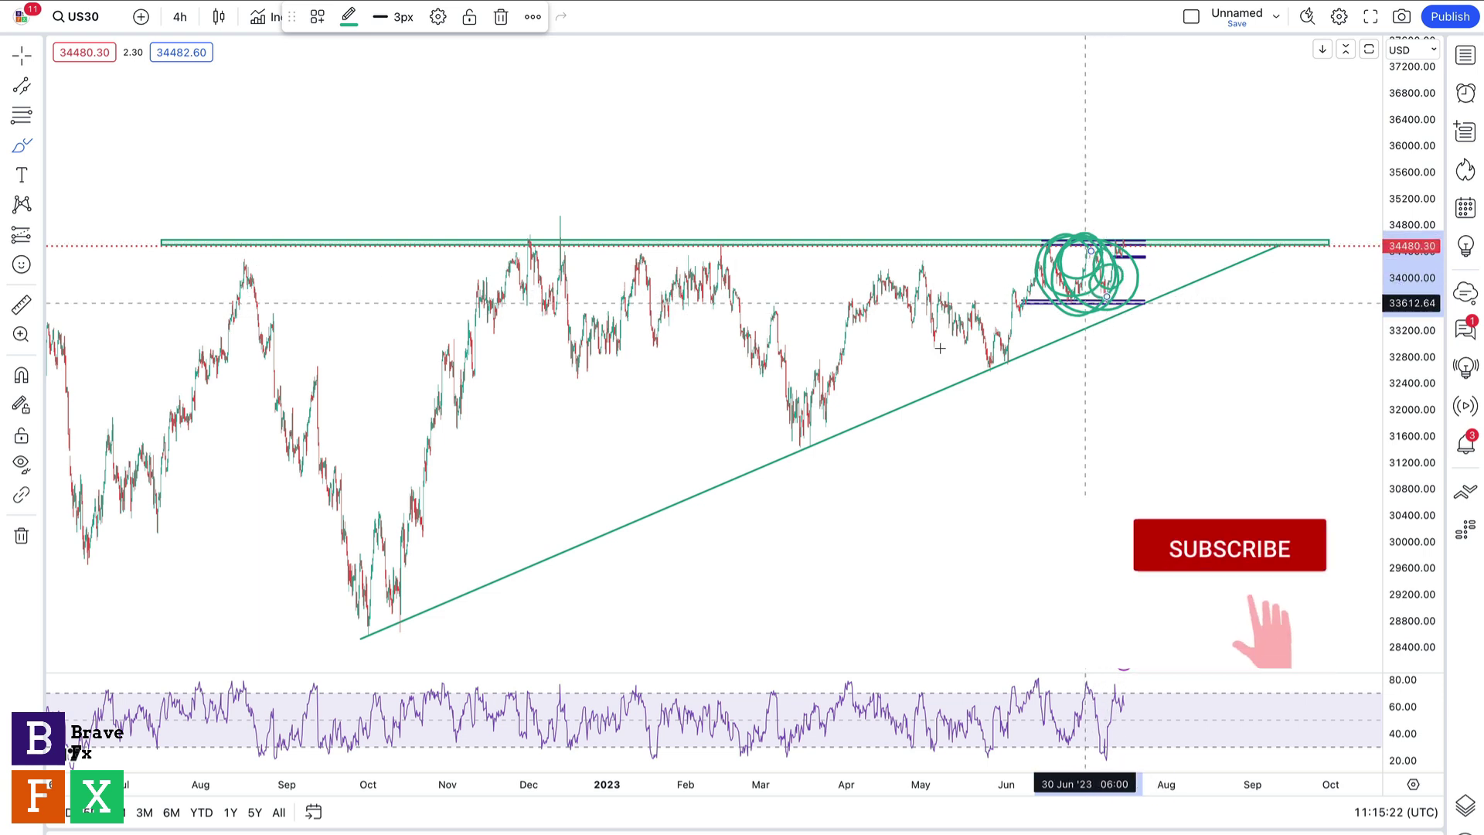
mouse_move(421, 537)
left_mouse_down()
mouse_move(554, 232)
mouse_move(814, 330)
left_mouse_up()
left_click_drag(861, 238, 945, 317)
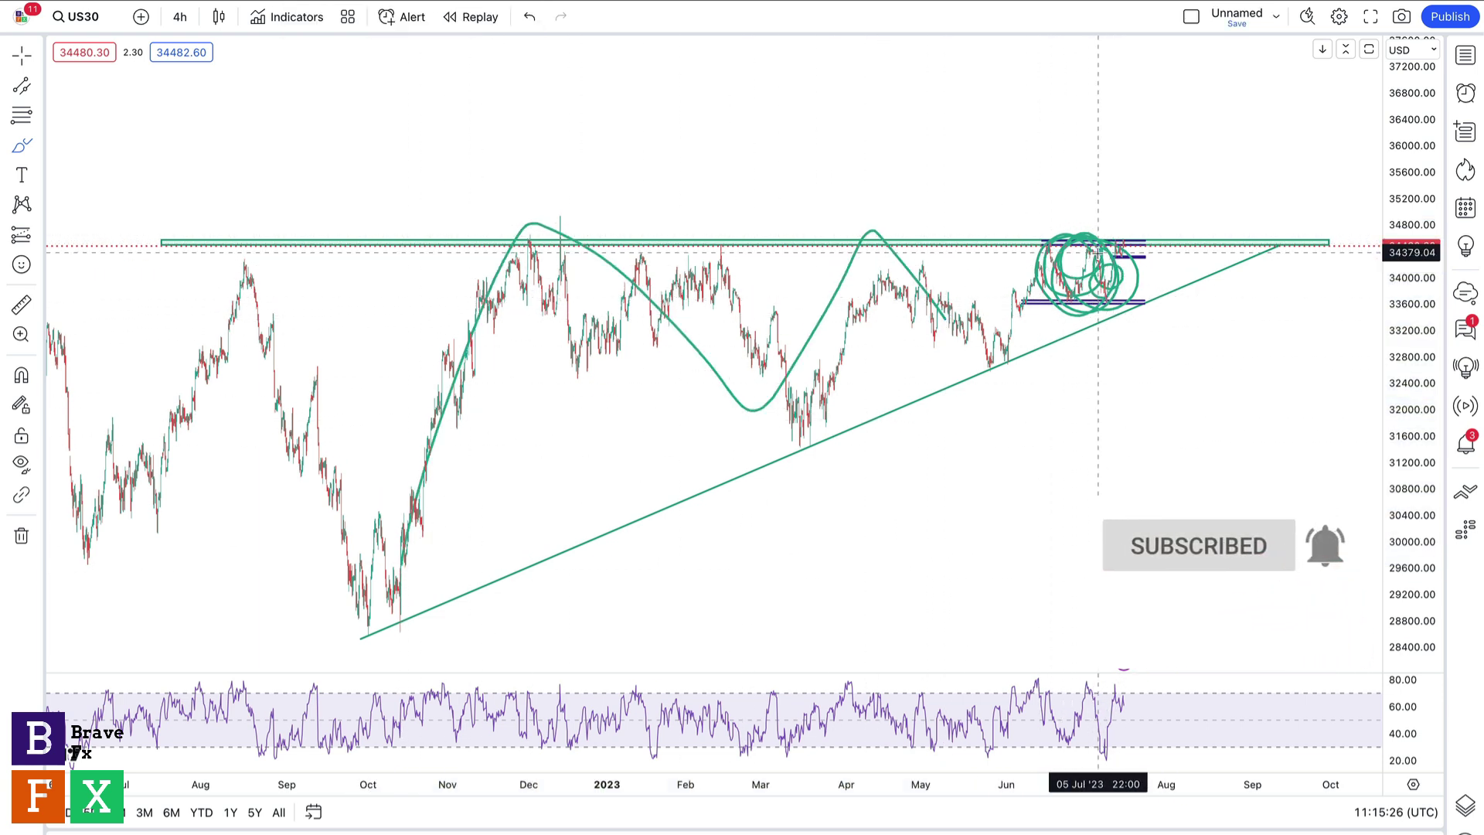
key("ctrl+z")
key("ctrl+z")
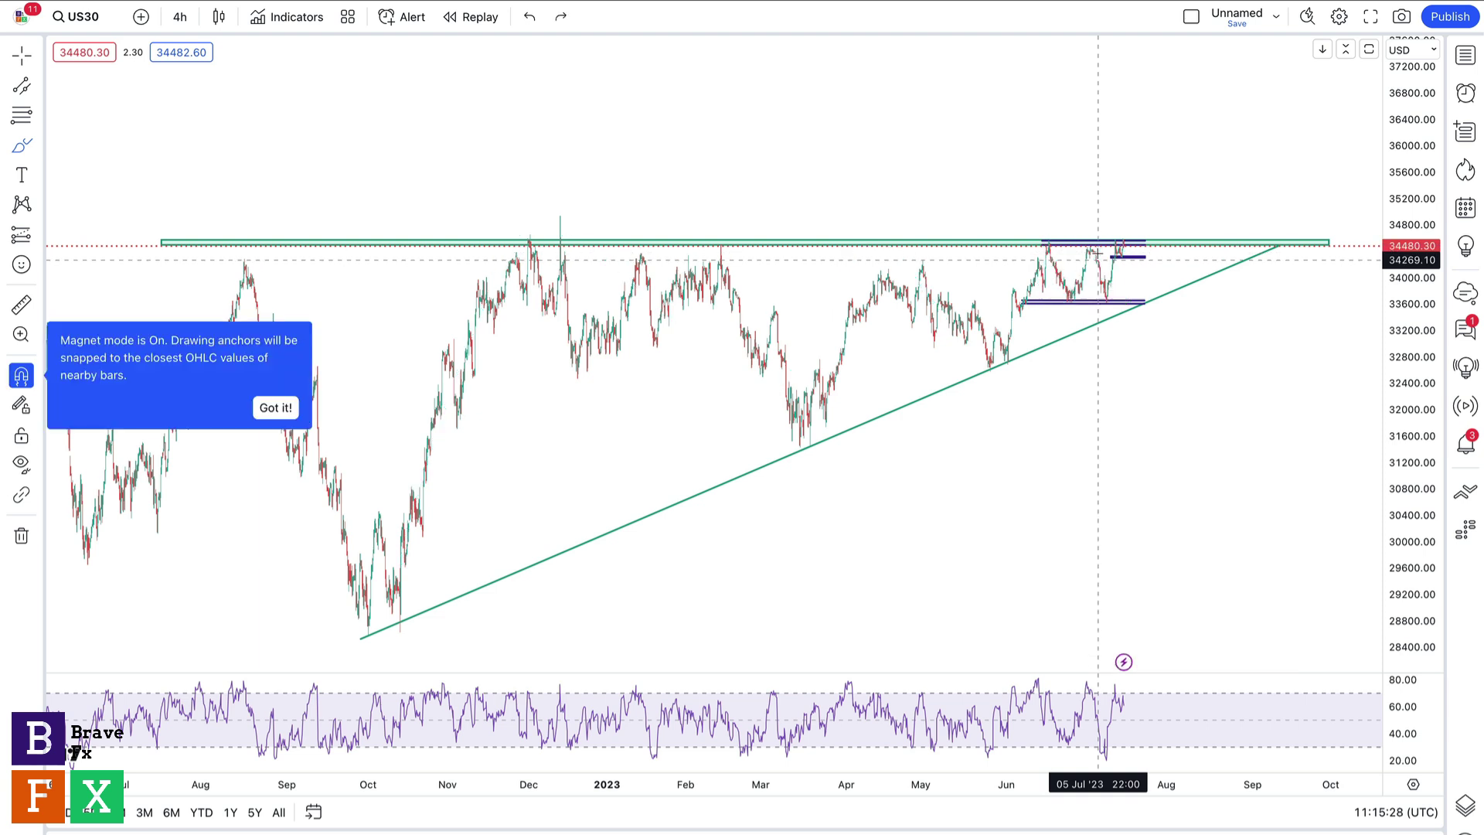
- Switch the US30 chart to the 2-hour timeframe and delete the stray brush stroke below the price
left_click(192, 25)
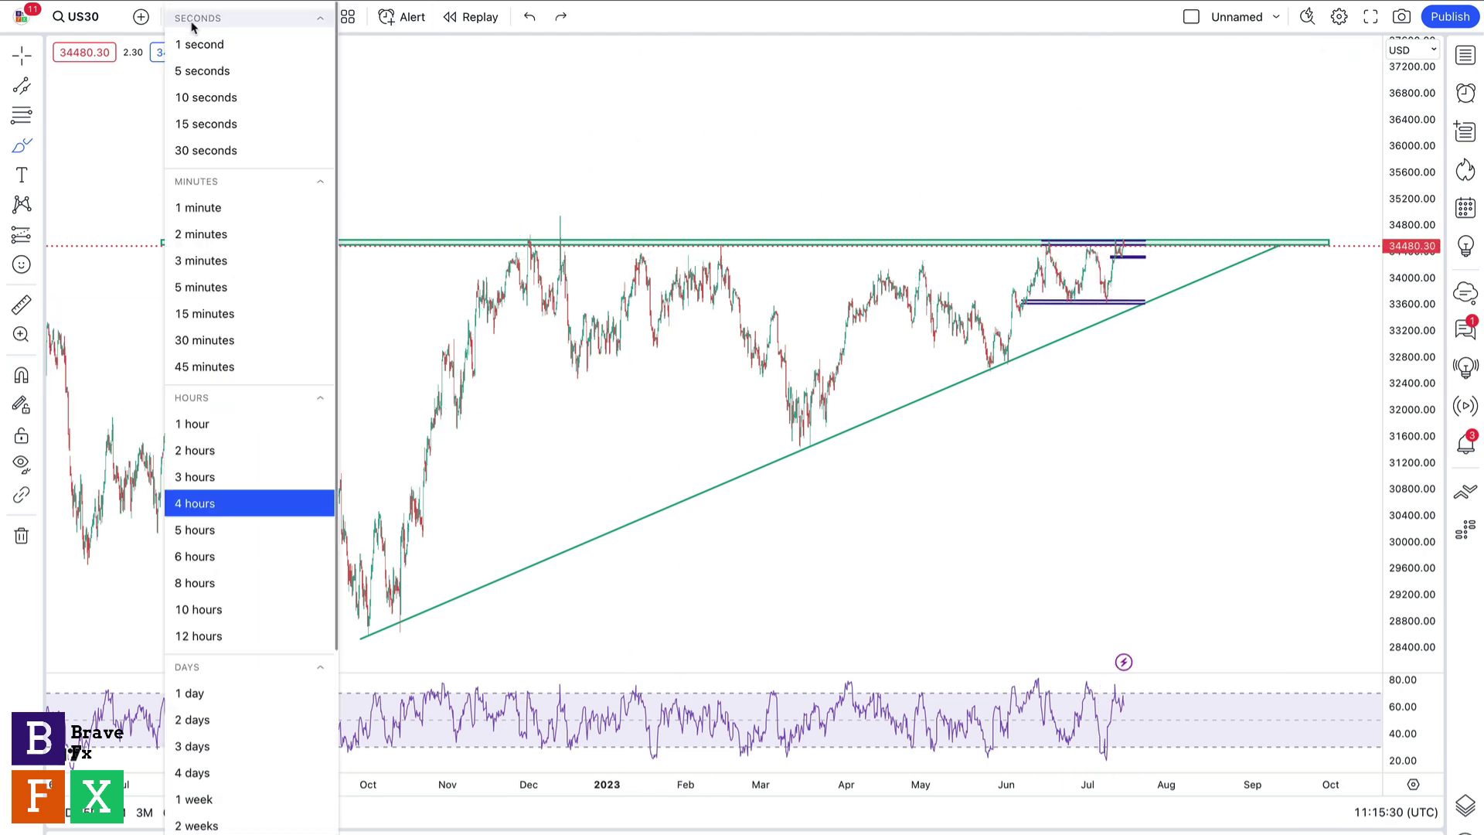
left_click(205, 455)
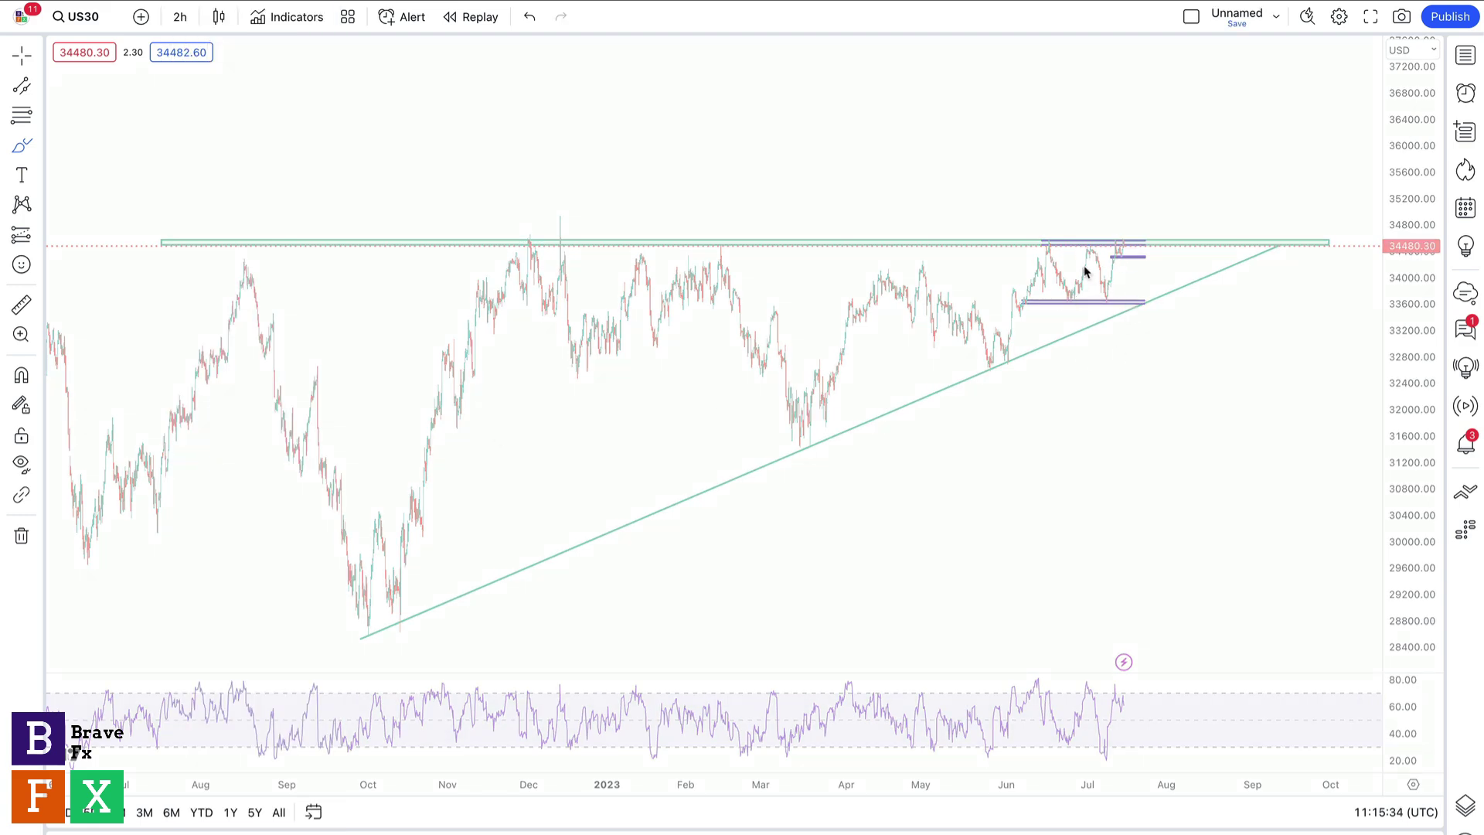
scroll(1084, 270, "up", 3)
left_click(696, 758)
left_click_drag(269, 423, 933, 655)
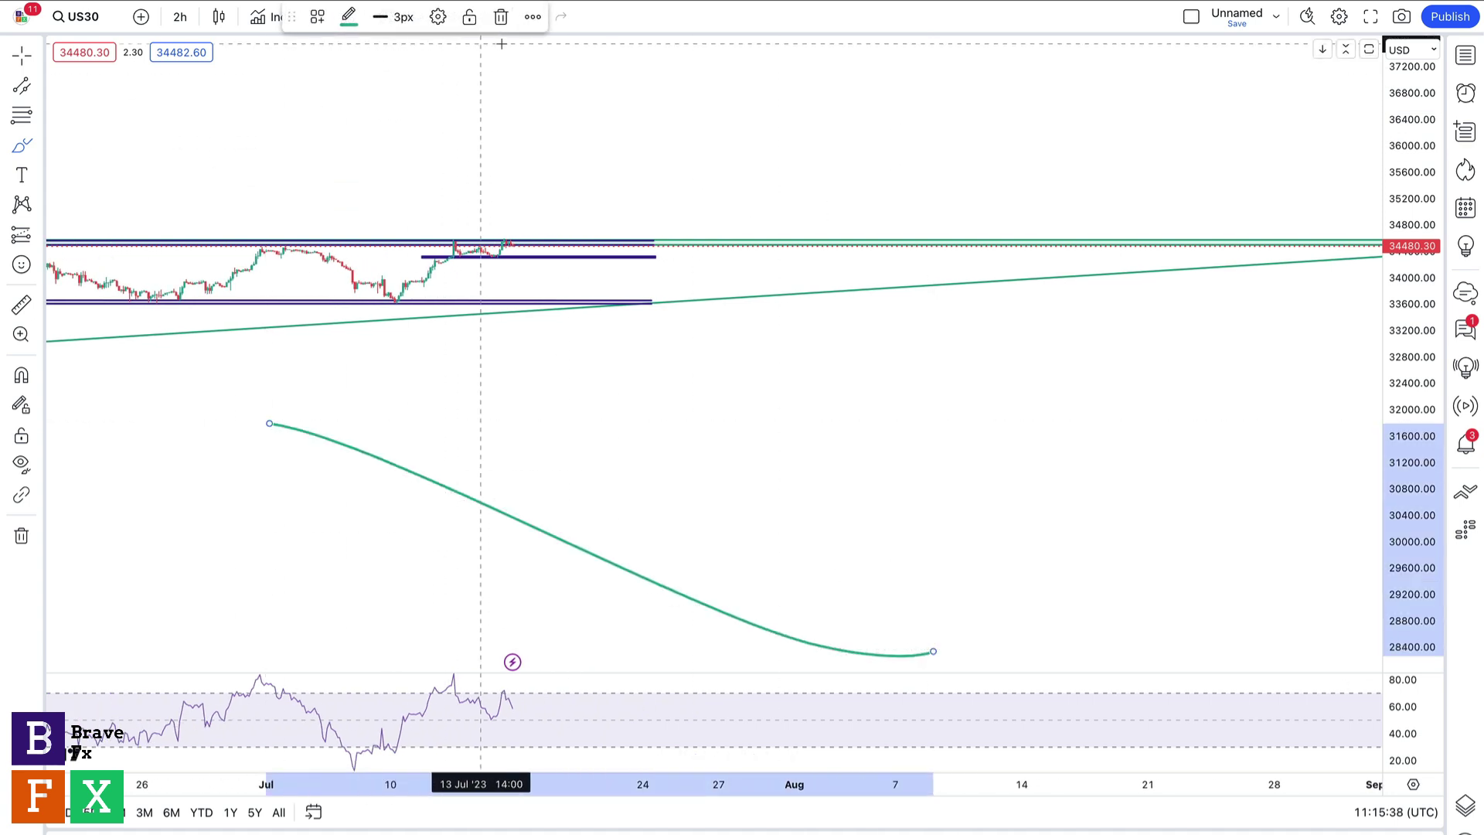
left_click(501, 16)
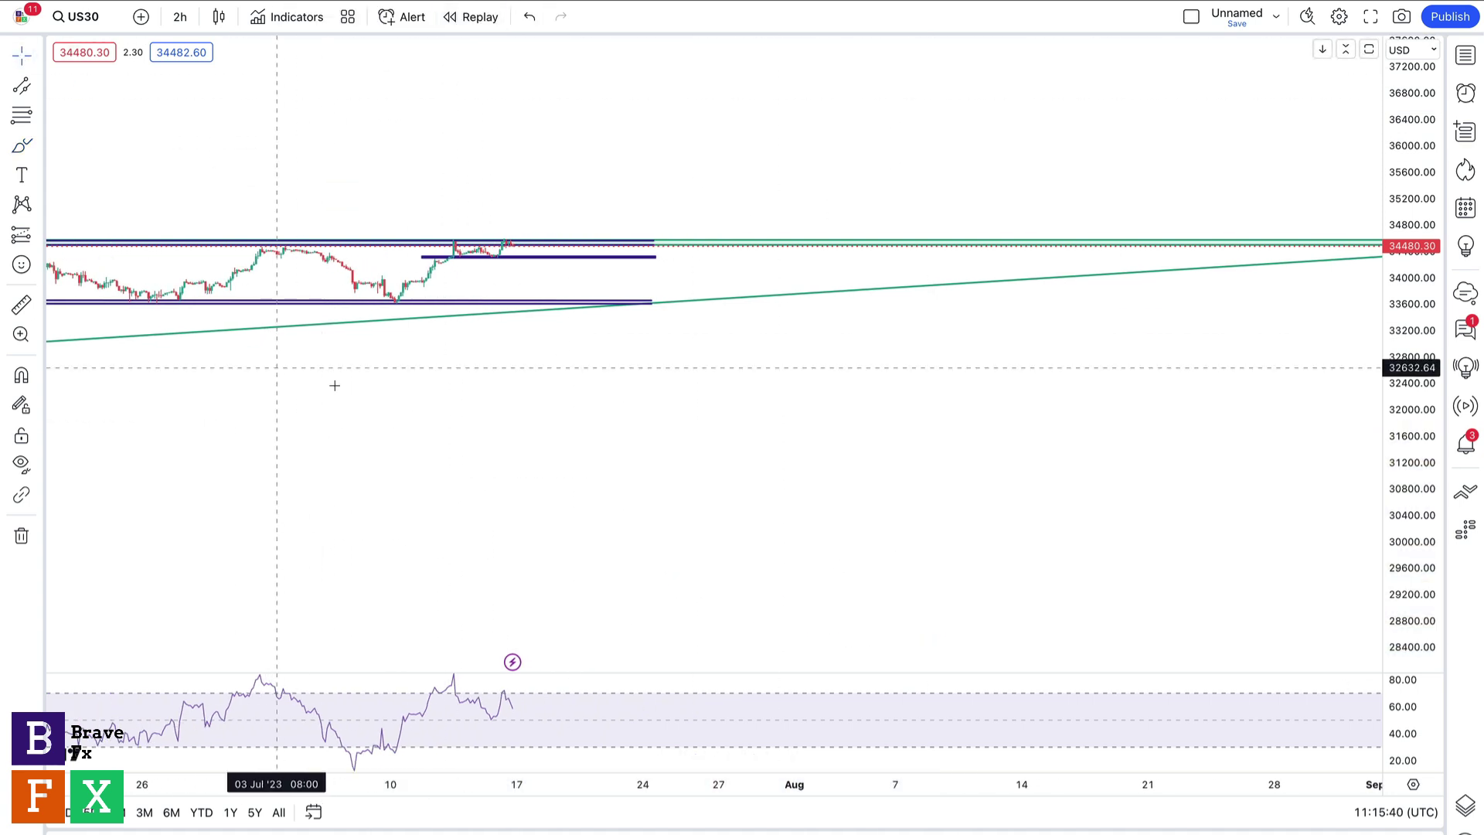
- Brush the swings between the lower and upper zones since early June down to about 33,600, plus a breakout path to about 35,200
left_click_drag(279, 371, 712, 463)
left_click_drag(1411, 546, 1412, 479)
left_click_drag(1047, 401, 1104, 358)
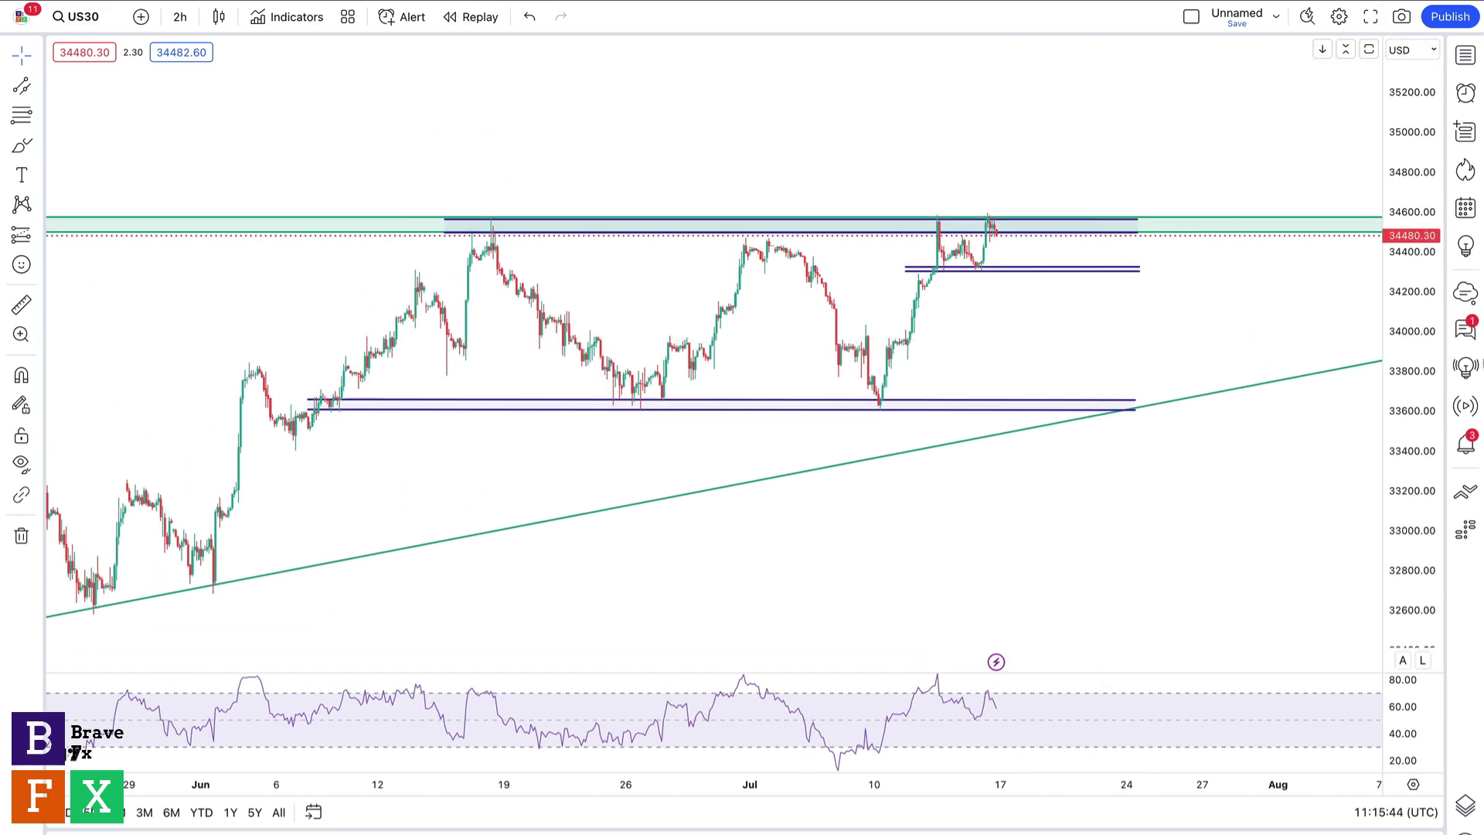
left_click_drag(1409, 421, 1409, 412)
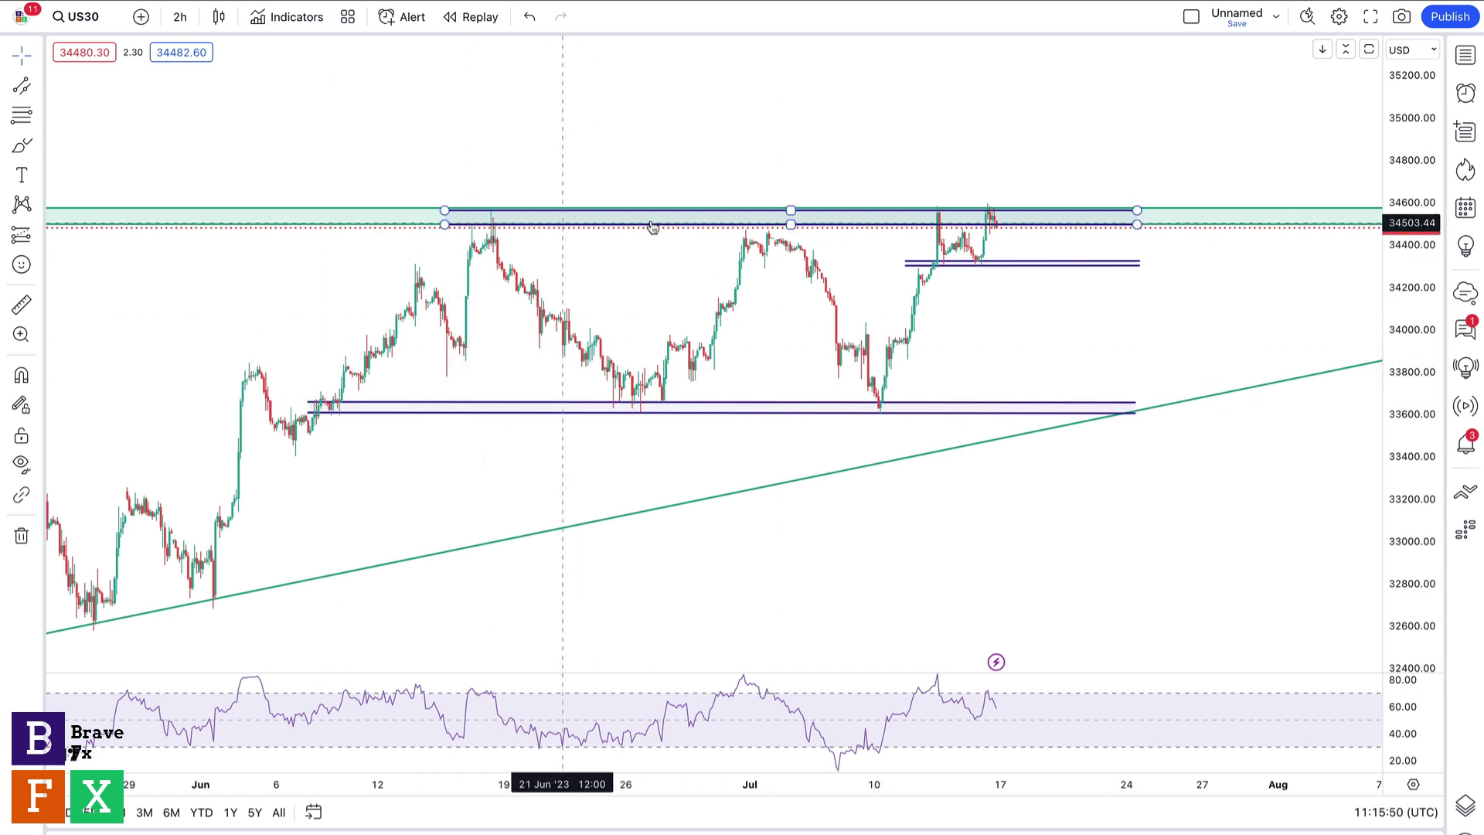
left_click(18, 149)
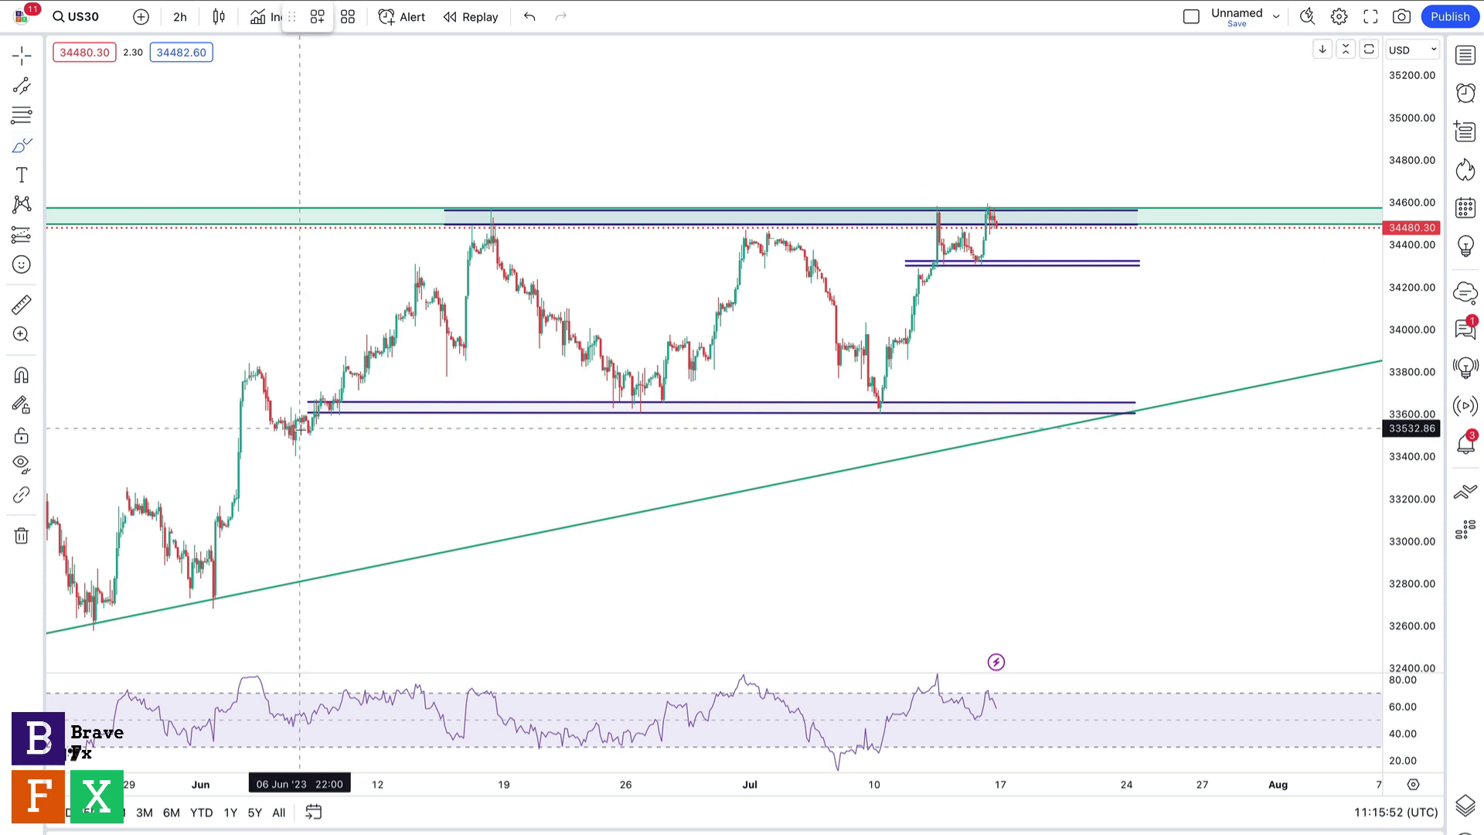
mouse_move(302, 429)
left_mouse_down()
mouse_move(449, 240)
mouse_move(487, 221)
mouse_move(656, 437)
mouse_move(767, 210)
mouse_move(879, 375)
mouse_move(996, 208)
mouse_move(1071, 416)
left_mouse_up()
mouse_move(992, 209)
left_mouse_down()
mouse_move(1001, 244)
mouse_move(1020, 226)
mouse_move(1038, 263)
mouse_move(1069, 262)
mouse_move(1113, 75)
left_mouse_up()
- Remove the brushed breakout path and the swing path between the zones
key("Delete")
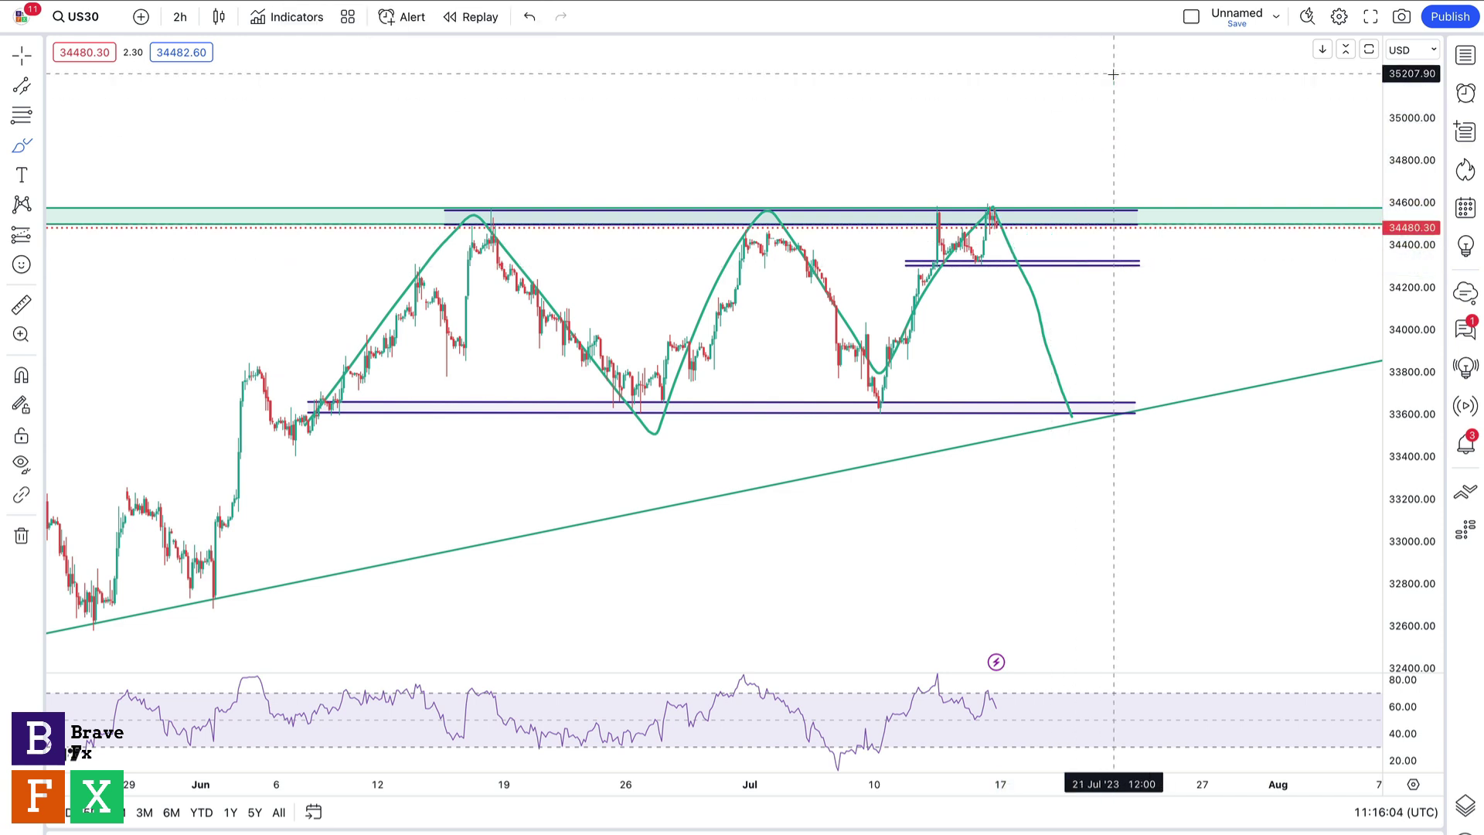
key("ctrl")
key("ctrl+z")
key("ctrl+z")
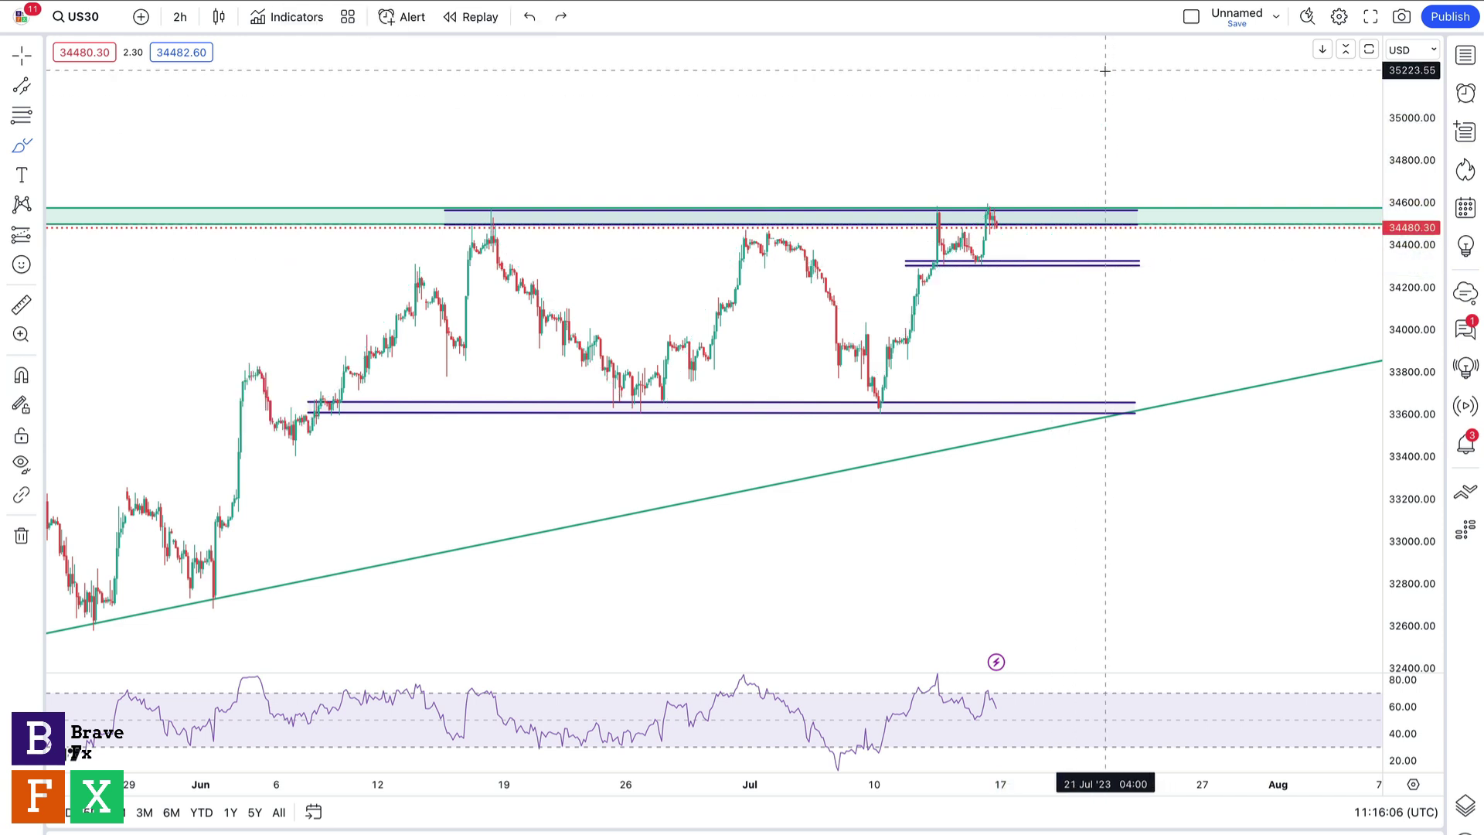
key("Escape")
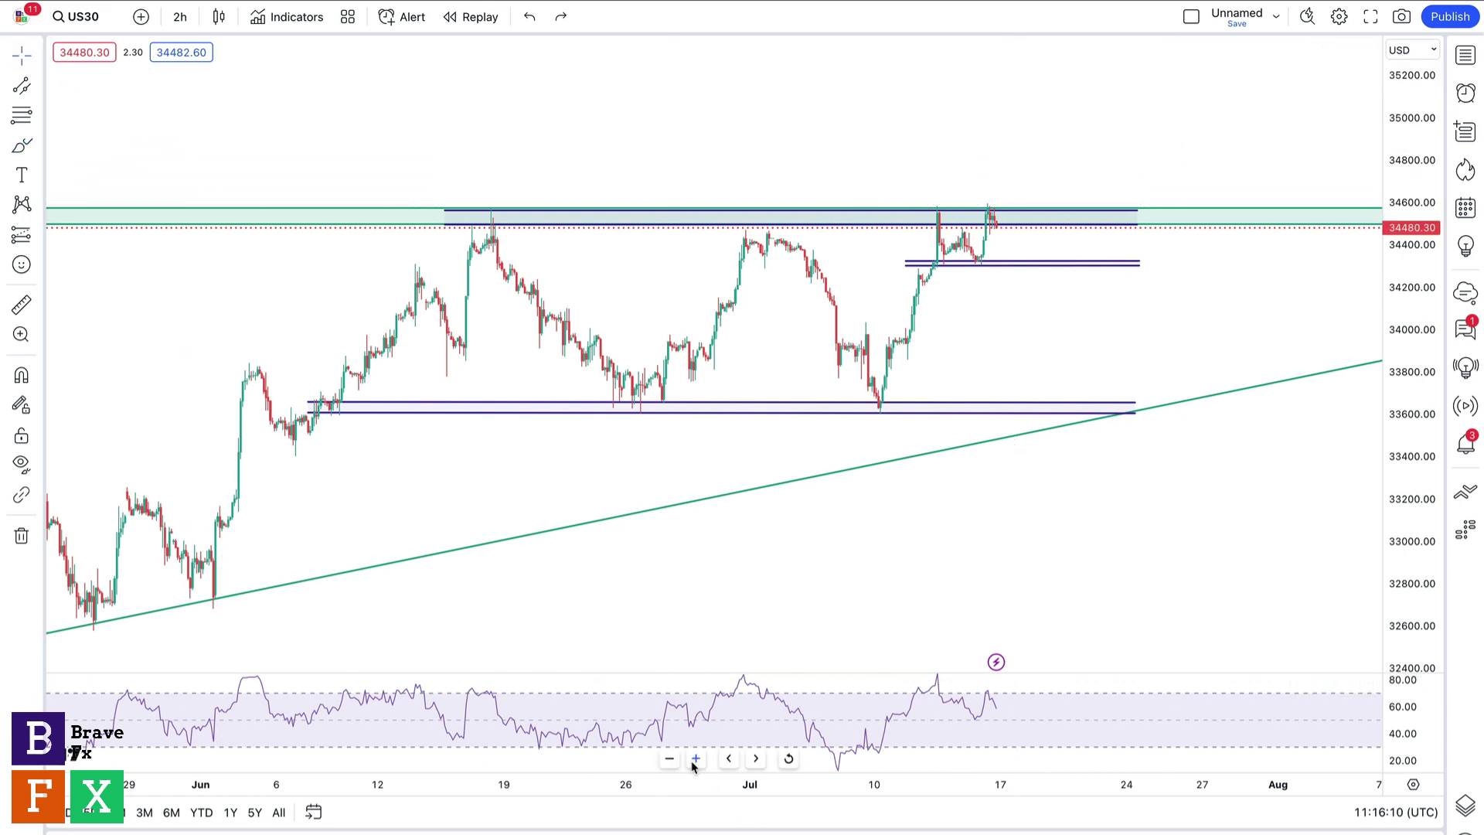
- Switch the US30 chart to the 1-hour timeframe
left_click(695, 759)
scroll(914, 561, "up", 3)
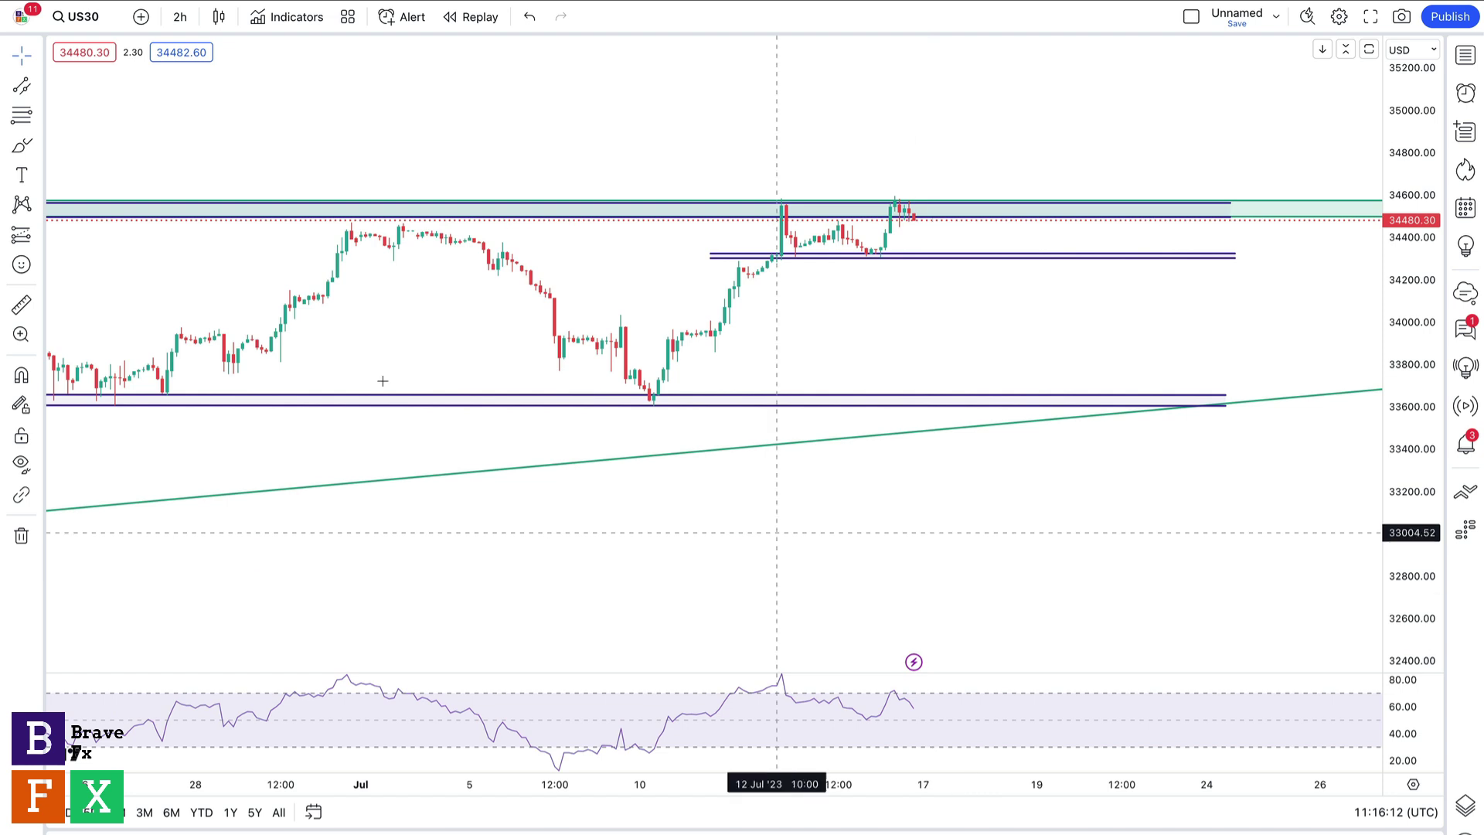
left_click(181, 13)
left_click(198, 421)
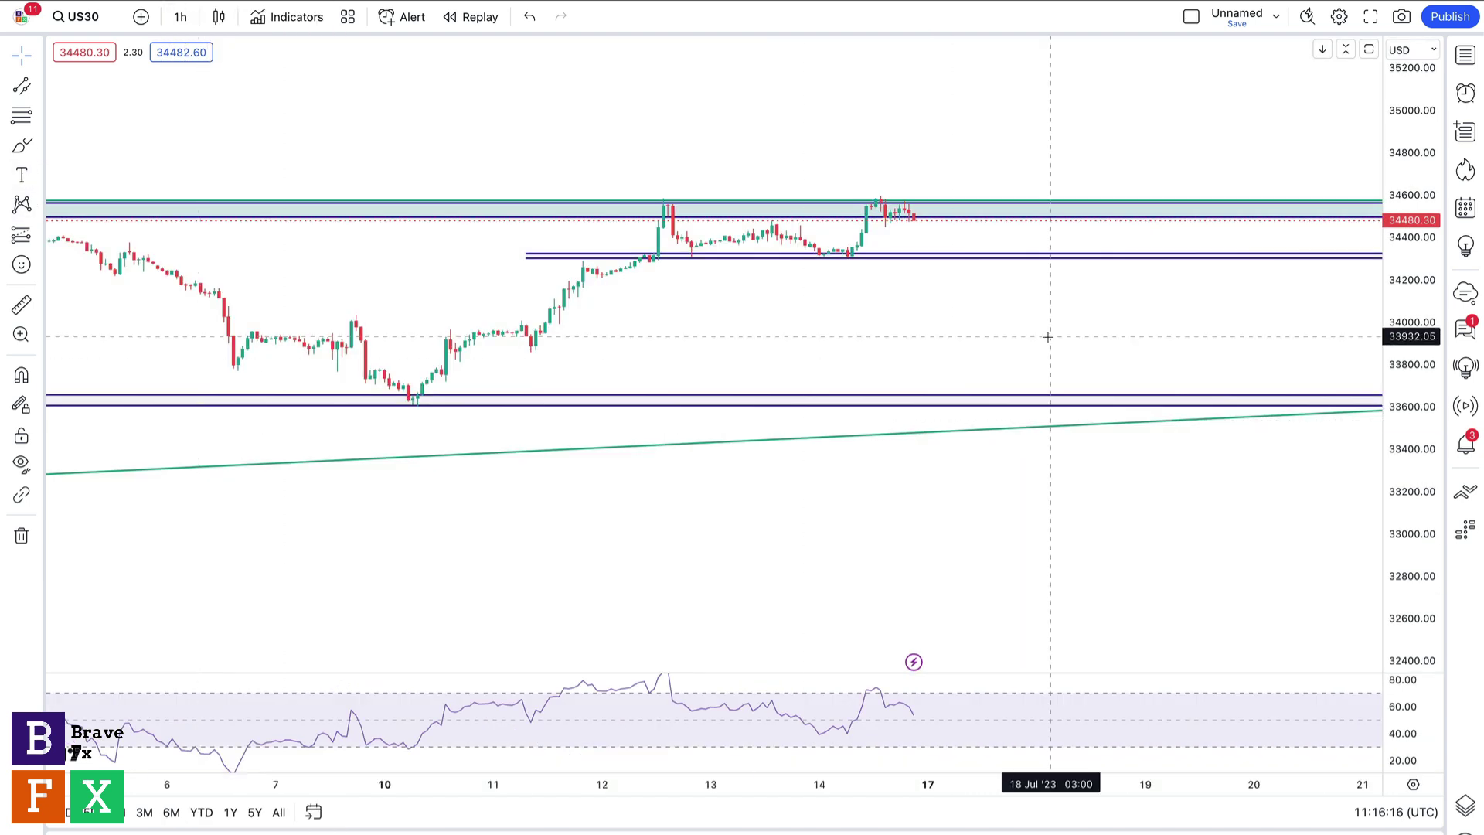
left_click_drag(1412, 255, 1331, 136)
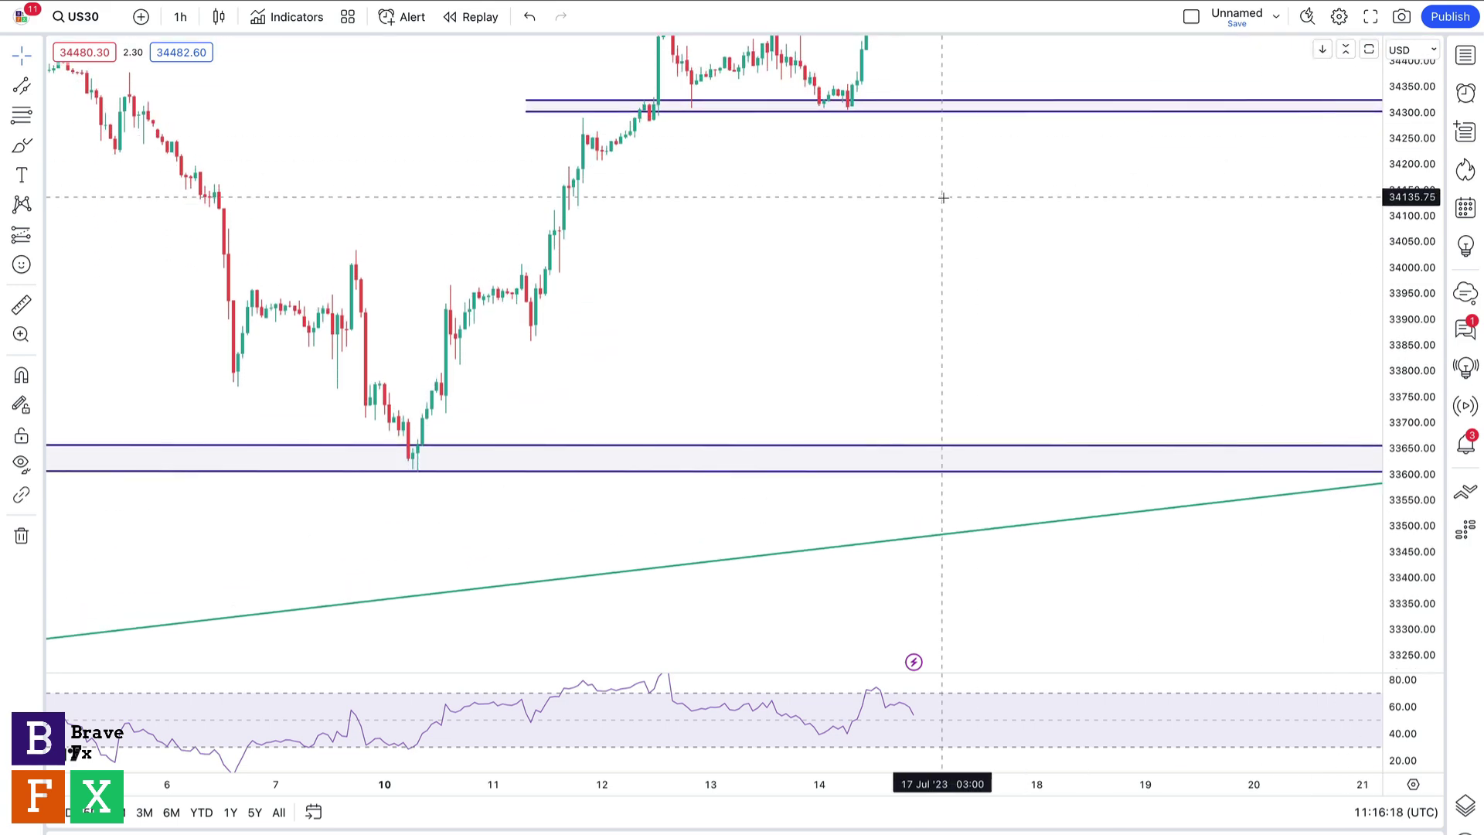
left_click_drag(944, 197, 944, 425)
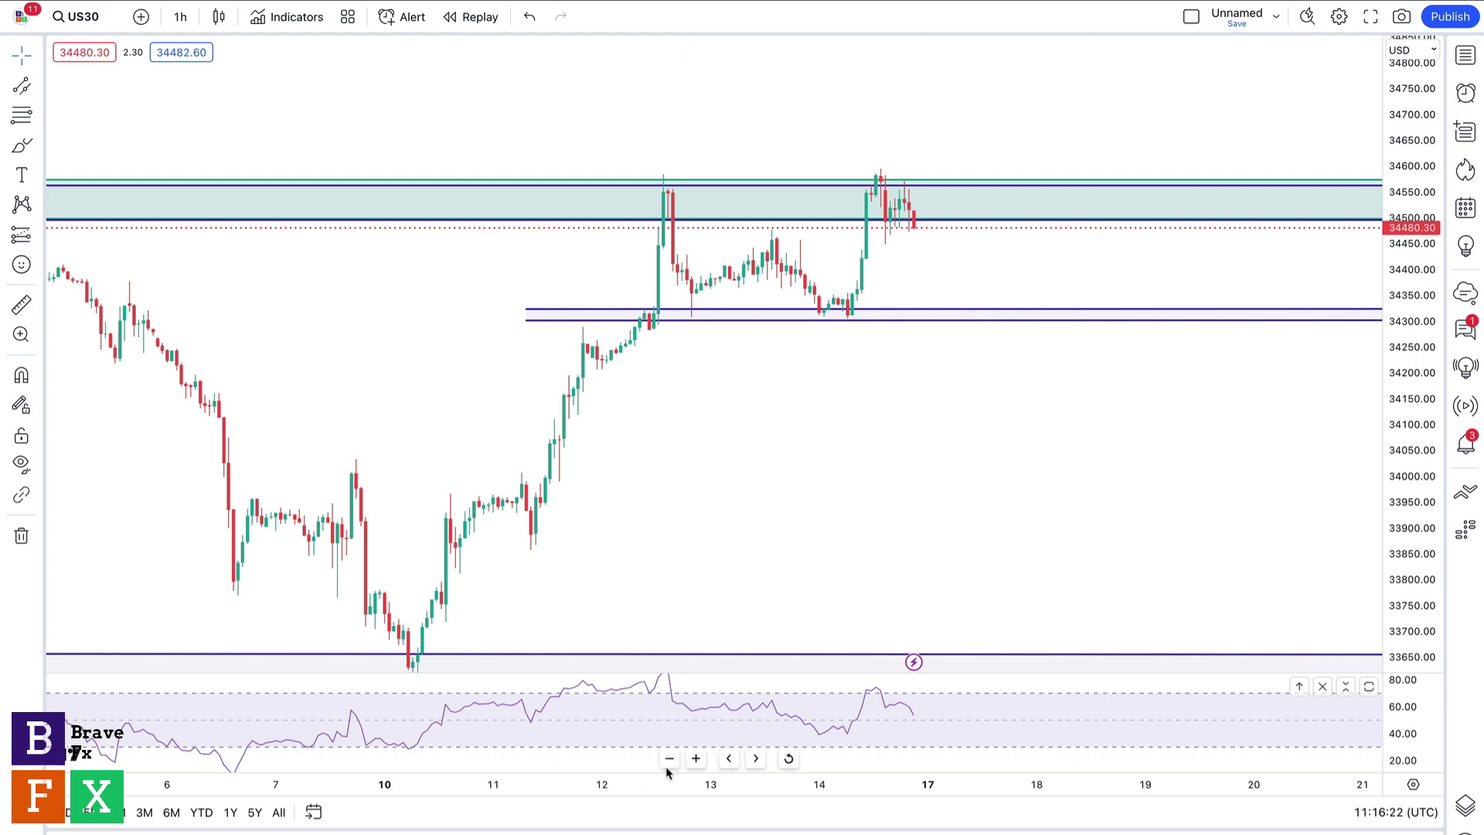
- Brush a path swinging between the upper and 34,300 zones and breaking out to about 34,750, with an alternative drop to about 34,110
left_click(668, 760)
left_click(668, 760)
left_click(668, 760)
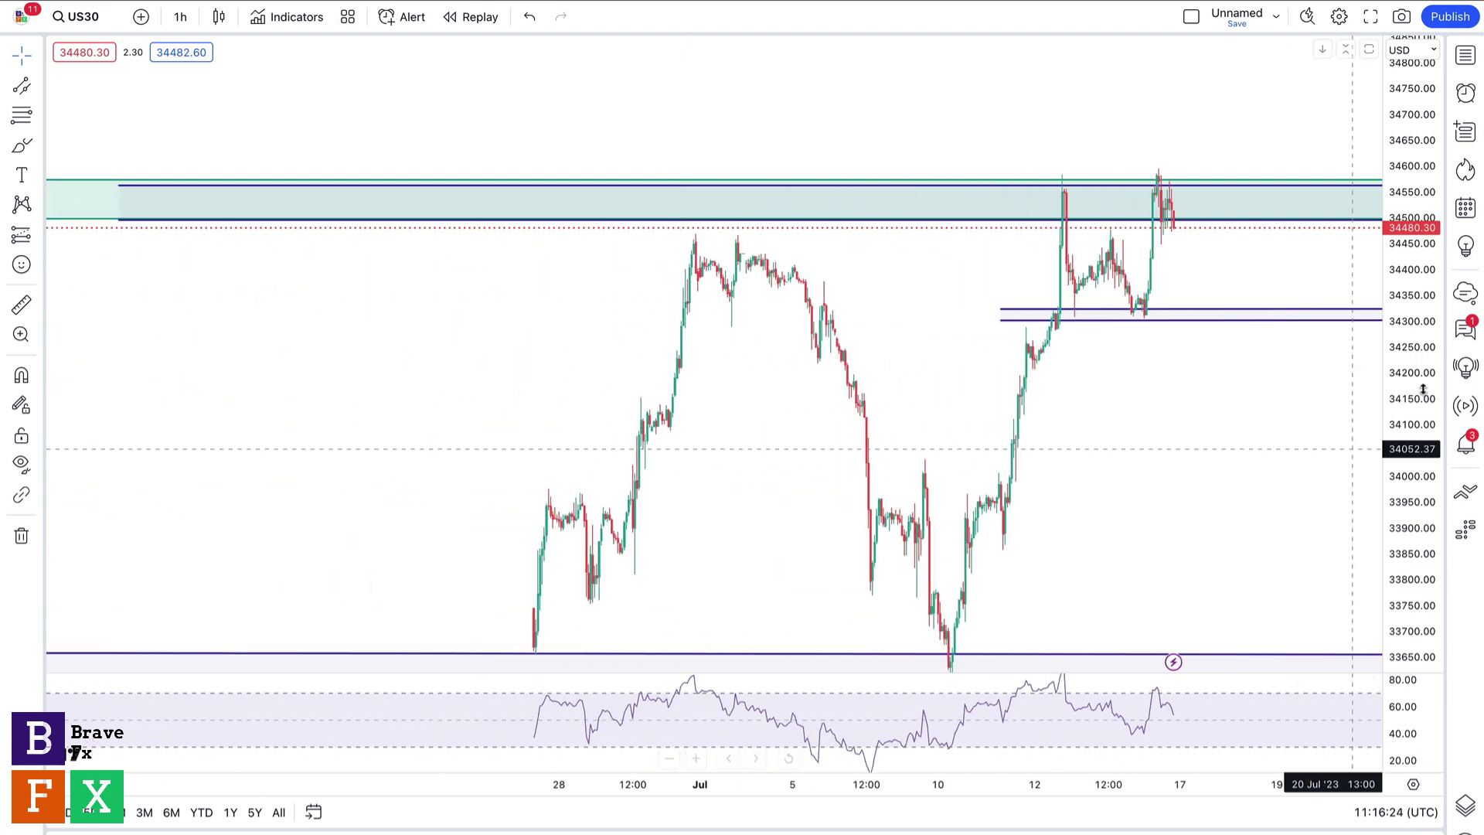
left_click_drag(1426, 308, 1426, 371)
left_click_drag(1090, 410, 949, 410)
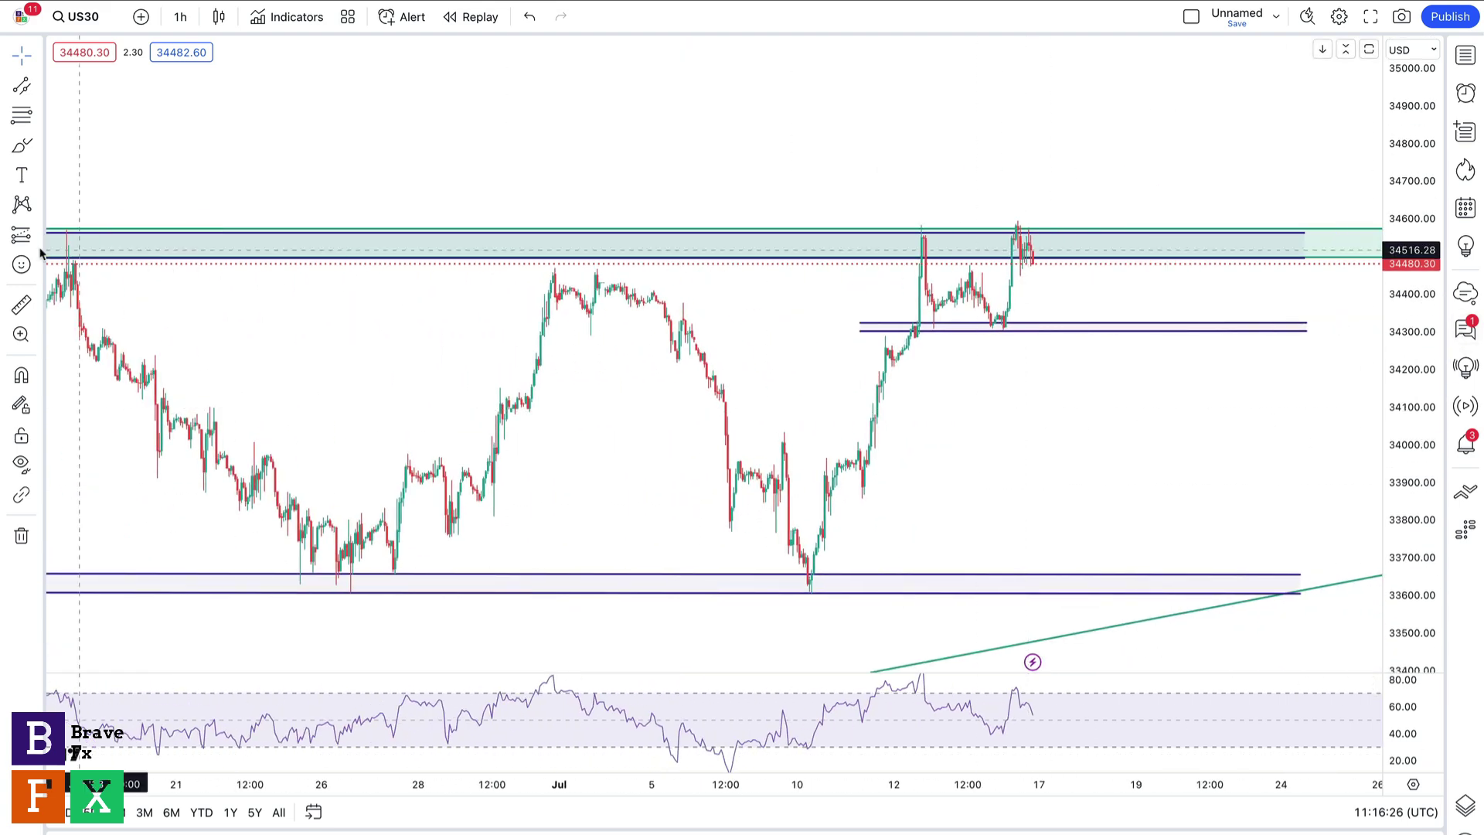
mouse_move(1038, 263)
left_mouse_down()
mouse_move(1071, 320)
mouse_move(1105, 229)
mouse_move(1167, 313)
mouse_move(1180, 242)
mouse_move(1224, 164)
left_mouse_up()
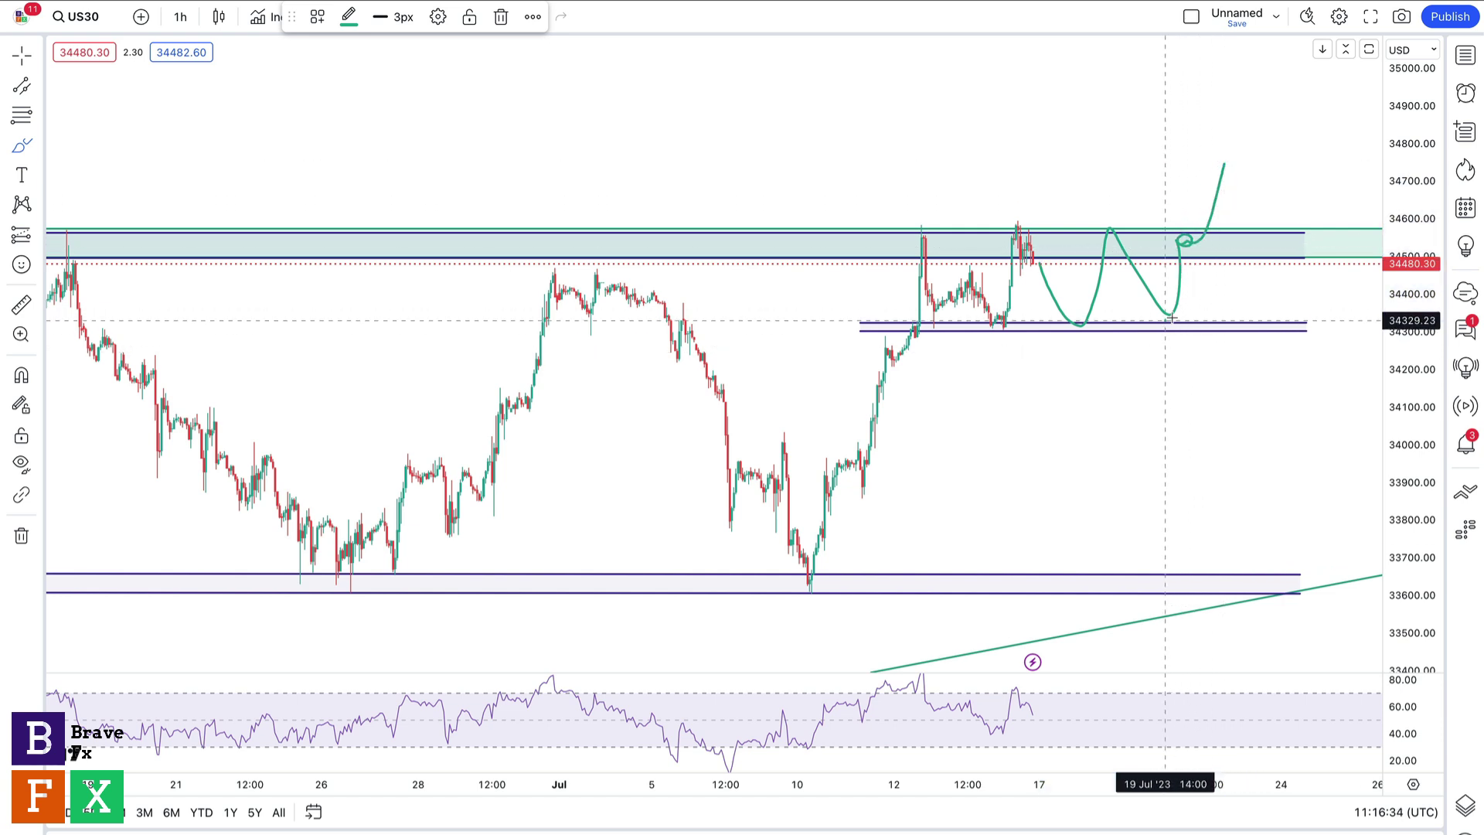
left_click_drag(1189, 310, 1220, 402)
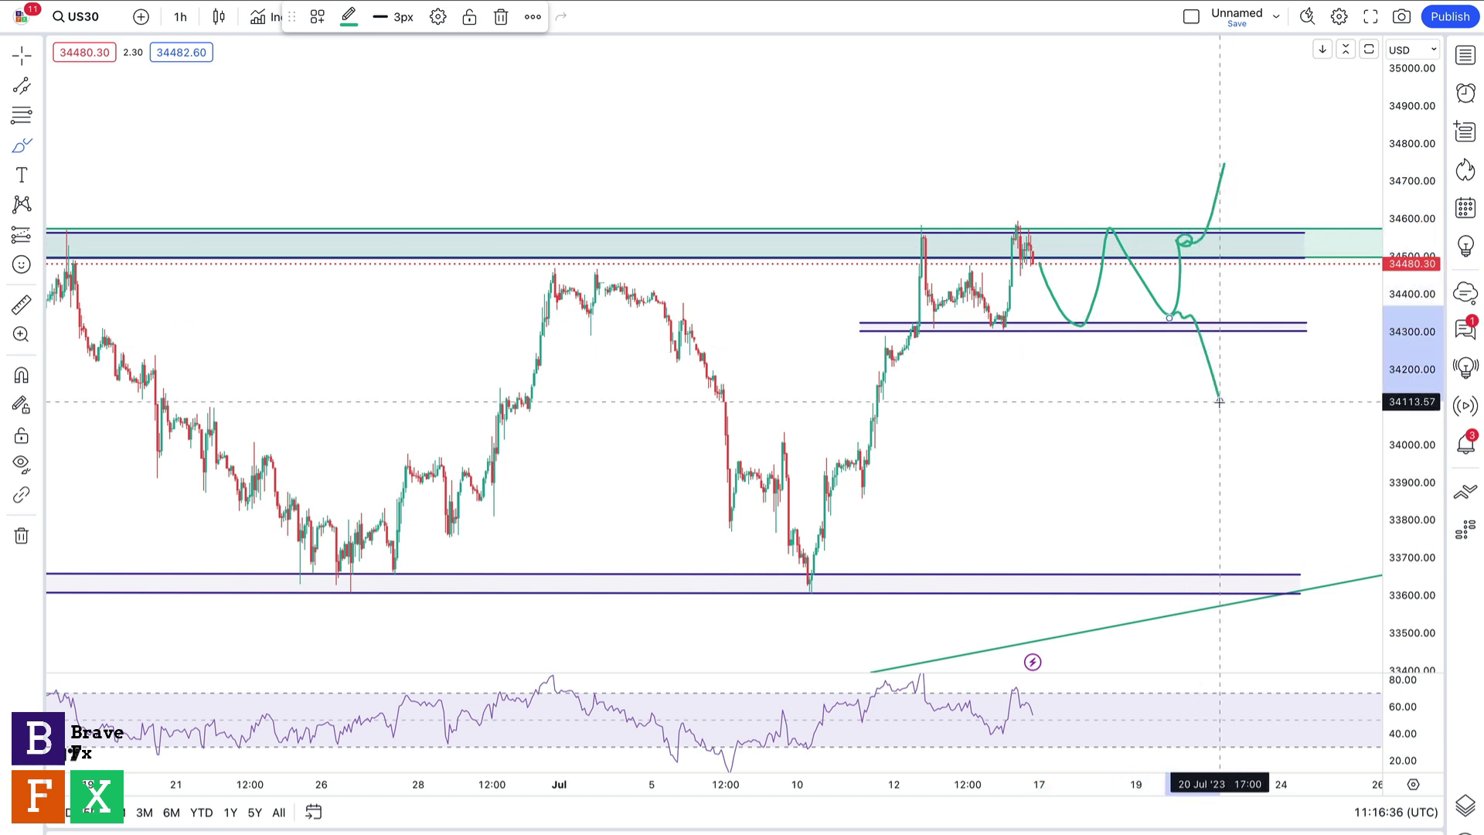
- Remove the brushed drop branch and the swing path with its breakout
key("Delete")
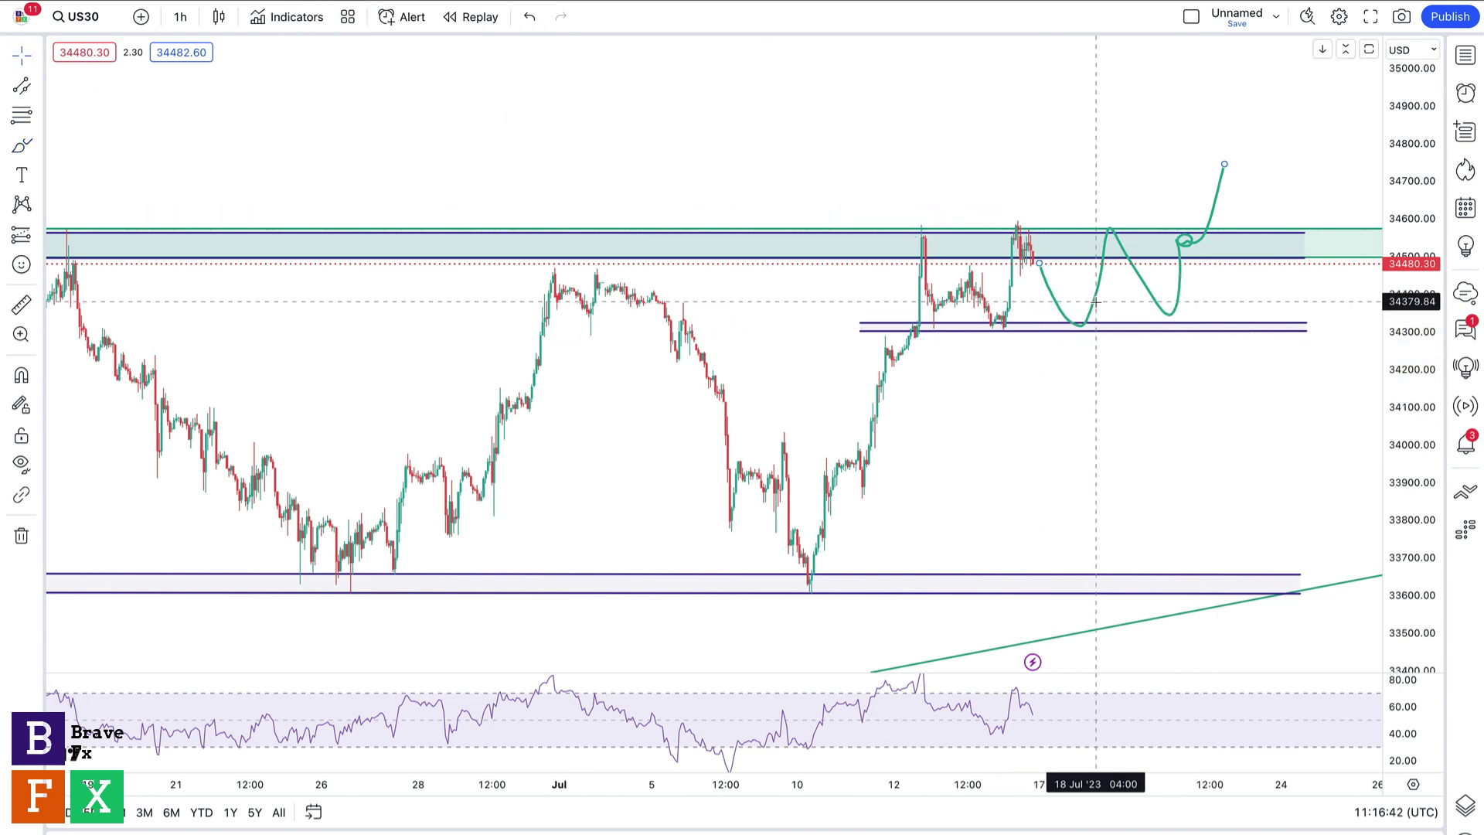
key("ctrl+z")
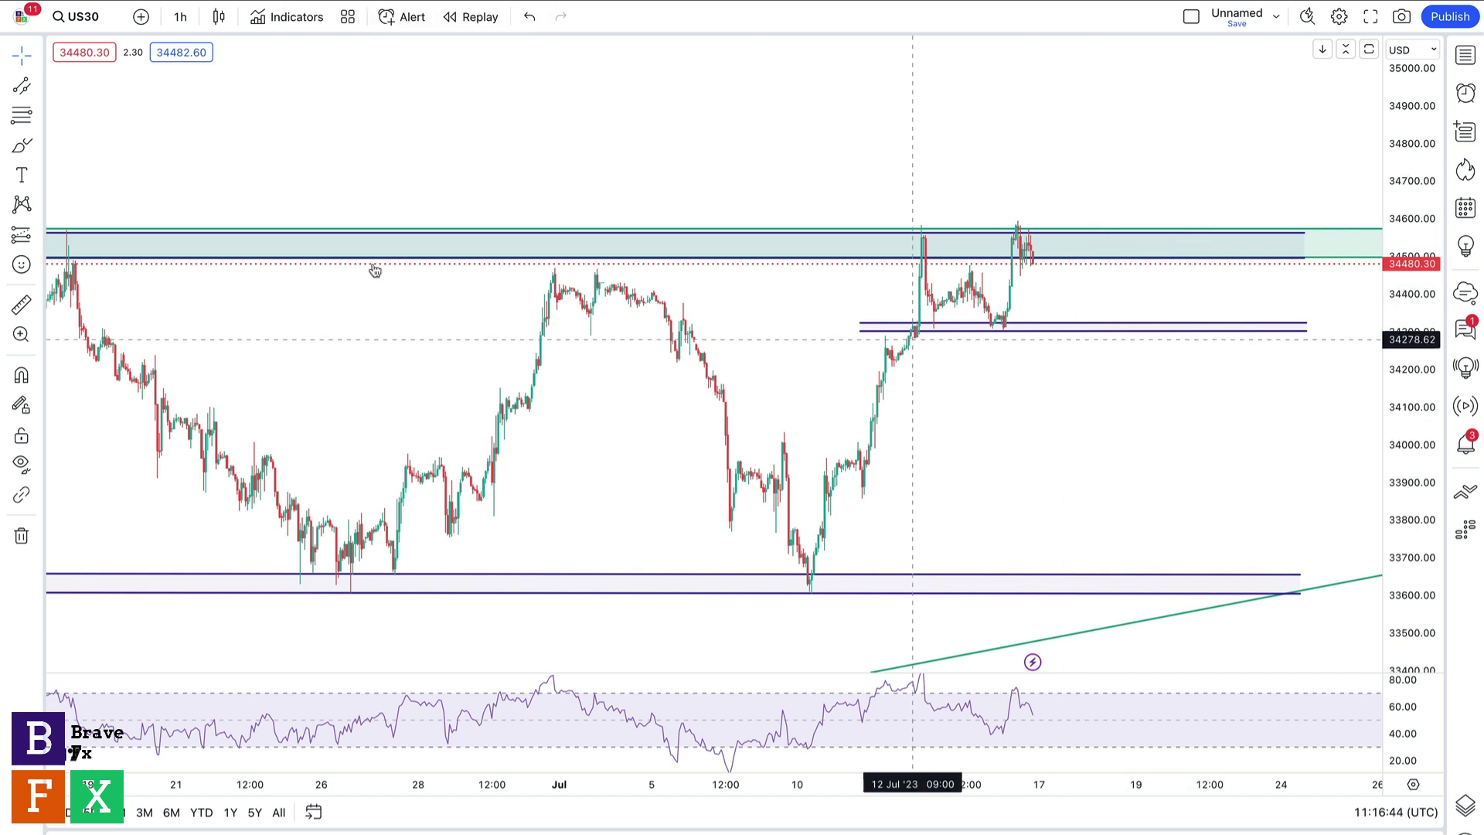
- Brush a path ranging in the upper zone, dipping to the 34,300 zone, retesting the upper zone and breaking out to about 34,900
left_click(25, 142)
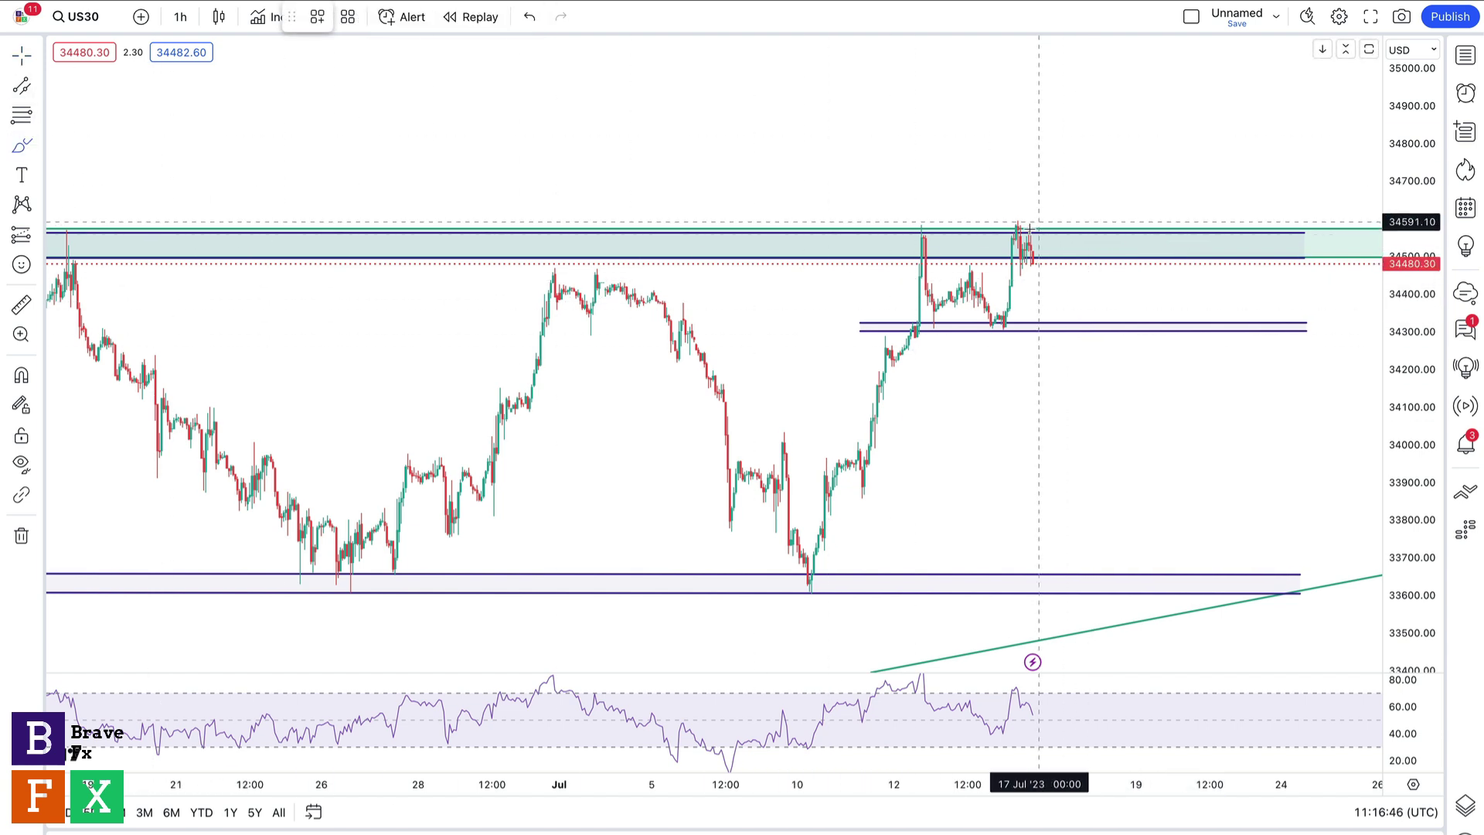
mouse_move(1026, 232)
left_mouse_down()
mouse_move(1036, 263)
mouse_move(1085, 230)
mouse_move(1101, 313)
mouse_move(1133, 263)
mouse_move(1166, 299)
mouse_move(1229, 105)
left_mouse_up()
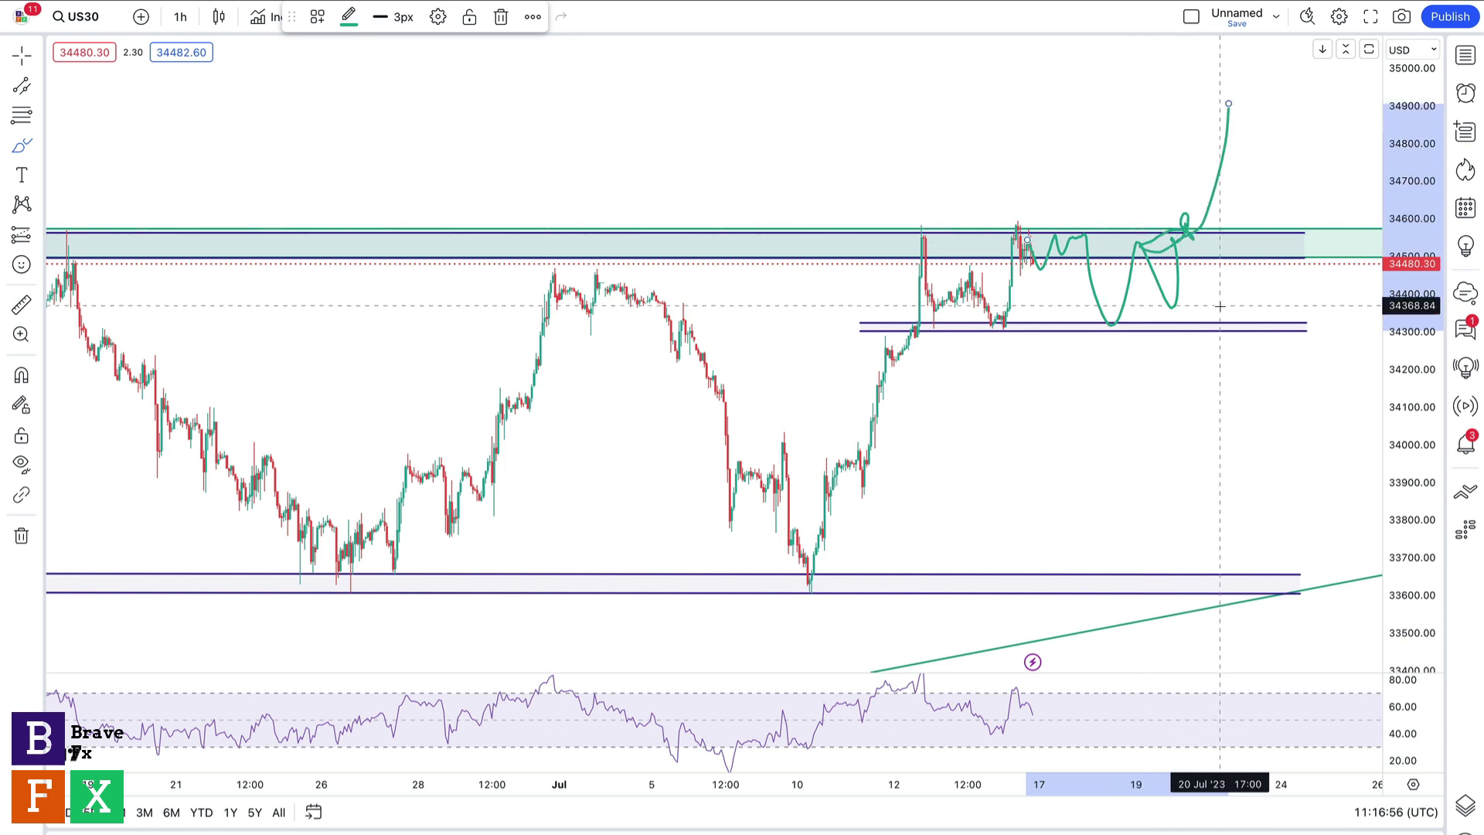
- Replace the brushed path with one breaking out of the upper zone to about 34,930, and brush a retest of that zone rallying above 35,000
key("Delete")
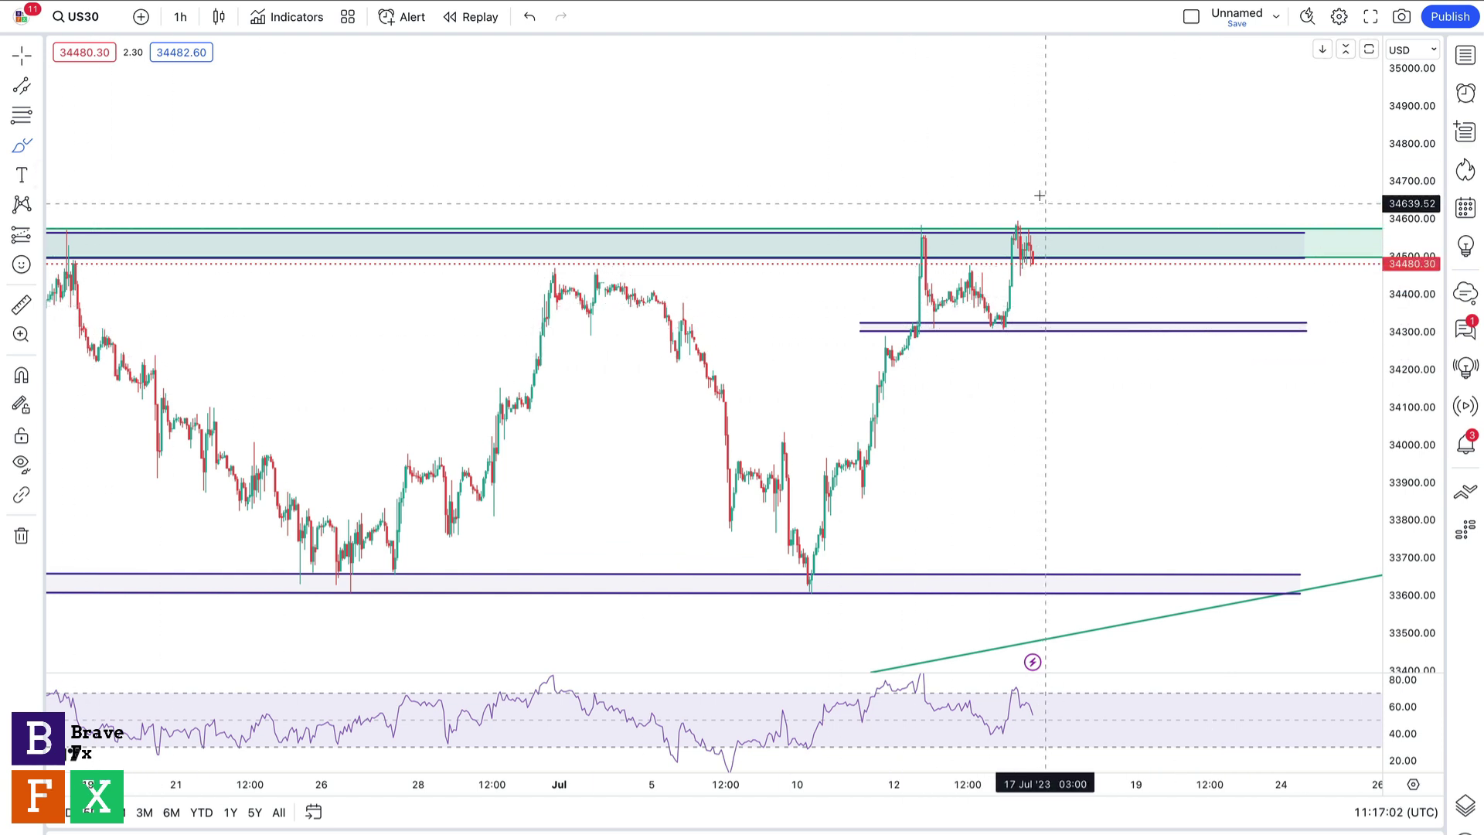
mouse_move(1029, 253)
left_mouse_down()
mouse_move(1038, 232)
mouse_move(1064, 259)
mouse_move(1074, 233)
mouse_move(1090, 262)
mouse_move(1131, 94)
left_mouse_up()
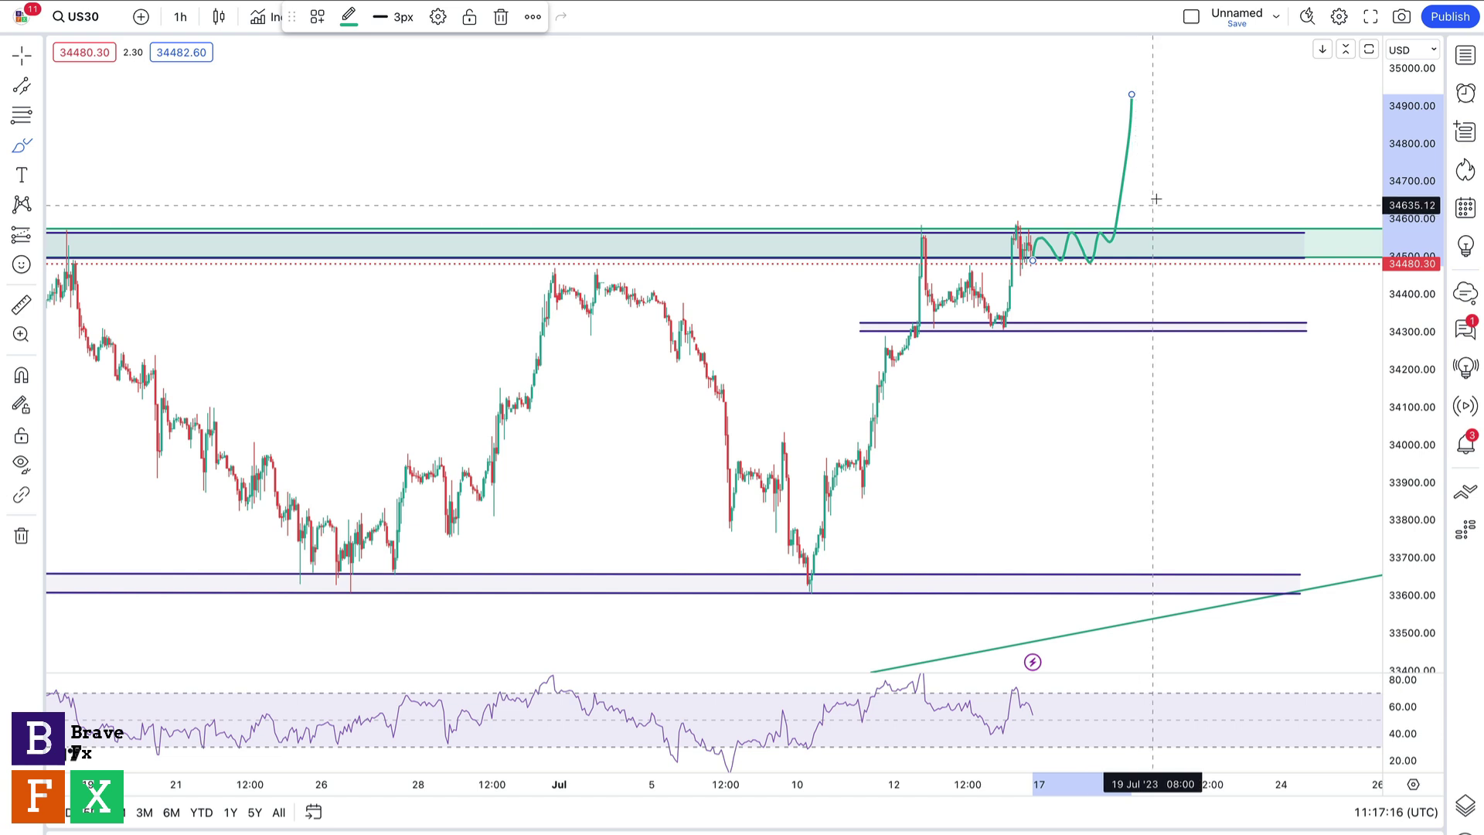
mouse_move(1130, 161)
left_mouse_down()
mouse_move(1171, 230)
mouse_move(1208, 172)
mouse_move(1198, 240)
mouse_move(1264, 37)
left_mouse_up()
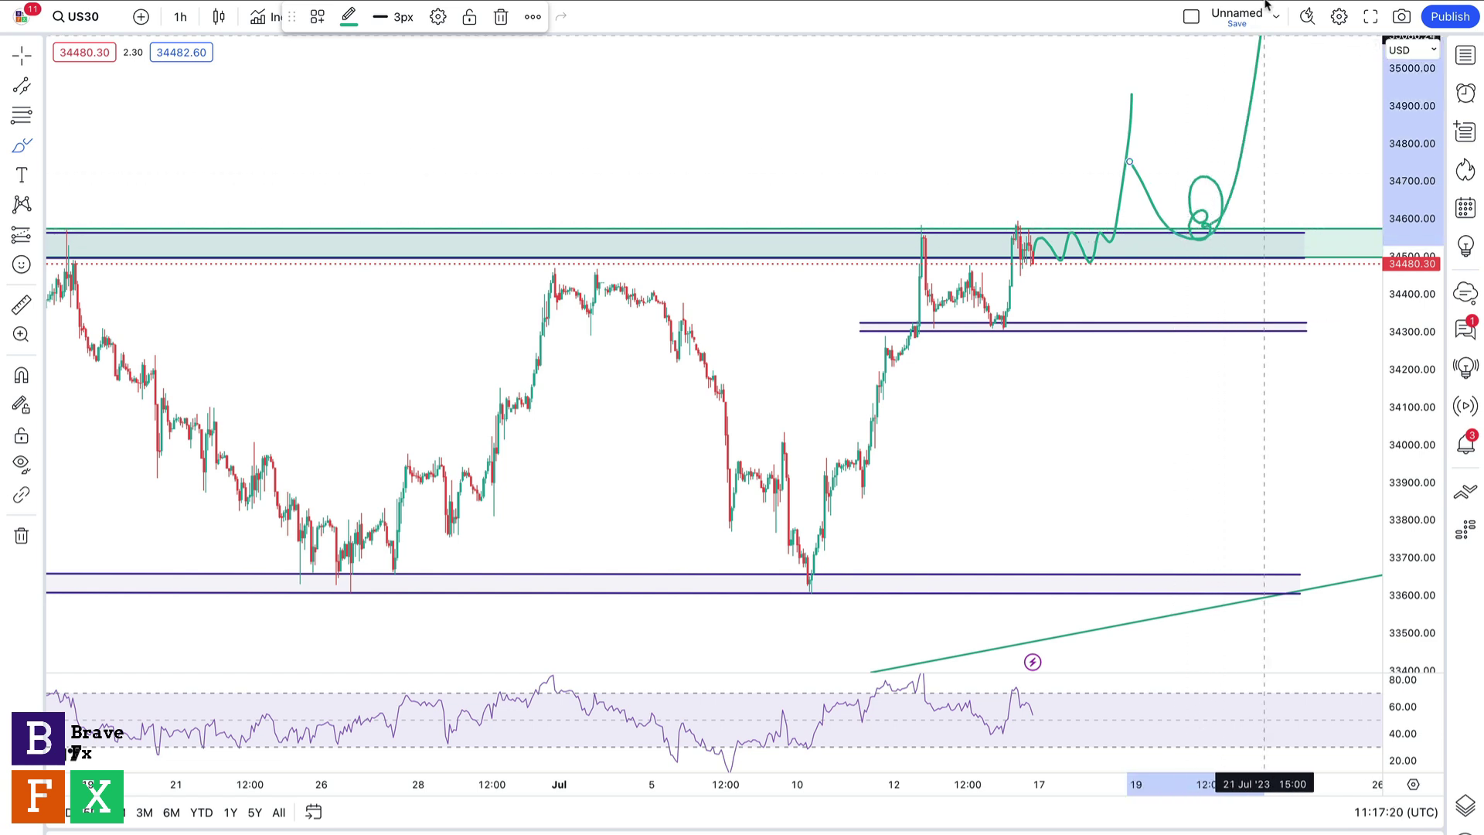
- Remove the brushed retest path and the breakout path above the upper zone
key("Delete")
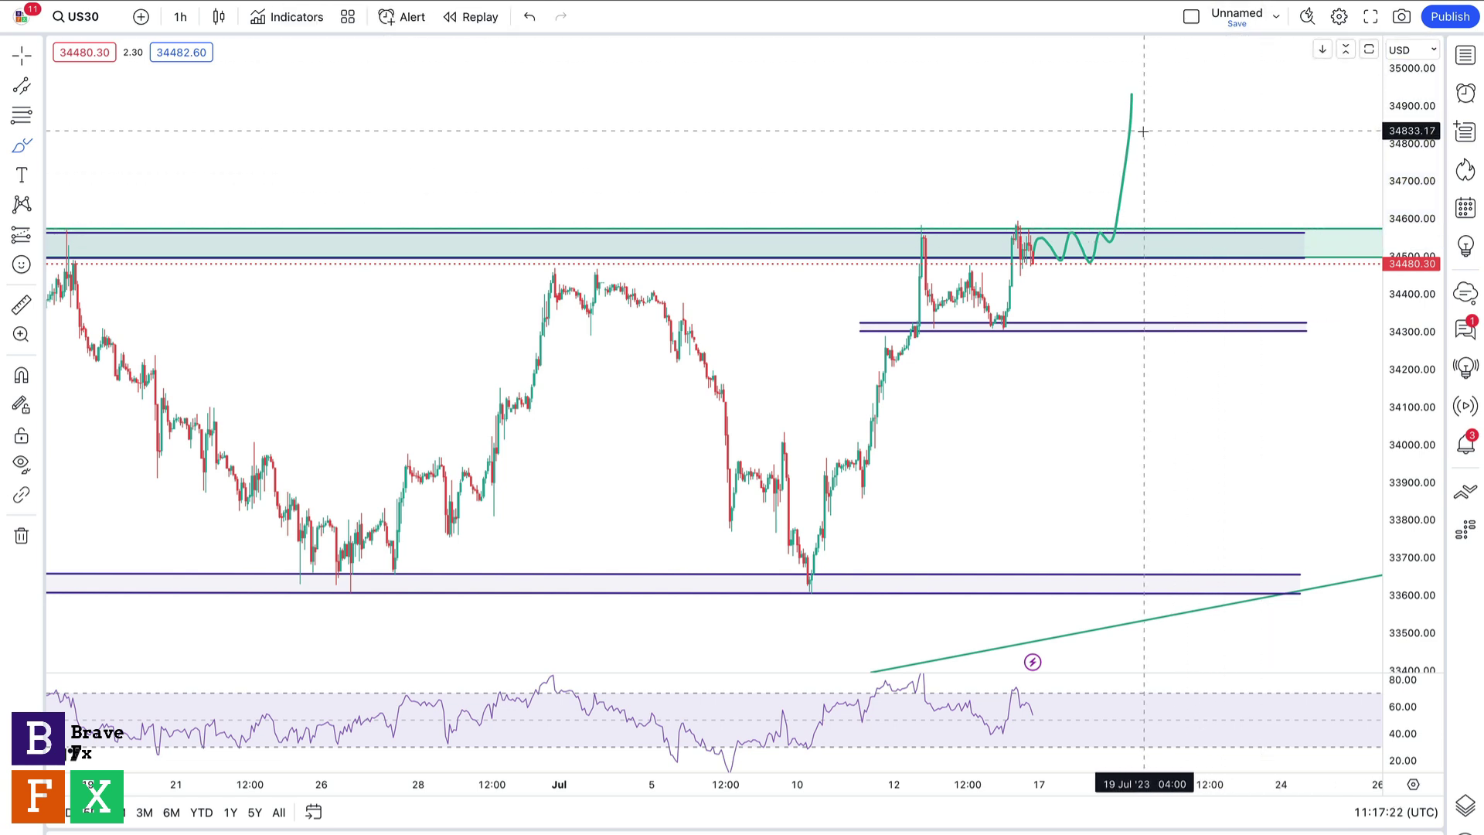
left_click(24, 61)
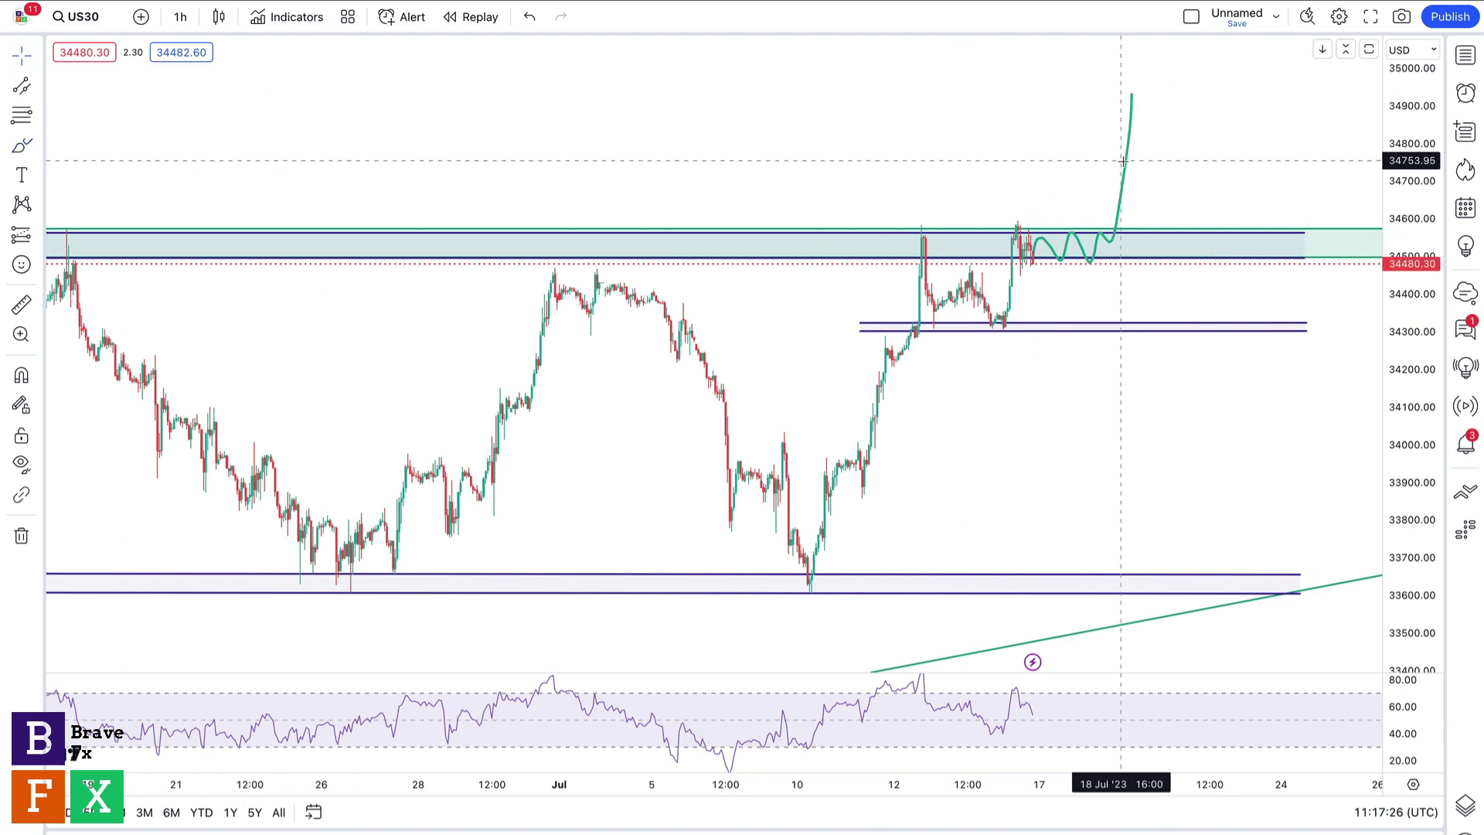
key("Delete")
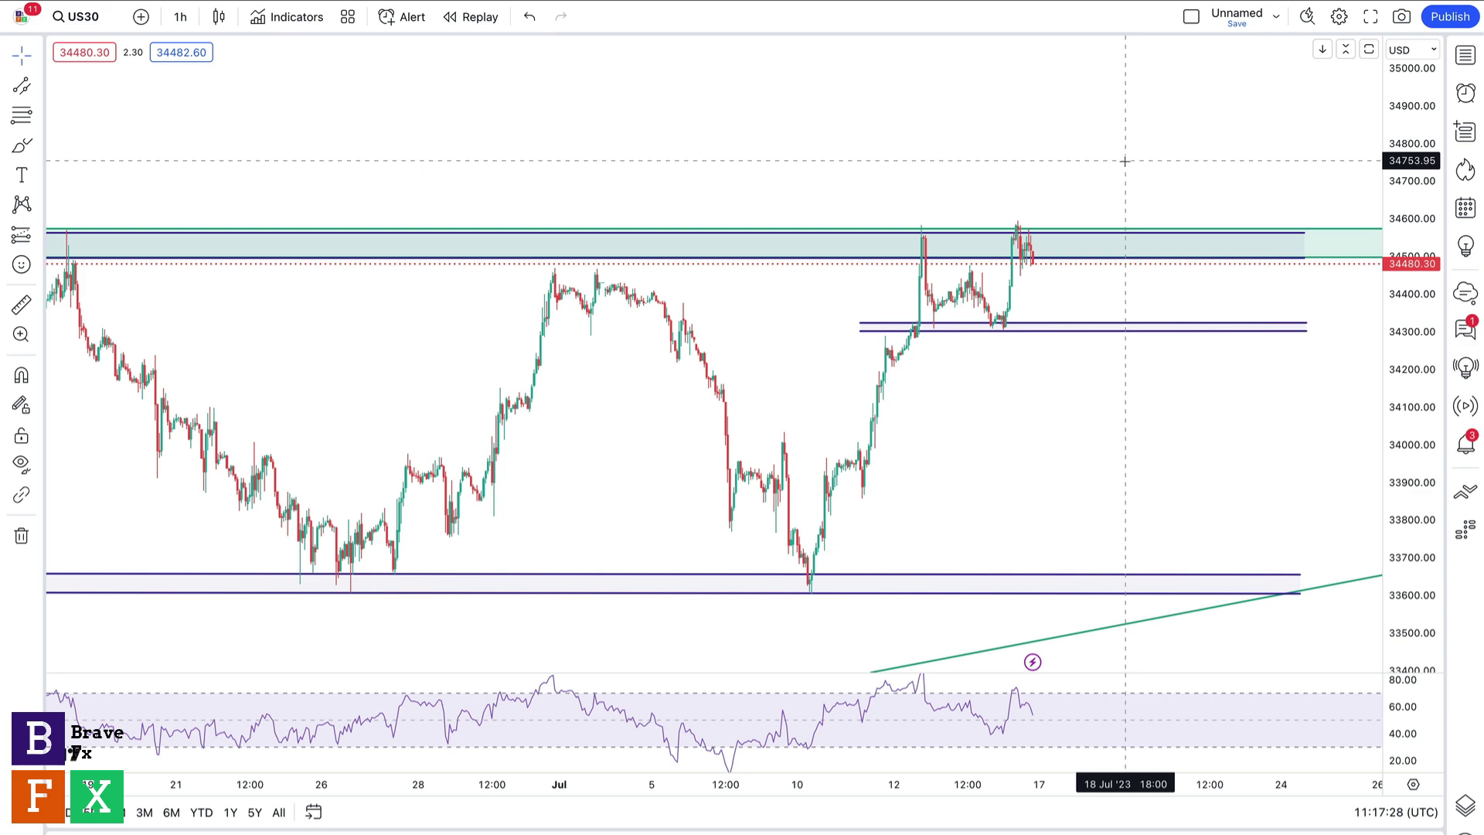
- Brush a path dropping from just below the upper zone, ranging around the 34,300 zone and falling to about 34,080
scroll(1103, 424, "right", 5)
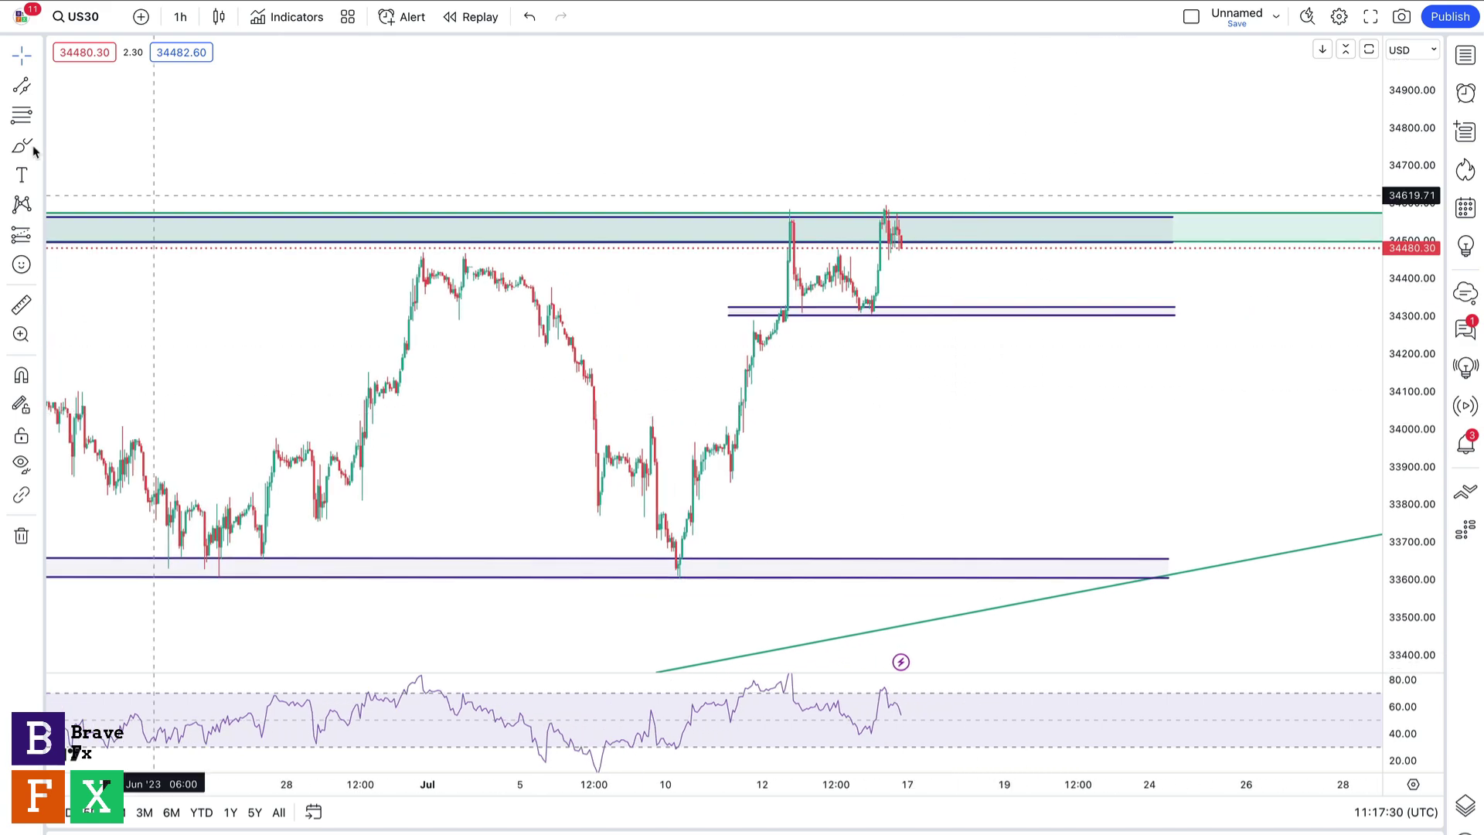
left_click(23, 147)
mouse_move(914, 253)
left_mouse_down()
mouse_move(935, 321)
mouse_move(993, 303)
mouse_move(1022, 398)
left_mouse_up()
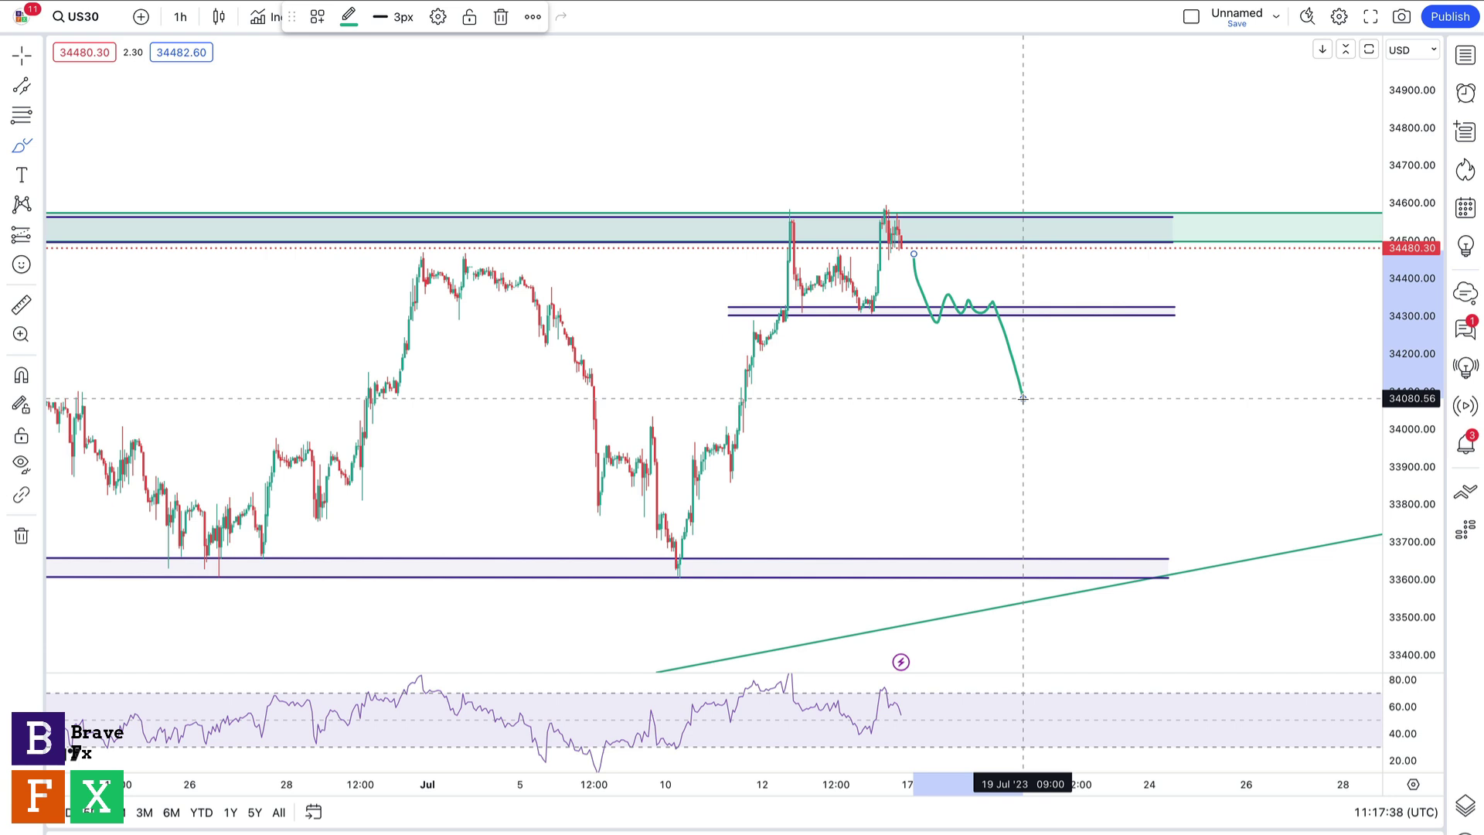
left_click_drag(1023, 398, 1023, 398)
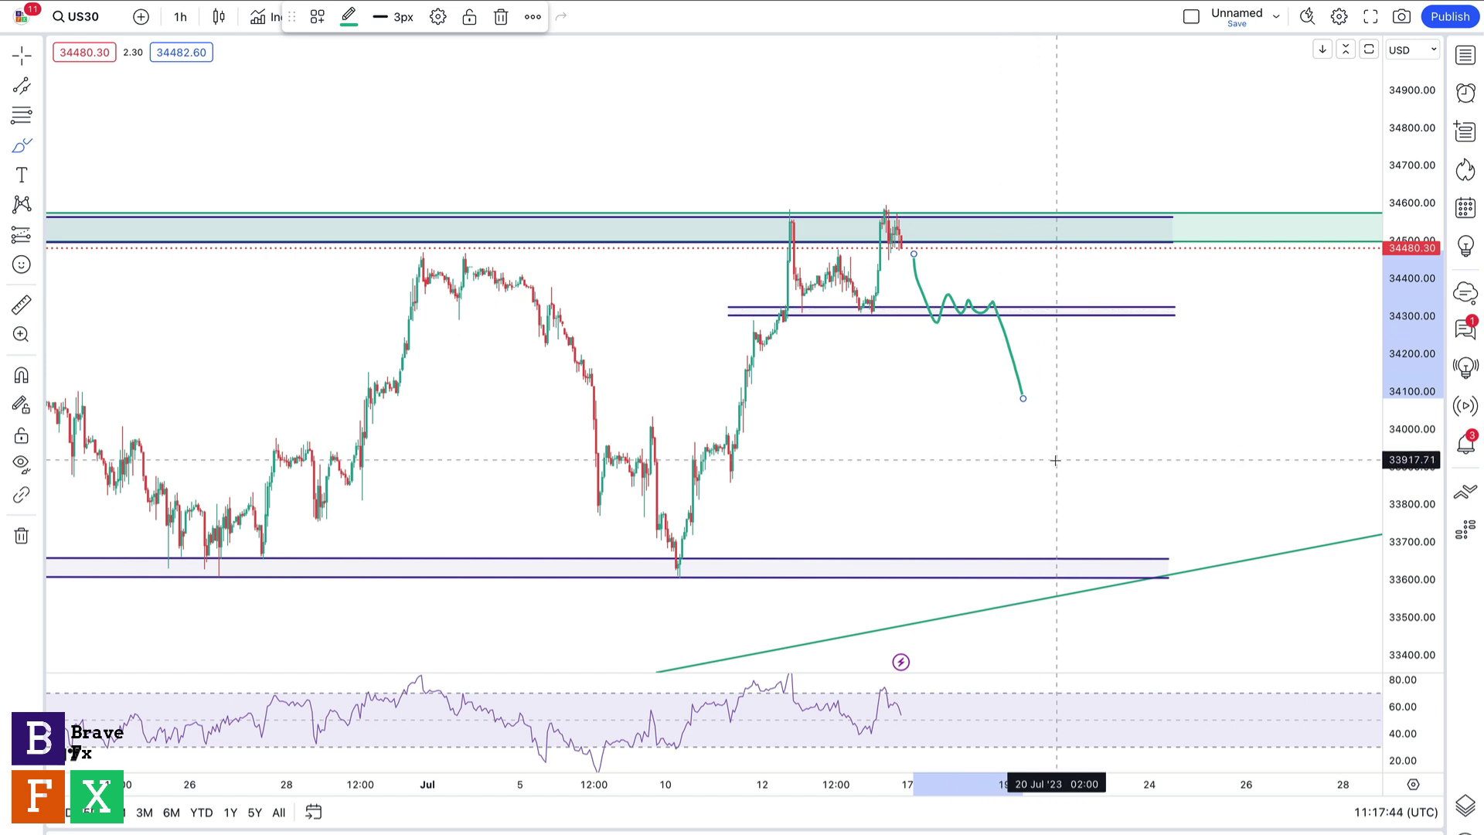
- Measure the price range from about 34,470 down to the 34,300 zone, and delete the measurement
left_click(38, 242)
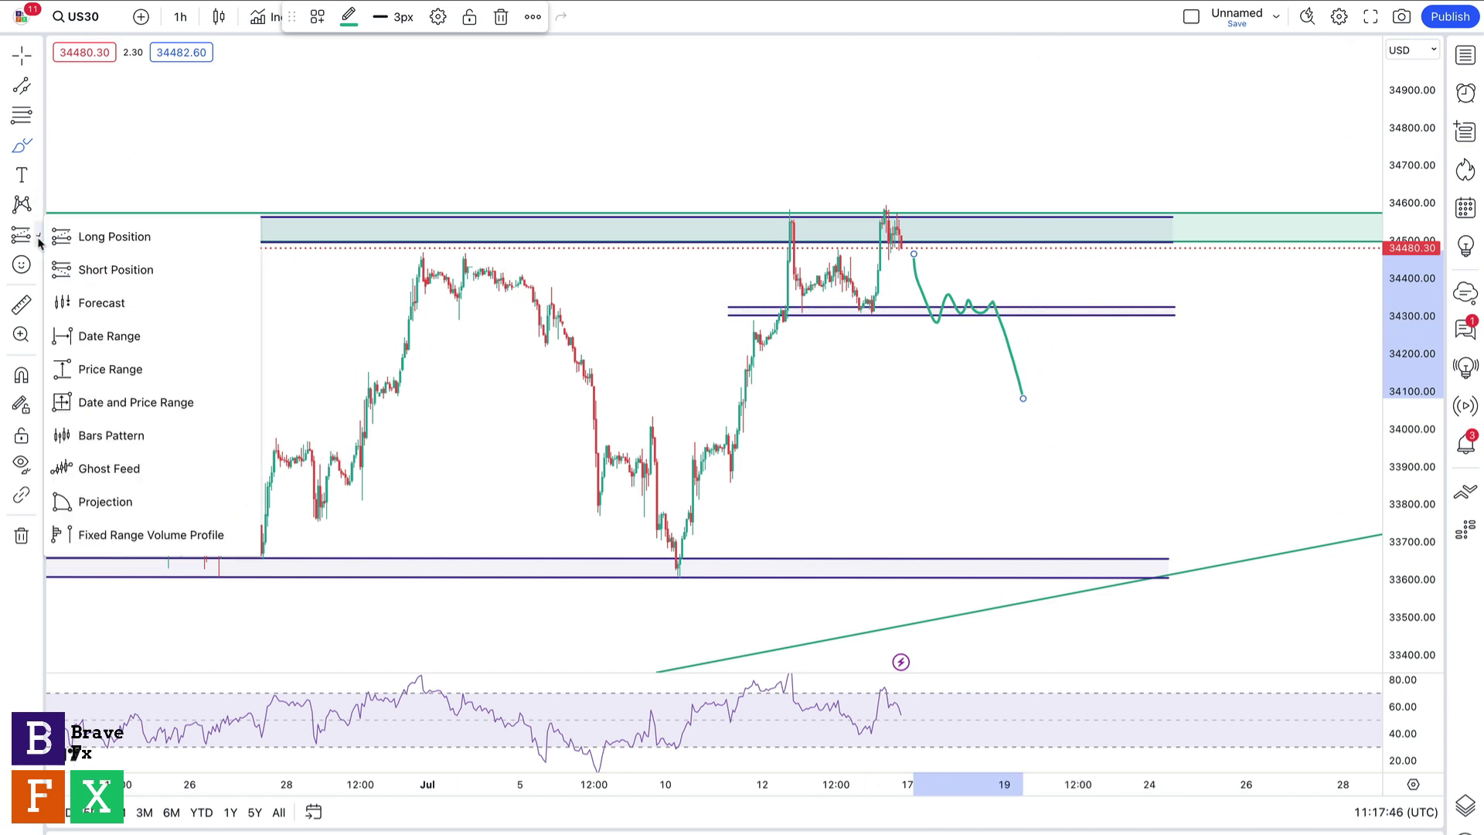
left_click(103, 361)
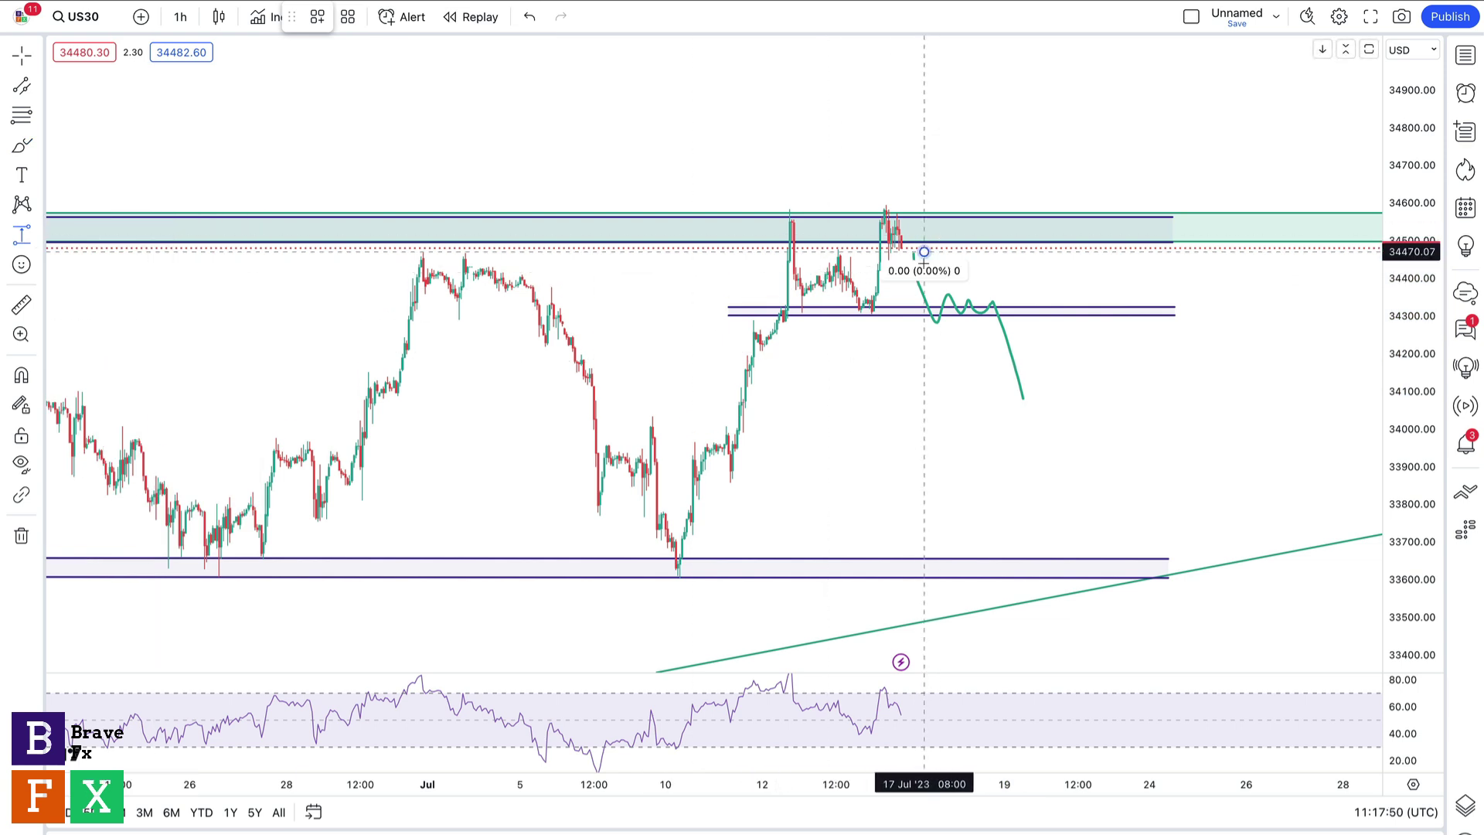
left_click(943, 315)
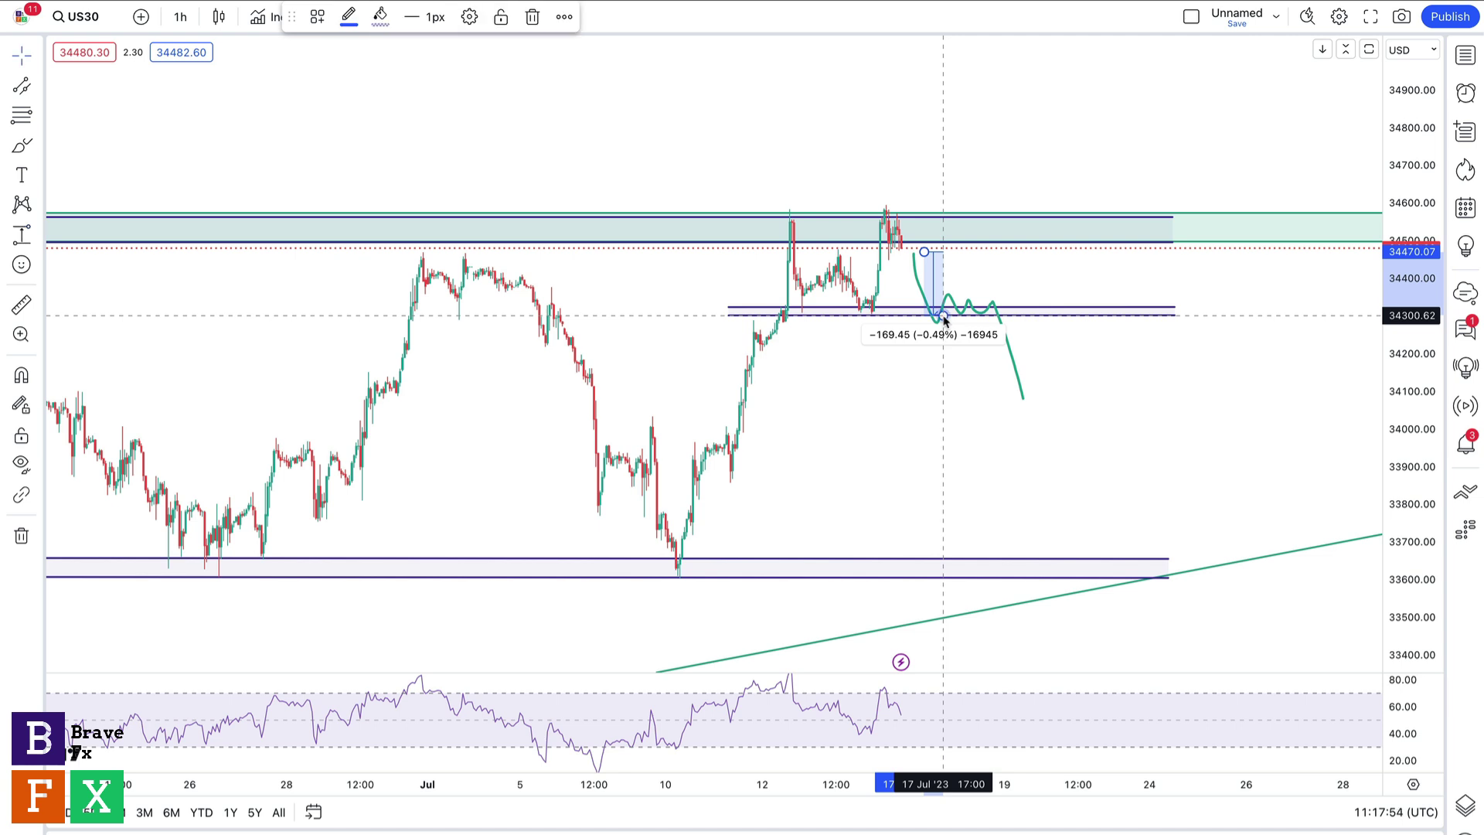
key("Delete")
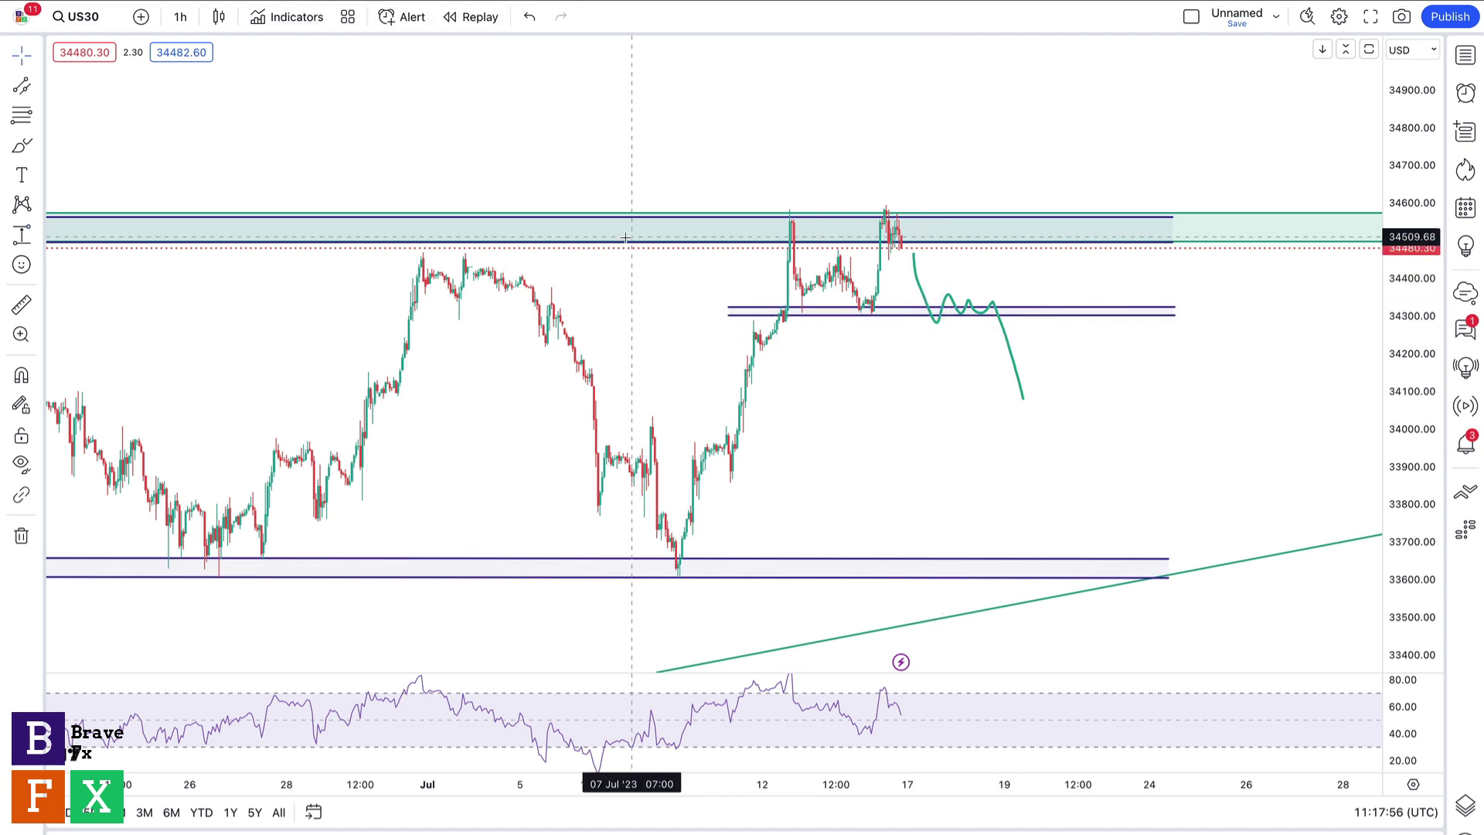
- Brush a rising path from the current price, and undo it together with the brushed drop path
left_click(20, 143)
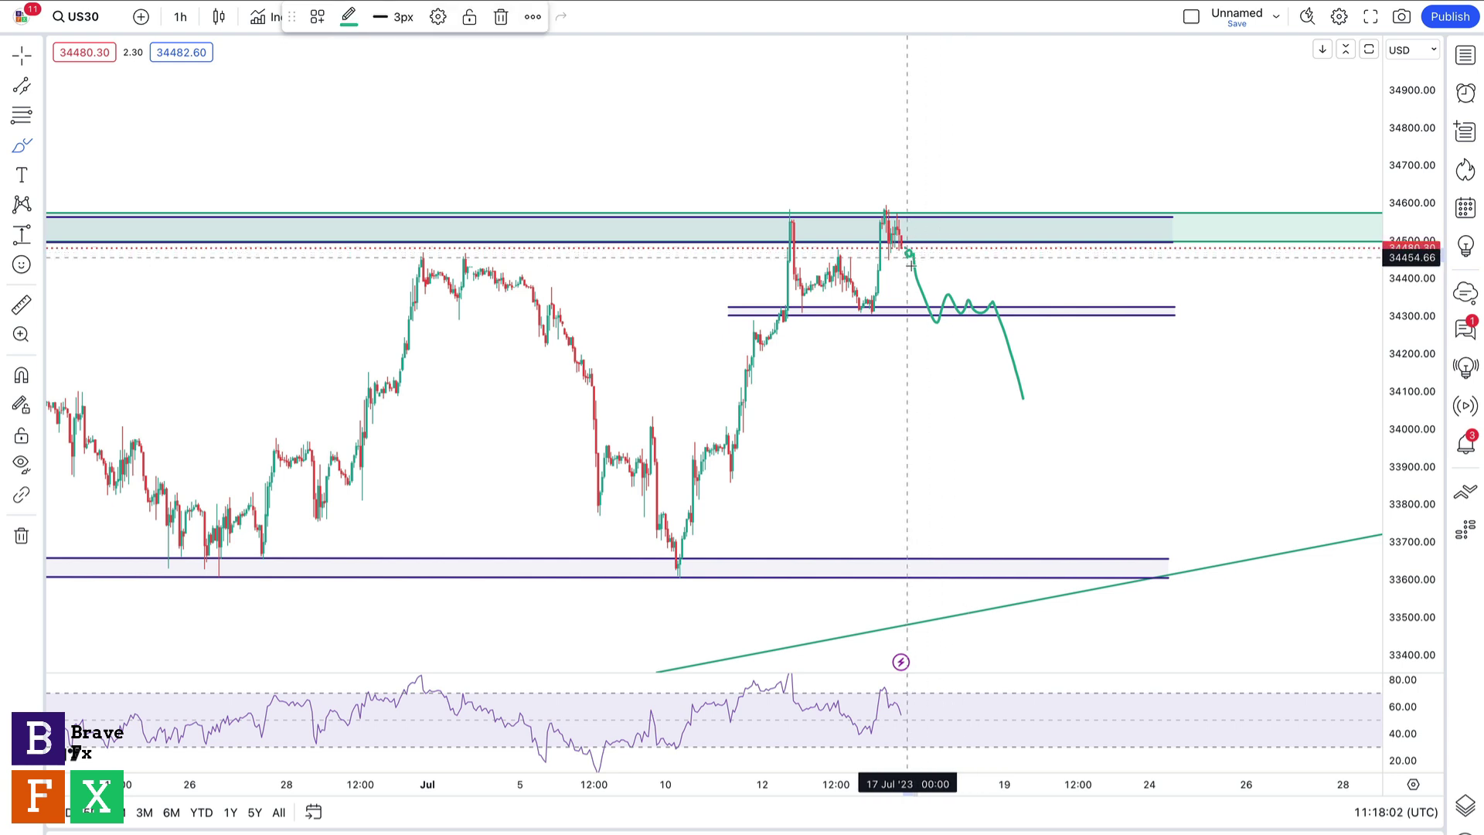
mouse_move(909, 259)
left_mouse_down()
mouse_move(917, 232)
mouse_move(926, 267)
mouse_move(943, 230)
mouse_move(965, 306)
mouse_move(986, 208)
mouse_move(1006, 308)
mouse_move(1053, 204)
mouse_move(1053, 115)
left_mouse_up()
key("ctrl+z")
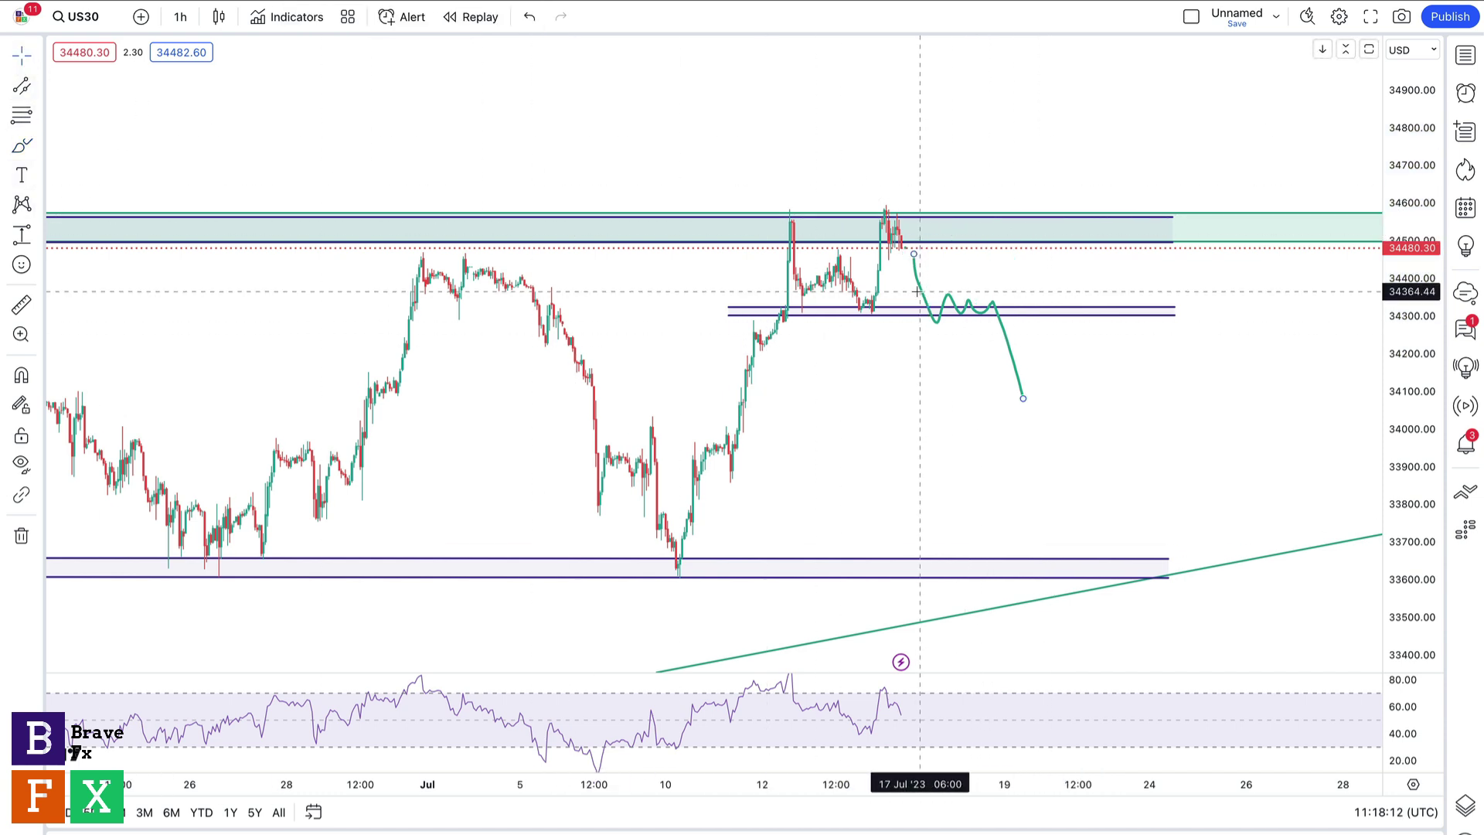
key("ctrl+z")
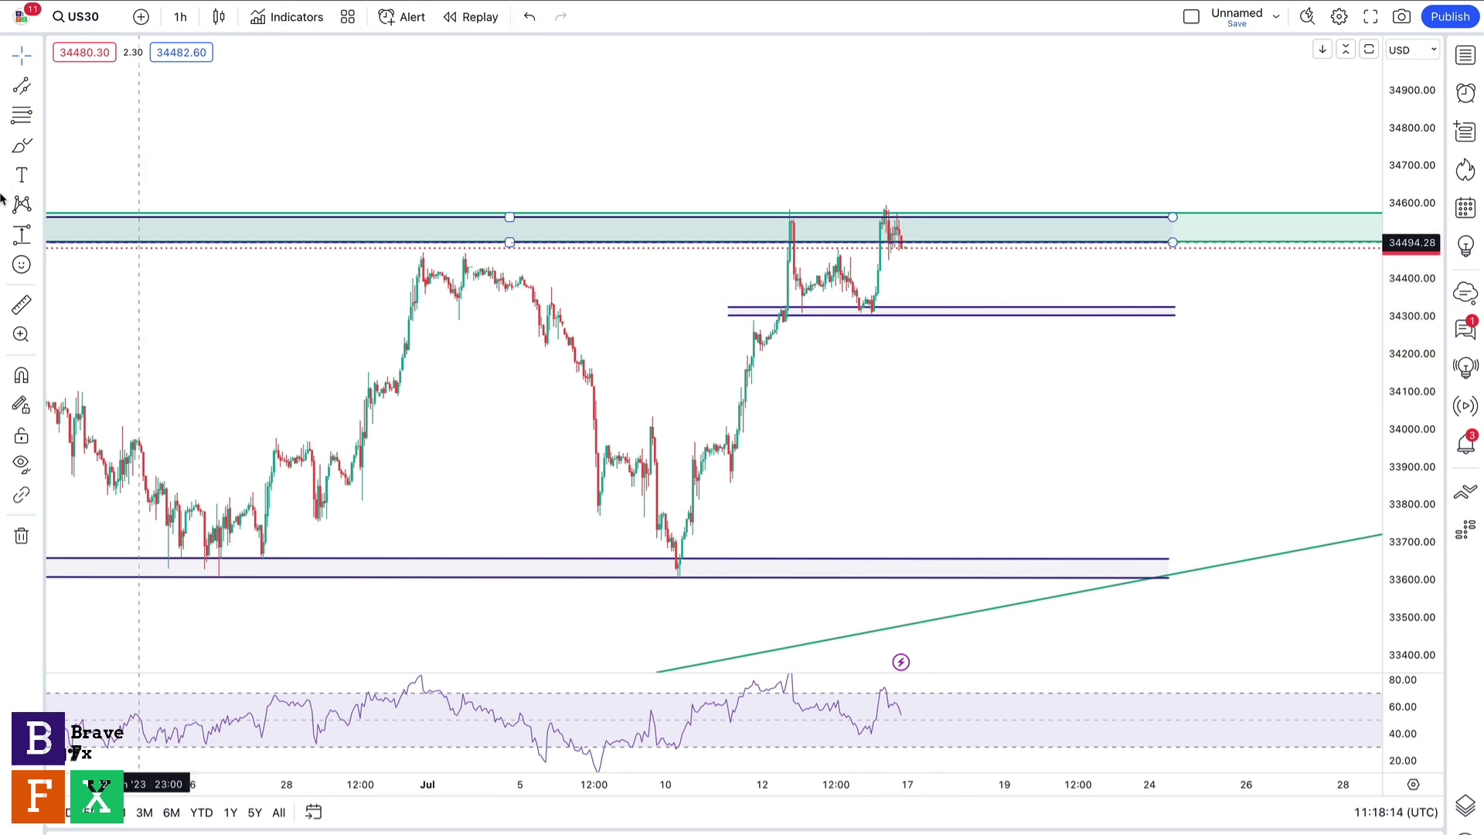
- Brush a path breaking out of the upper zone to about 34,900, and another ranging at the 34,300 zone before falling to about 33,890
left_click_drag(901, 246, 983, 222)
left_click_drag(1005, 132, 1006, 87)
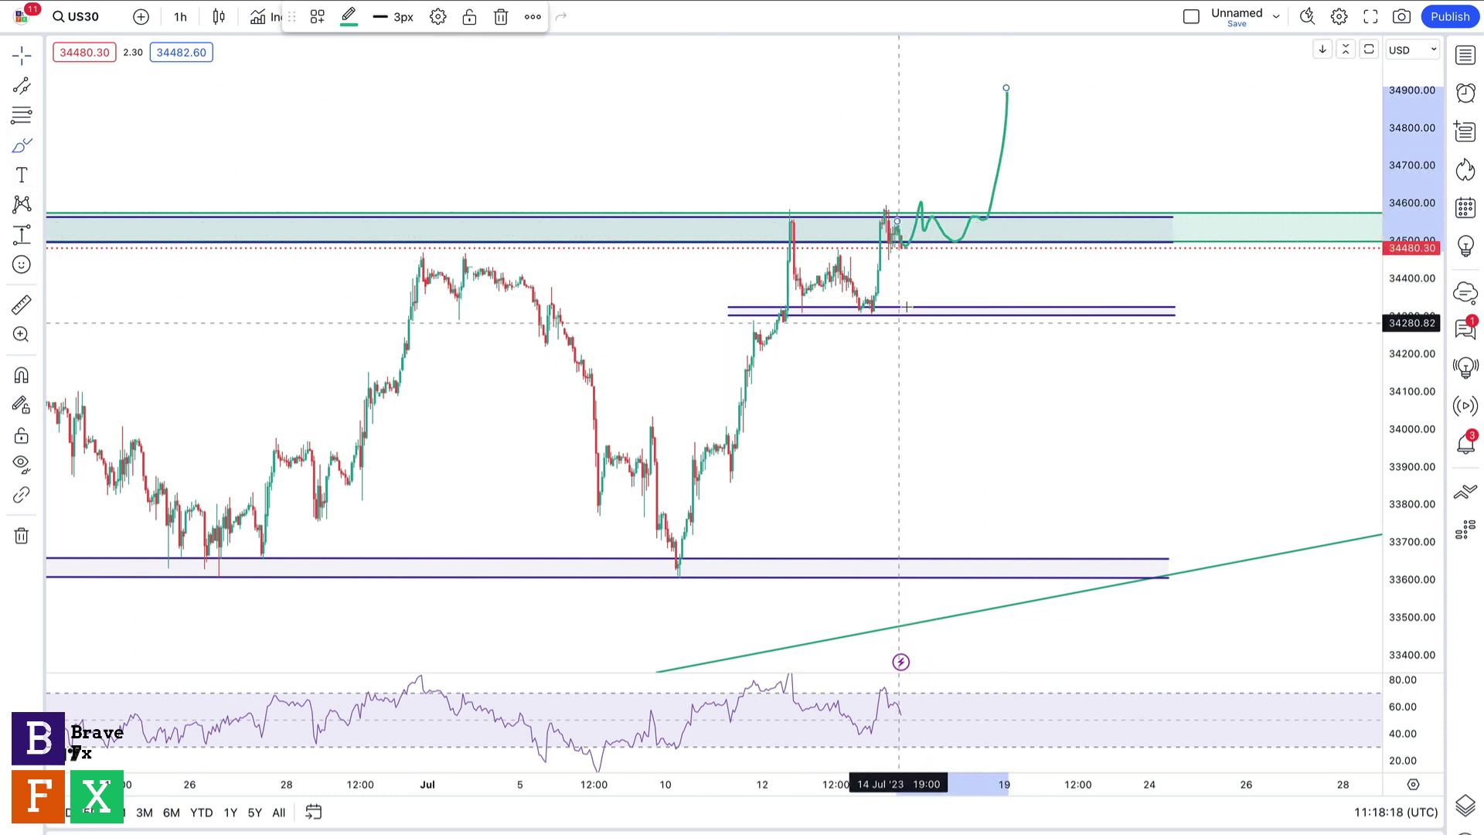
mouse_move(906, 255)
left_mouse_down()
mouse_move(925, 323)
mouse_move(947, 298)
mouse_move(994, 312)
mouse_move(1014, 470)
left_mouse_up()
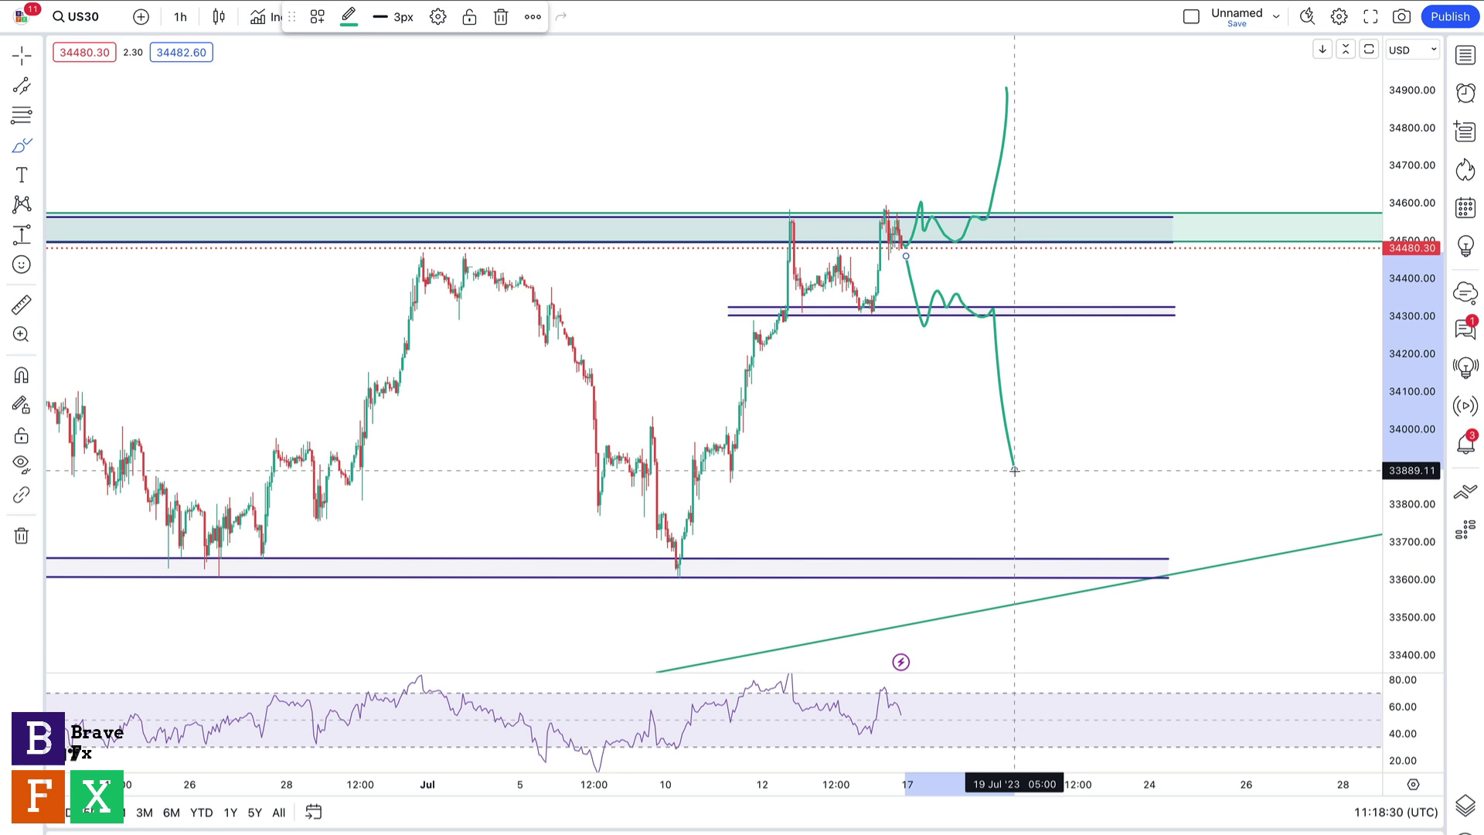
left_click_drag(1015, 469, 1014, 469)
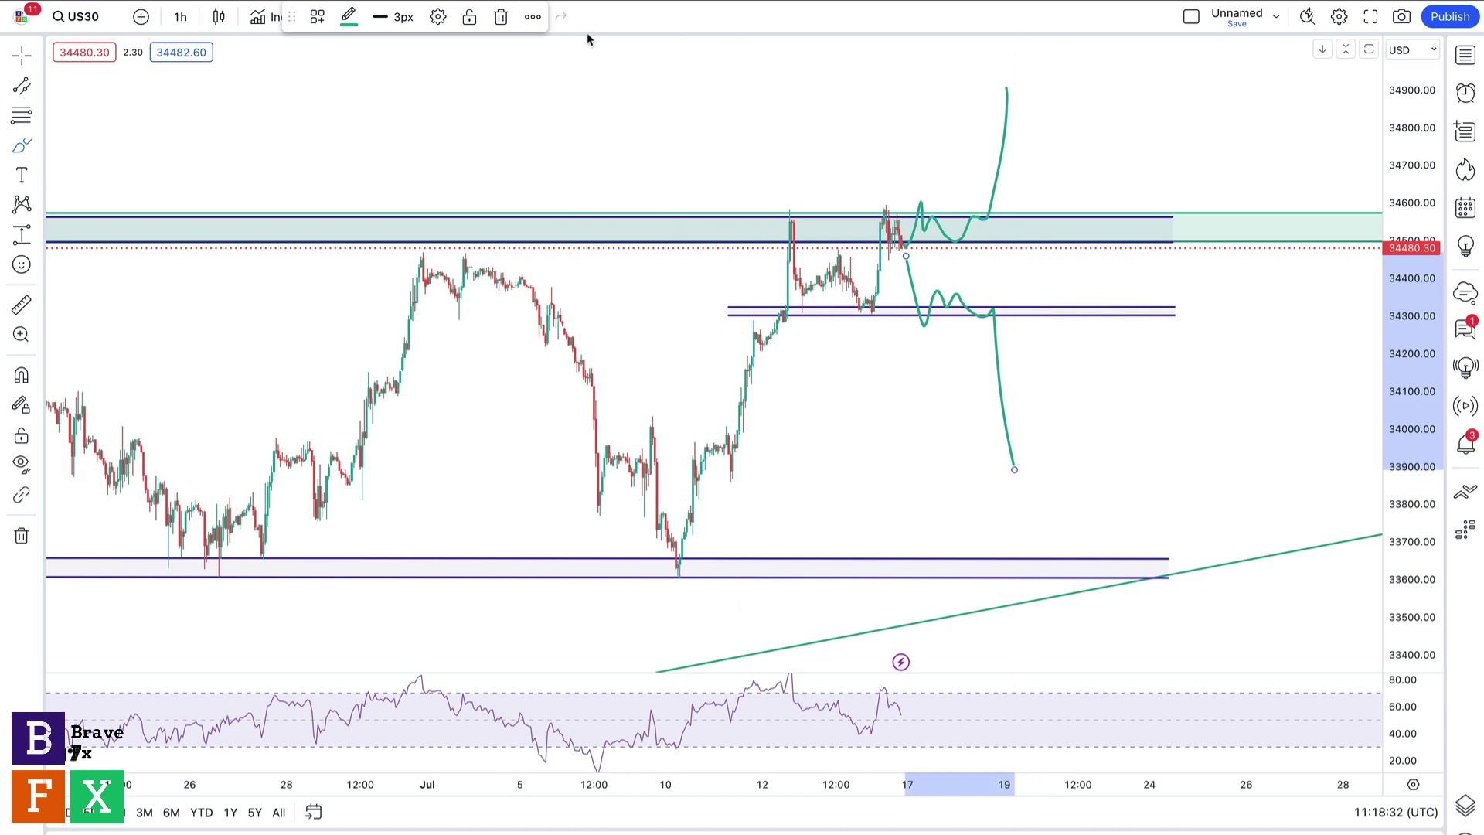
- Switch to the USOIL chart and set its timeframe to 1 day
key("ctrl+Tab")
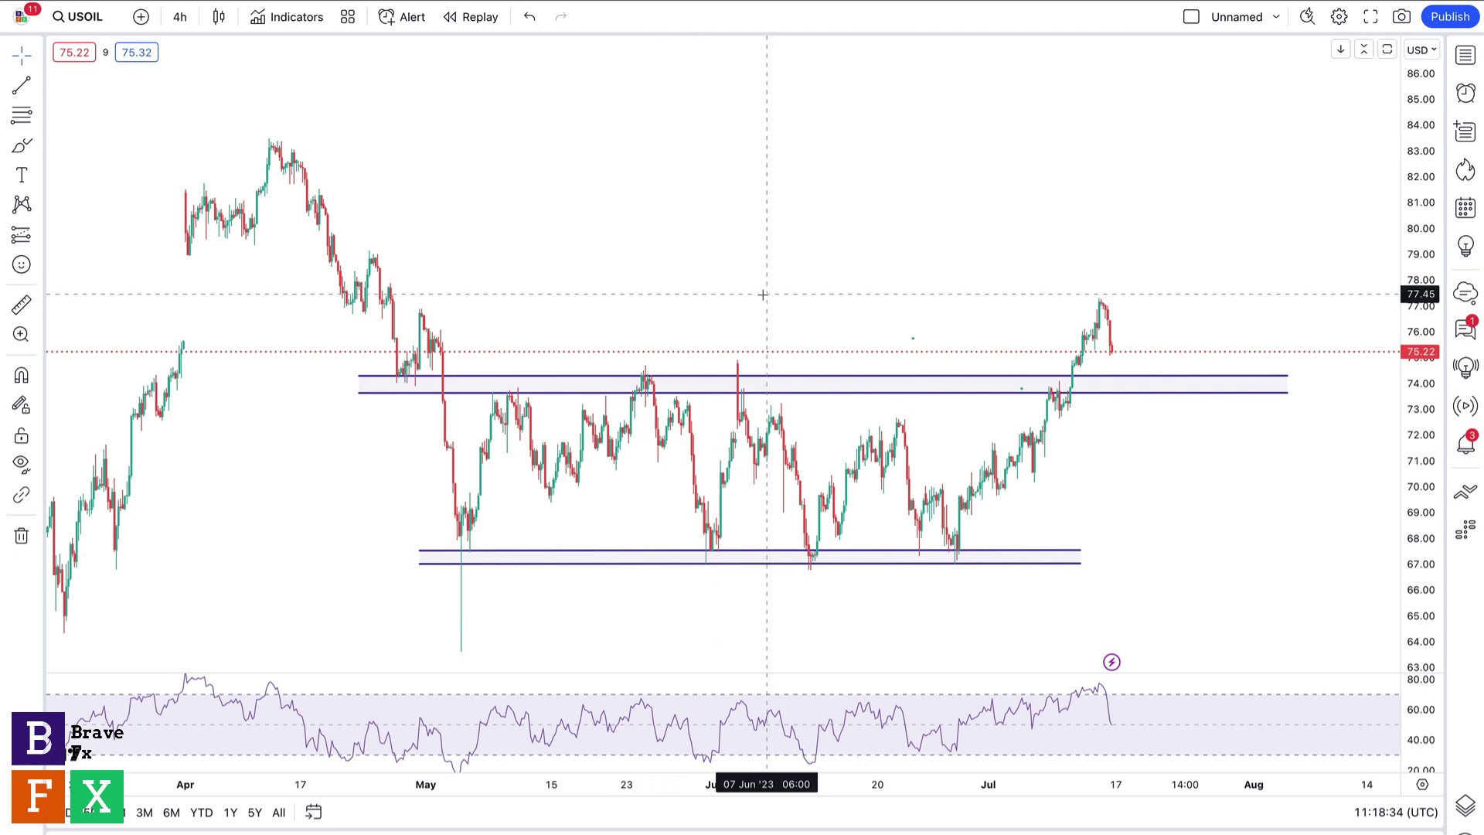
left_click(180, 17)
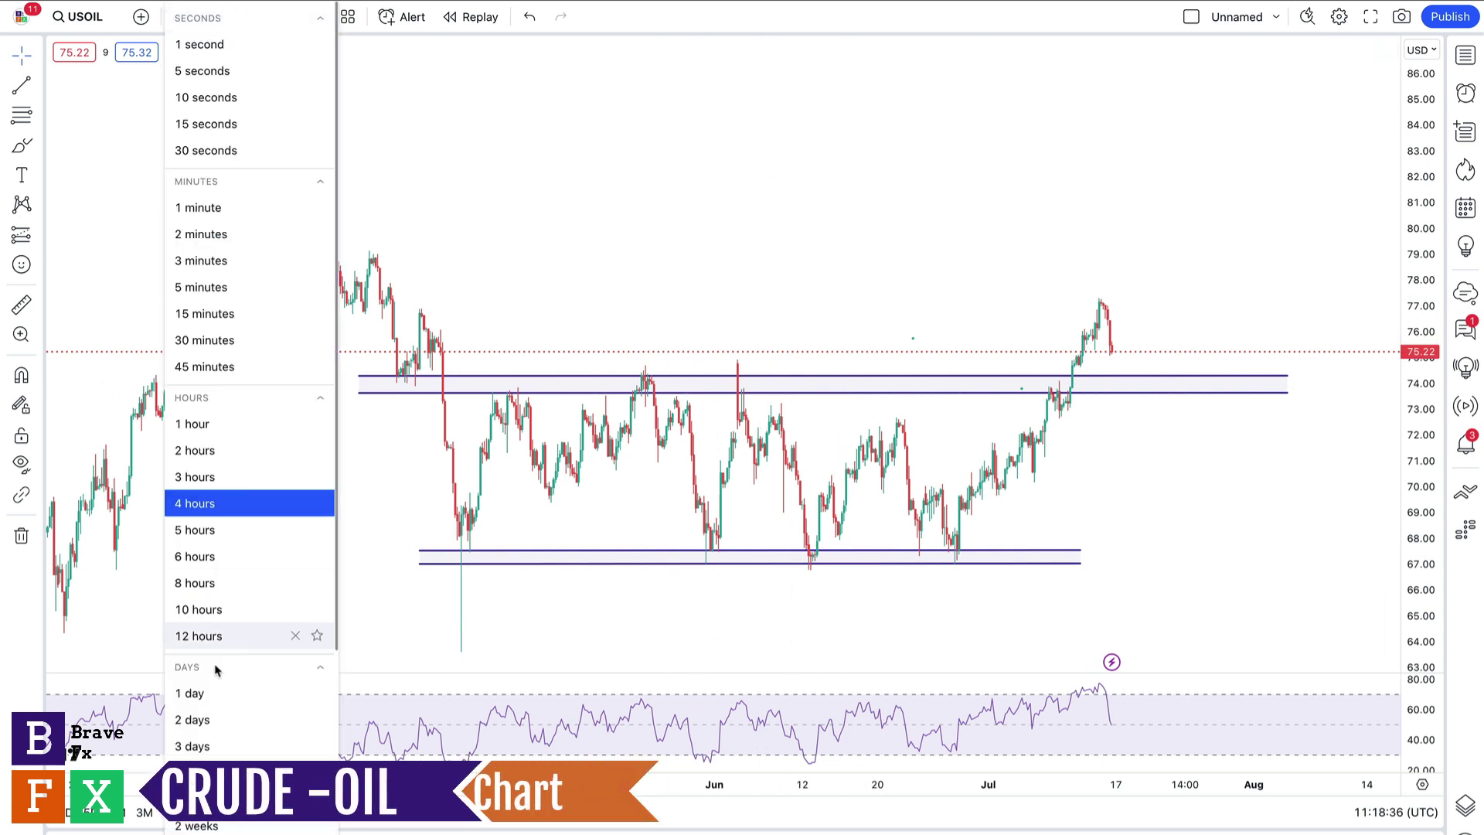
left_click(199, 701)
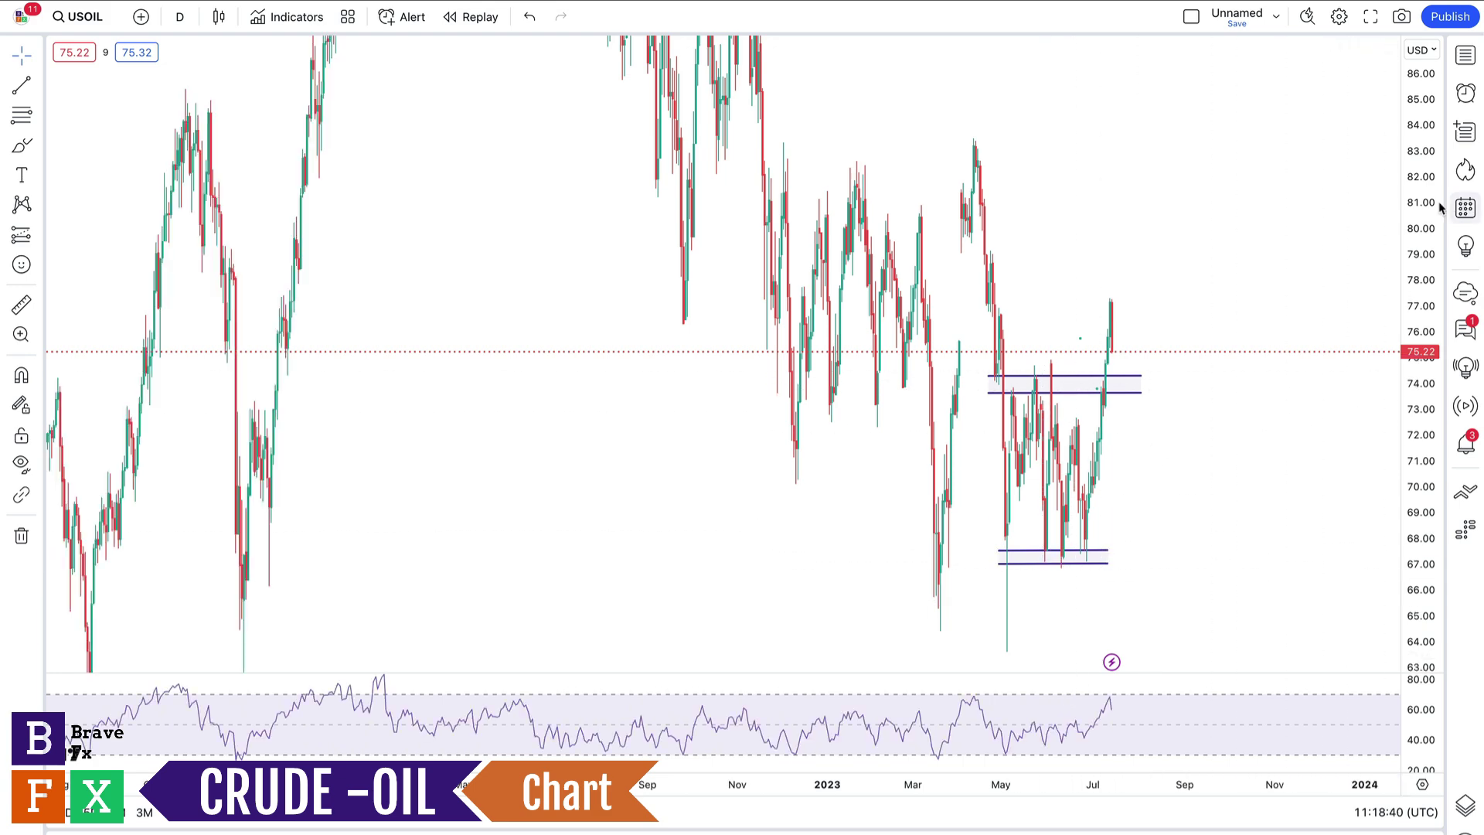
- Brush loops marking the resistance area around 80 to 84, and a curve falling from the July high to about 67
left_click_drag(1421, 334, 1422, 402)
left_click_drag(1142, 331, 1106, 481)
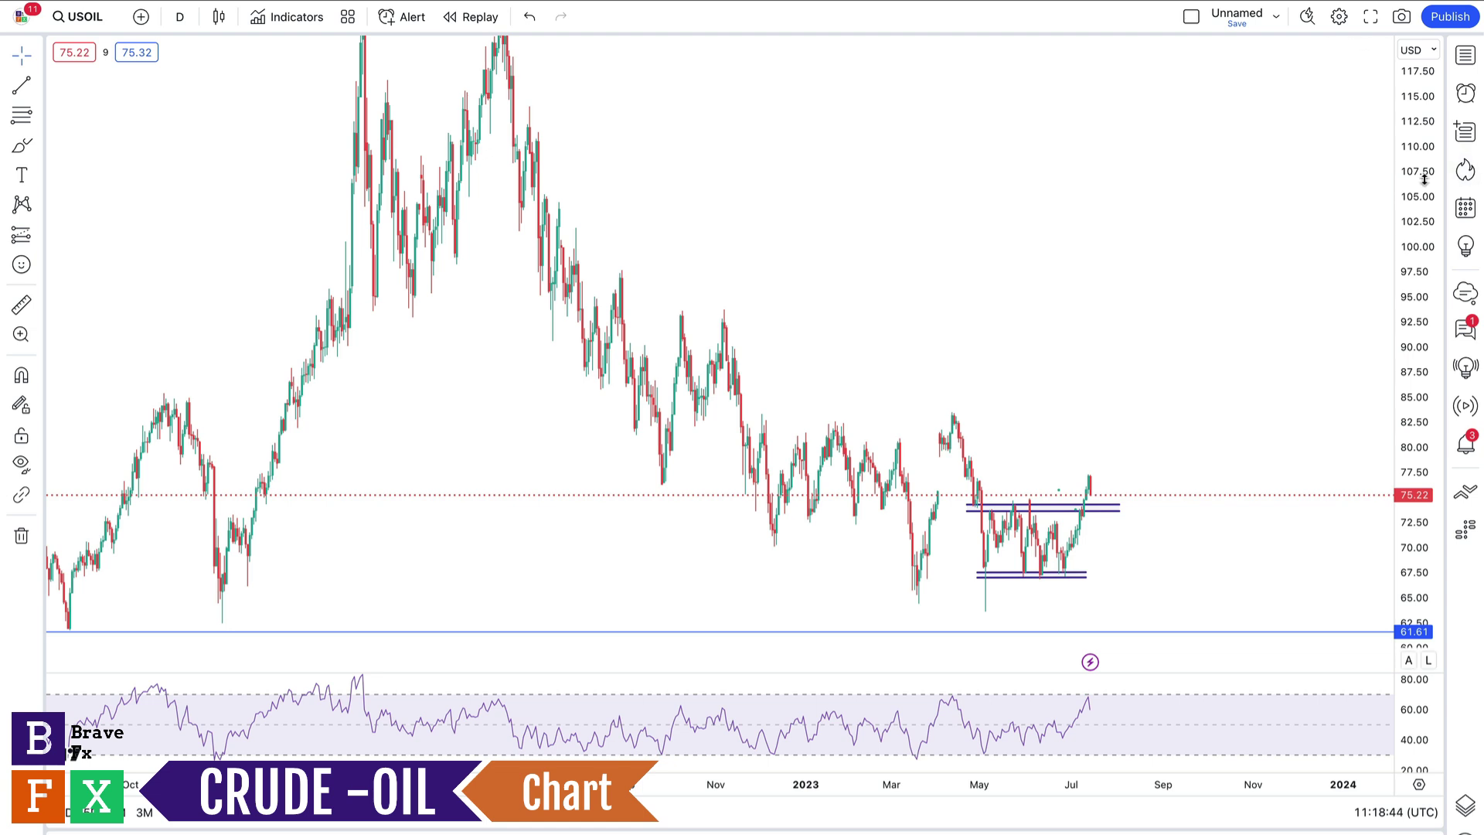
left_click_drag(1425, 259, 1425, 285)
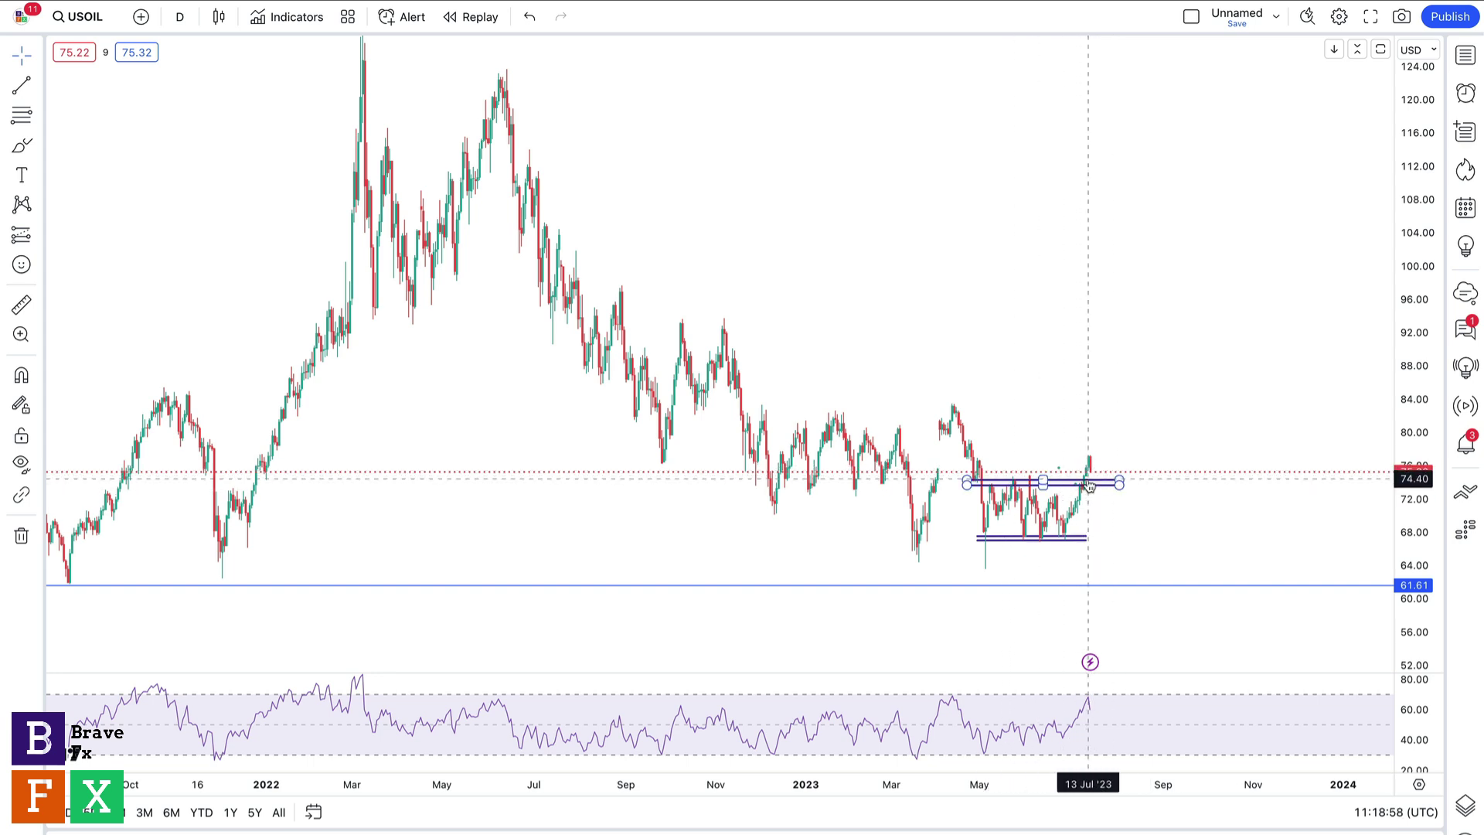
left_click(23, 146)
mouse_move(988, 403)
left_mouse_down()
mouse_move(743, 404)
mouse_move(1052, 397)
mouse_move(804, 412)
left_mouse_up()
mouse_move(1021, 430)
left_mouse_down()
mouse_move(837, 413)
mouse_move(897, 410)
mouse_move(816, 418)
mouse_move(1005, 428)
left_mouse_up()
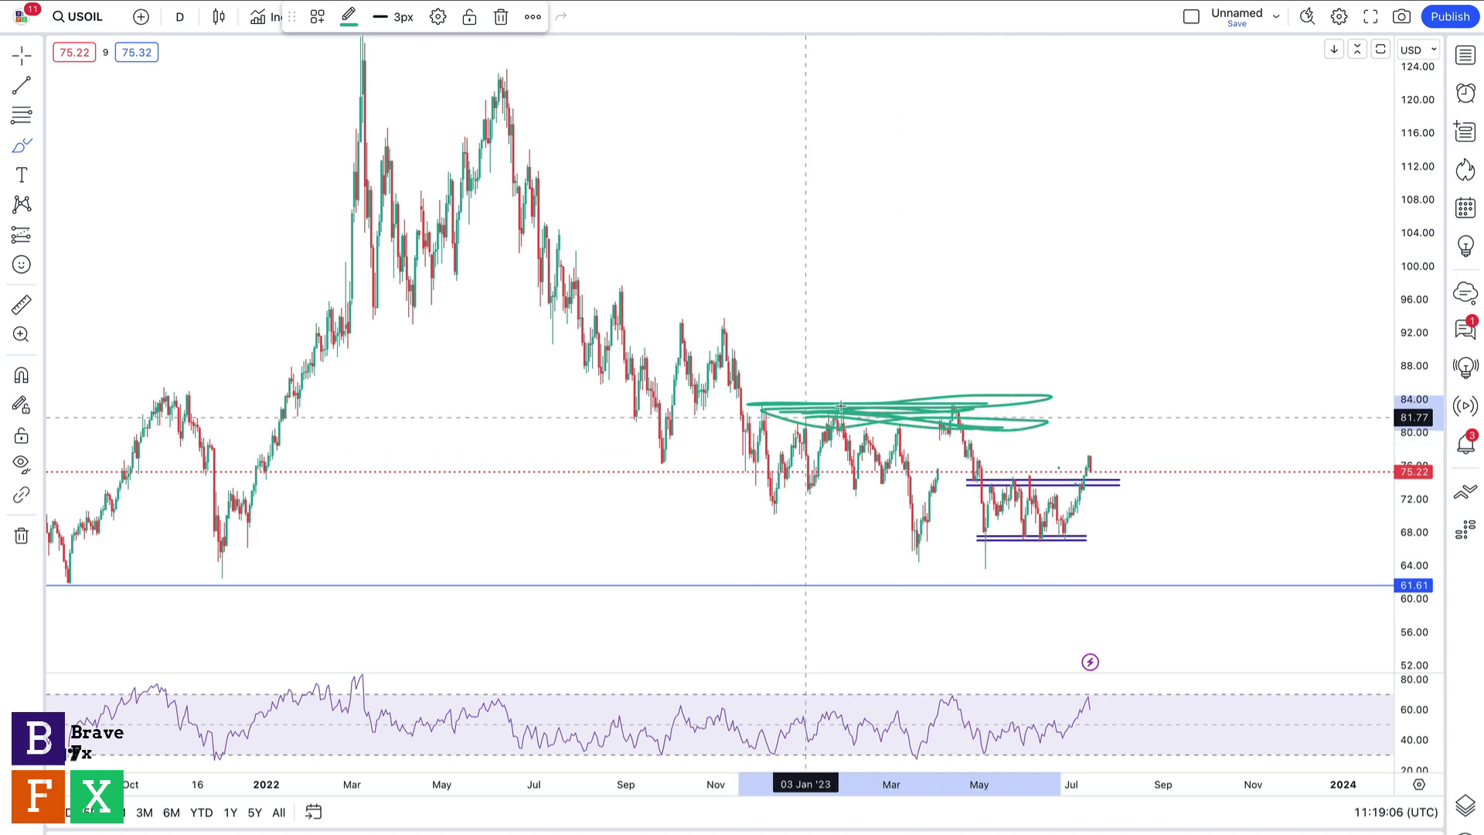
left_click(1085, 481)
left_click_drag(1089, 457, 1132, 521)
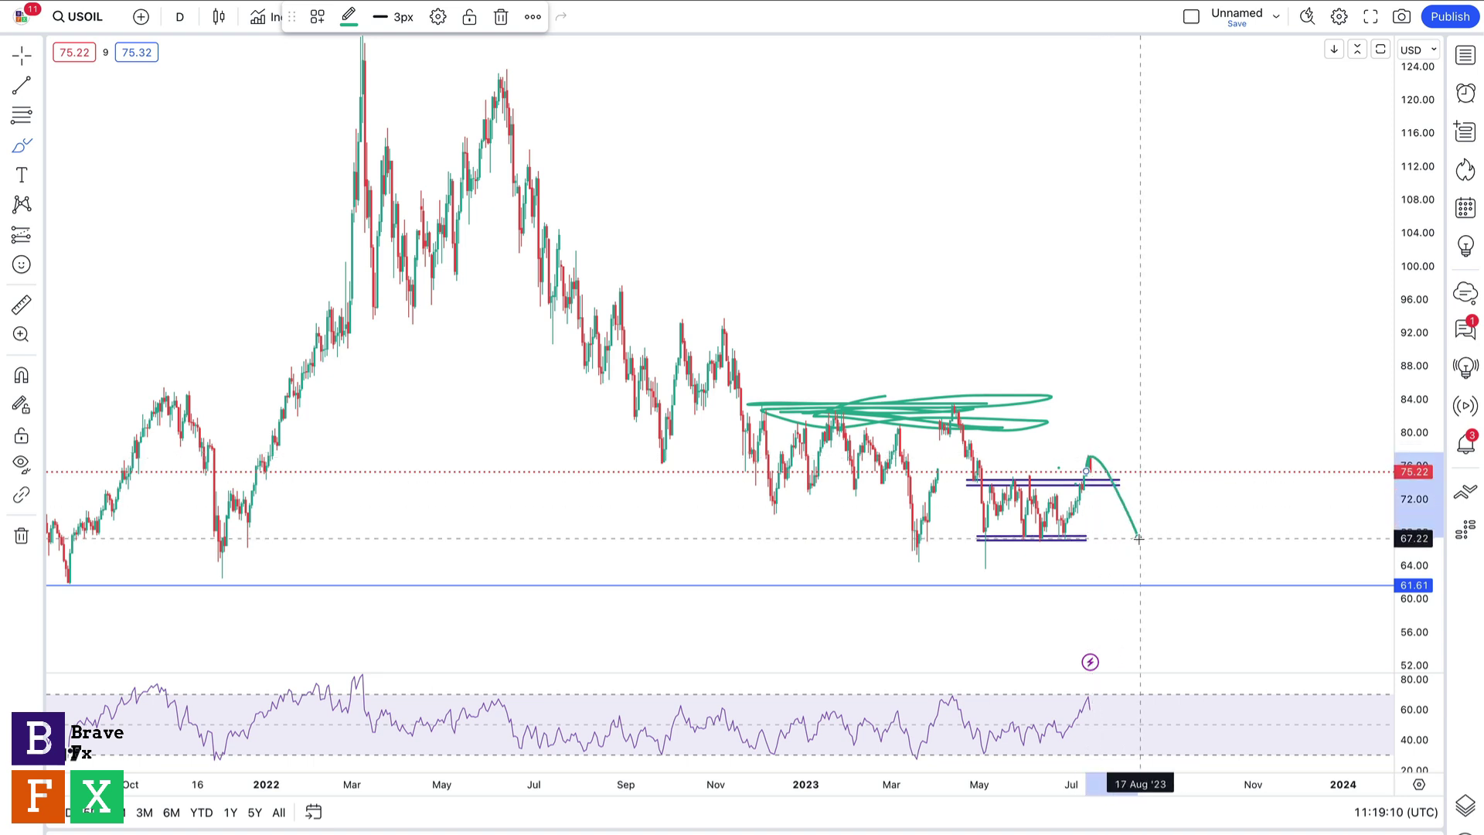
- Undo the brushed resistance loops and the falling curve on the USOIL chart
key("ctrl")
key("ctrl+z")
key("ctrl+z")
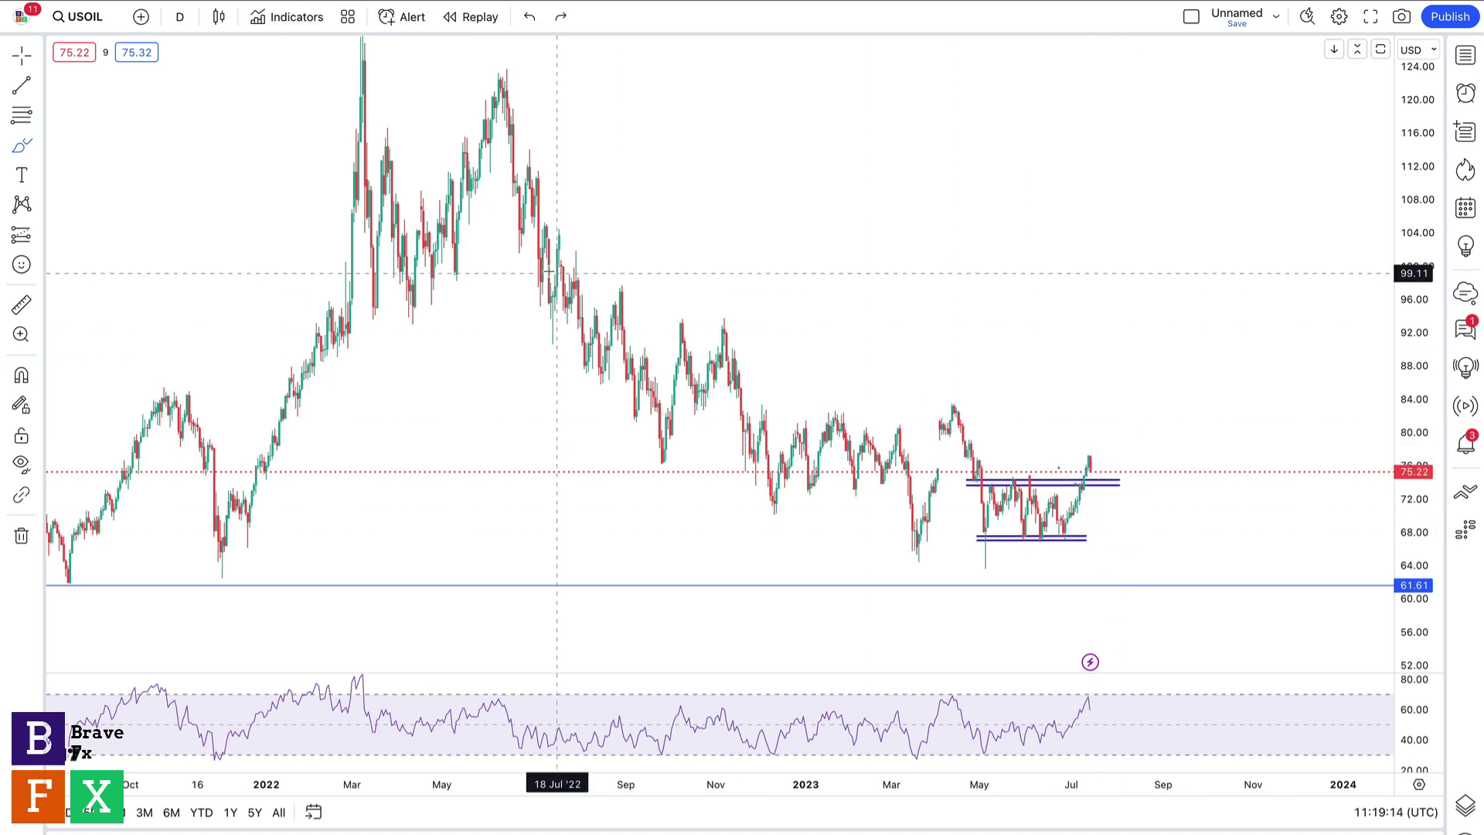
- Switch the USOIL chart to the 2-hour timeframe and reset its price scaling
left_click(179, 16)
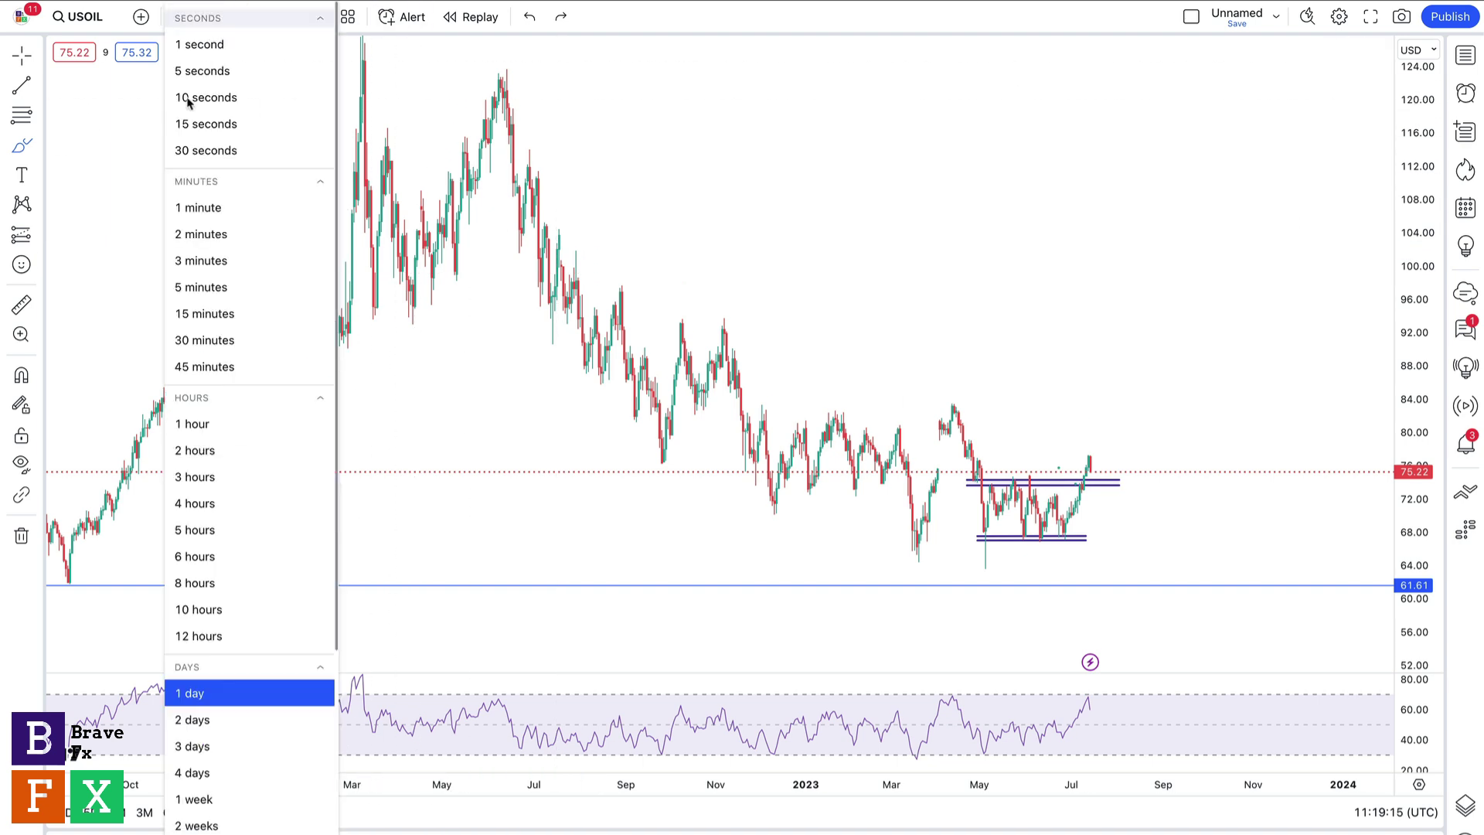
left_click(199, 450)
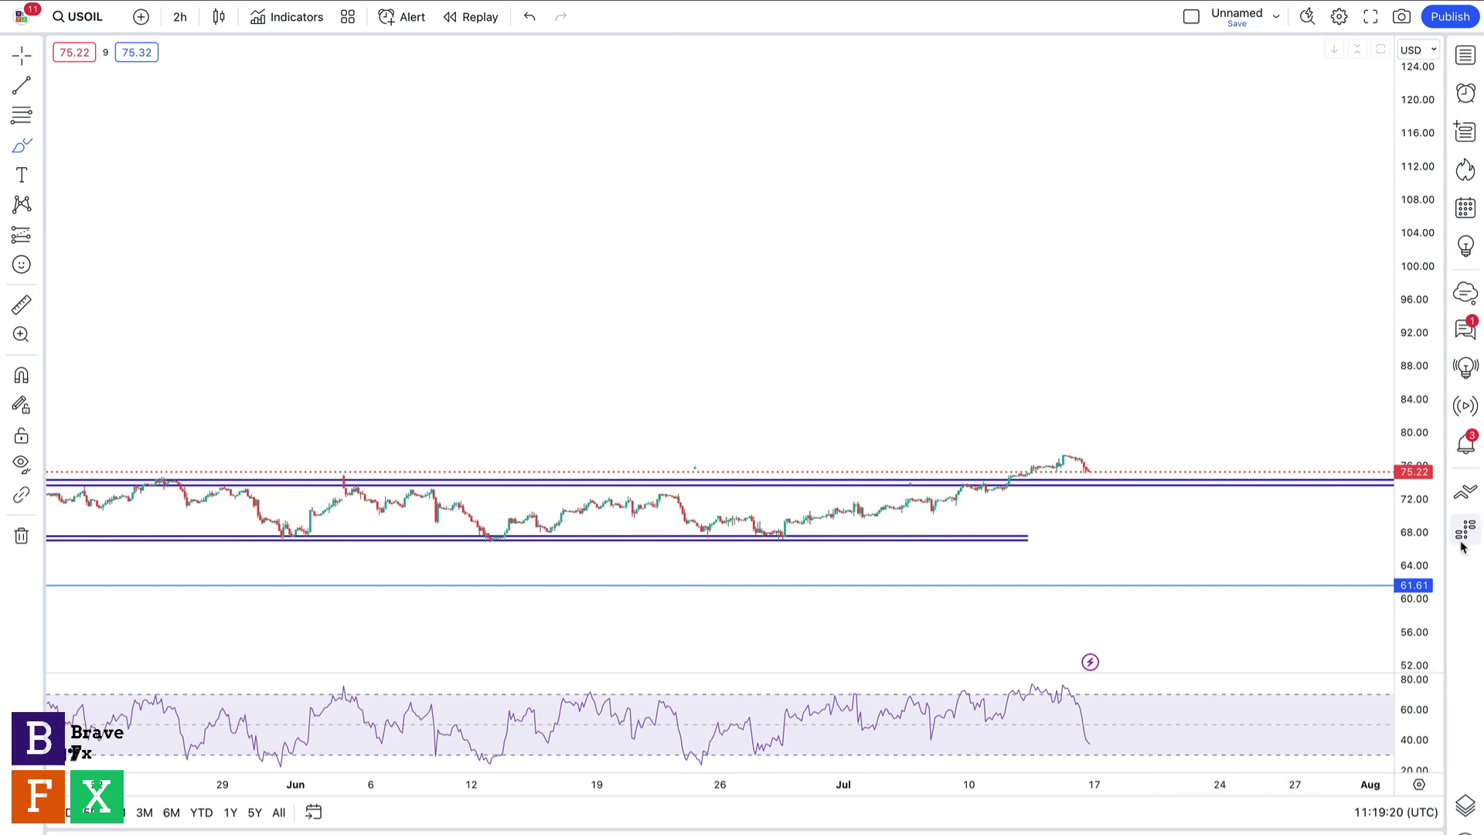
left_click_drag(1394, 433, 1235, 255)
left_click_drag(1025, 554, 1027, 101)
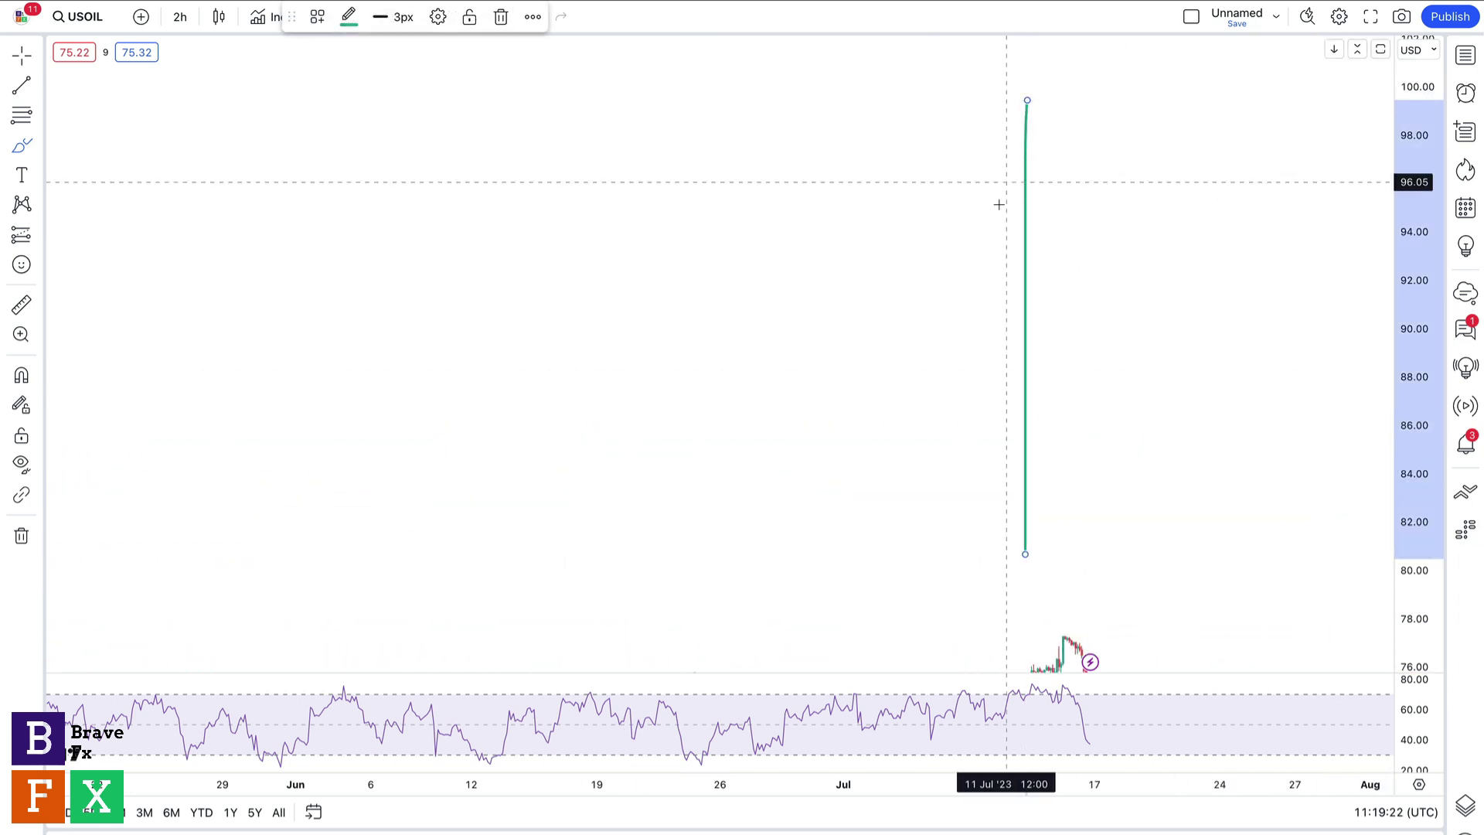
left_click(501, 16)
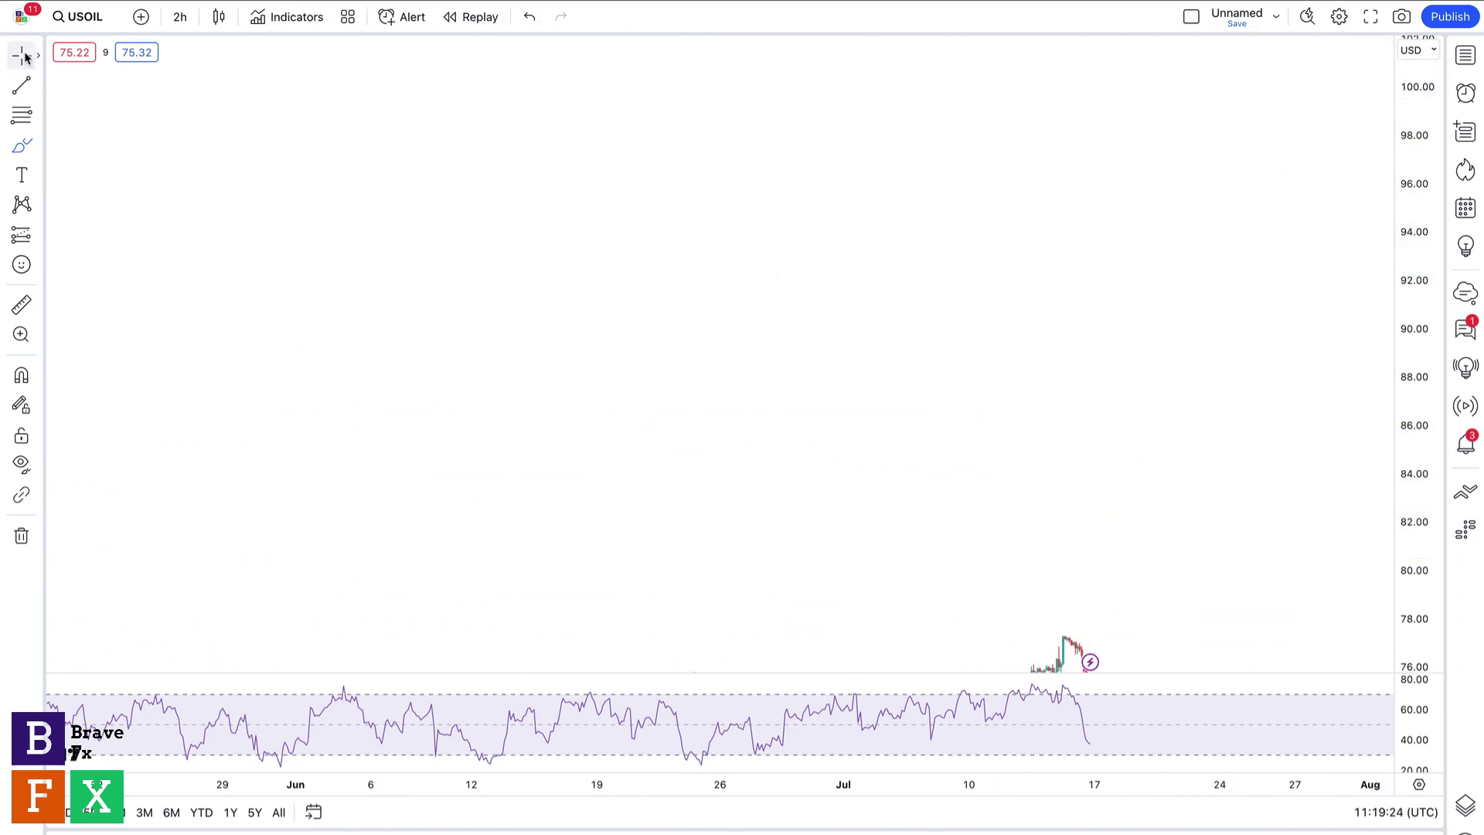
left_click(669, 758)
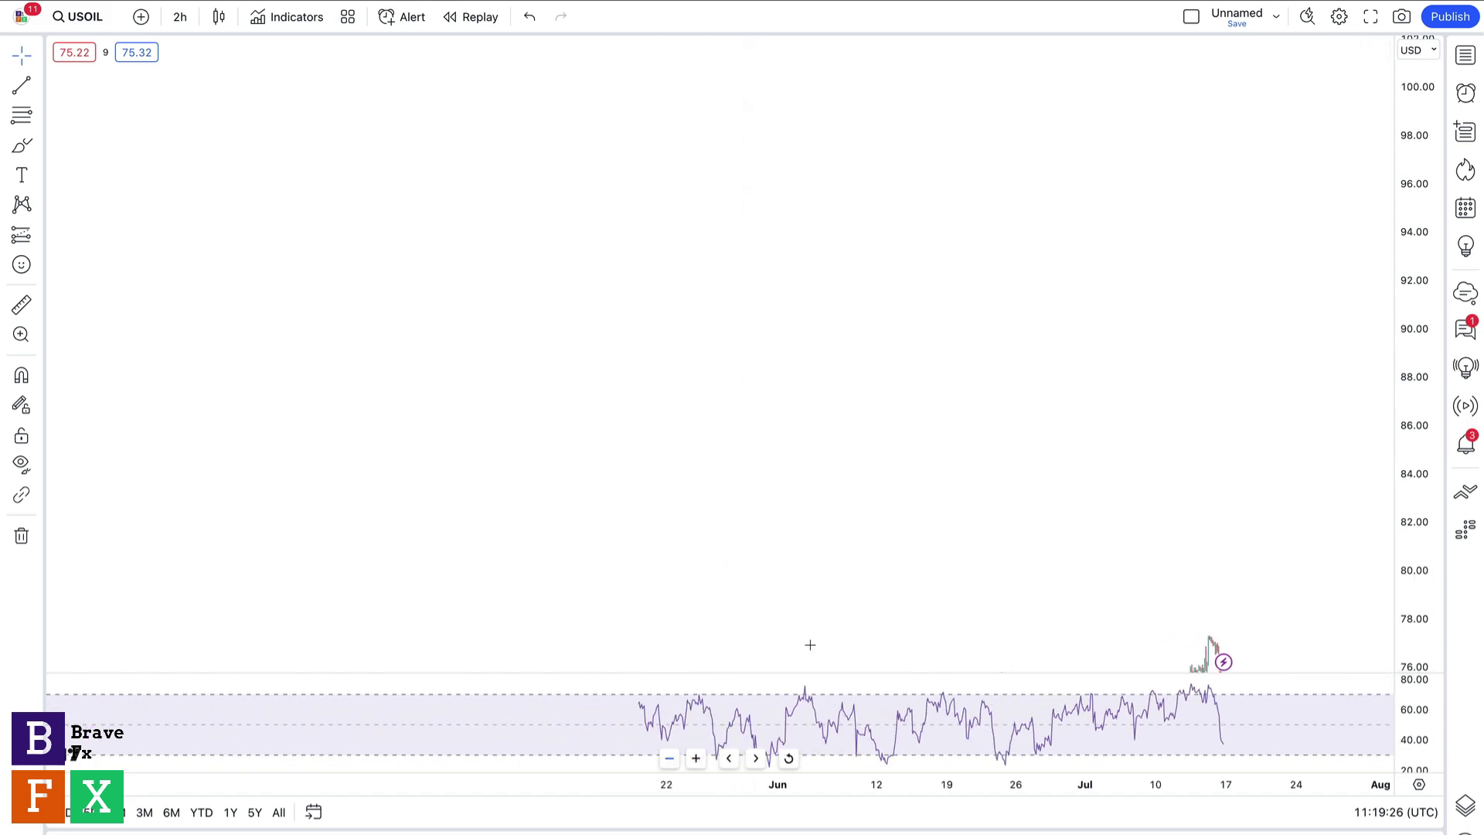
key("alt+r")
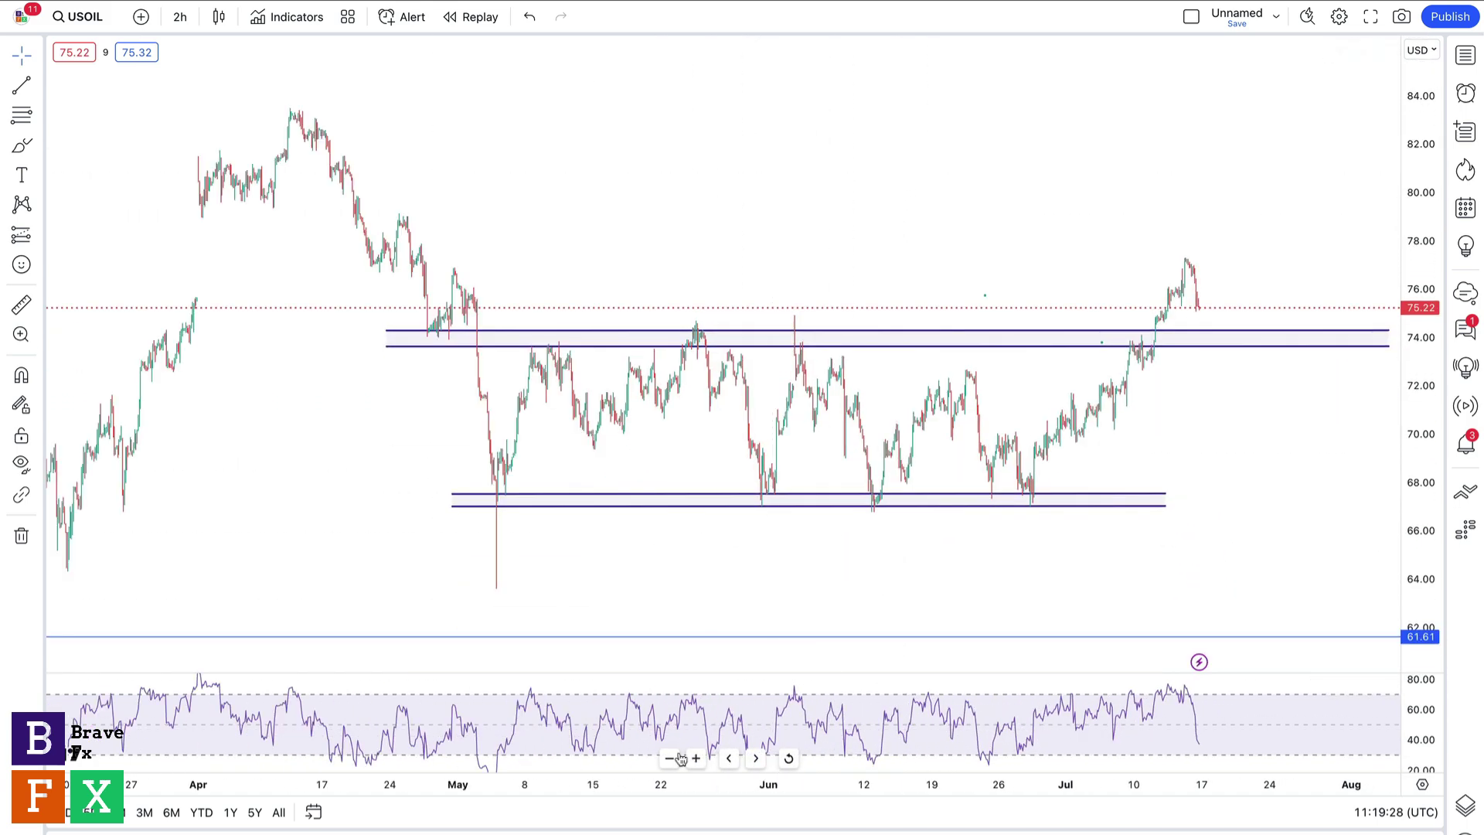
left_click(679, 759)
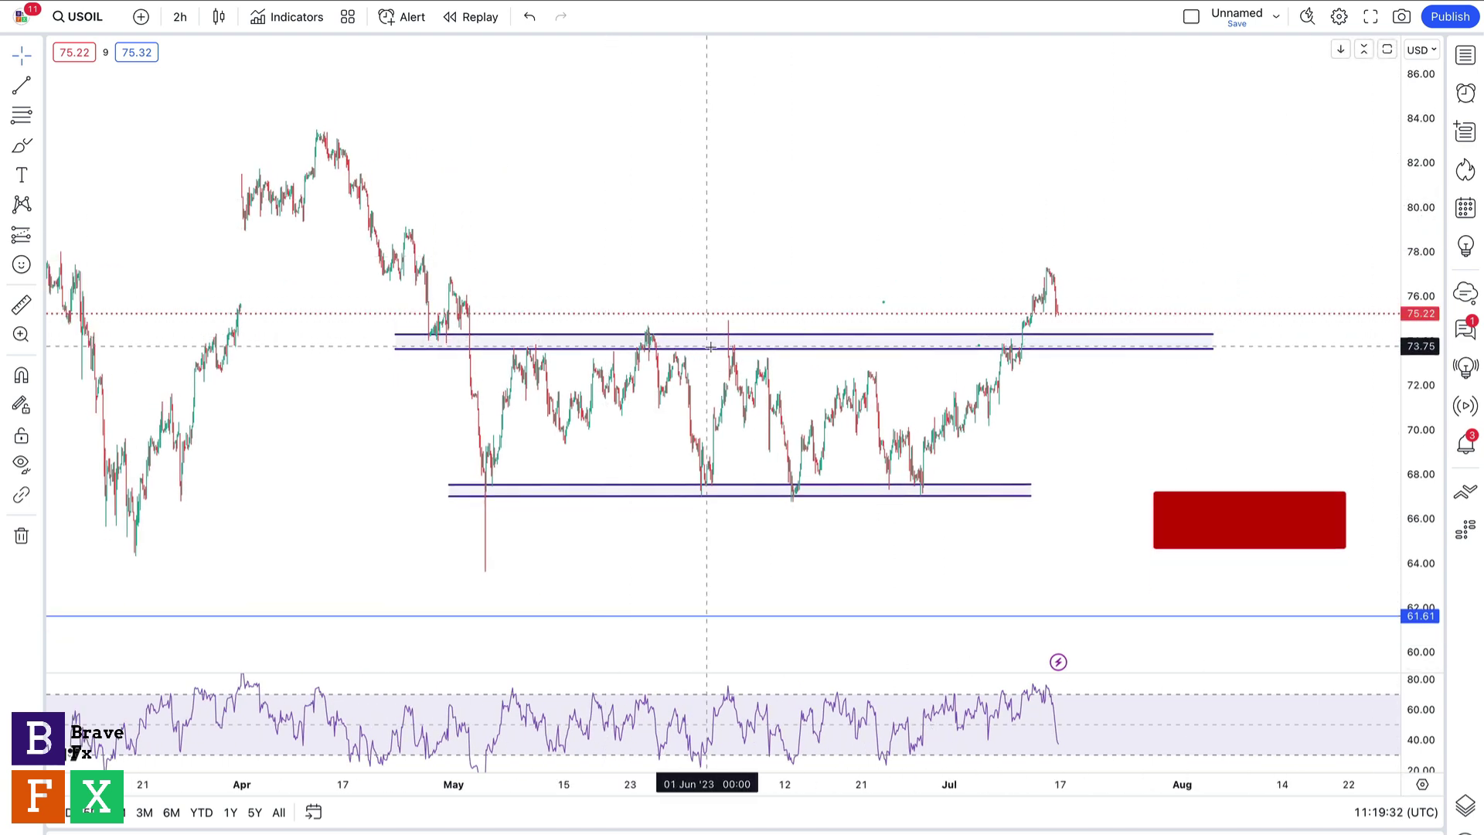
- Draw a Fibonacci retracement from 83.40 near the April high down to about 67, and delete it
left_click(28, 116)
left_click(274, 131)
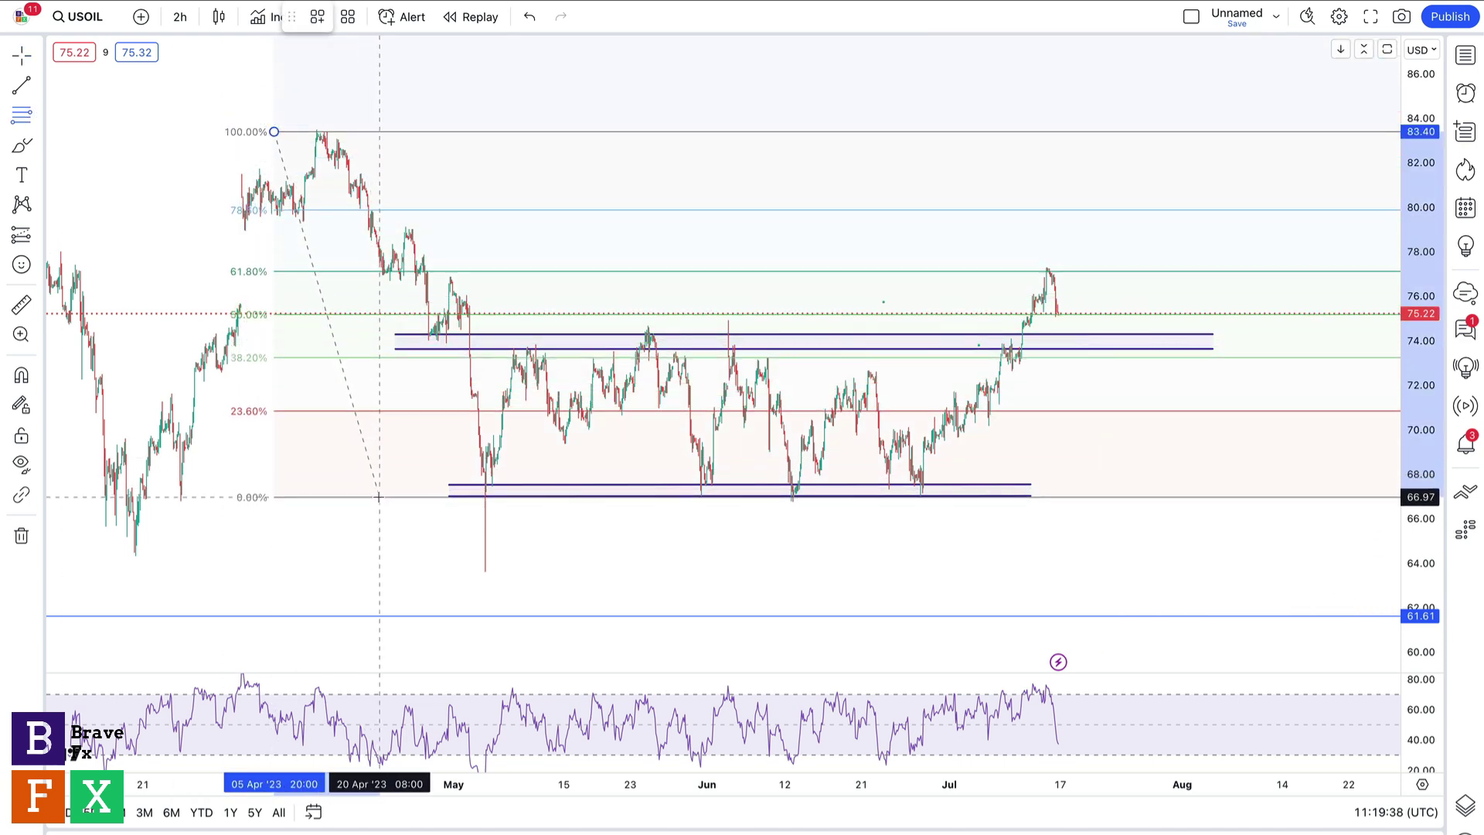
left_click(379, 496)
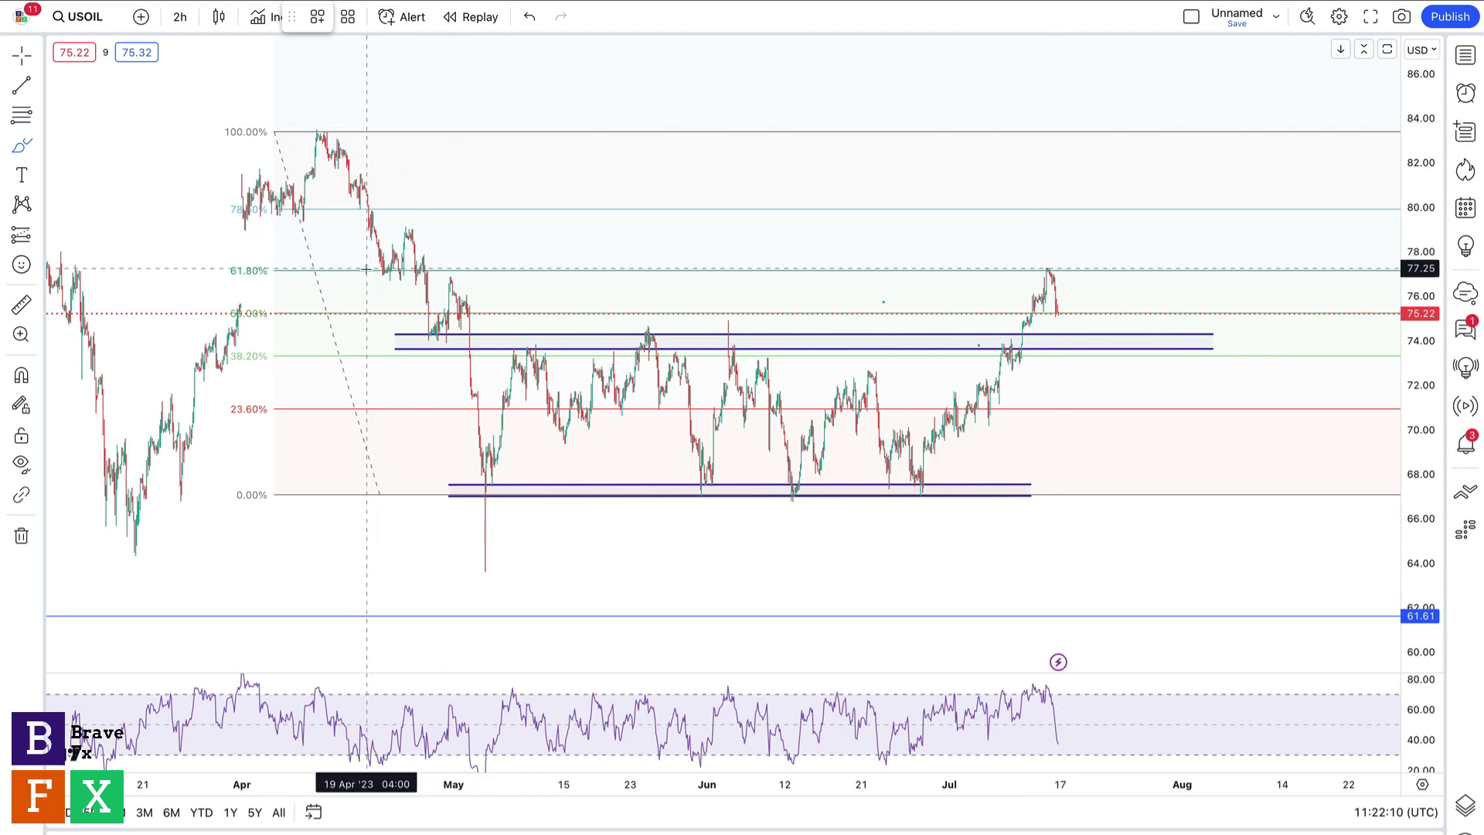
key("Escape")
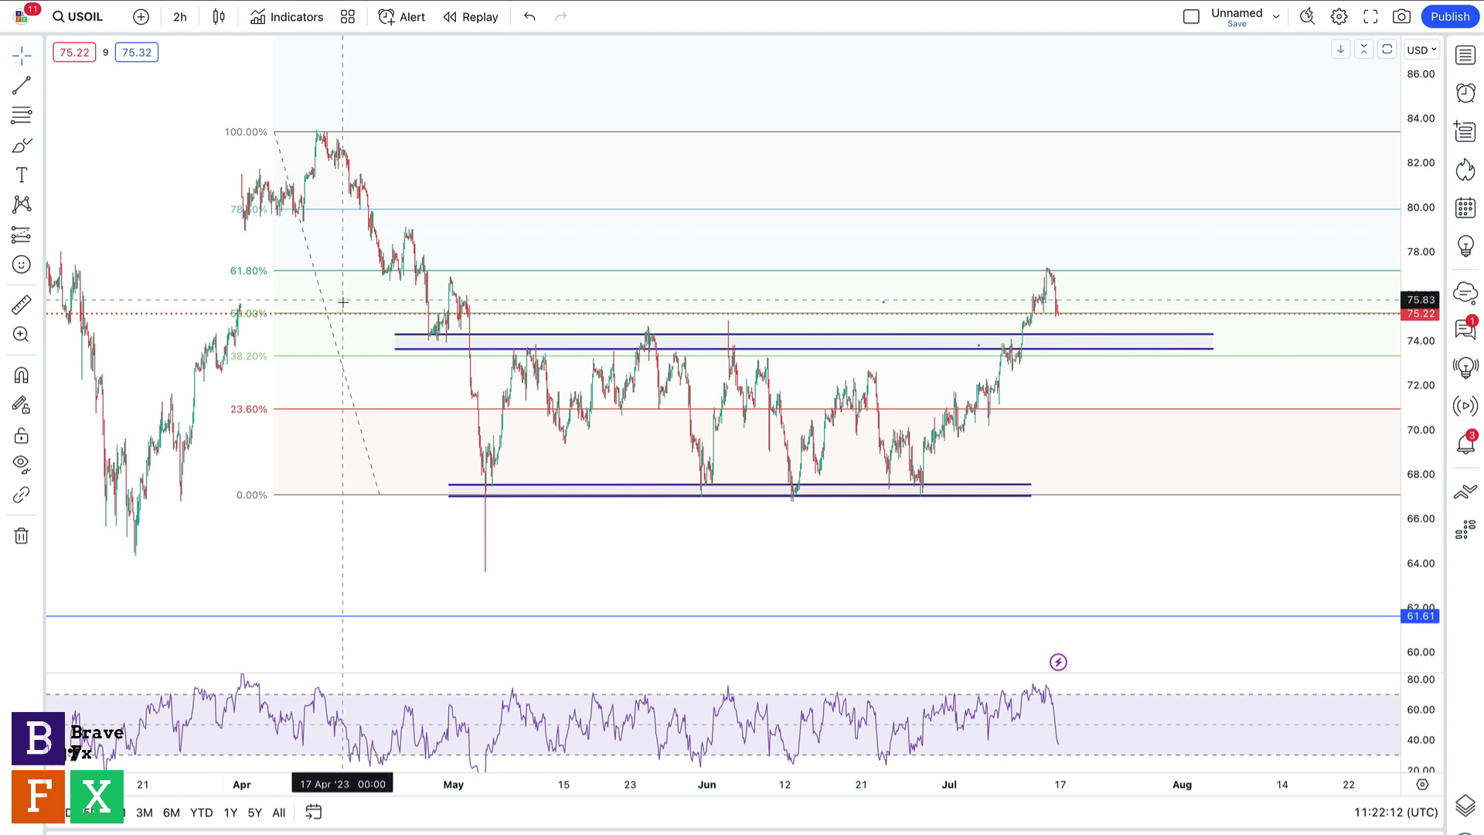
left_click(317, 275)
key("Delete")
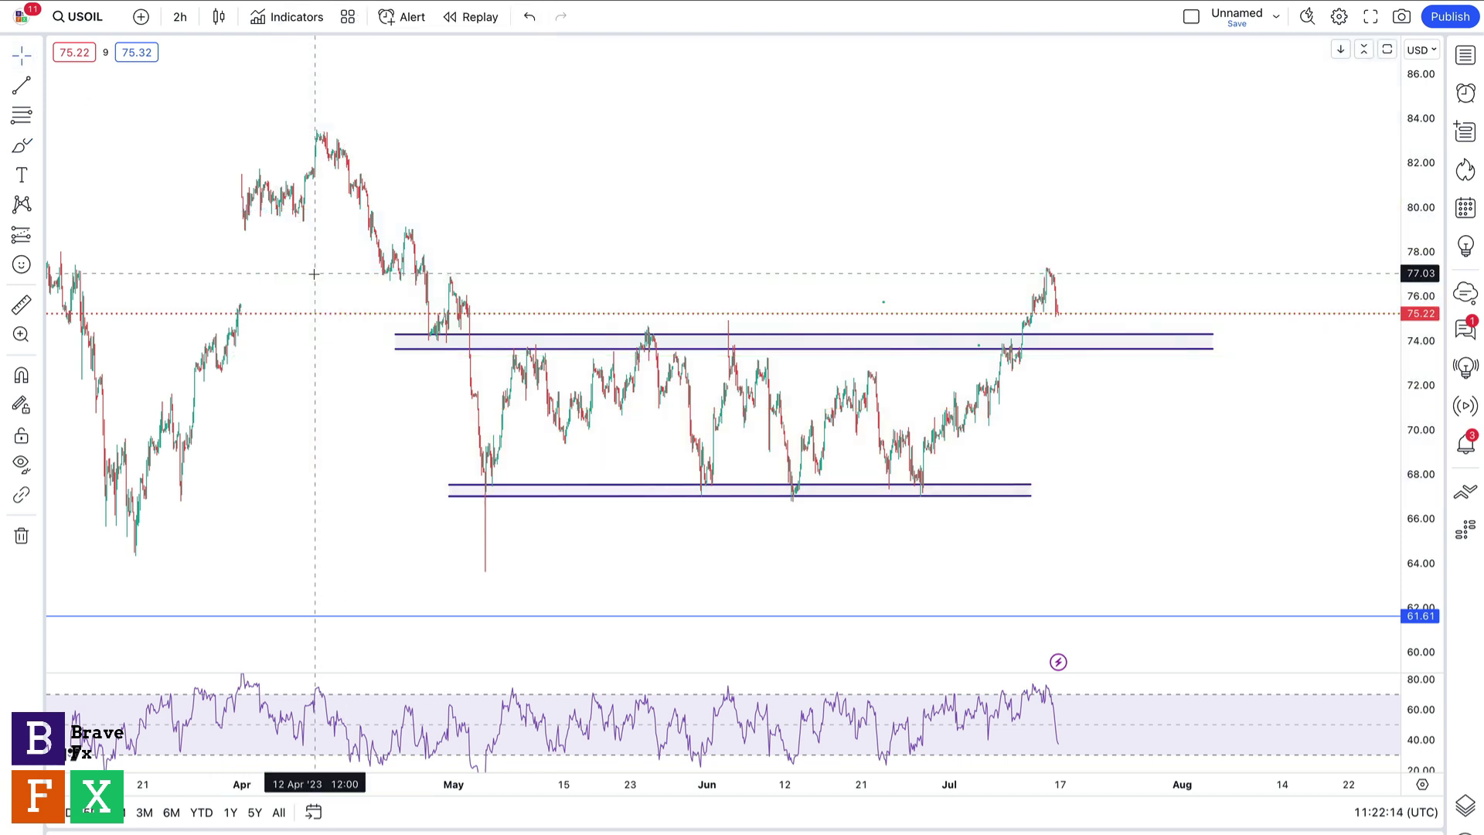
- Brush a price path ranging near 75 and falling to about 69, and underline its lows with a trend line from 73.60 to 75.13
left_click(23, 146)
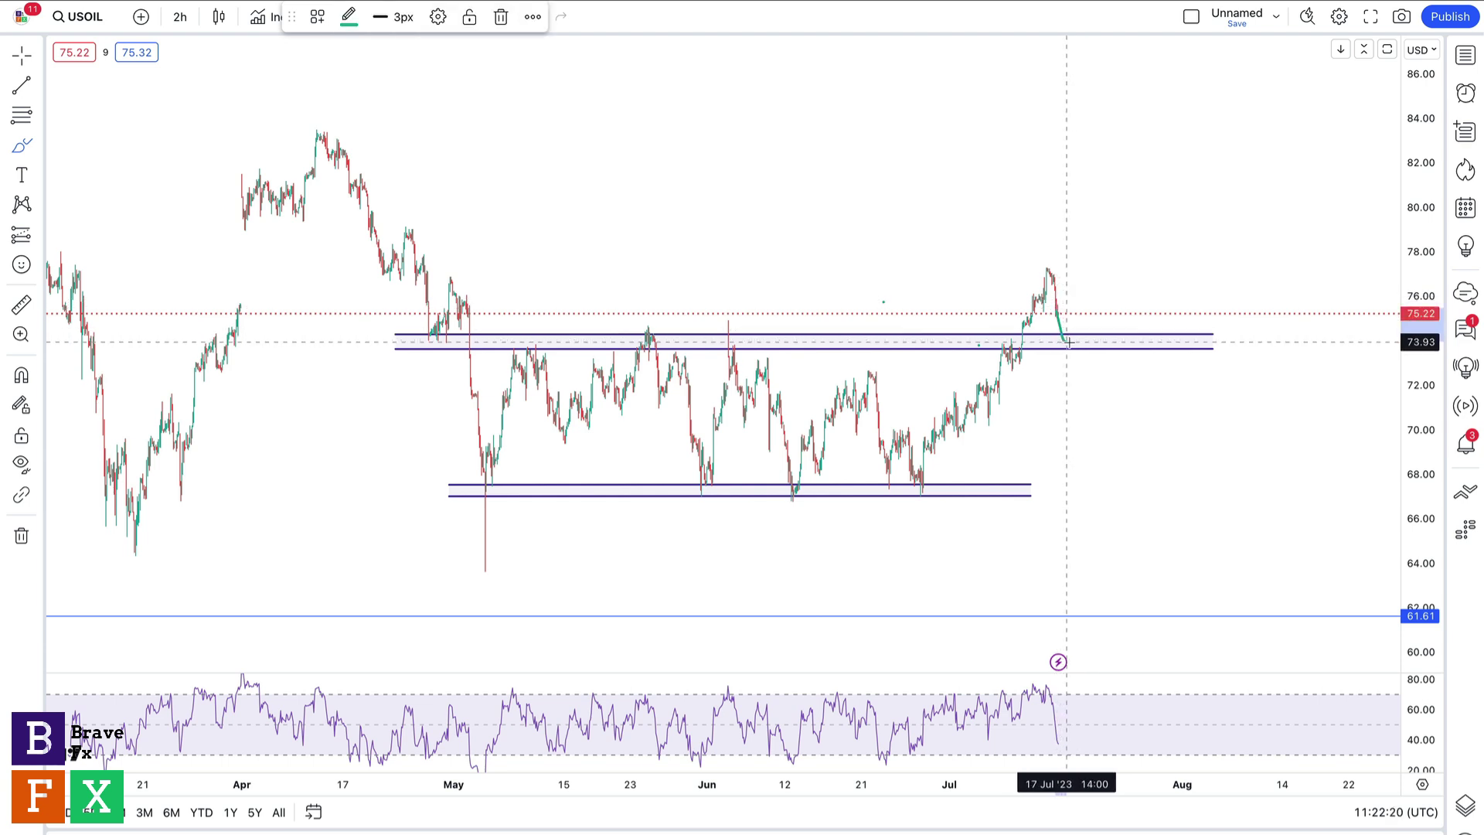
mouse_move(1067, 338)
left_mouse_down()
mouse_move(1086, 305)
mouse_move(1147, 458)
left_mouse_up()
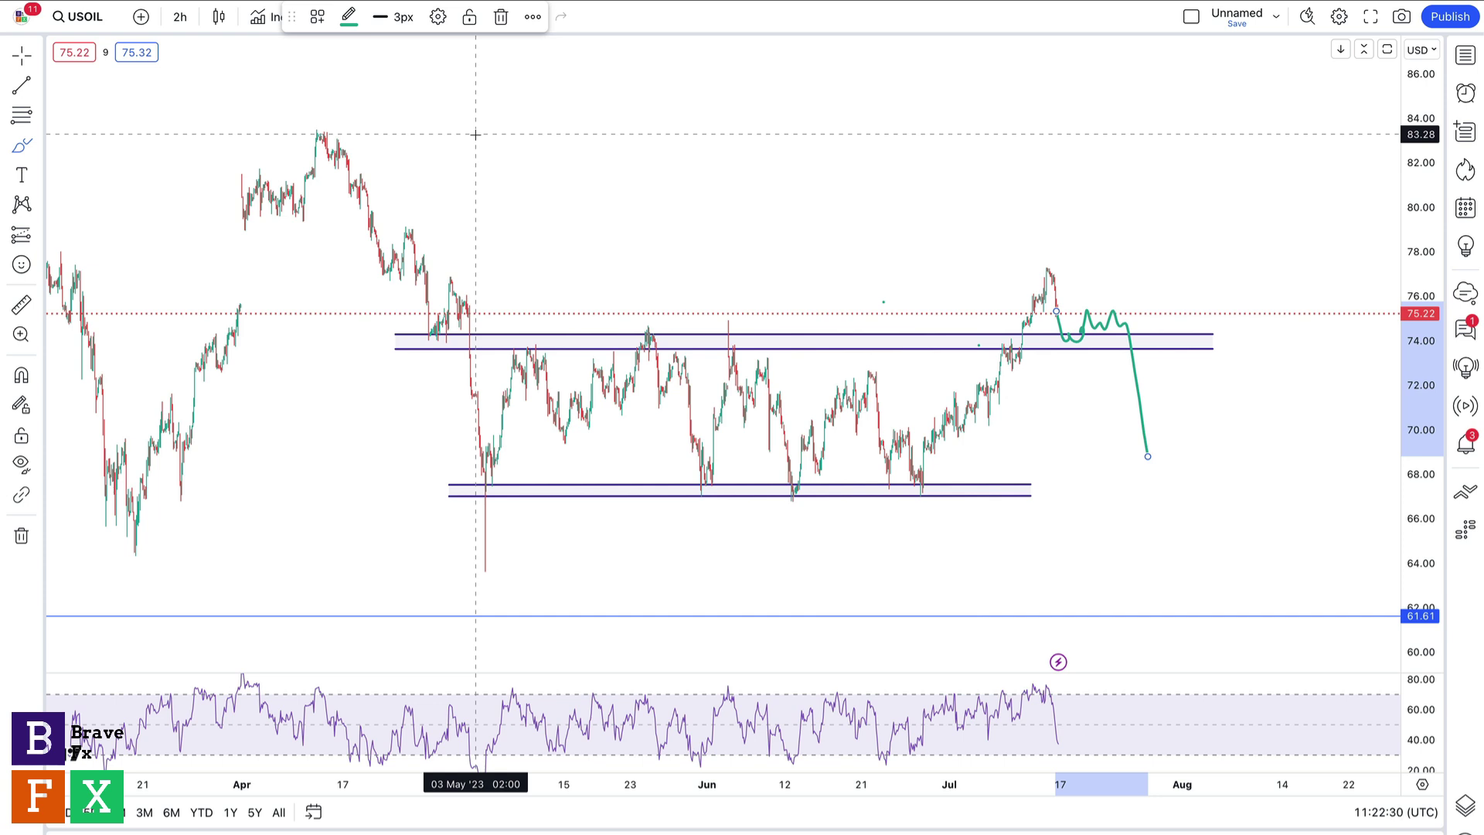
left_click(23, 88)
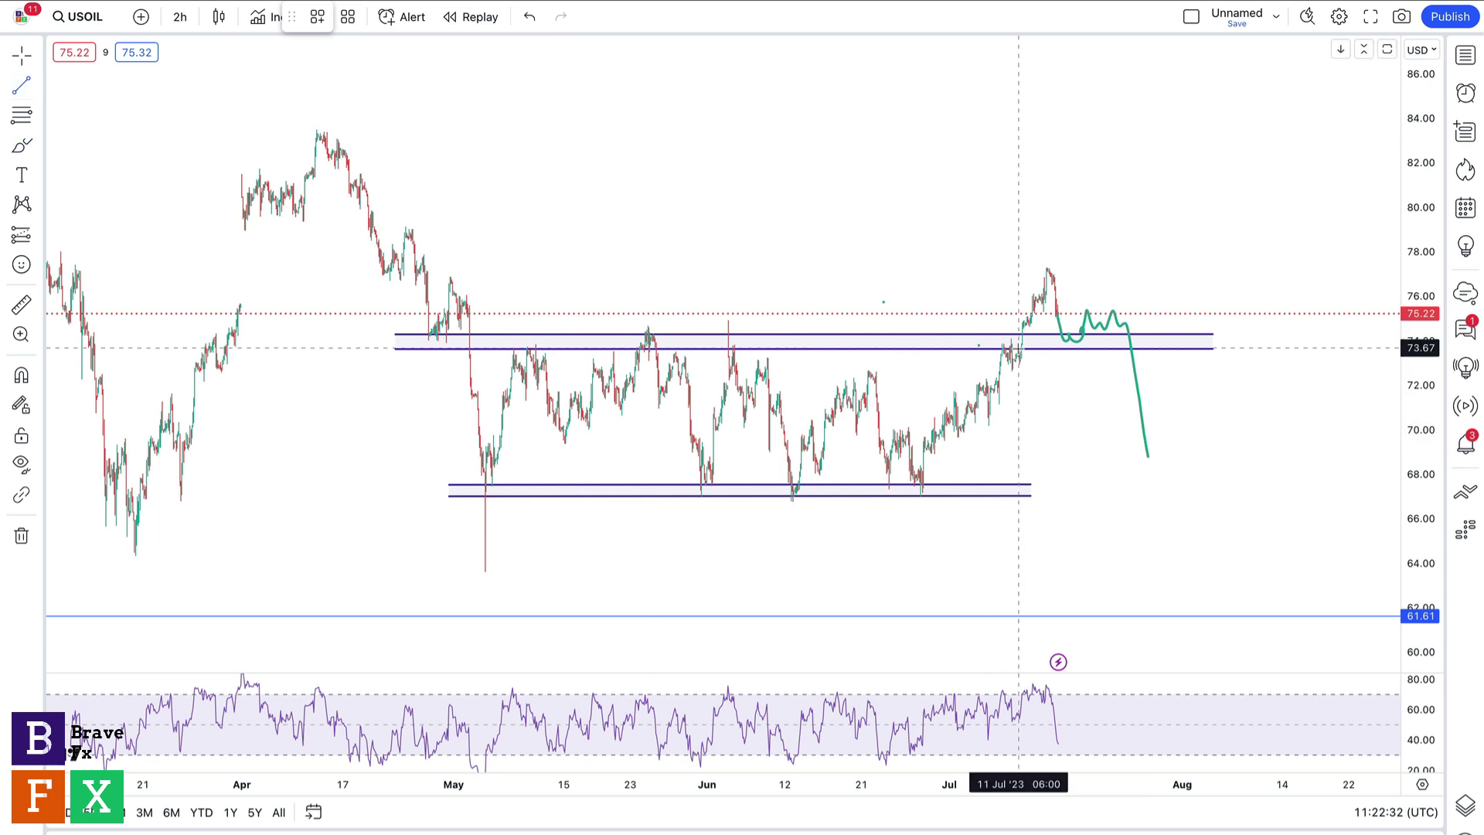
left_click(1053, 350)
left_click(1164, 316)
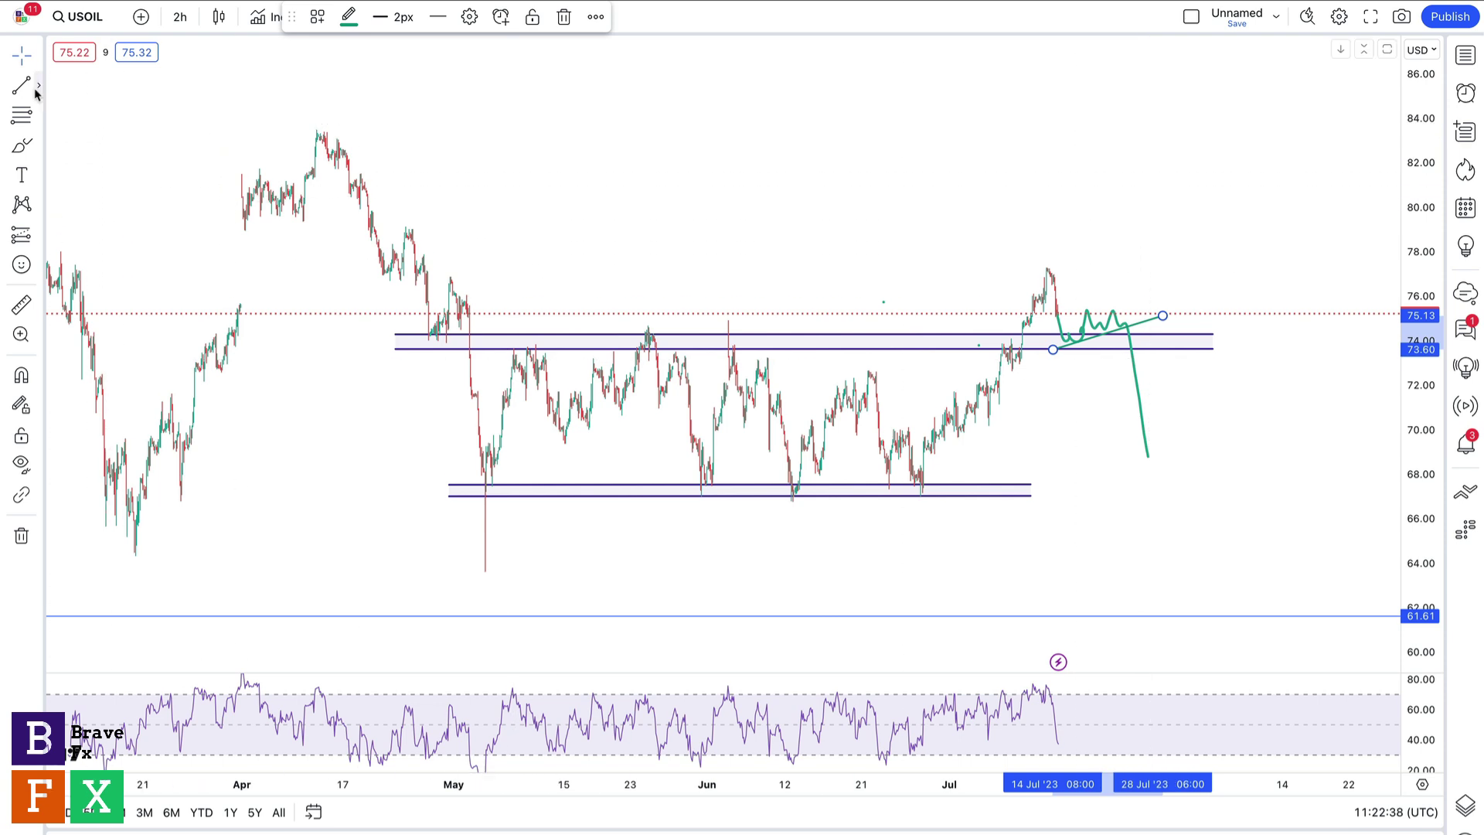
- Place horizontal rays at 75.57 and 67.00, and extend the lower support zone to 03 Aug '23
left_click(39, 85)
left_click(123, 319)
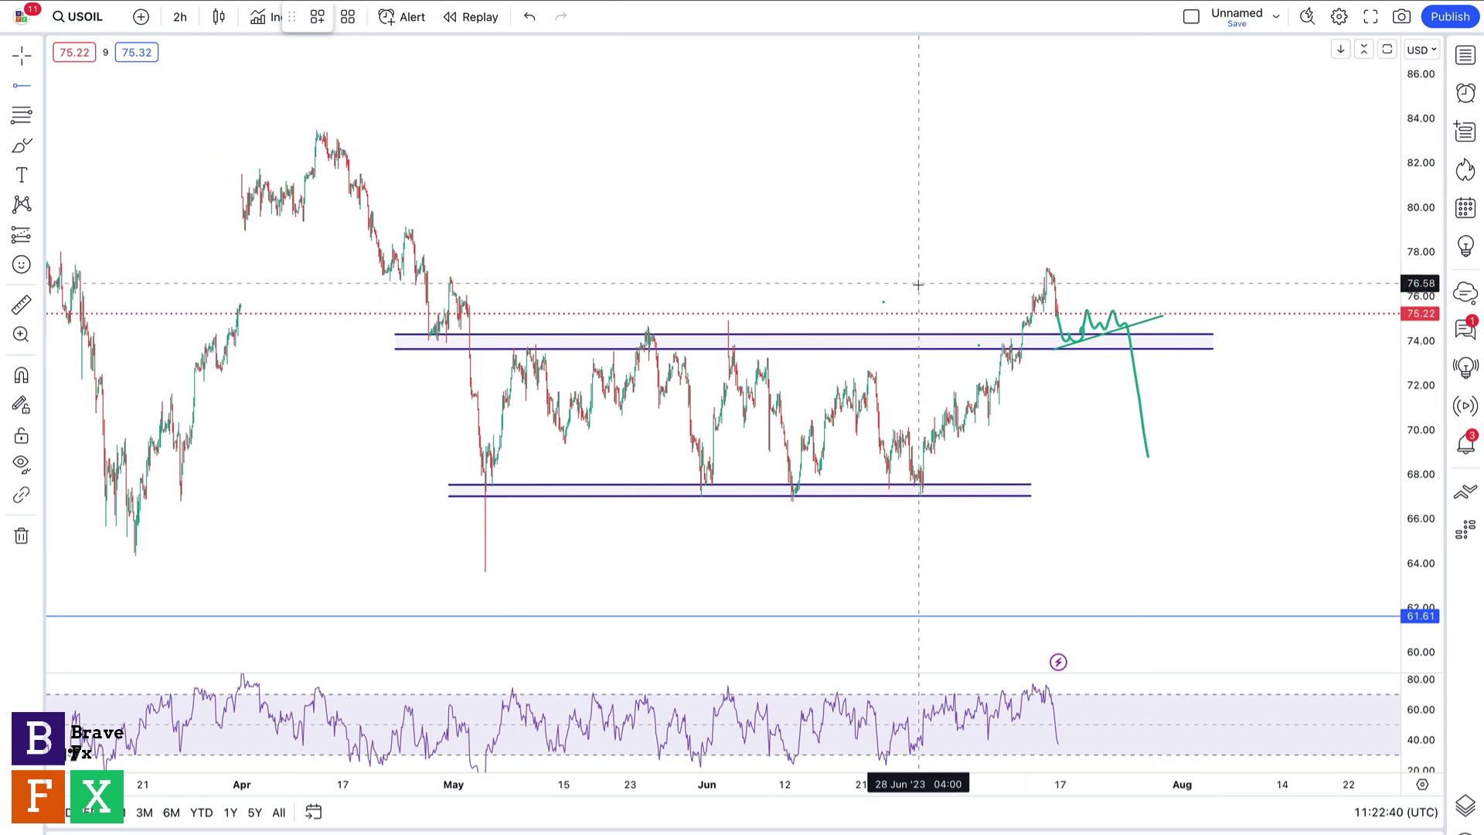
left_click(1102, 307)
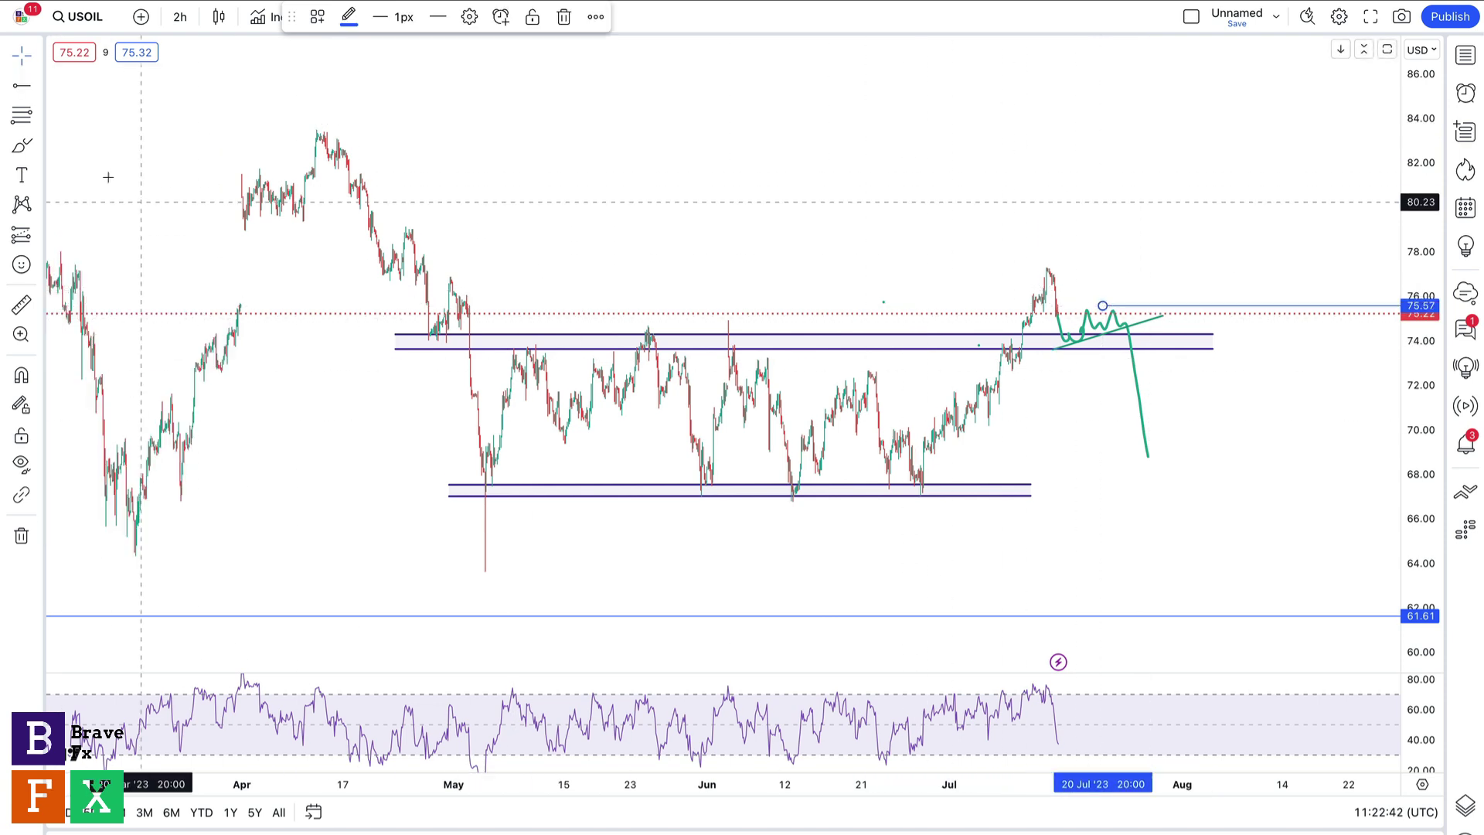
left_click(1014, 495)
left_click_drag(1031, 489, 1213, 491)
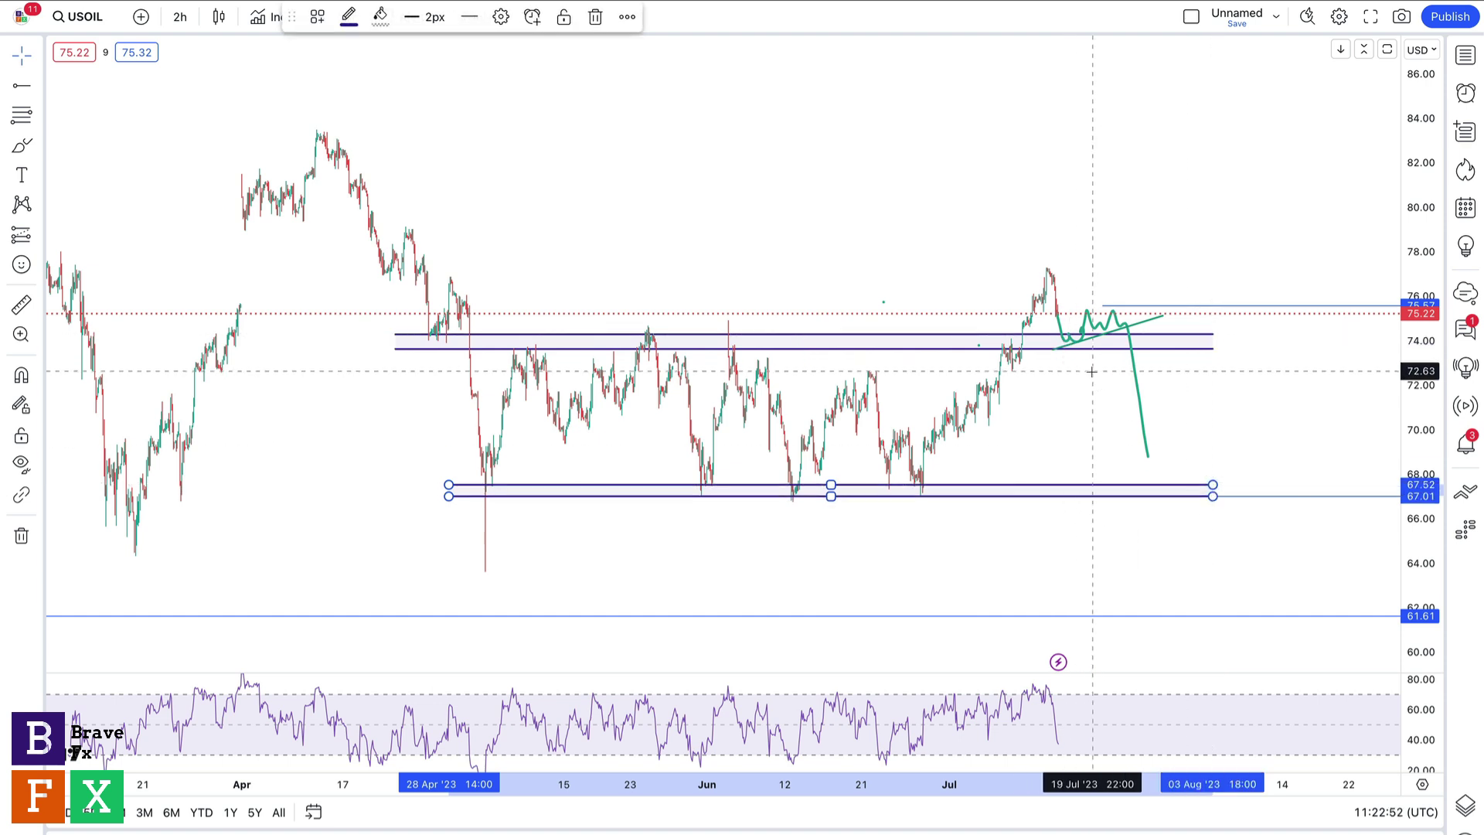
- Measure the price range from 74.12 down to the lower support zone at about 67
left_click(40, 239)
left_click(85, 368)
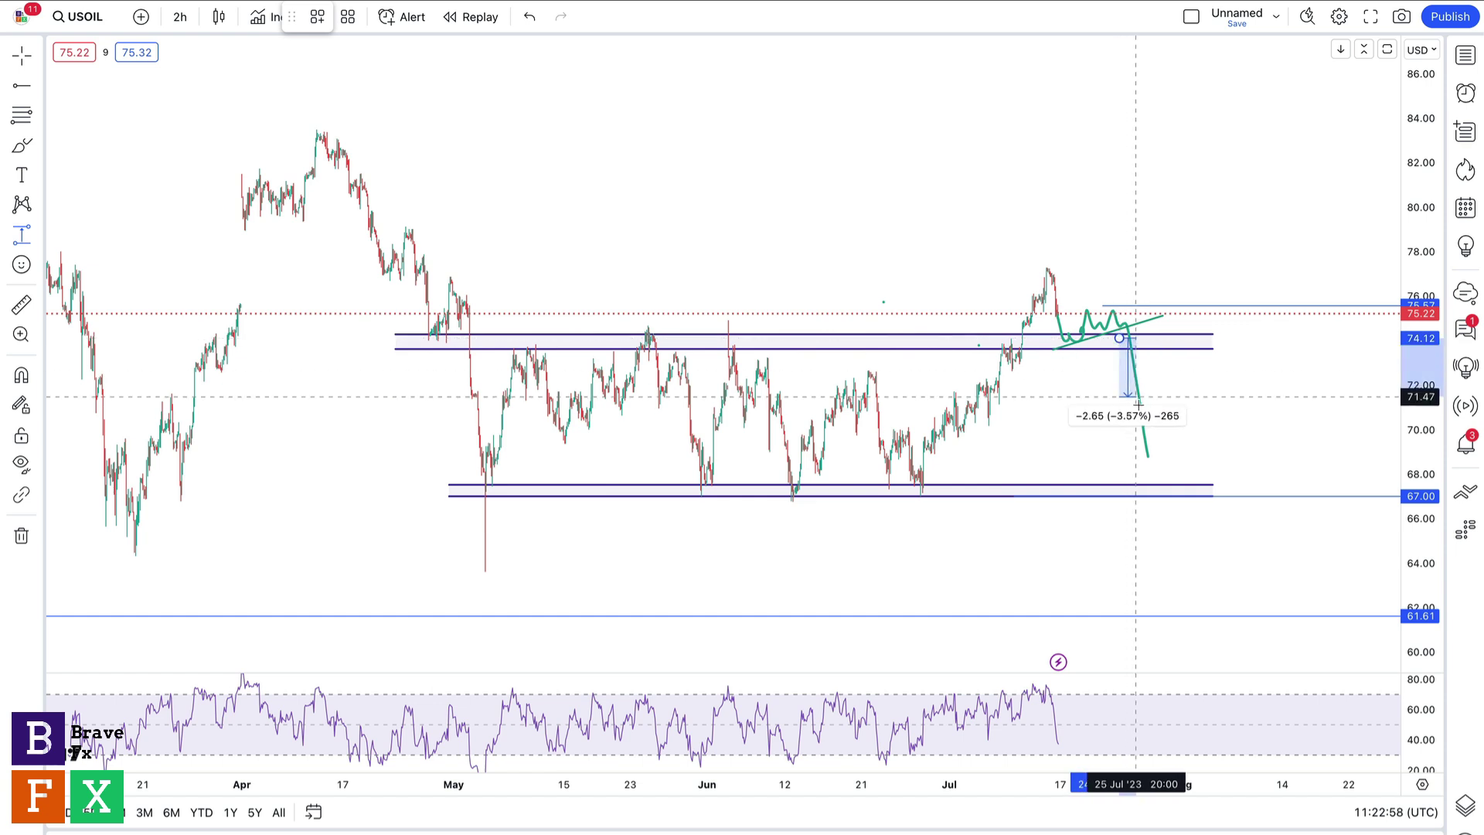
left_click(1168, 496)
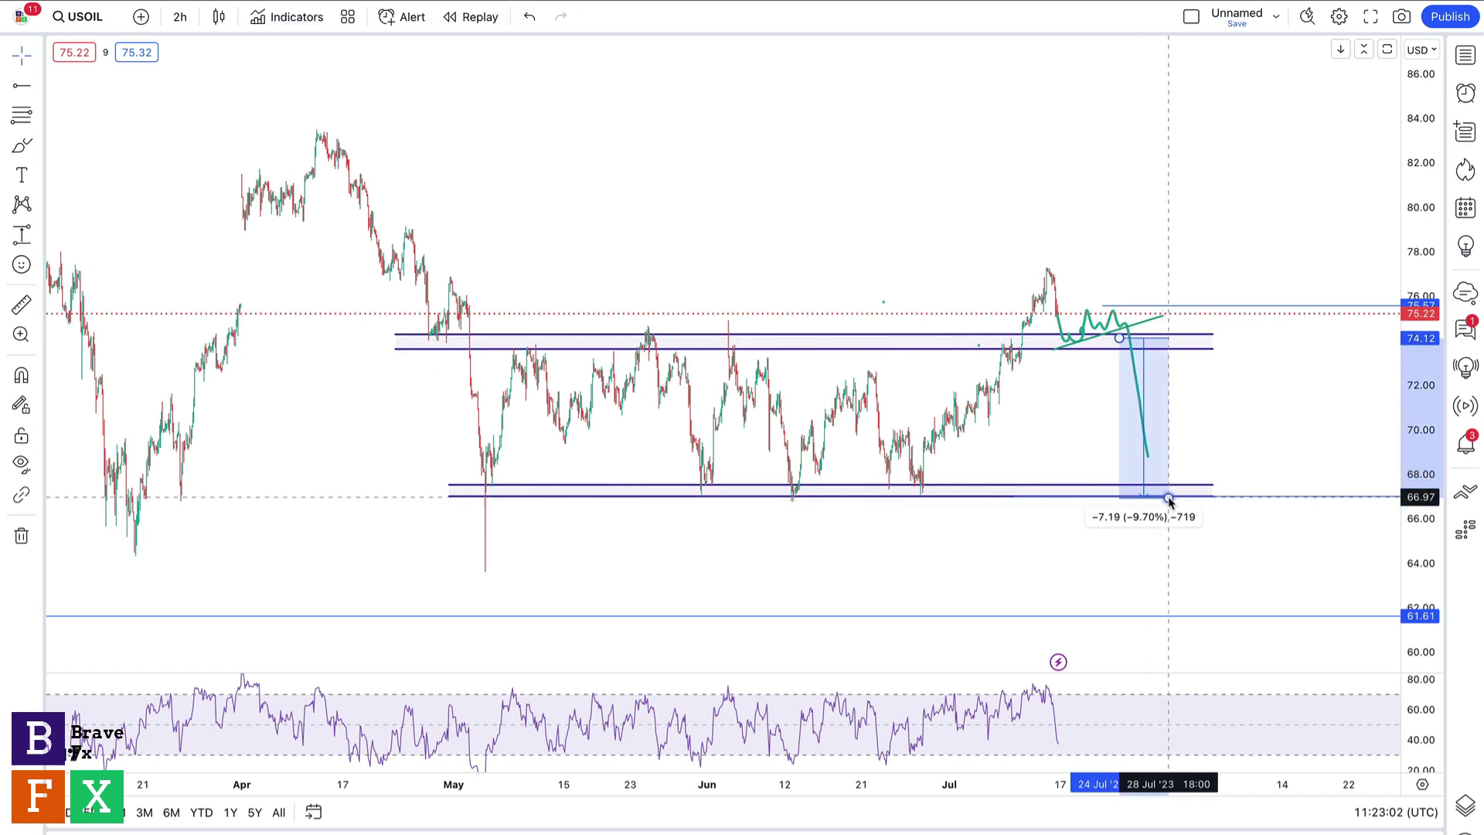
- Delete the price range measurement, the rising trend line and the brushed falling path
left_click(1170, 504)
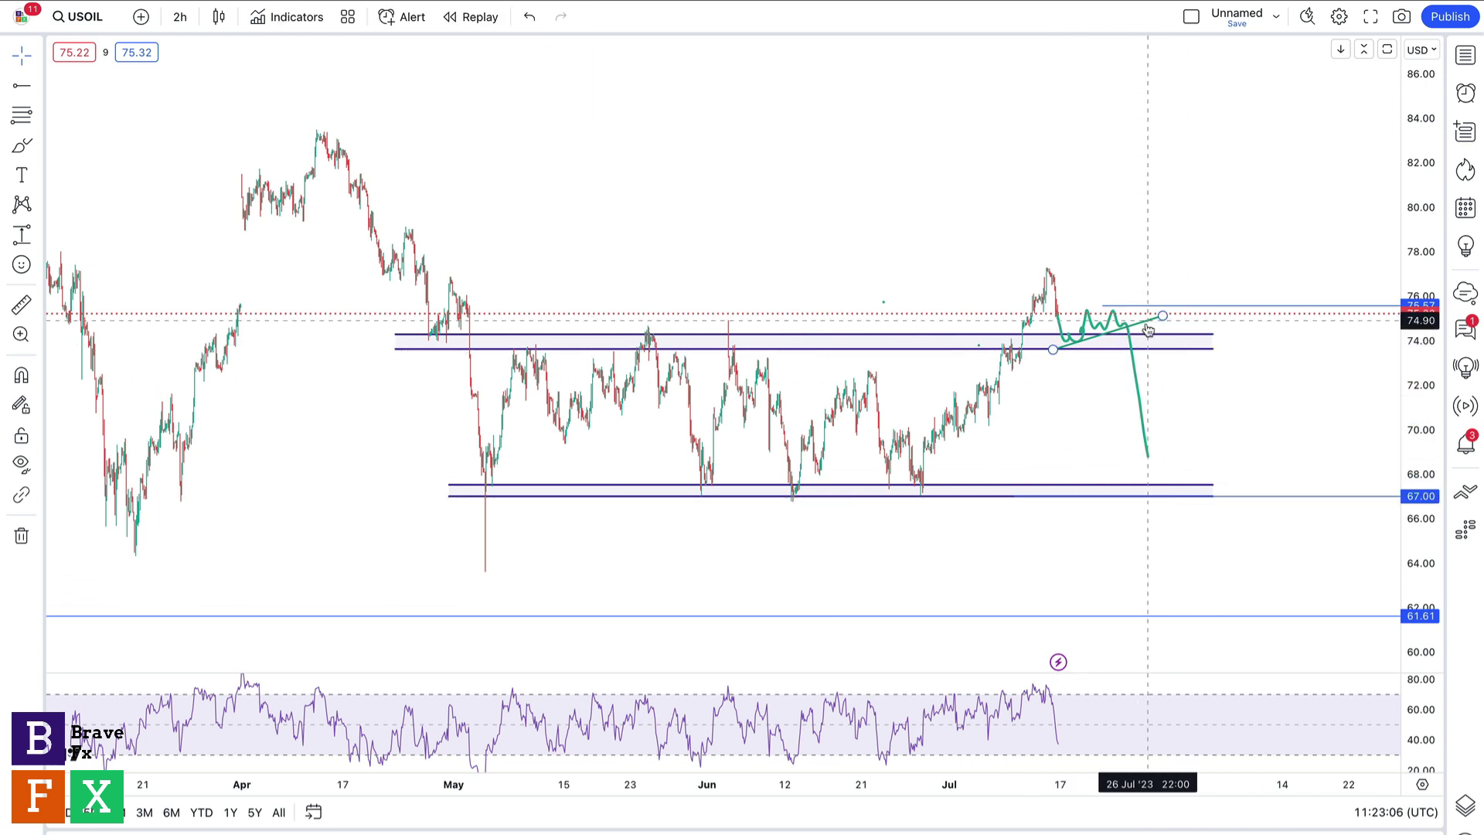
key("Delete")
key("Delete")
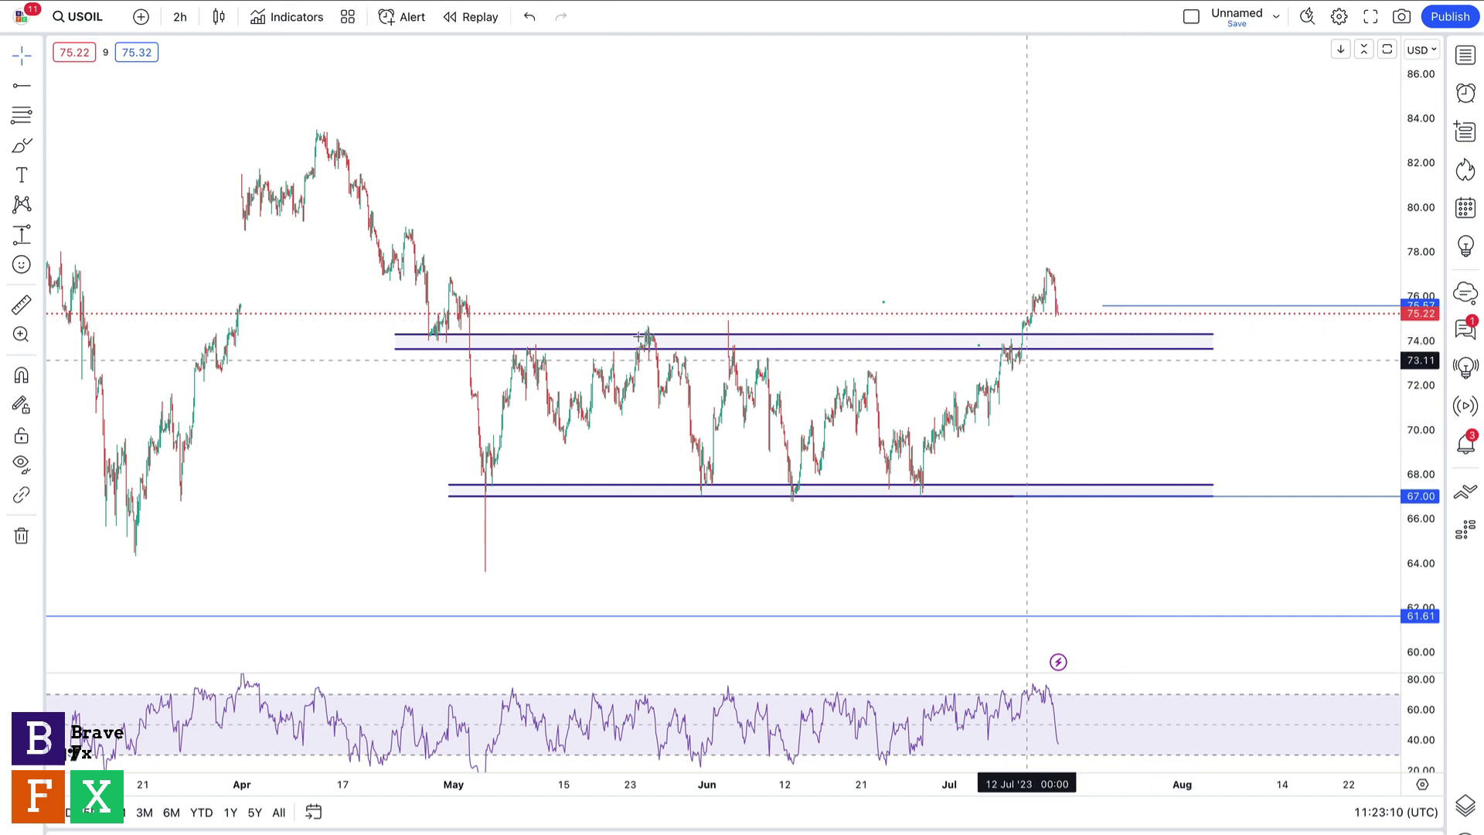
- Brush a price path oscillating around the upper zone near 74 and dropping to about 66
left_click(26, 152)
left_click_drag(1062, 314, 1064, 362)
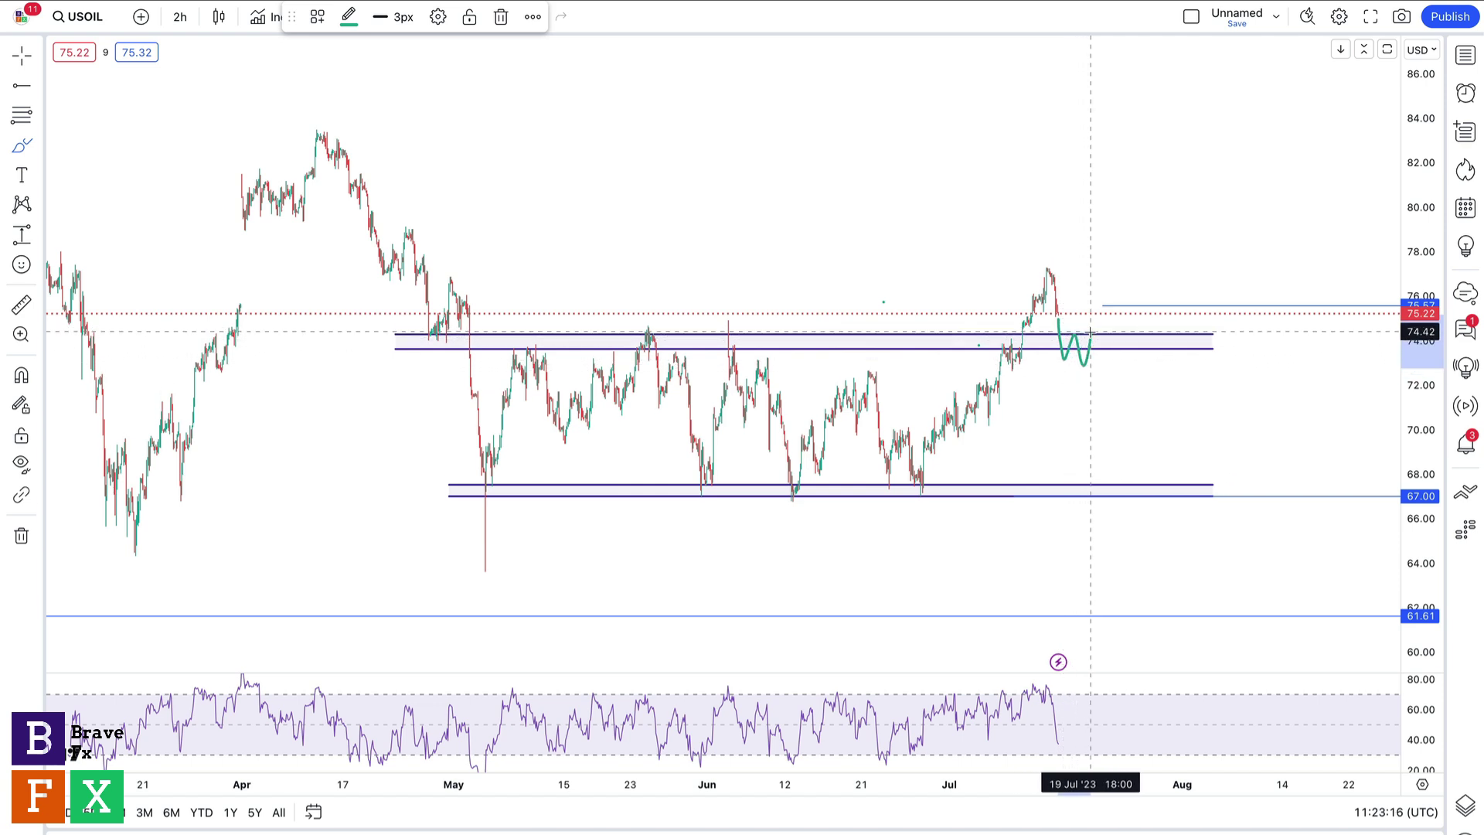
left_click_drag(1114, 334, 1172, 519)
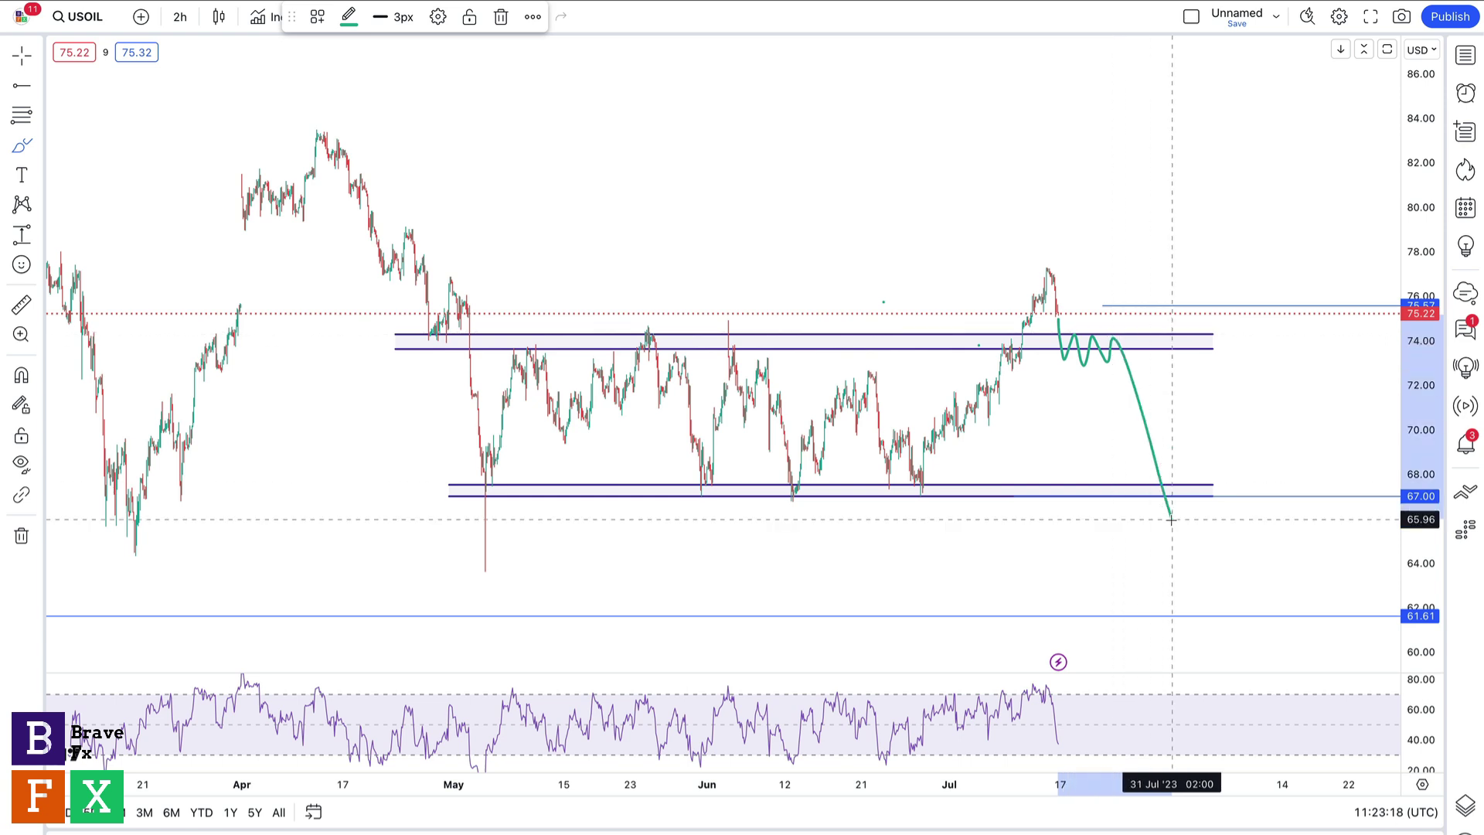
- Draw two trend lines under the path's lows, one nearly flat at about 73.3 and one rising from about 72.7 to 73.3
left_click(39, 91)
left_click(93, 86)
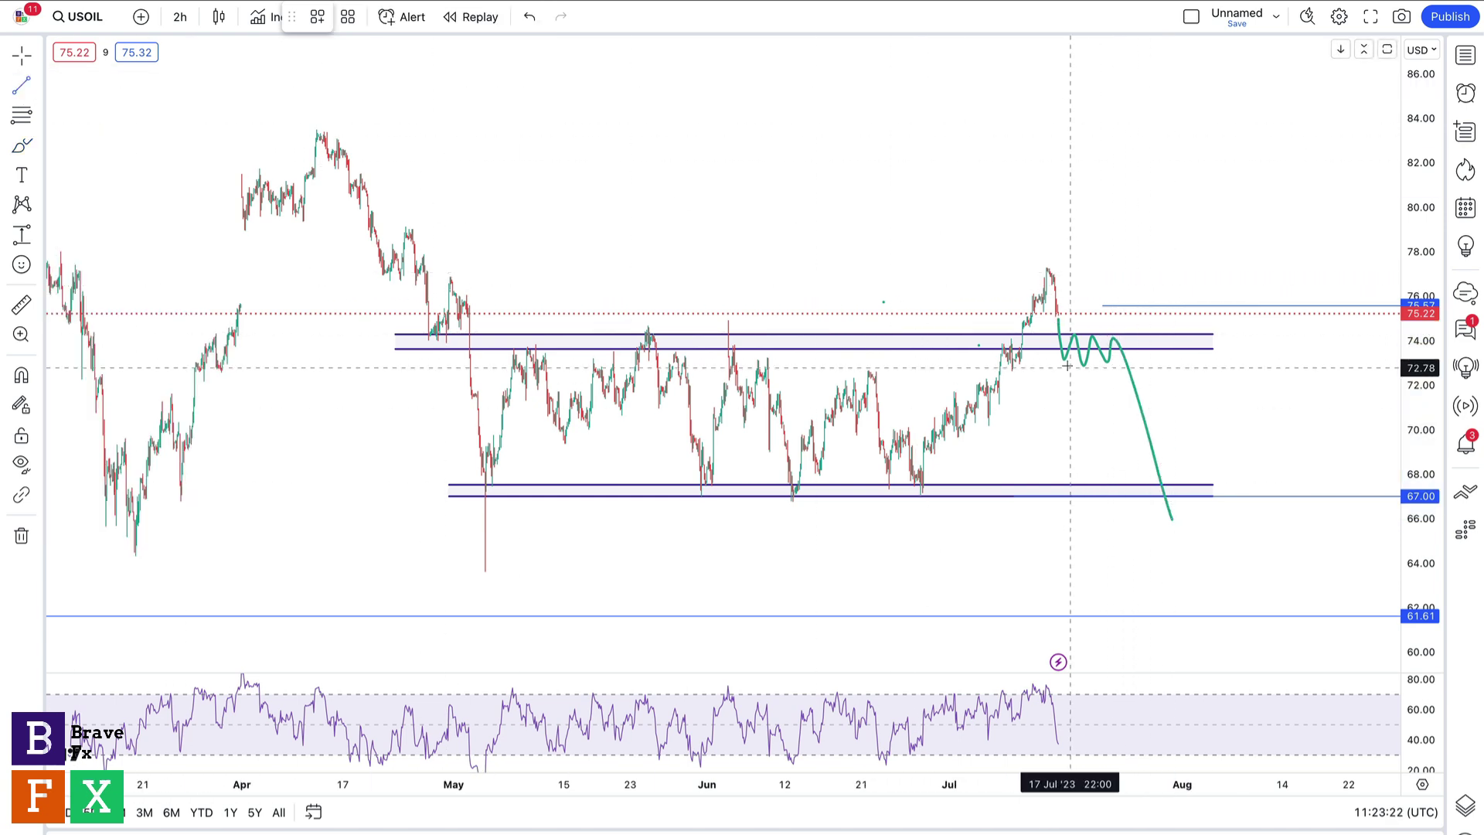
left_click(1141, 357)
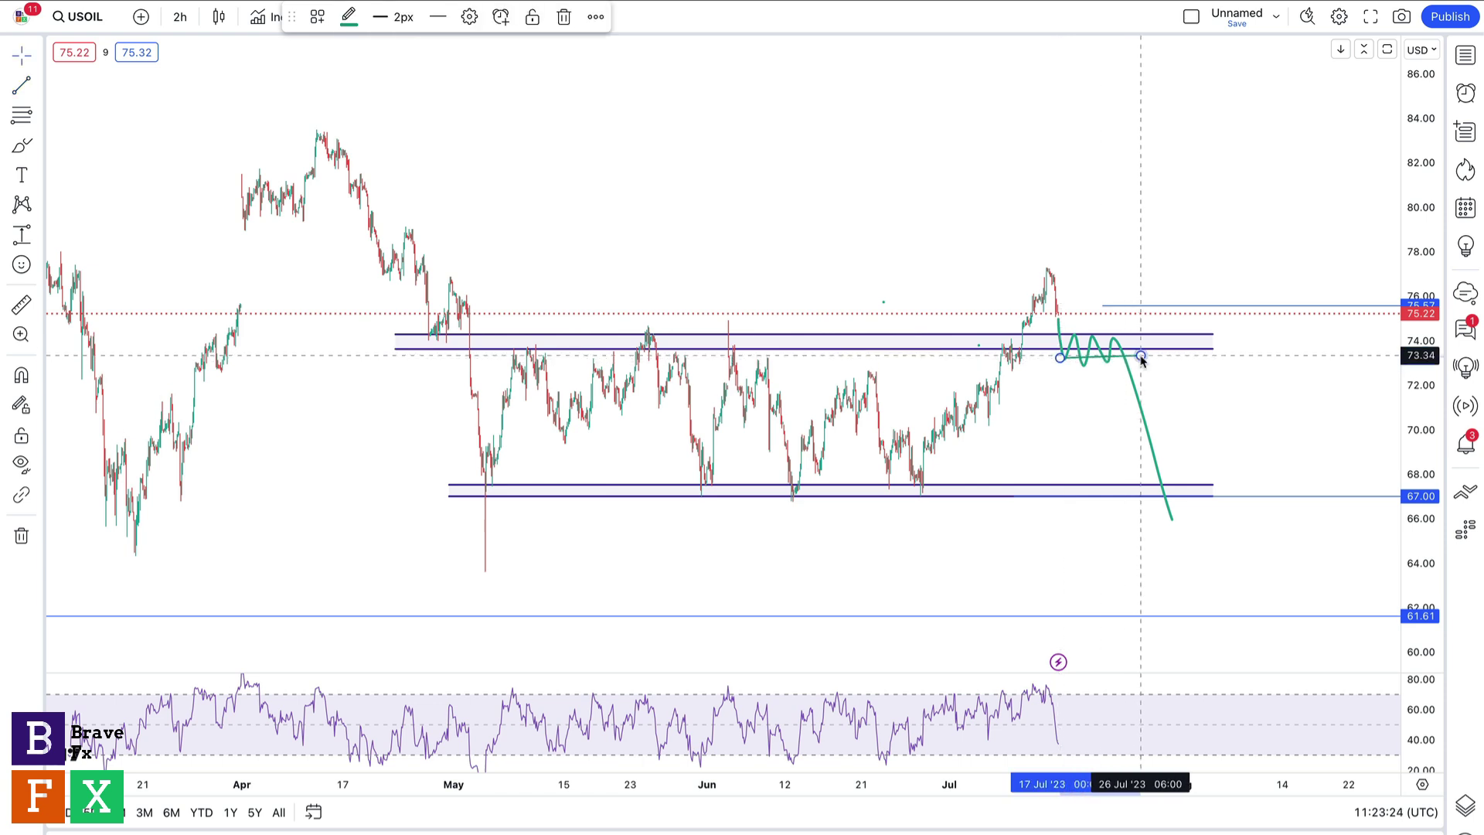
left_click(22, 85)
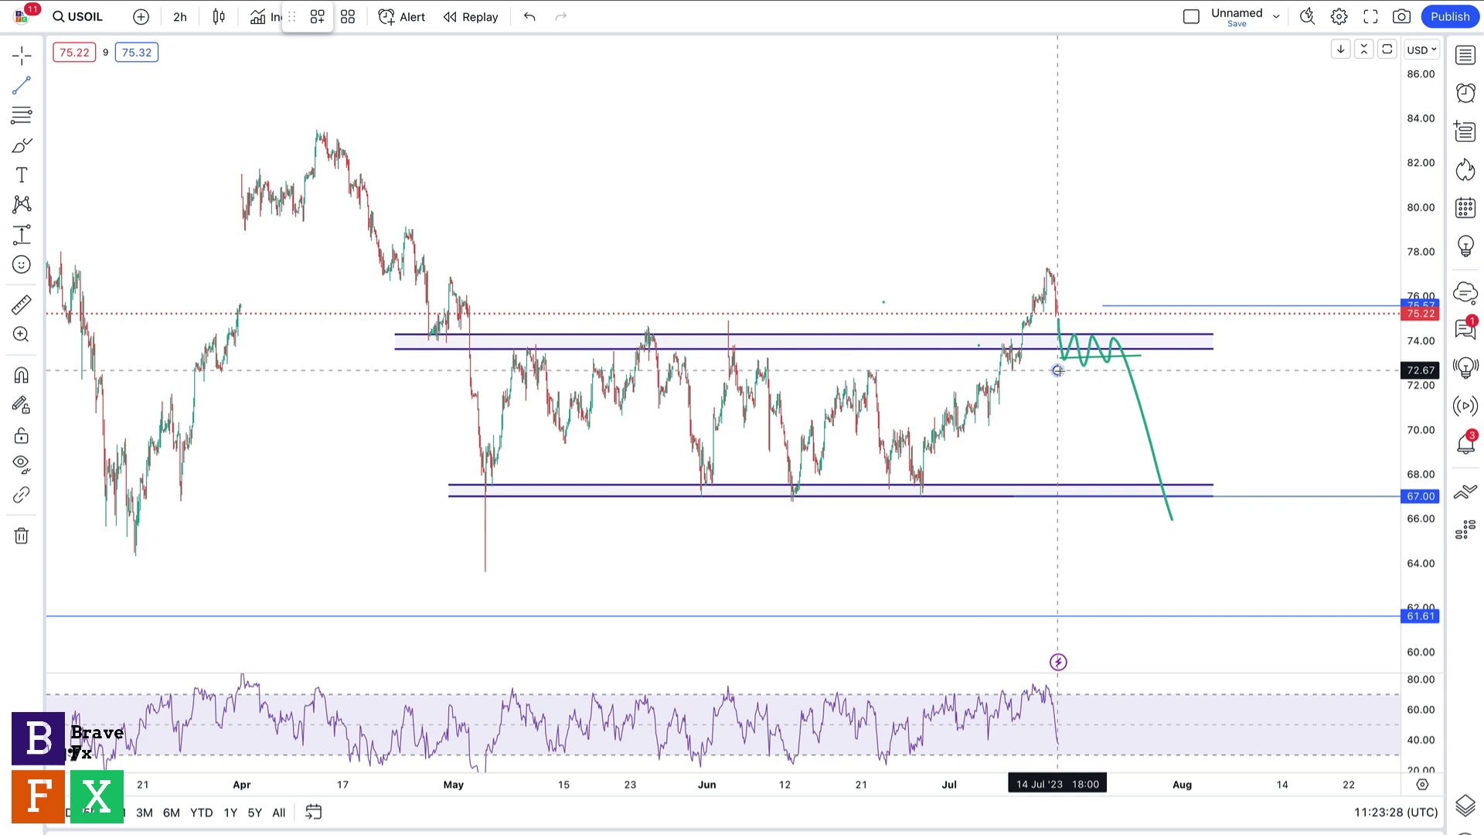
left_click(1137, 358)
left_click(1145, 390)
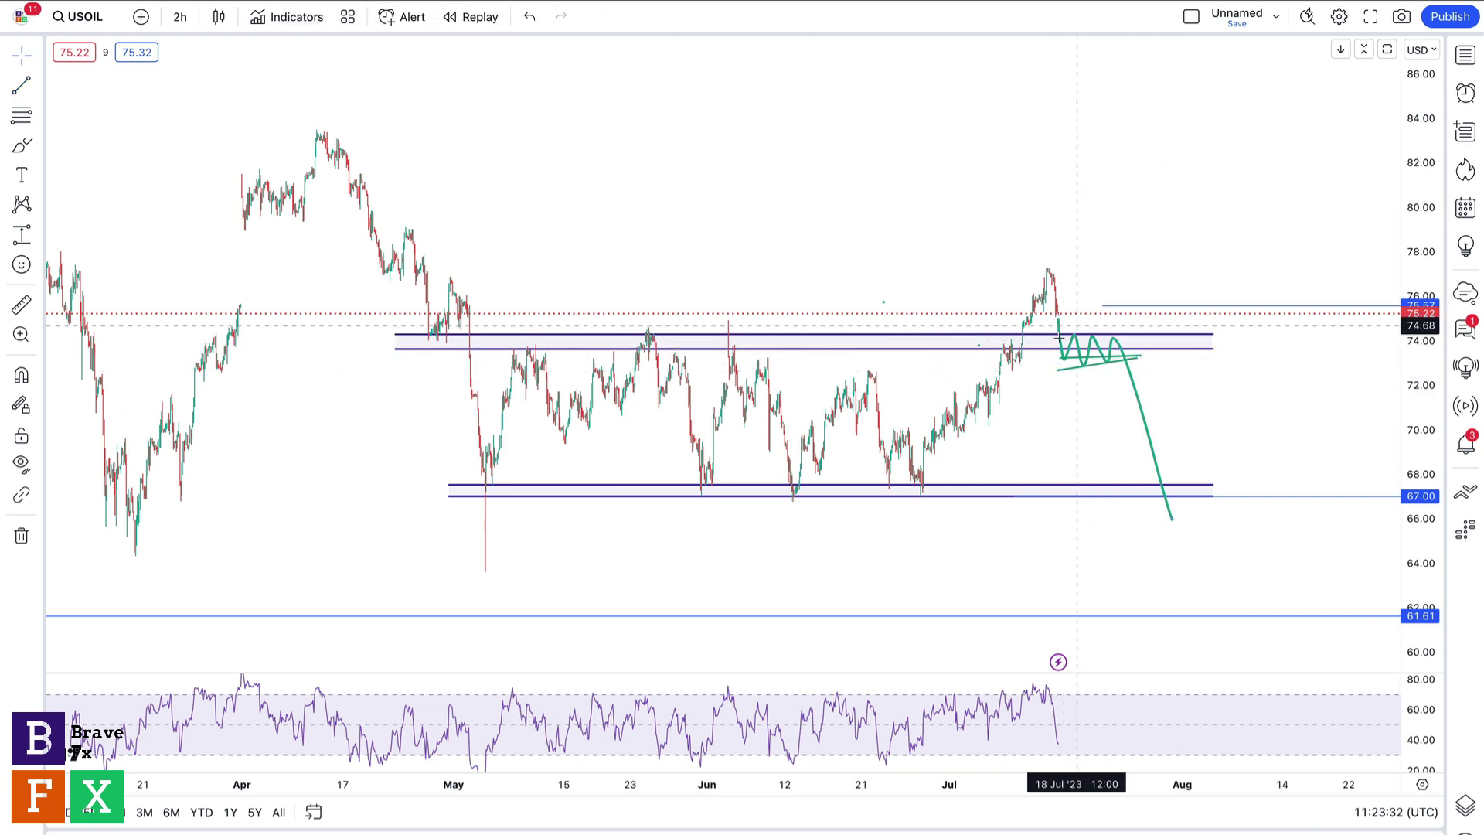
- Delete the brushed path, both short trend lines and the horizontal ray at 75.57
left_click(1139, 402)
key("Delete")
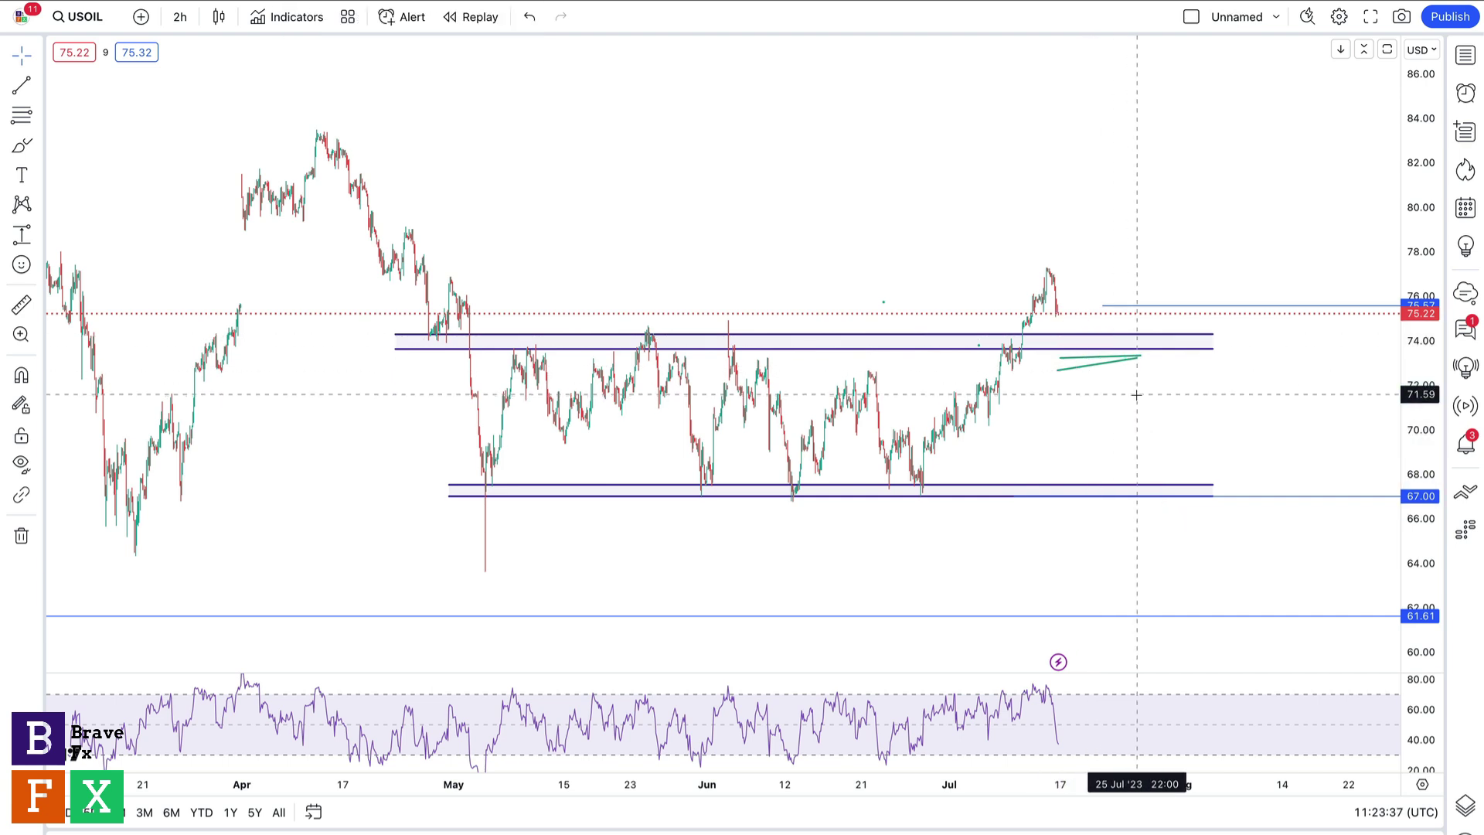
left_click(1096, 358)
key("Delete")
left_click(1111, 308)
key("Delete")
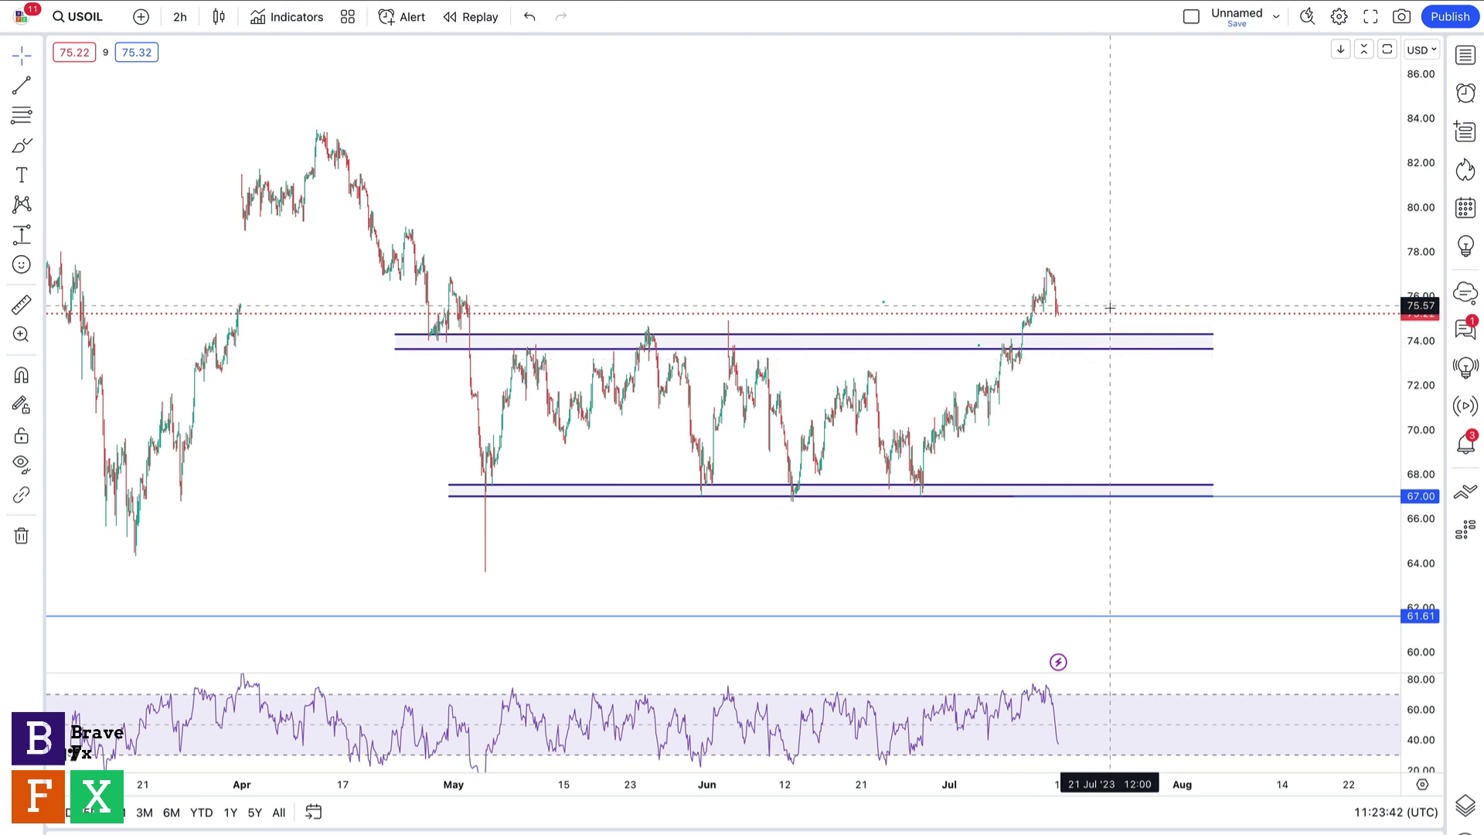
- Brush a bullish path bouncing off the 74 zone up to about 85, and draw two nearly parallel trend lines across its highs around 77
left_click(21, 145)
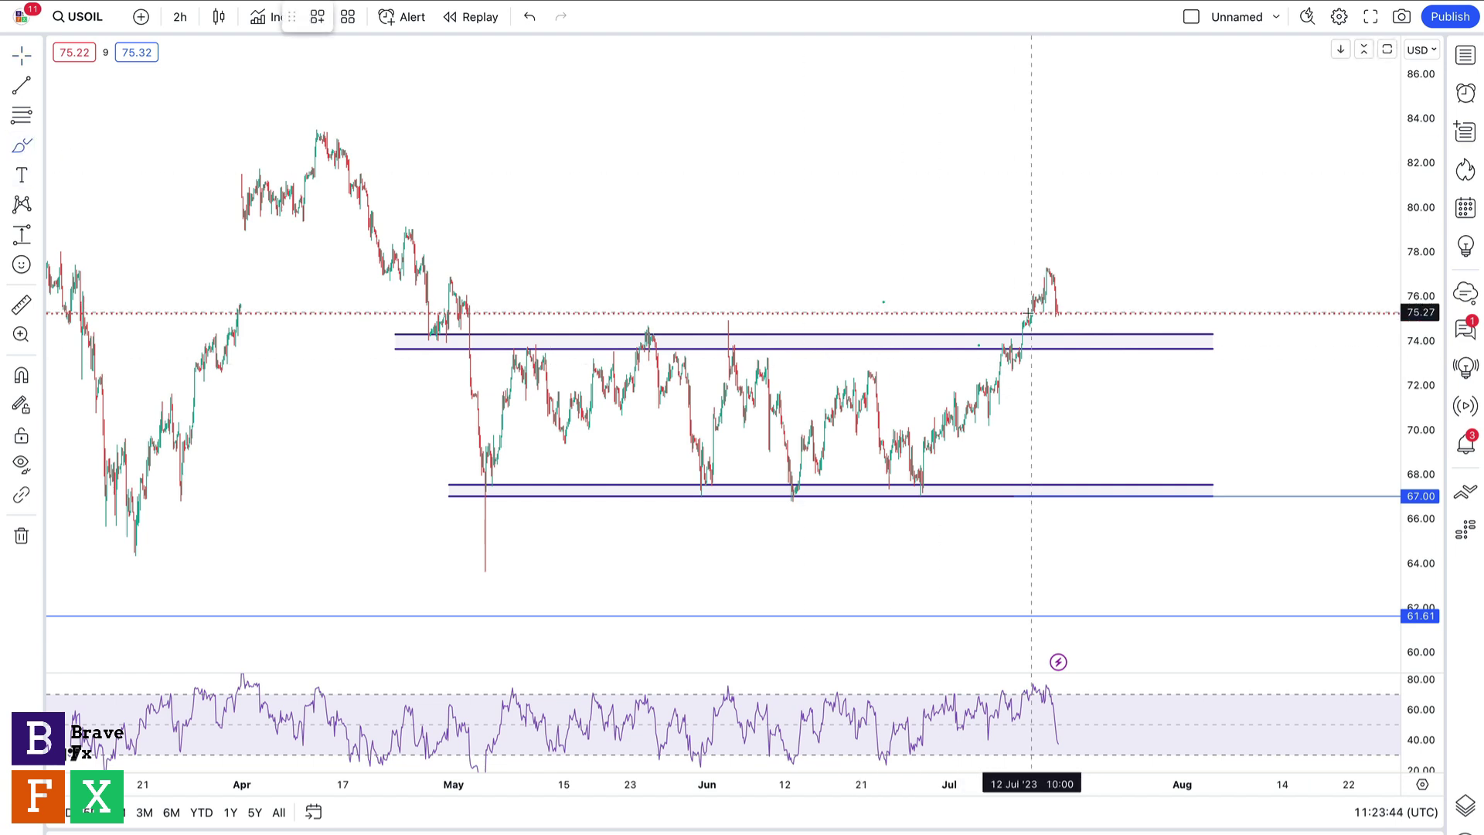
mouse_move(1056, 314)
left_mouse_down()
mouse_move(1067, 335)
mouse_move(1100, 280)
mouse_move(1115, 309)
mouse_move(1128, 267)
mouse_move(1150, 315)
mouse_move(1213, 94)
left_mouse_up()
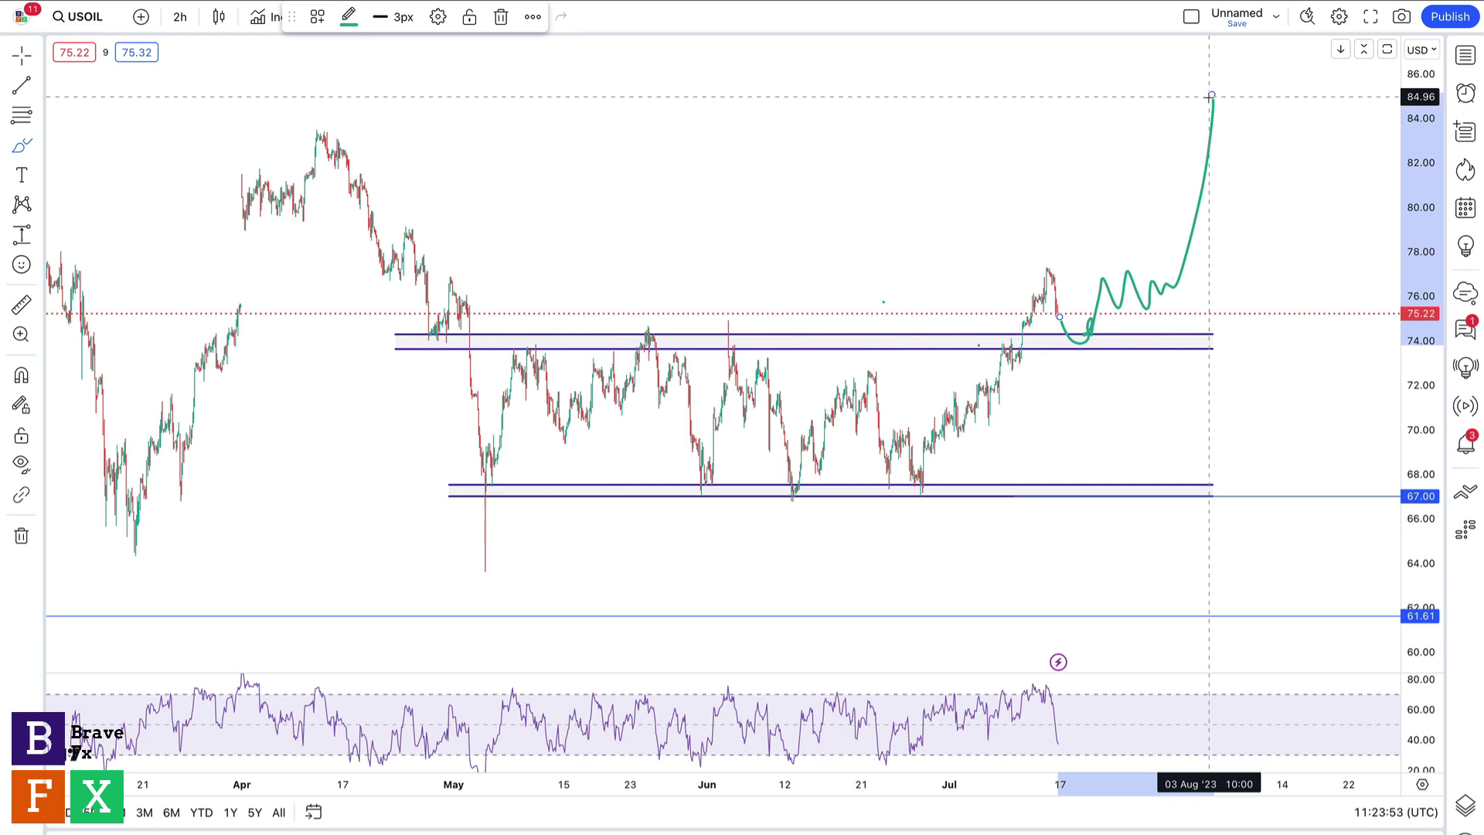
left_click(21, 91)
left_click(976, 266)
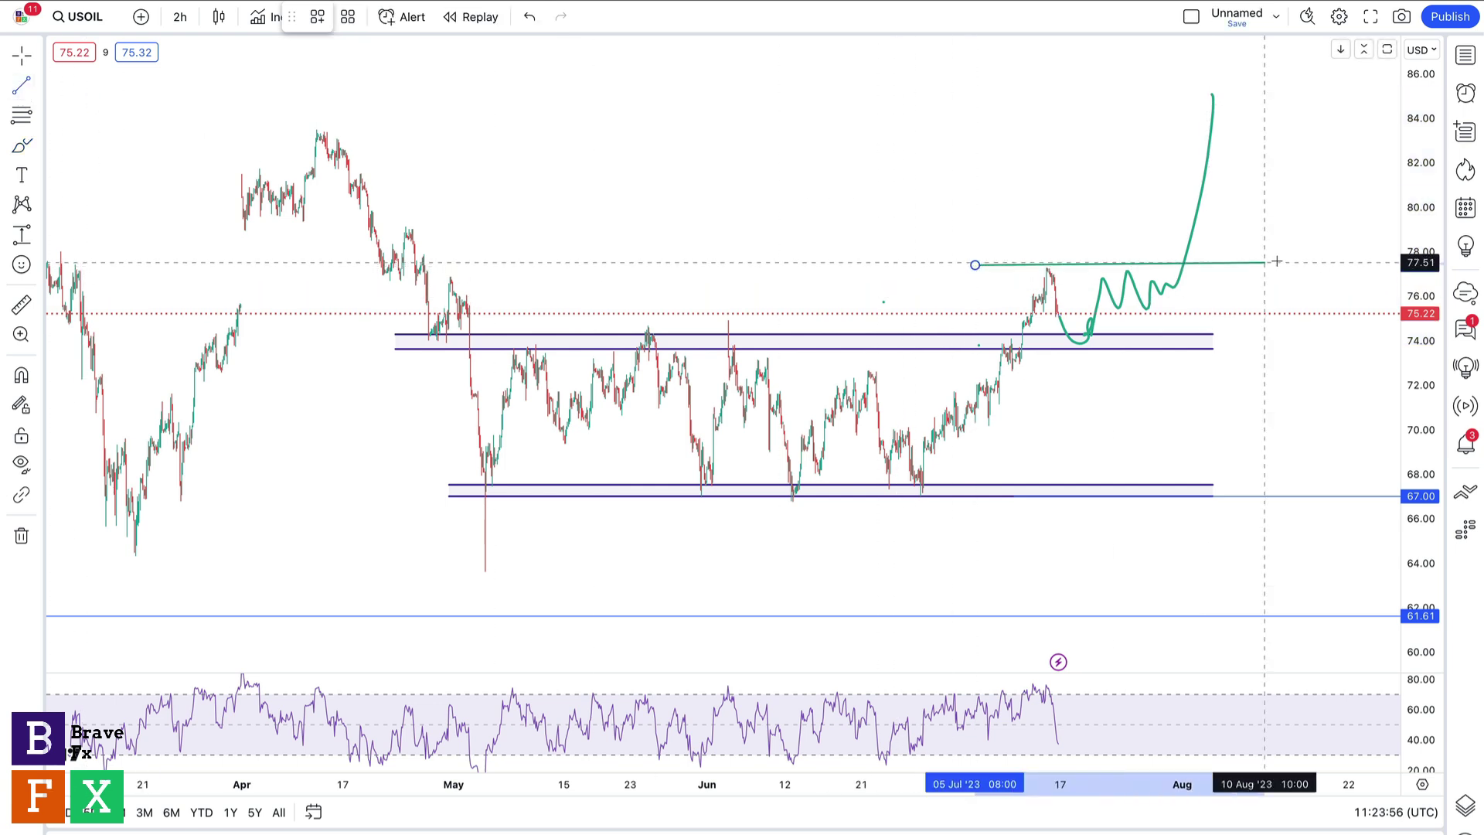
left_click(1274, 274)
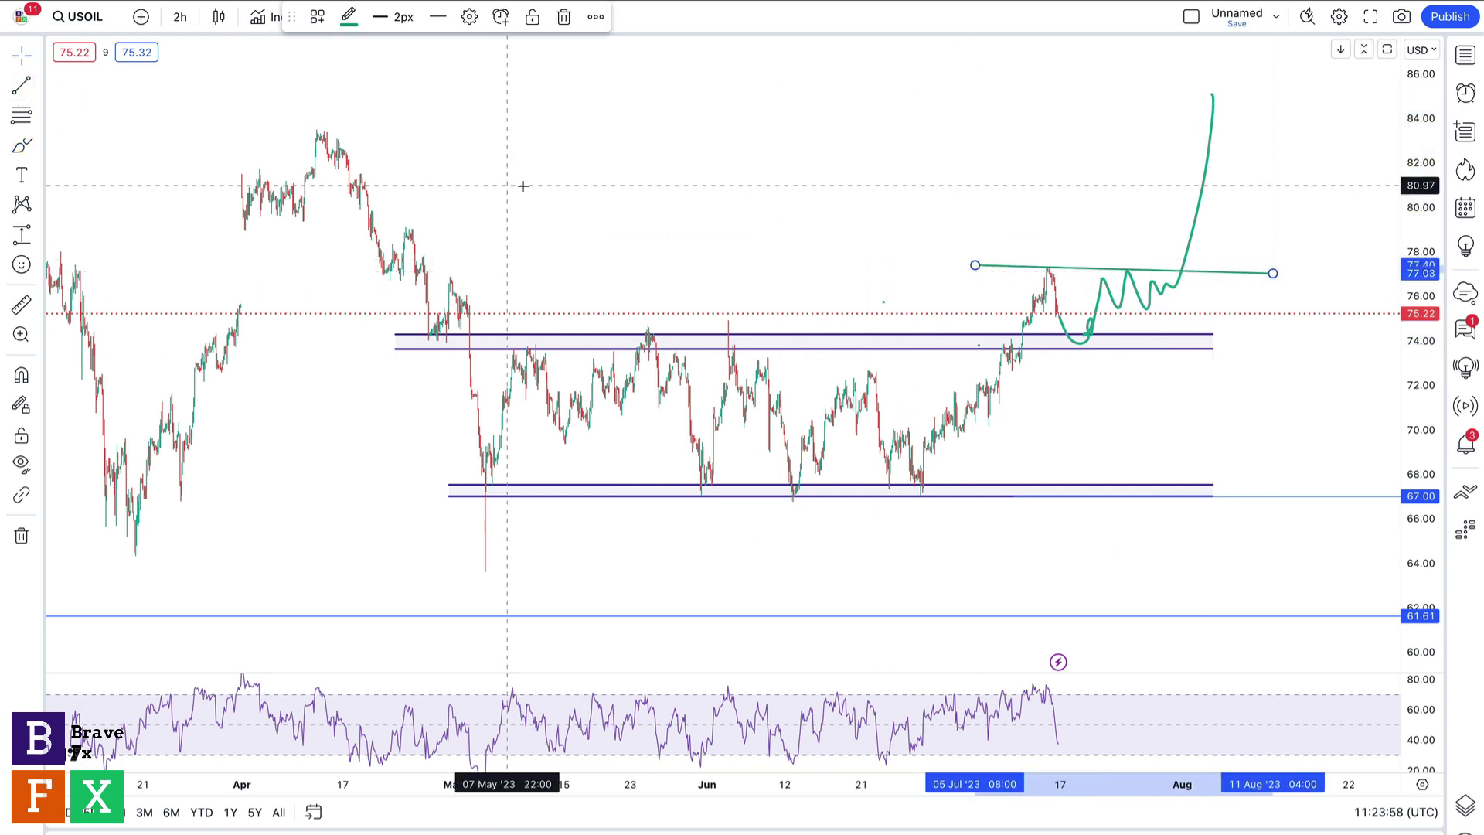
left_click(11, 90)
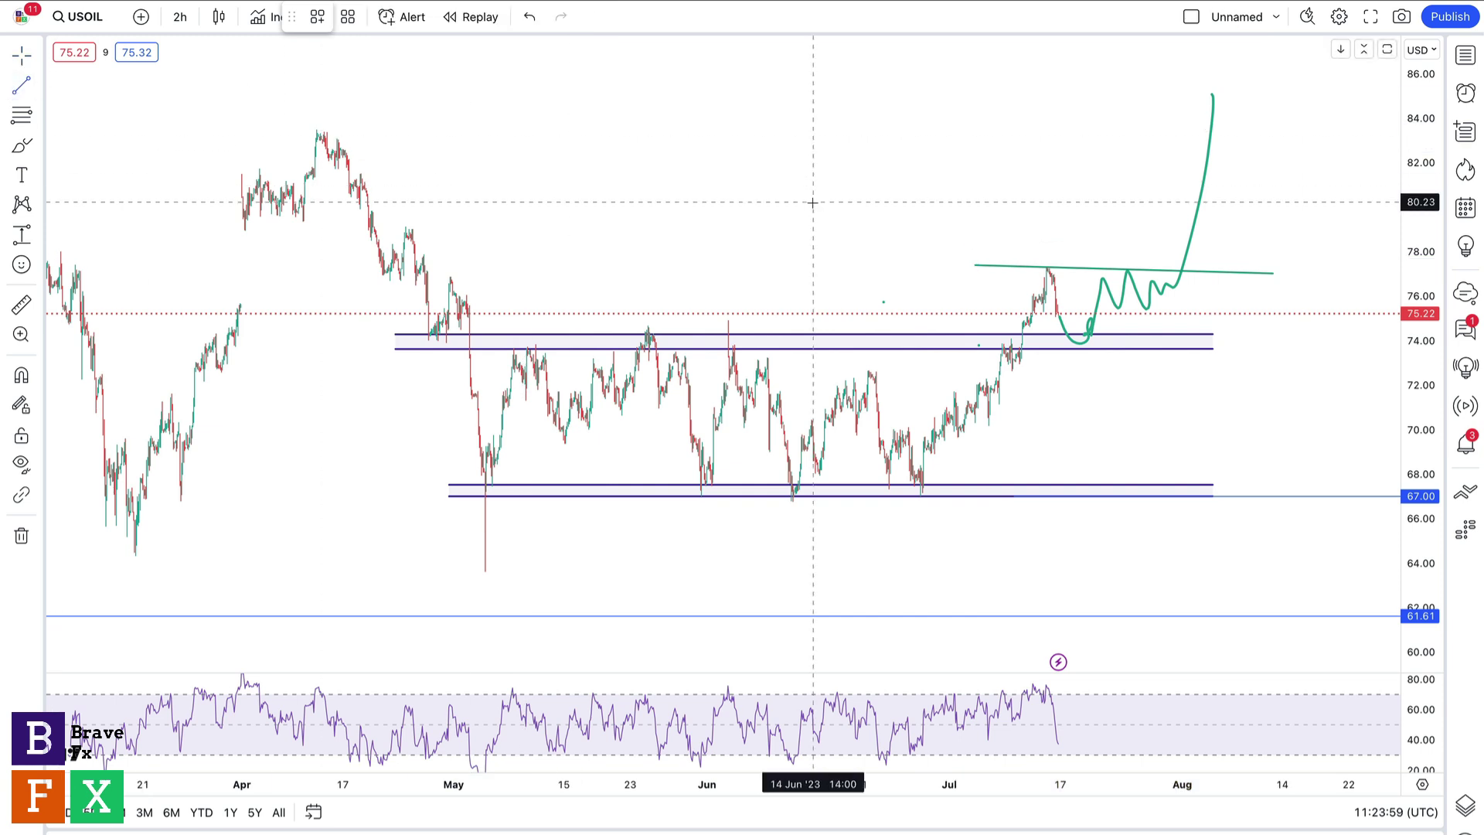
left_click(975, 270)
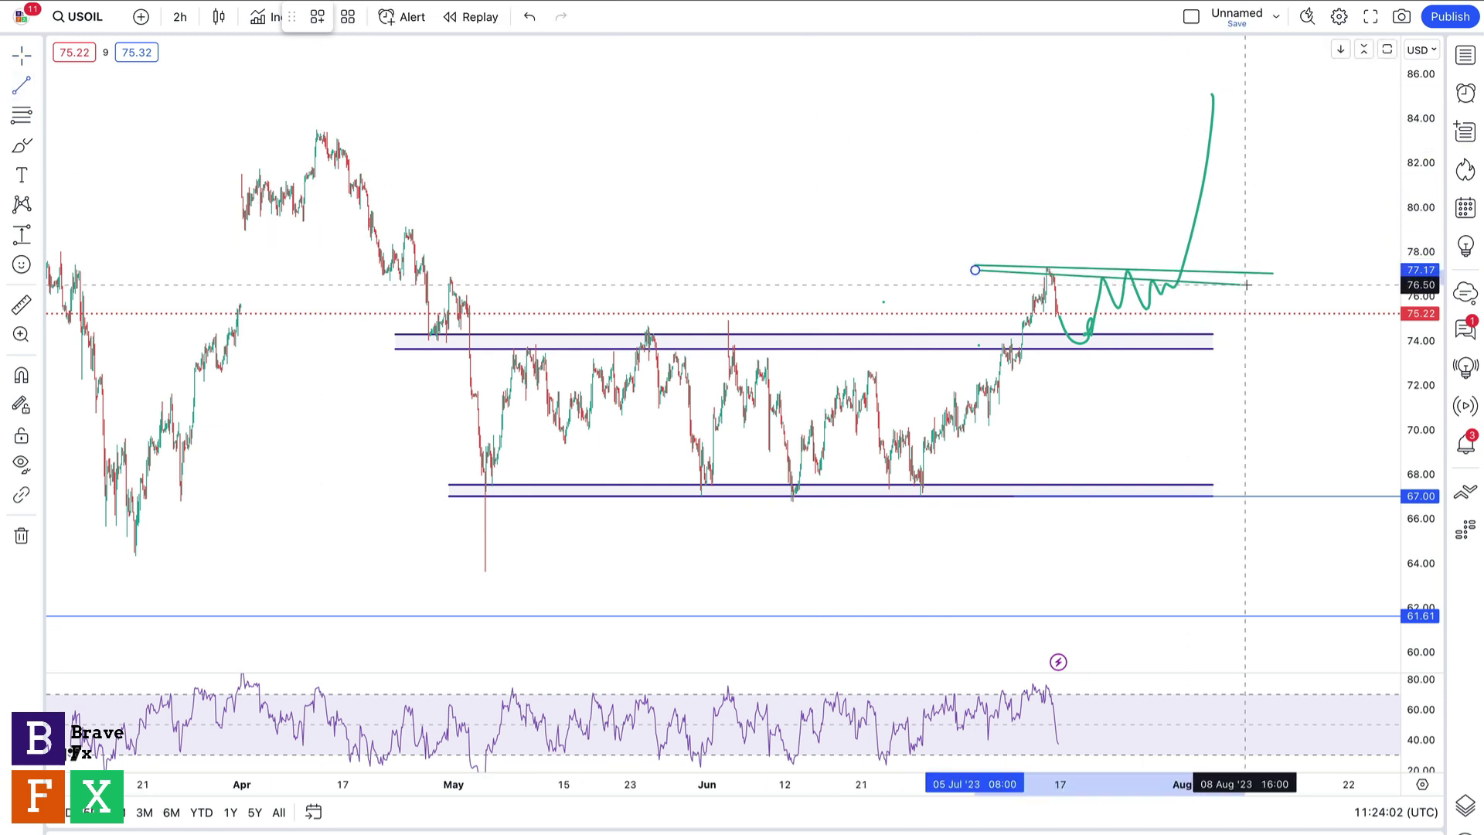
left_click(1274, 277)
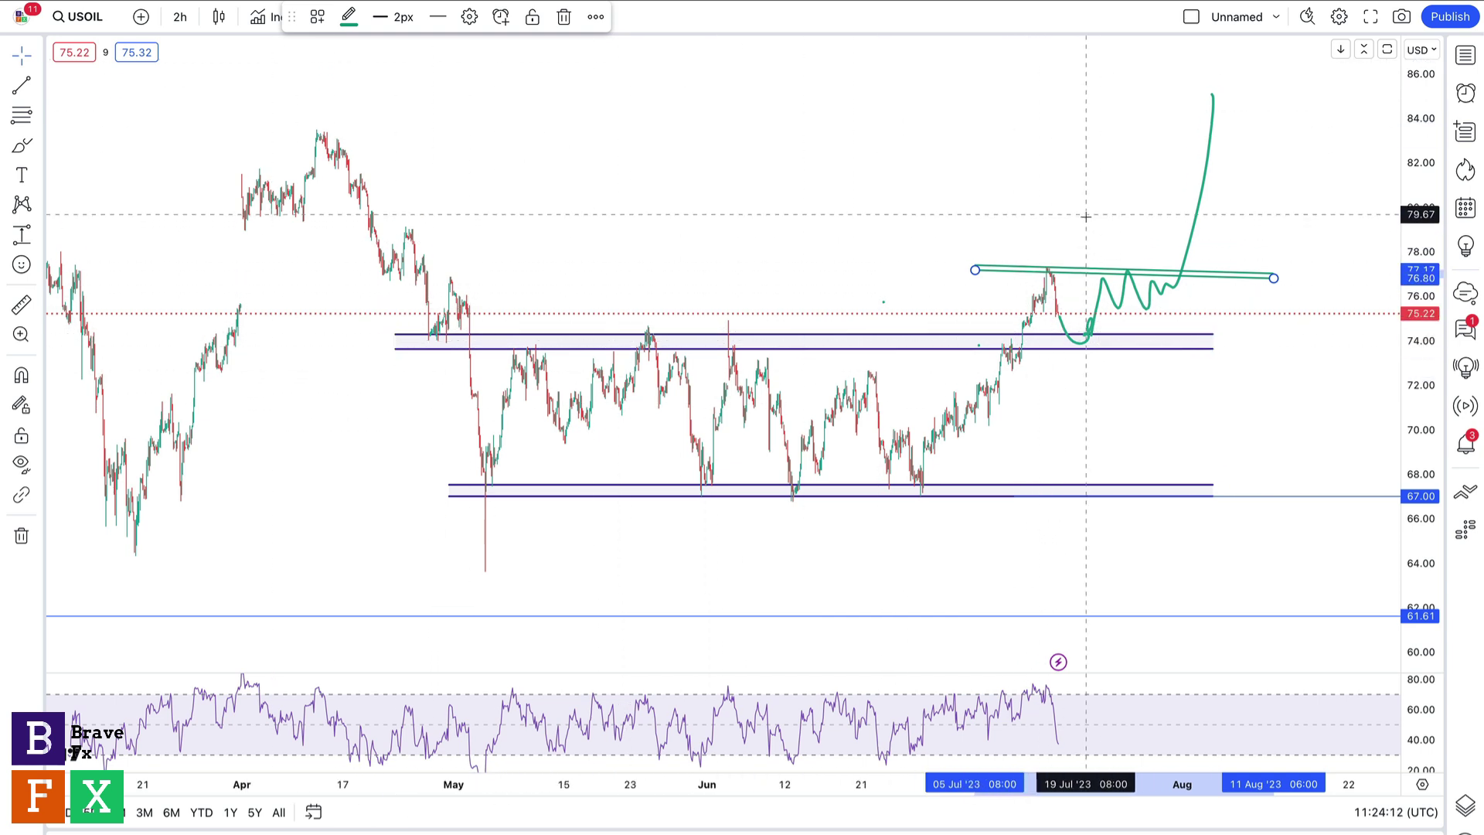
- Brush loops over the rally from about 67 and a short level at about 77.6, and undo all the bullish-scenario drawings
left_click(22, 146)
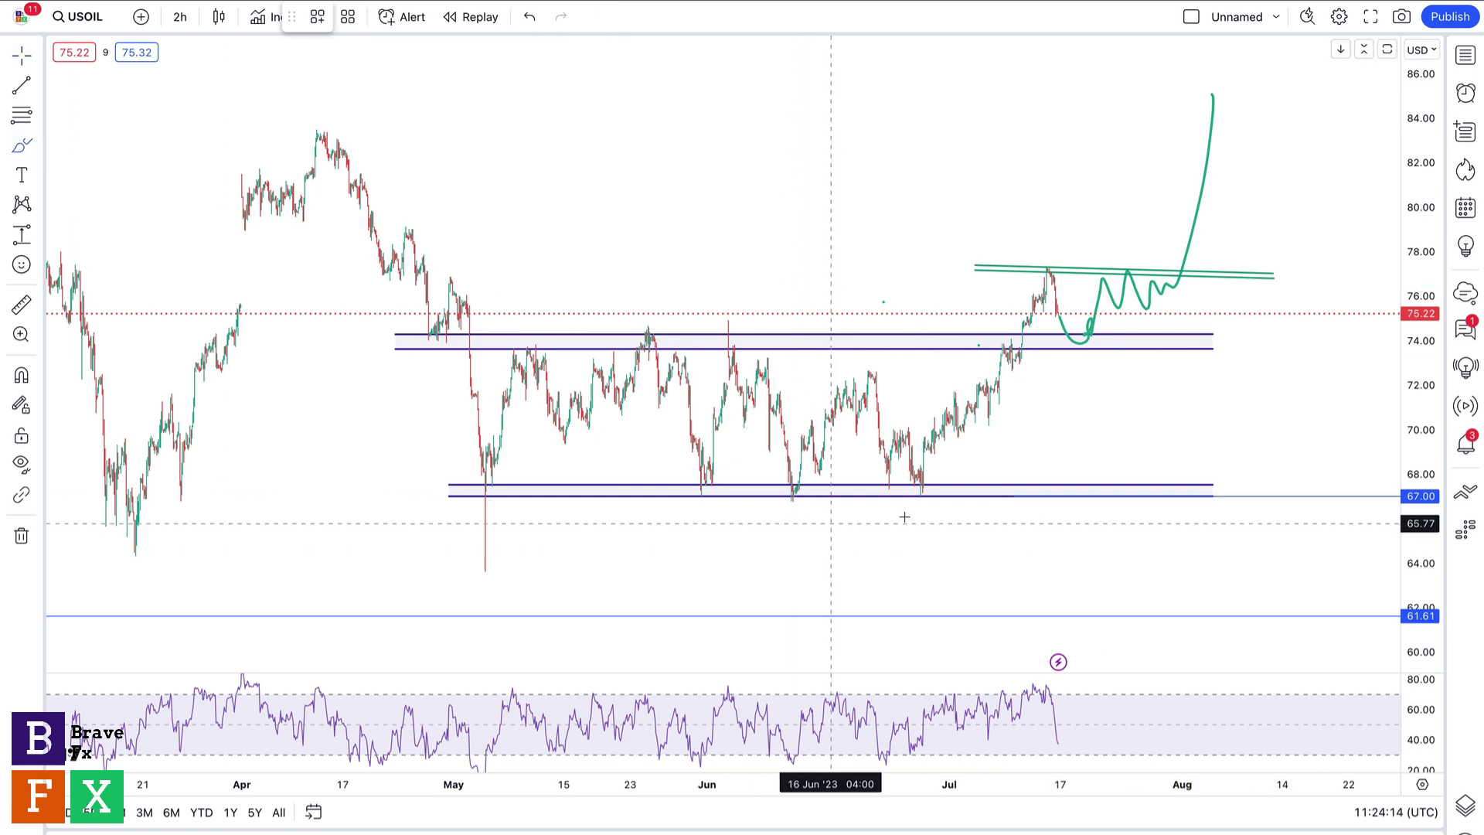
mouse_move(919, 499)
left_mouse_down()
mouse_move(1053, 275)
mouse_move(897, 499)
mouse_move(1070, 297)
mouse_move(1056, 317)
mouse_move(1101, 280)
mouse_move(1171, 294)
mouse_move(1215, 167)
left_mouse_up()
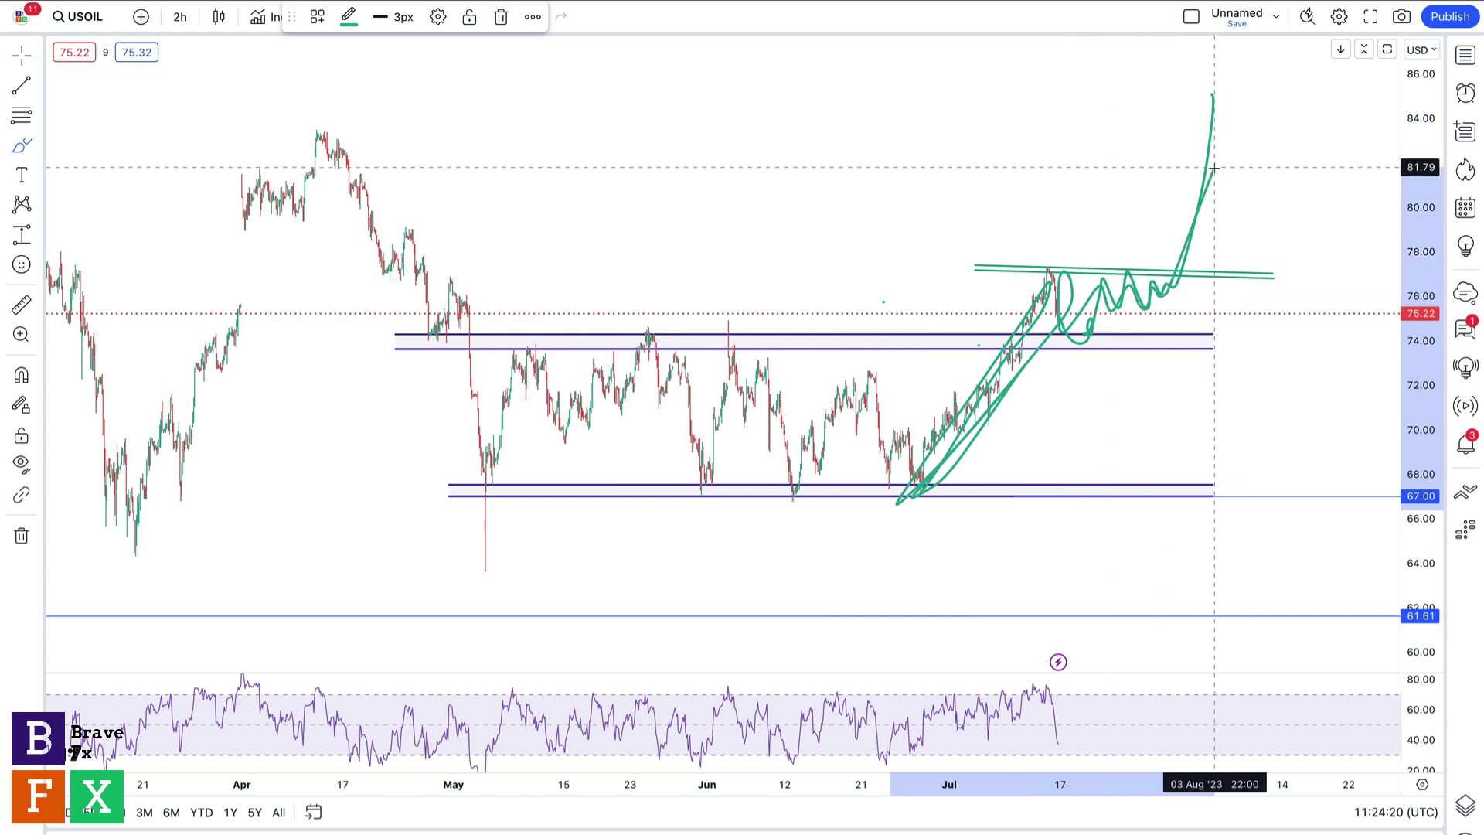
left_click_drag(1152, 260, 1205, 261)
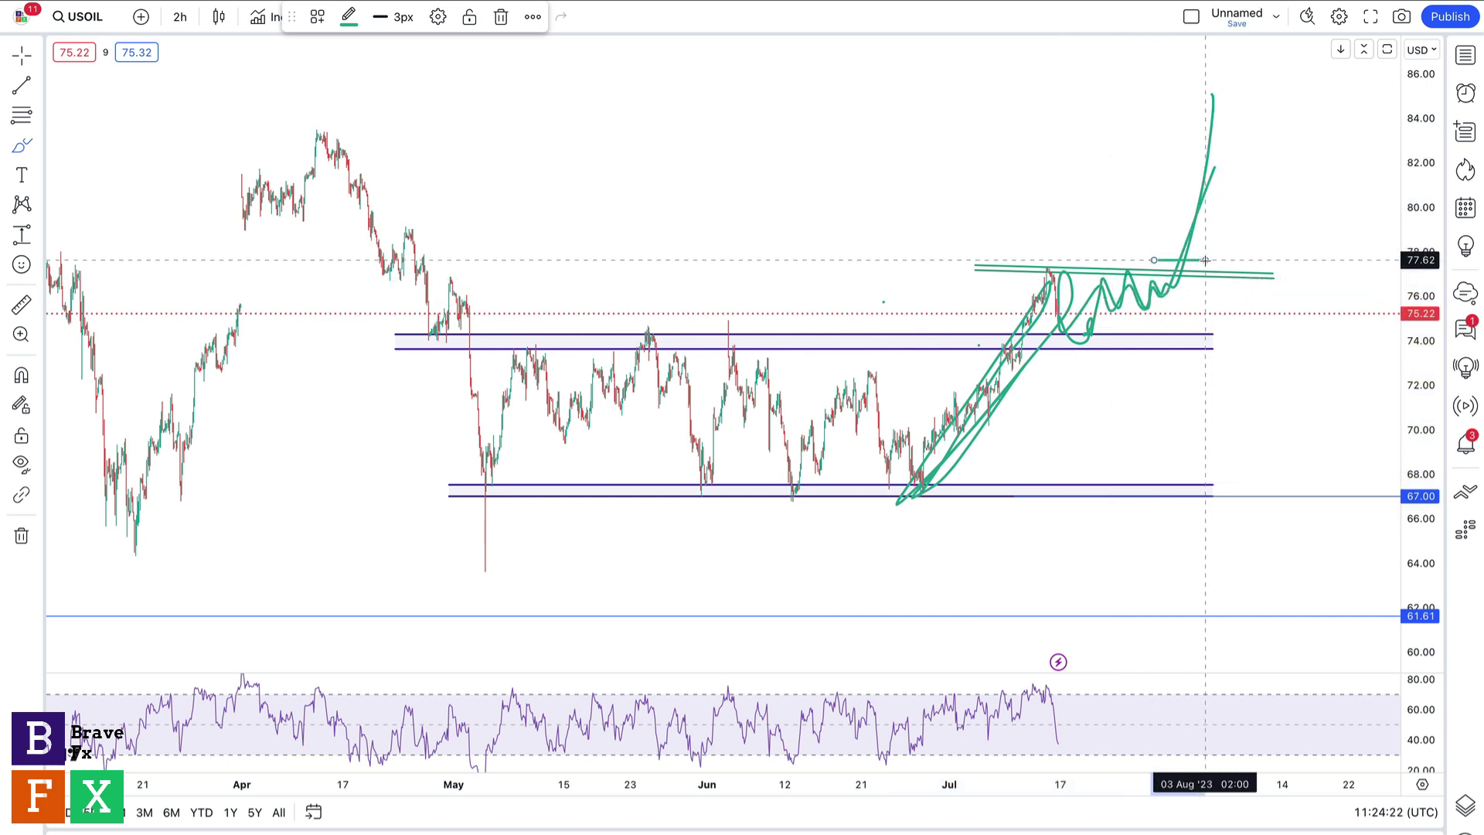
key("ctrl+z")
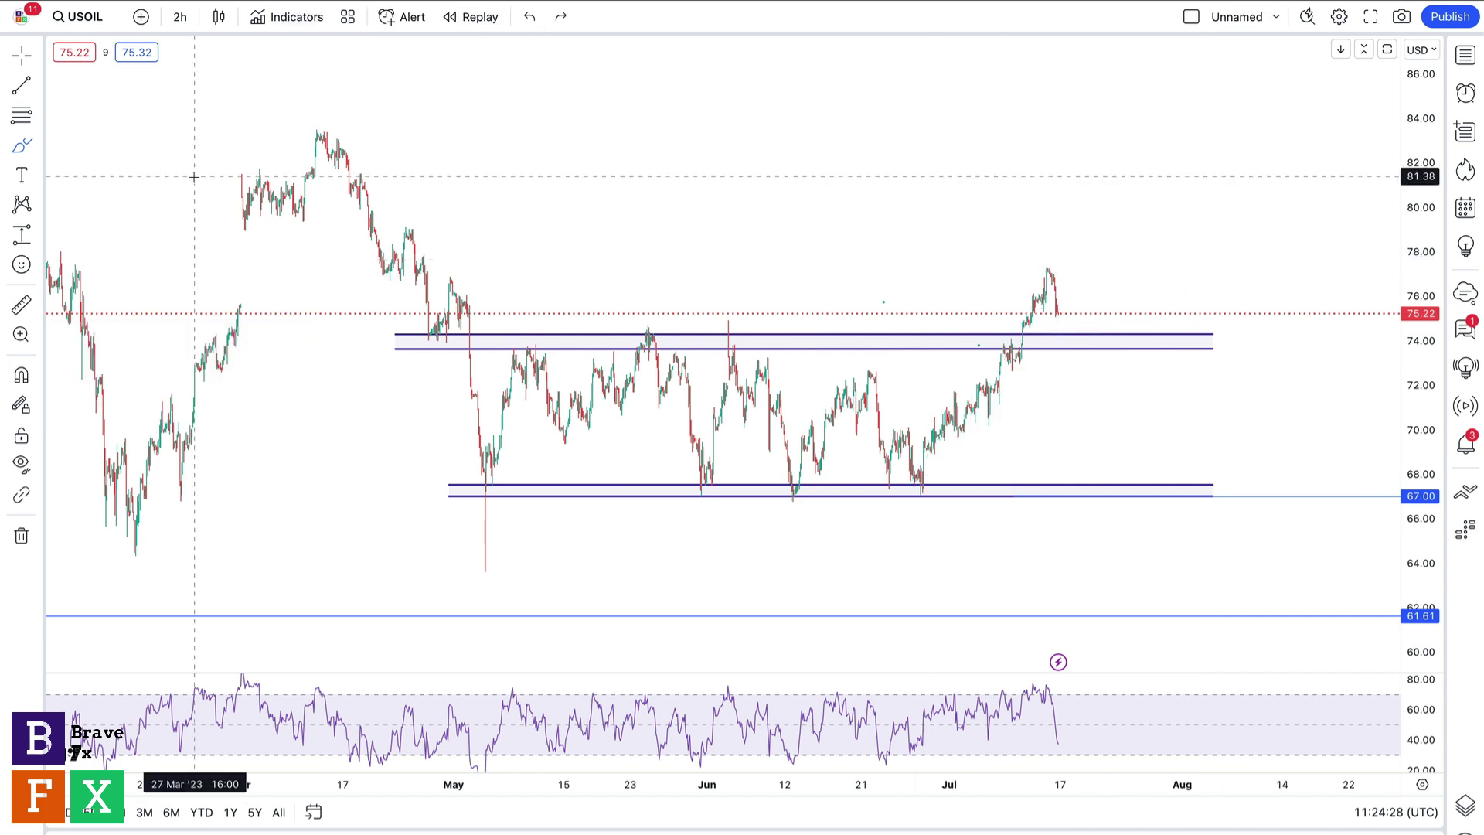
- Brush a bearish path consolidating around the 74 zone and dropping to about 67, and scribble over the 67 zone
left_click_drag(1057, 313, 1071, 349)
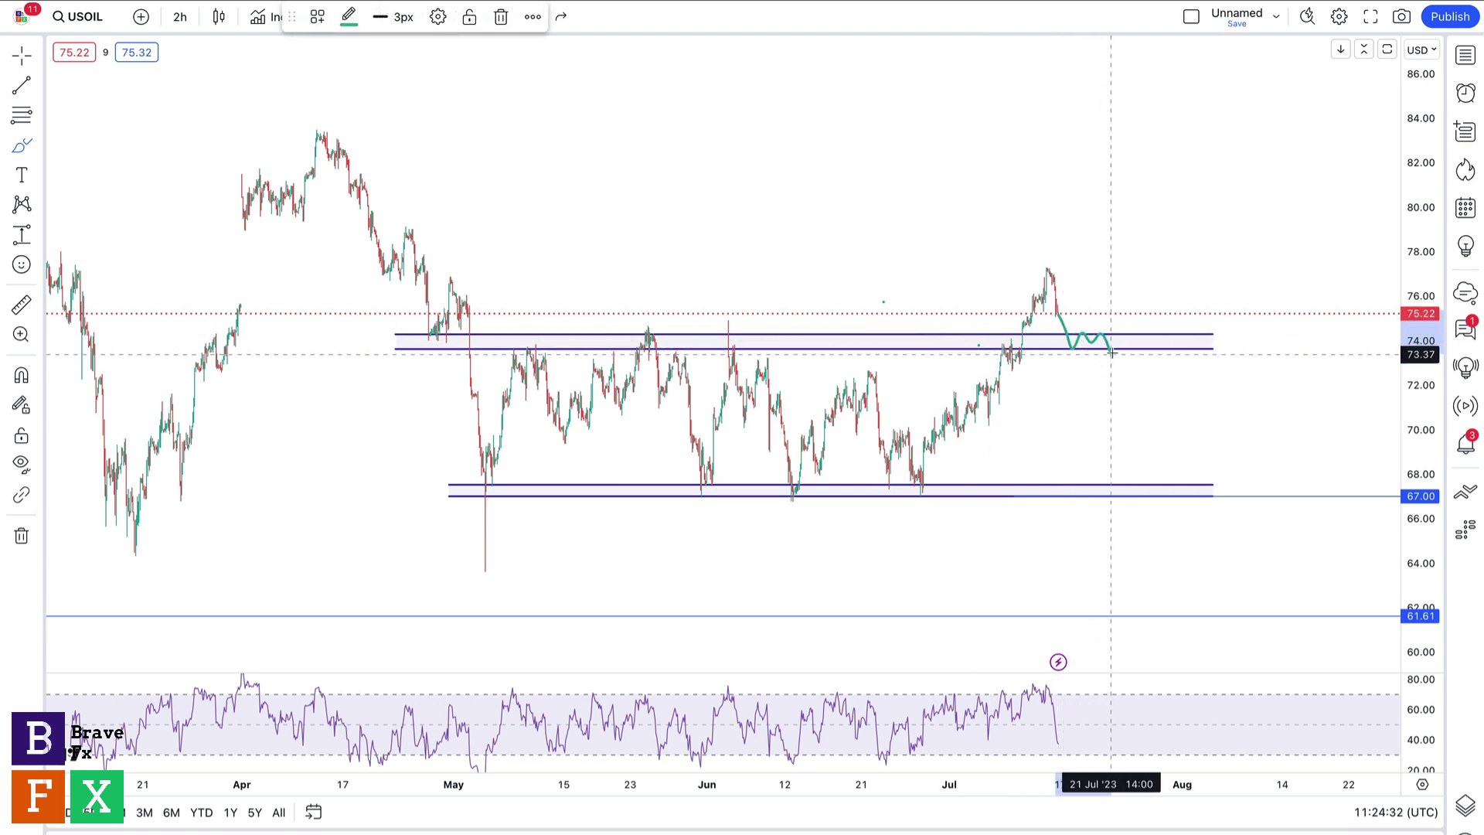
left_click_drag(1128, 328, 1188, 501)
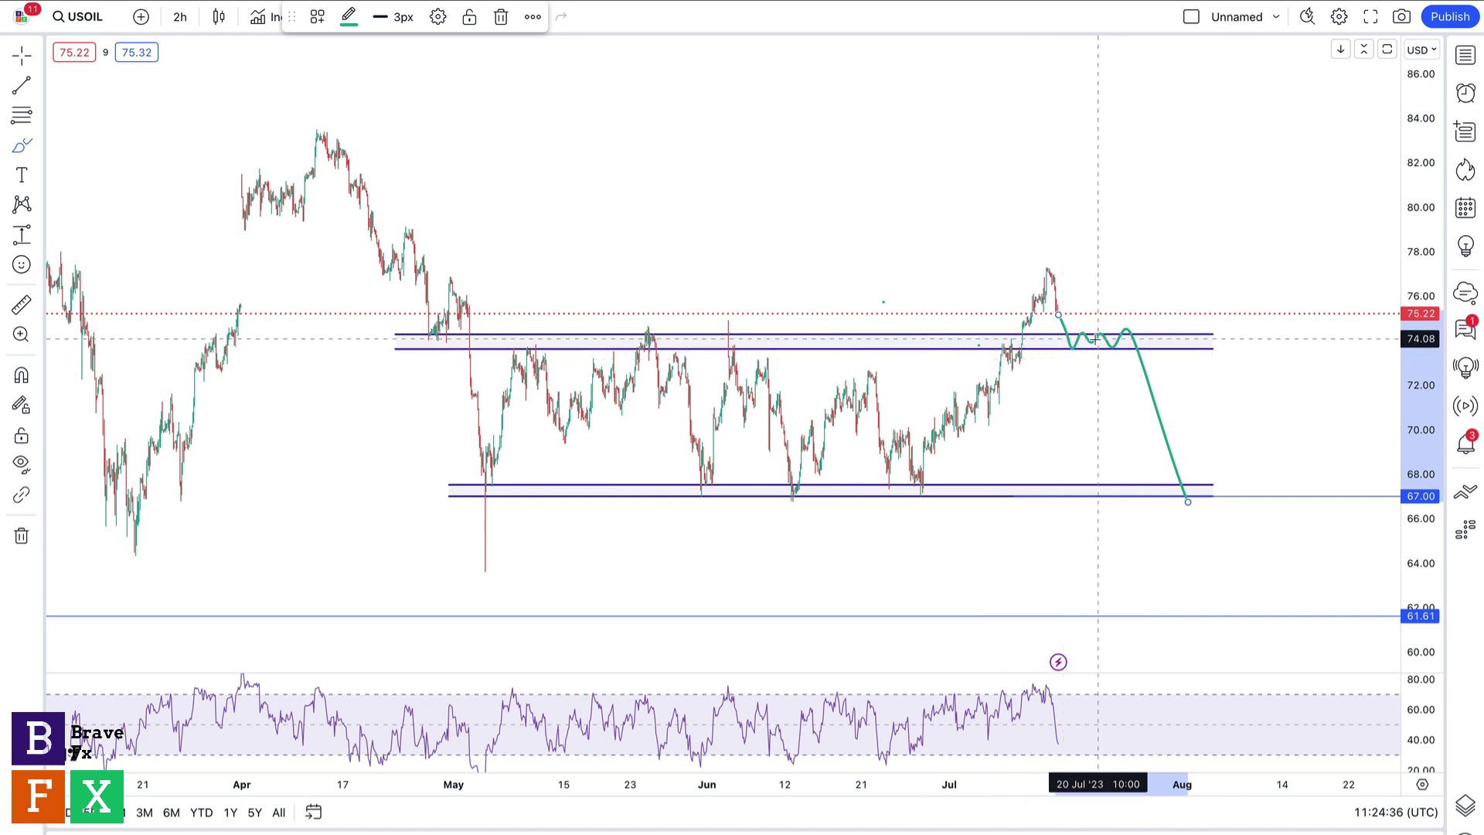
mouse_move(1163, 487)
left_mouse_down()
mouse_move(1051, 490)
mouse_move(1130, 492)
left_mouse_up()
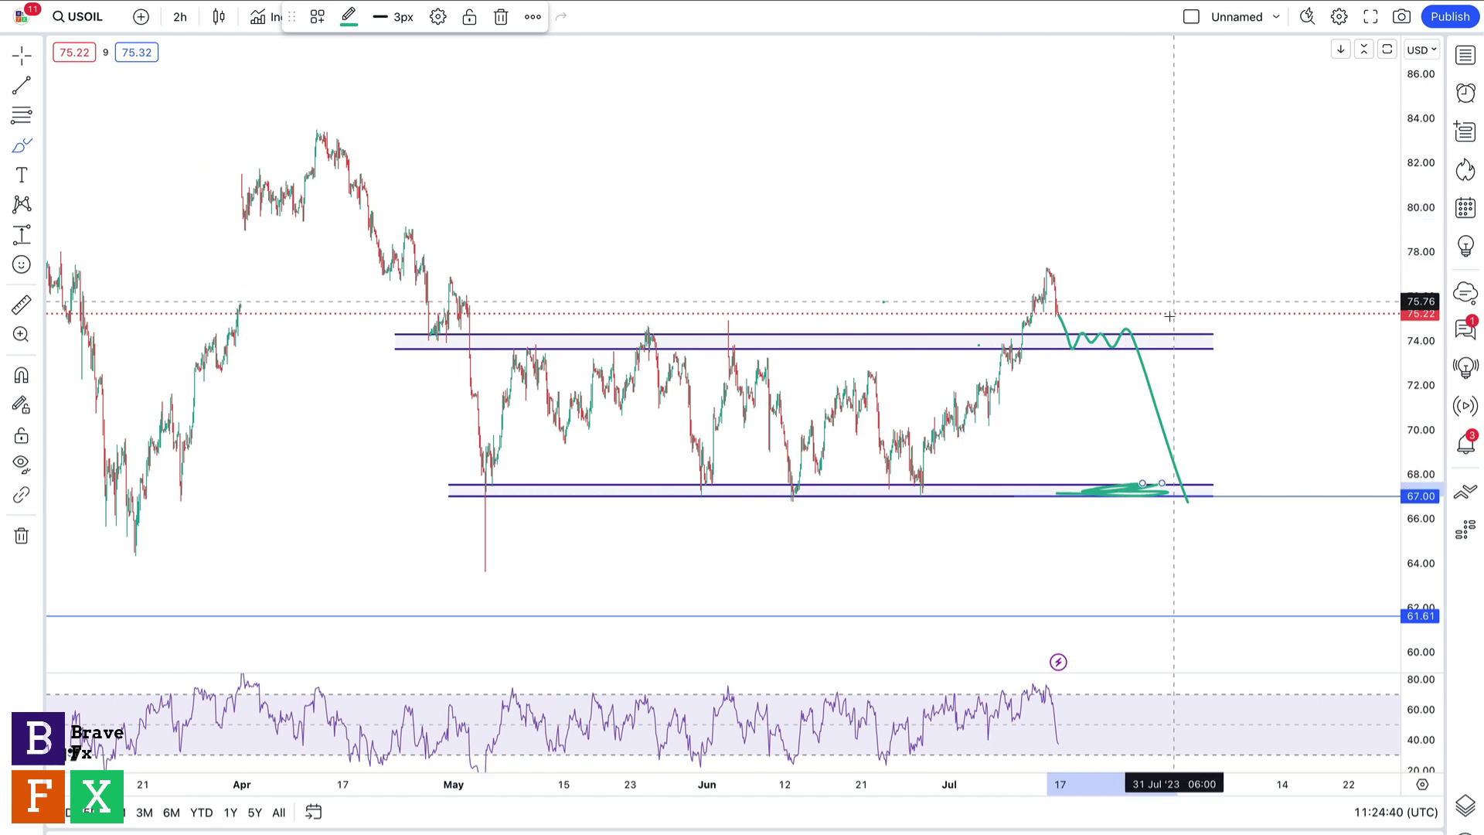
left_click_drag(1143, 320, 1133, 315)
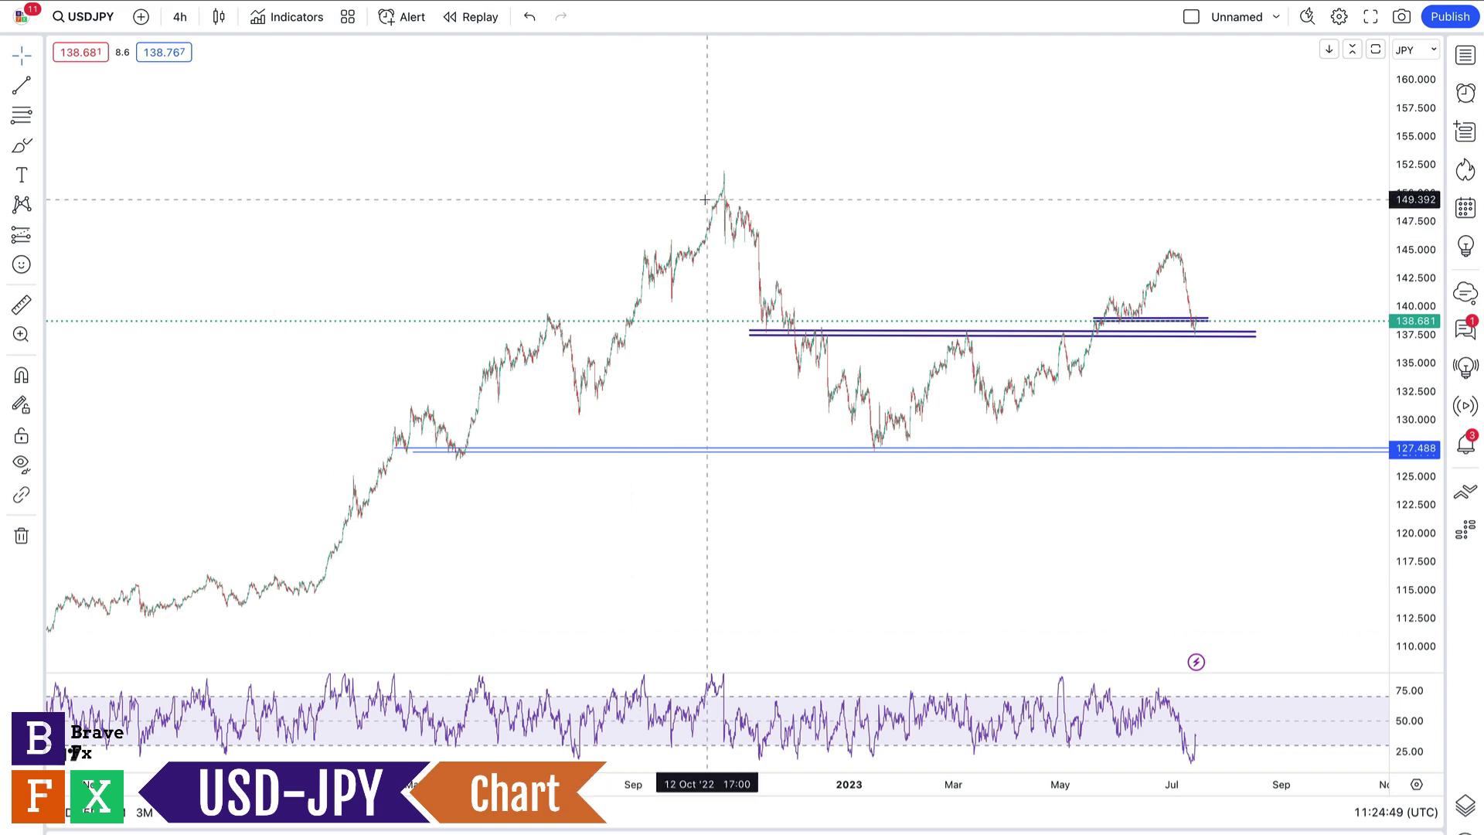
- On USDJPY, brush the swing from the 150 peak to about 147, scribble over the 137.5 zone, and delete both strokes
mouse_move(729, 182)
left_mouse_down()
mouse_move(828, 348)
mouse_move(636, 155)
mouse_move(689, 174)
mouse_move(678, 167)
mouse_move(811, 317)
mouse_move(841, 414)
mouse_move(903, 325)
mouse_move(951, 351)
mouse_move(1041, 331)
mouse_move(1130, 207)
left_mouse_up()
left_click(21, 145)
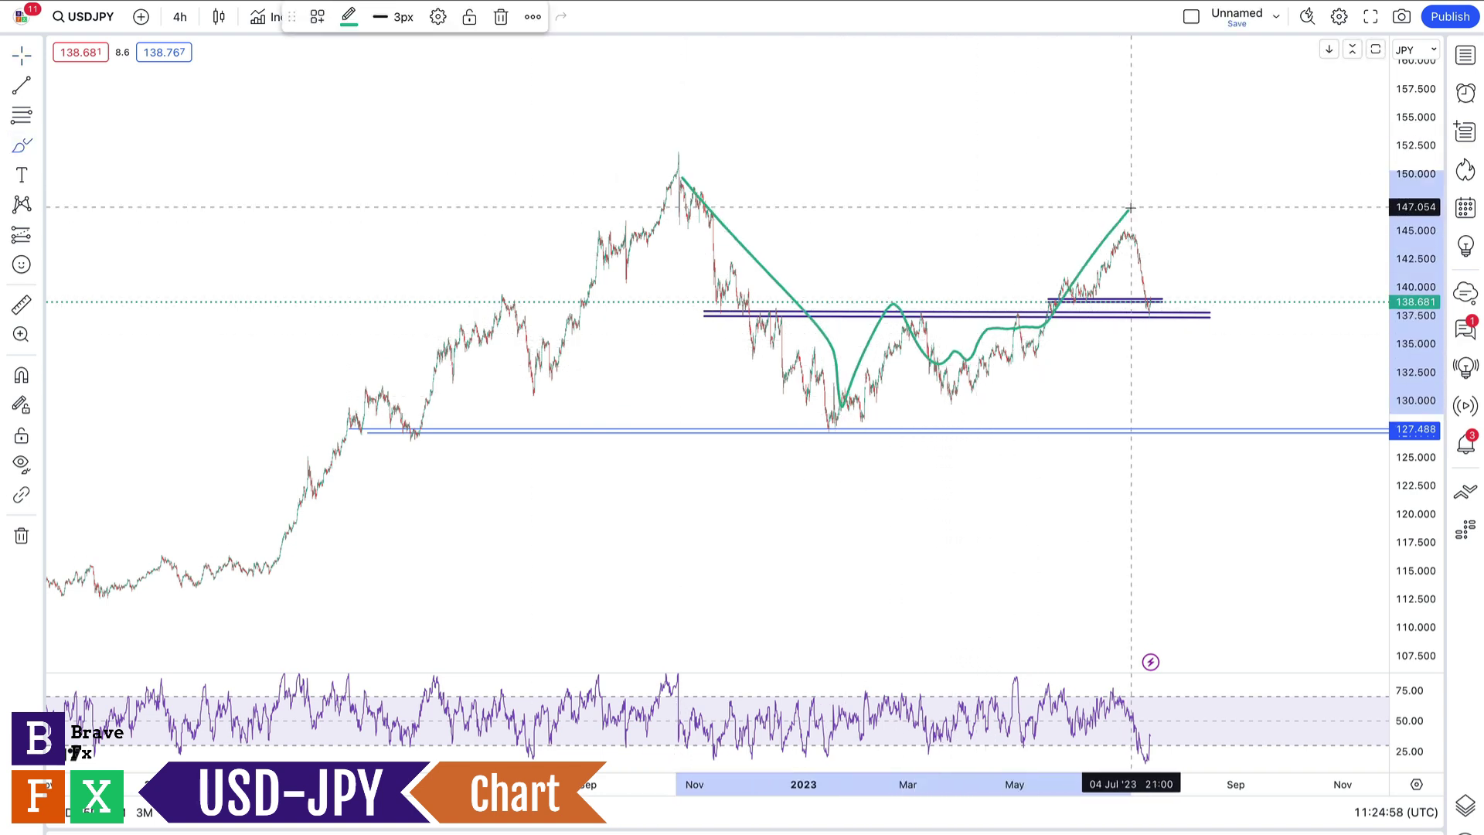
key("Delete")
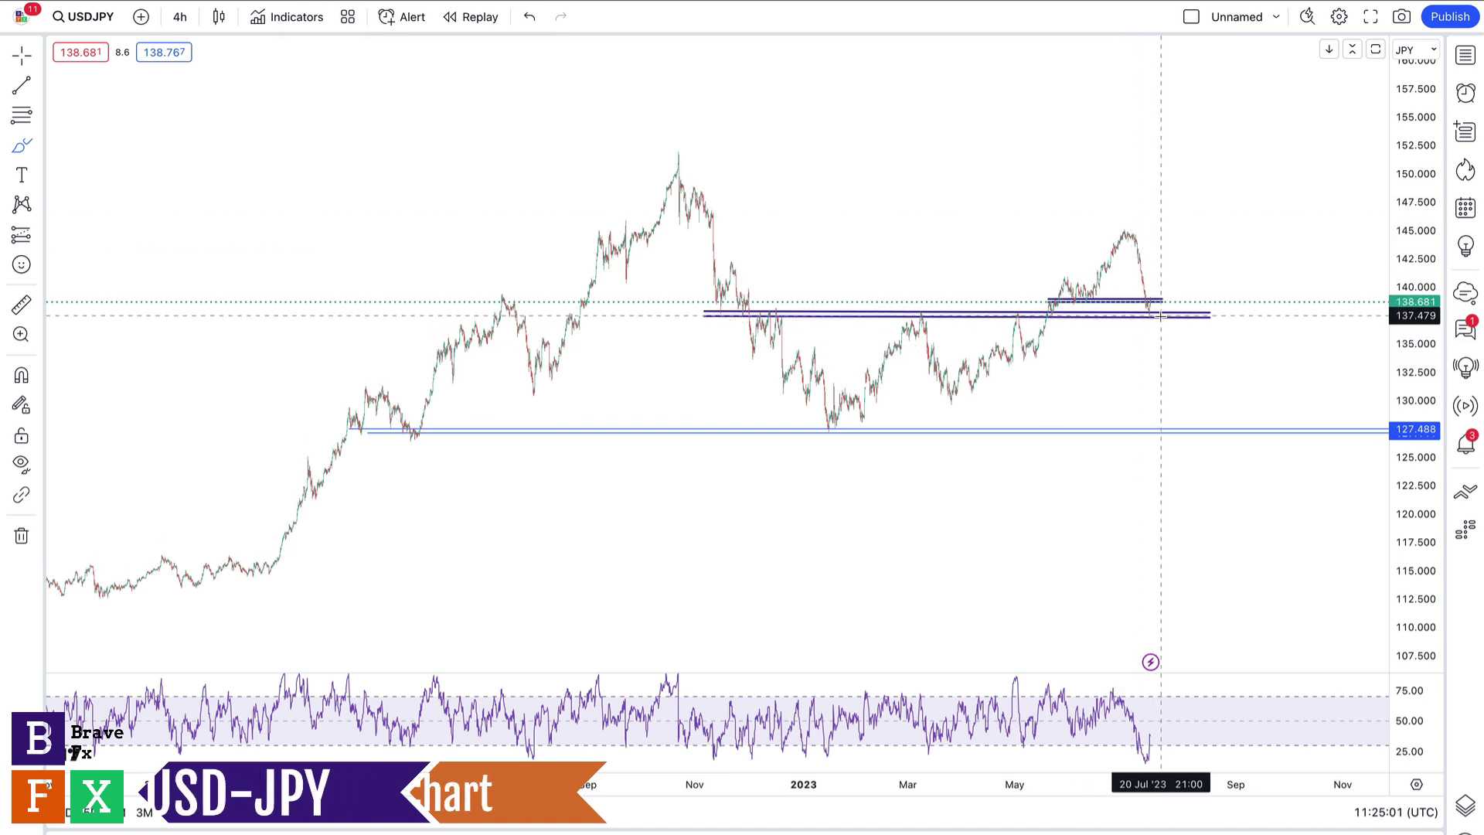
left_click_drag(1137, 314, 1123, 318)
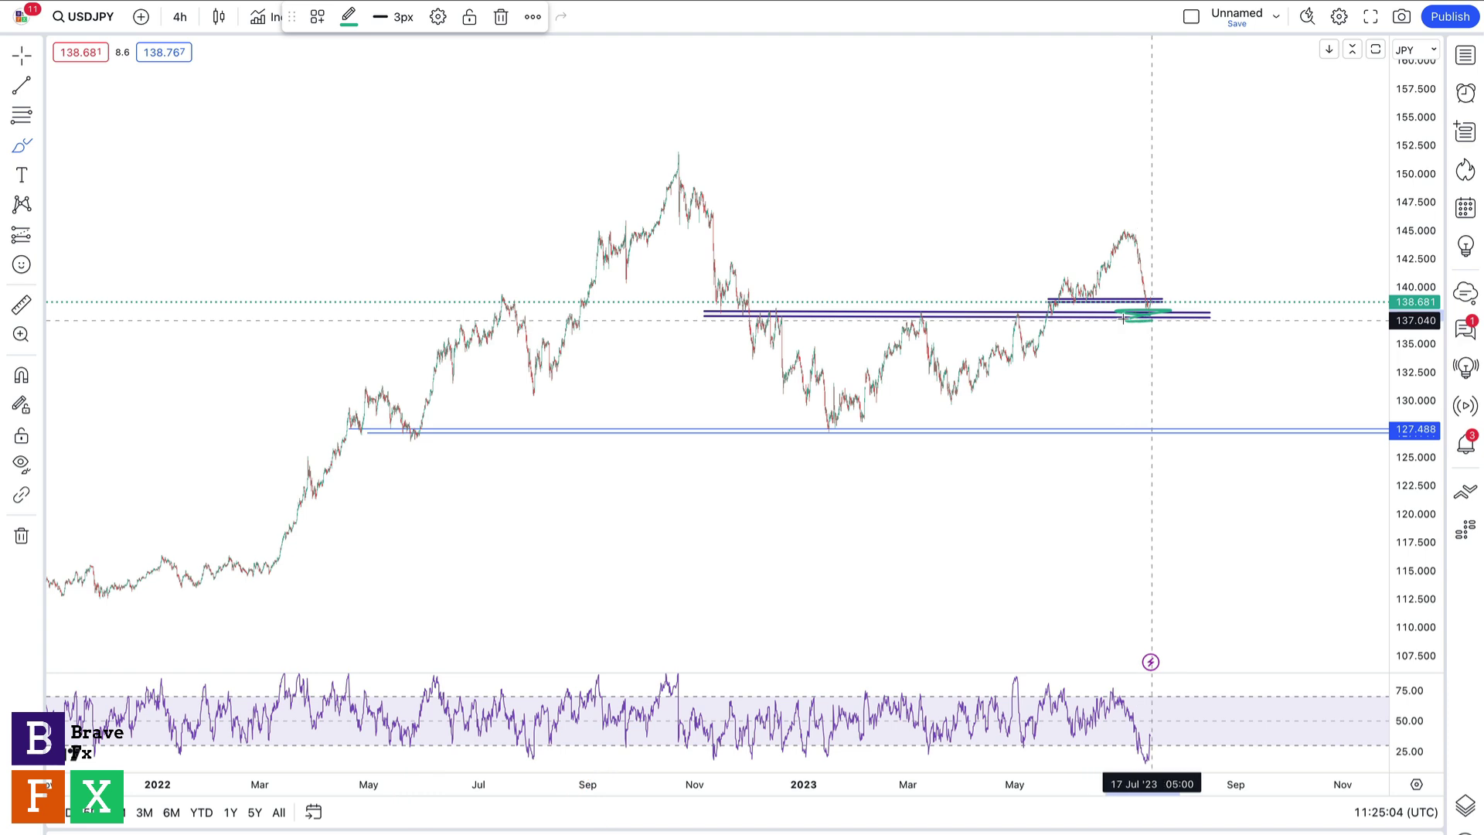
key("Delete")
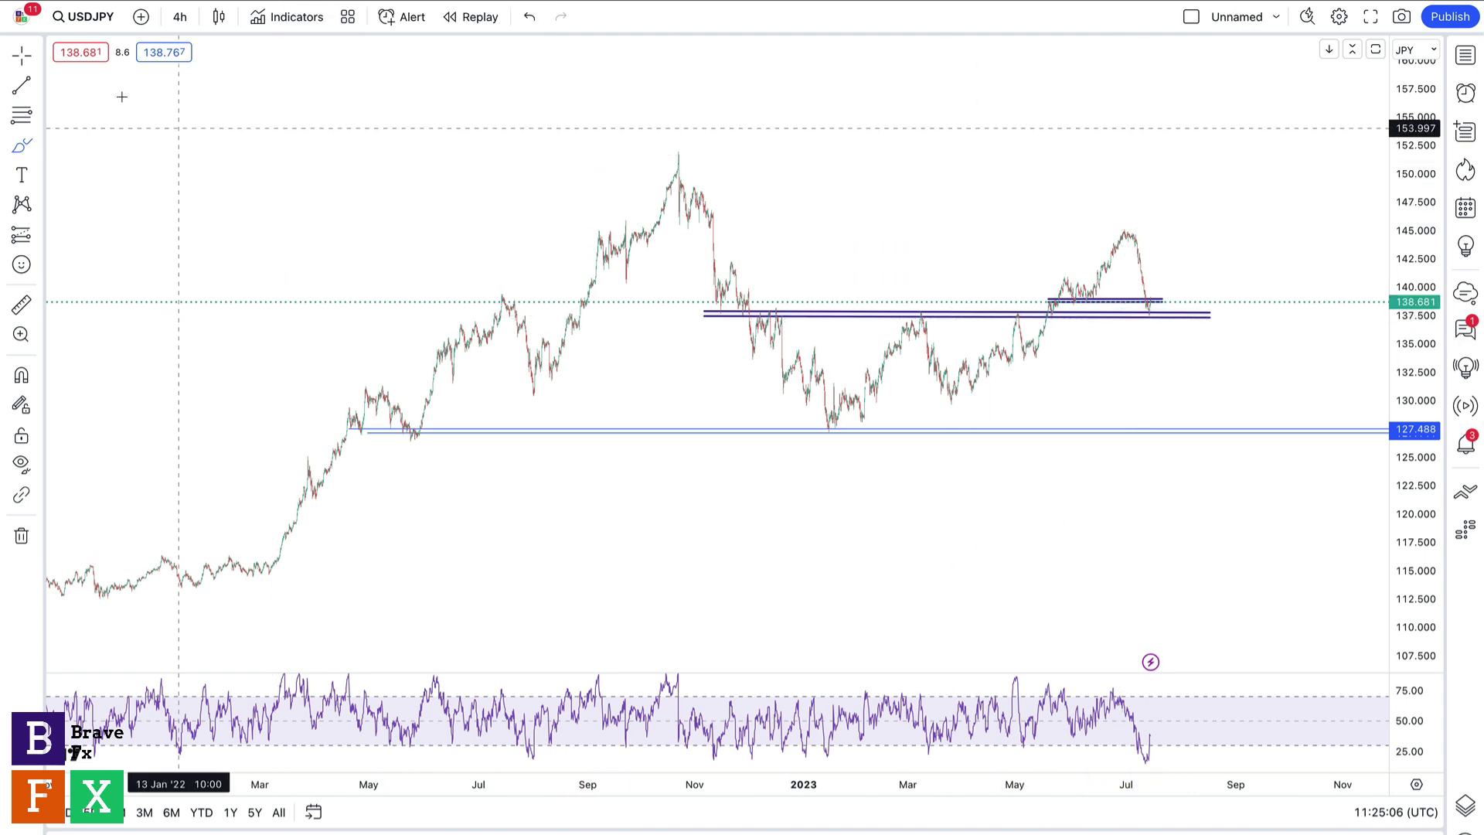
- View USDJPY on the 2h timeframe and return the chart to 4h
left_click(180, 17)
left_click(193, 451)
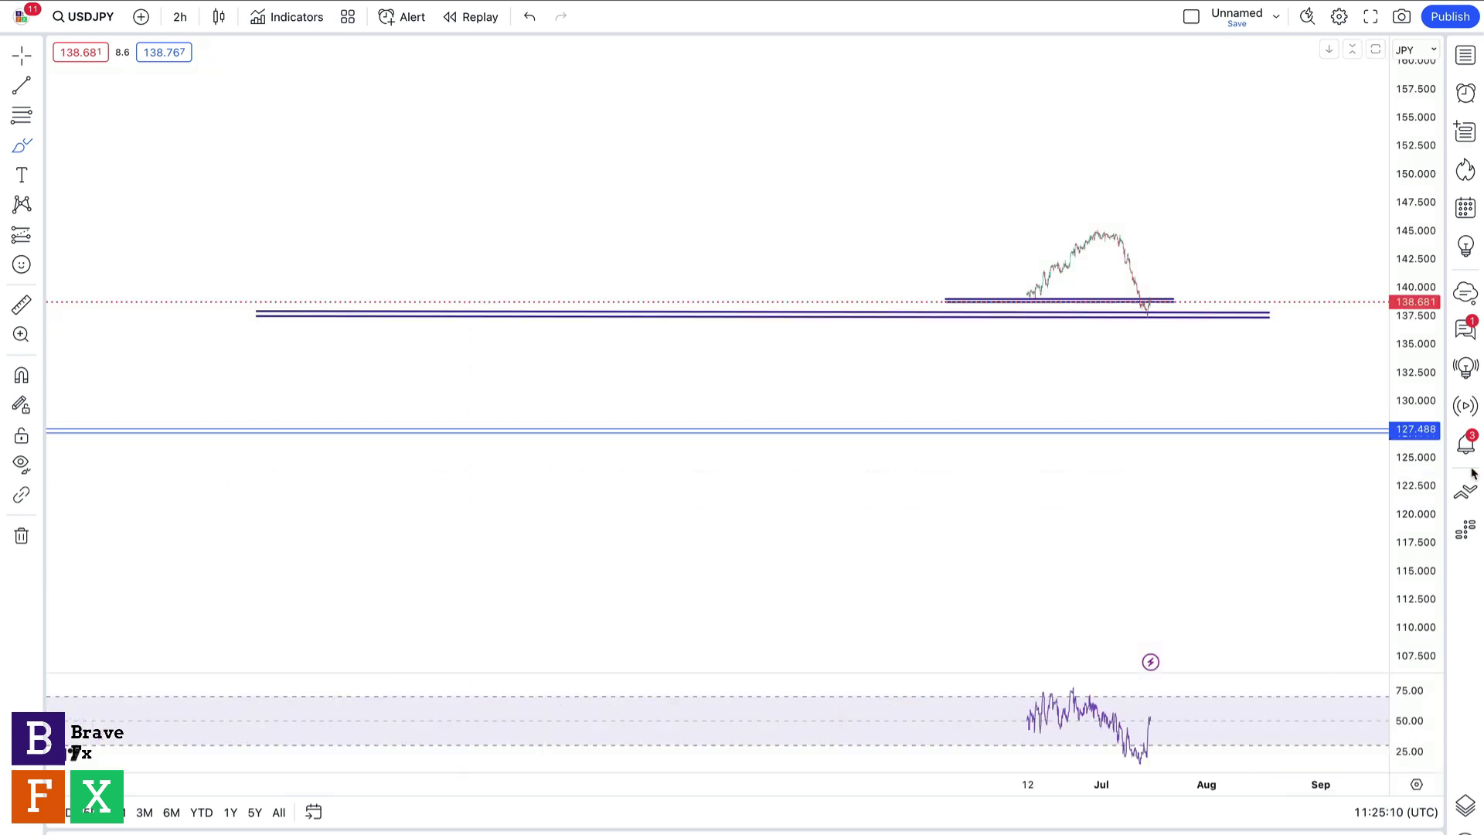
left_click_drag(1030, 386, 1043, 527)
left_click(502, 17)
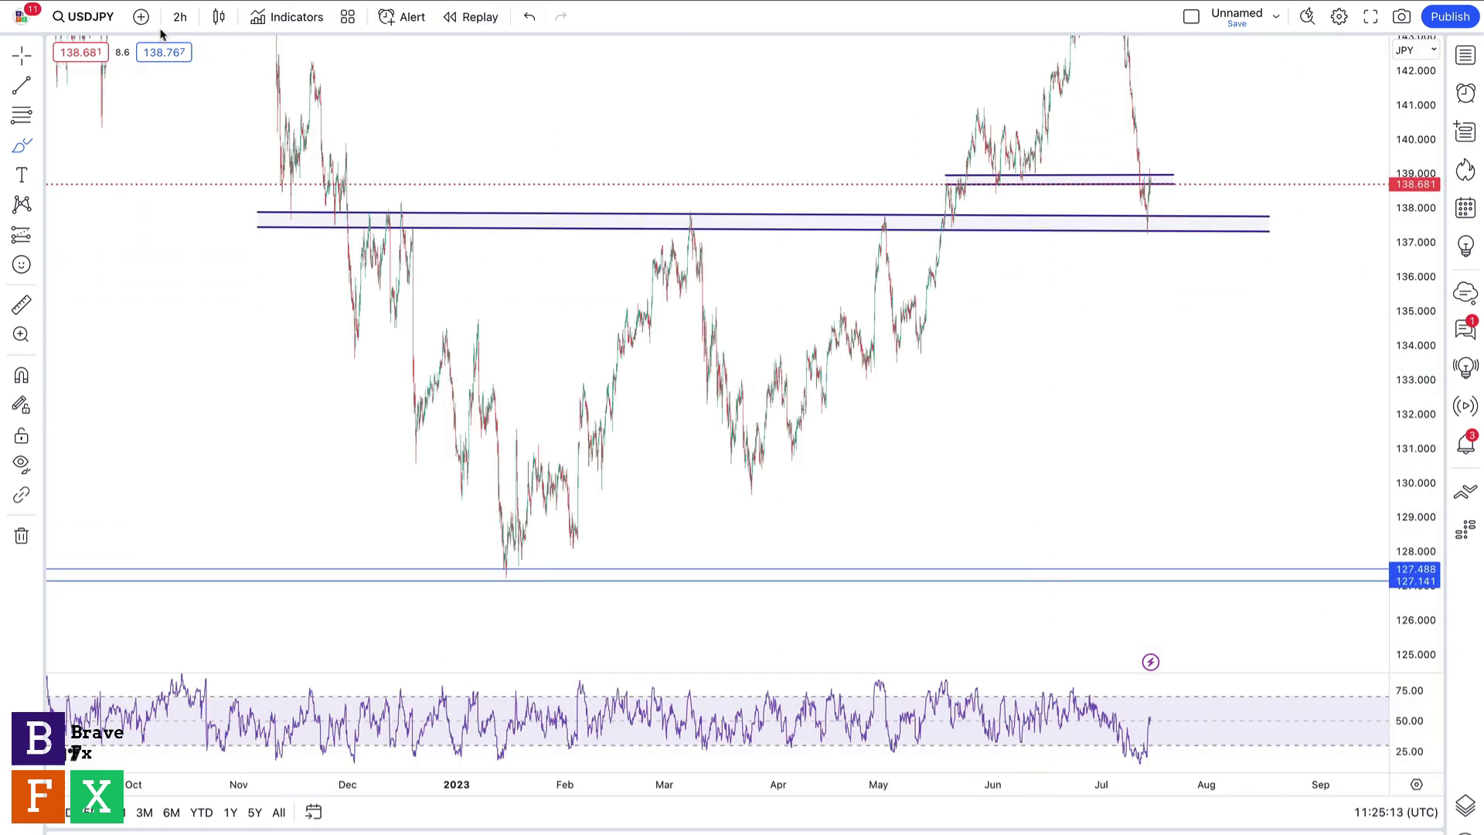
left_click(180, 17)
left_click(195, 510)
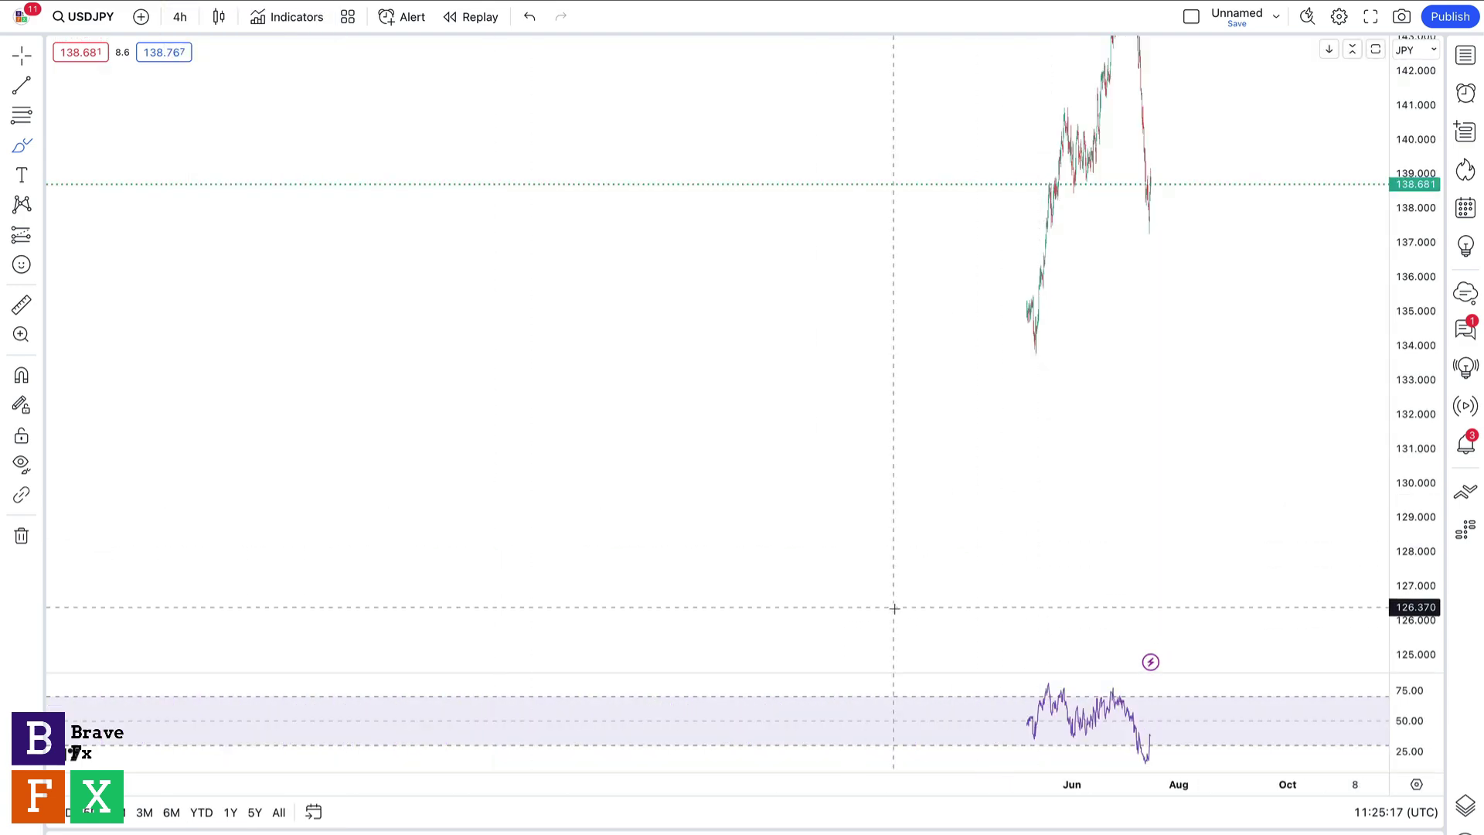
- Examine the 4h price action around the 137.5 and 139 zones, from the spring swings through the July decline
left_click(695, 758)
left_click(696, 759)
left_click(696, 758)
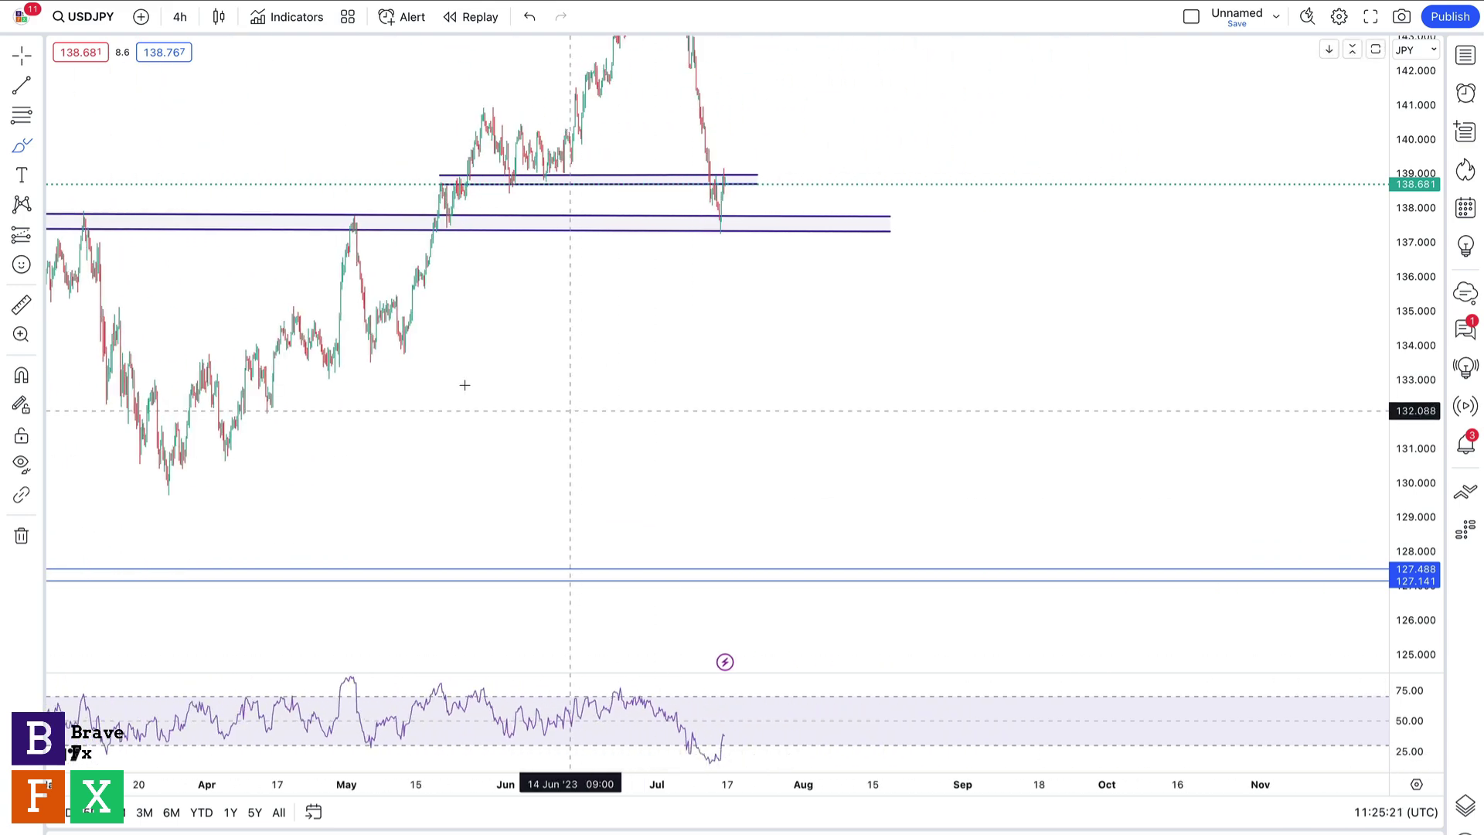
left_click_drag(543, 364, 1083, 491)
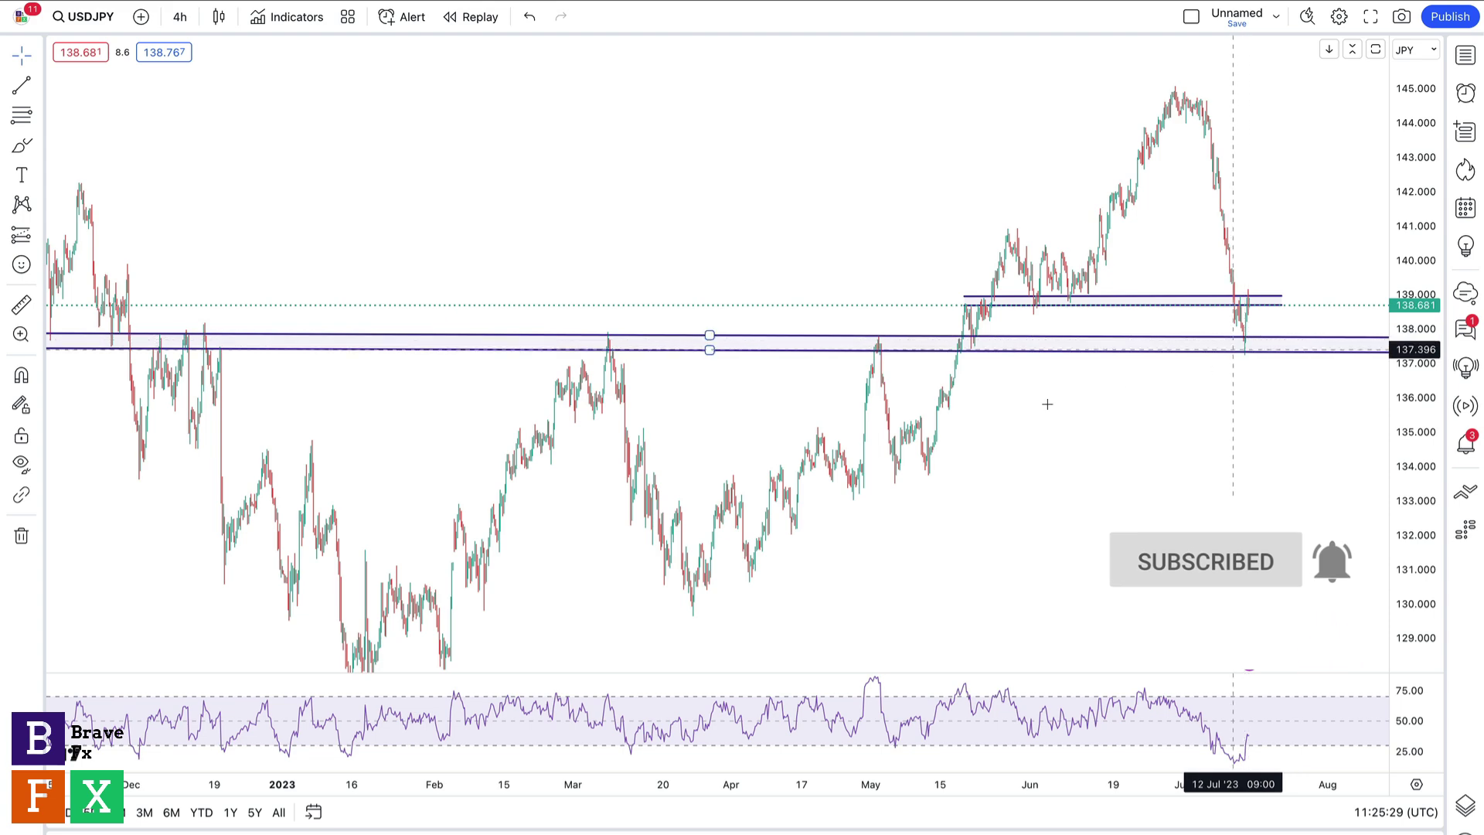
left_click(696, 758)
left_click(697, 759)
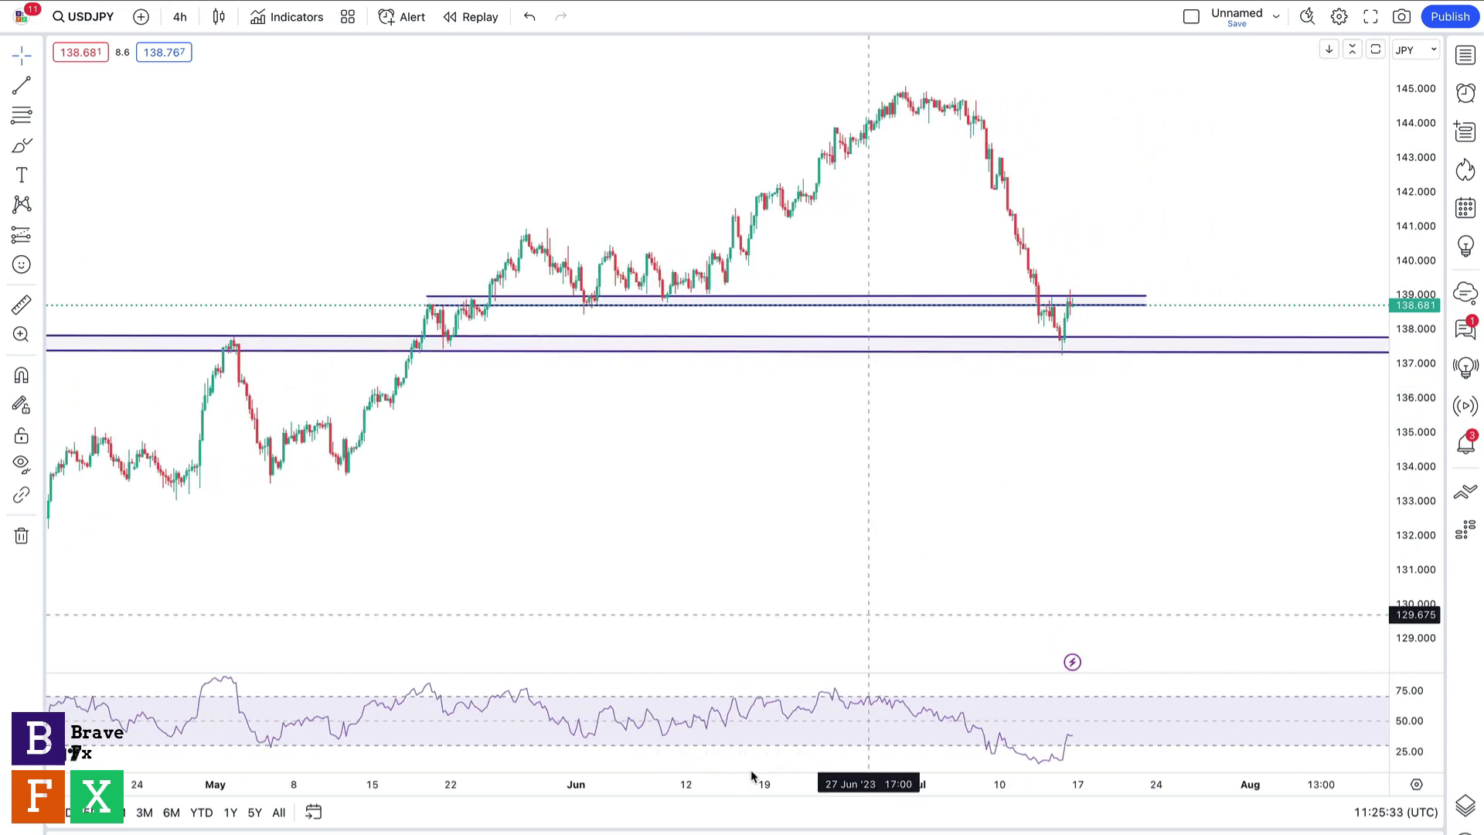
left_click(697, 758)
left_click_drag(1051, 386, 914, 385)
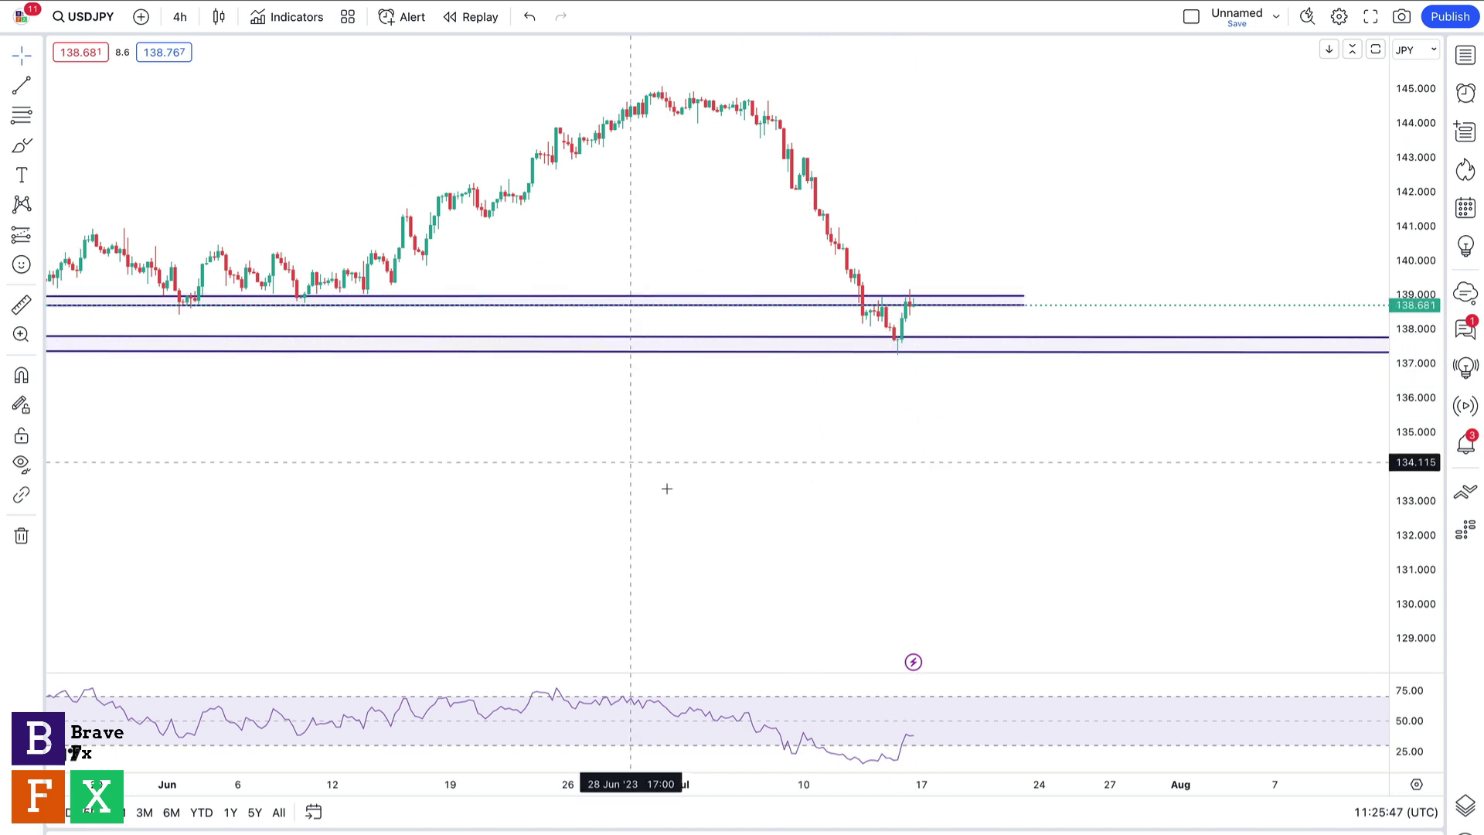
left_click_drag(683, 500, 791, 552)
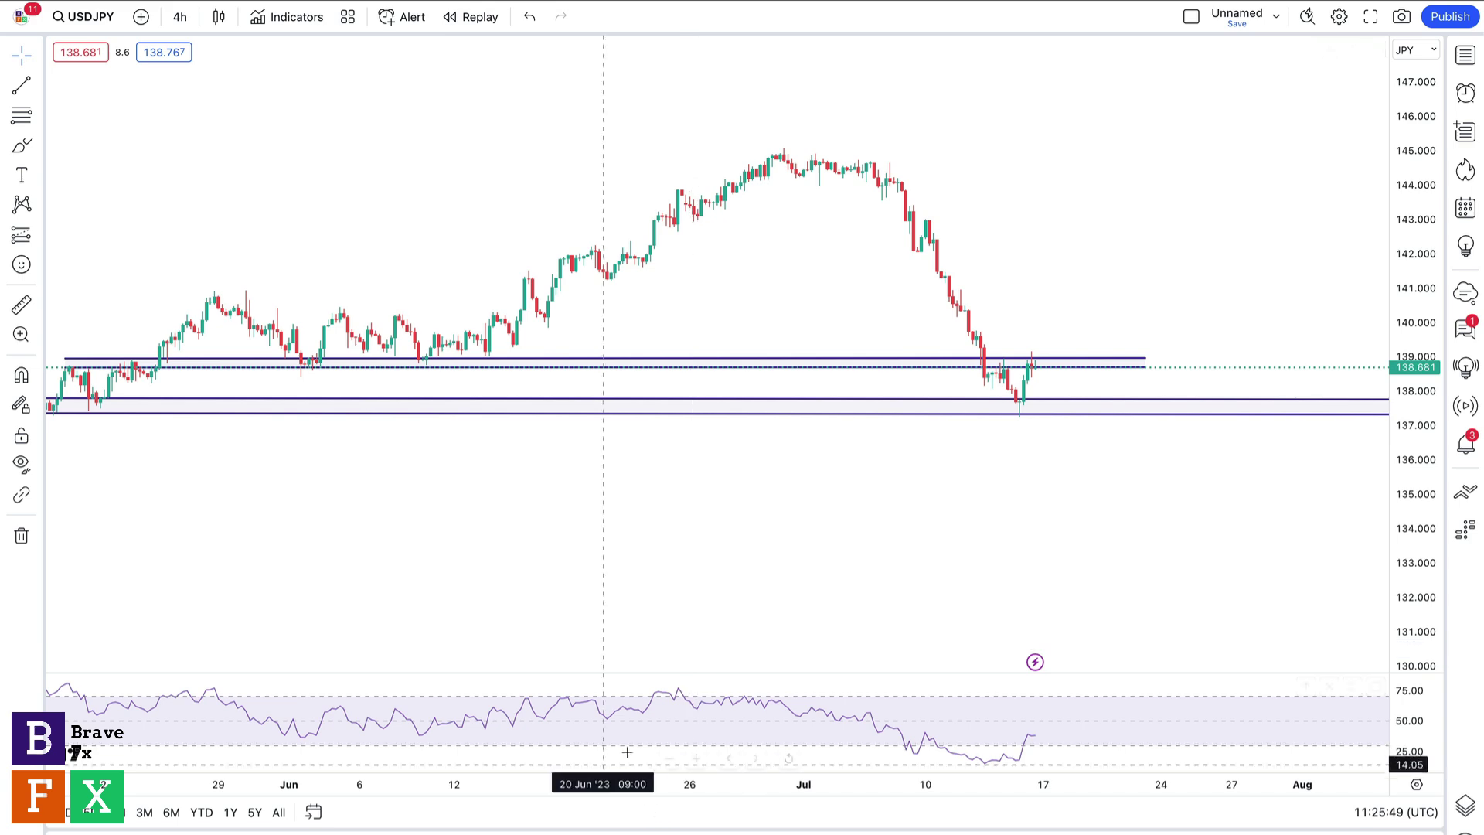
left_click(669, 760)
left_click(669, 759)
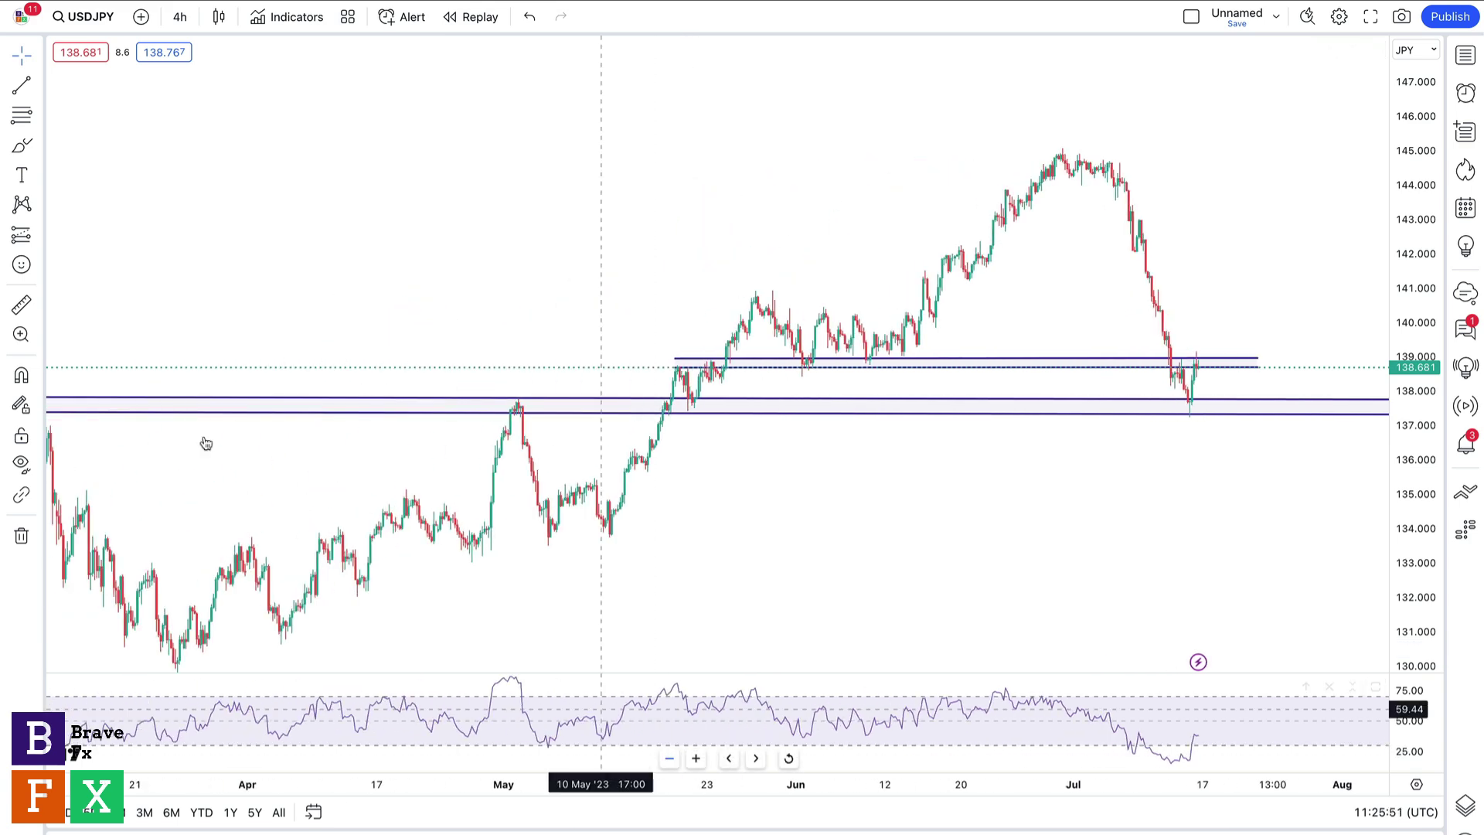
- Brush a rising curve from about 136 to 148 and a falling stroke from about 145.5 into the 139 zone, and undo both
left_click(21, 146)
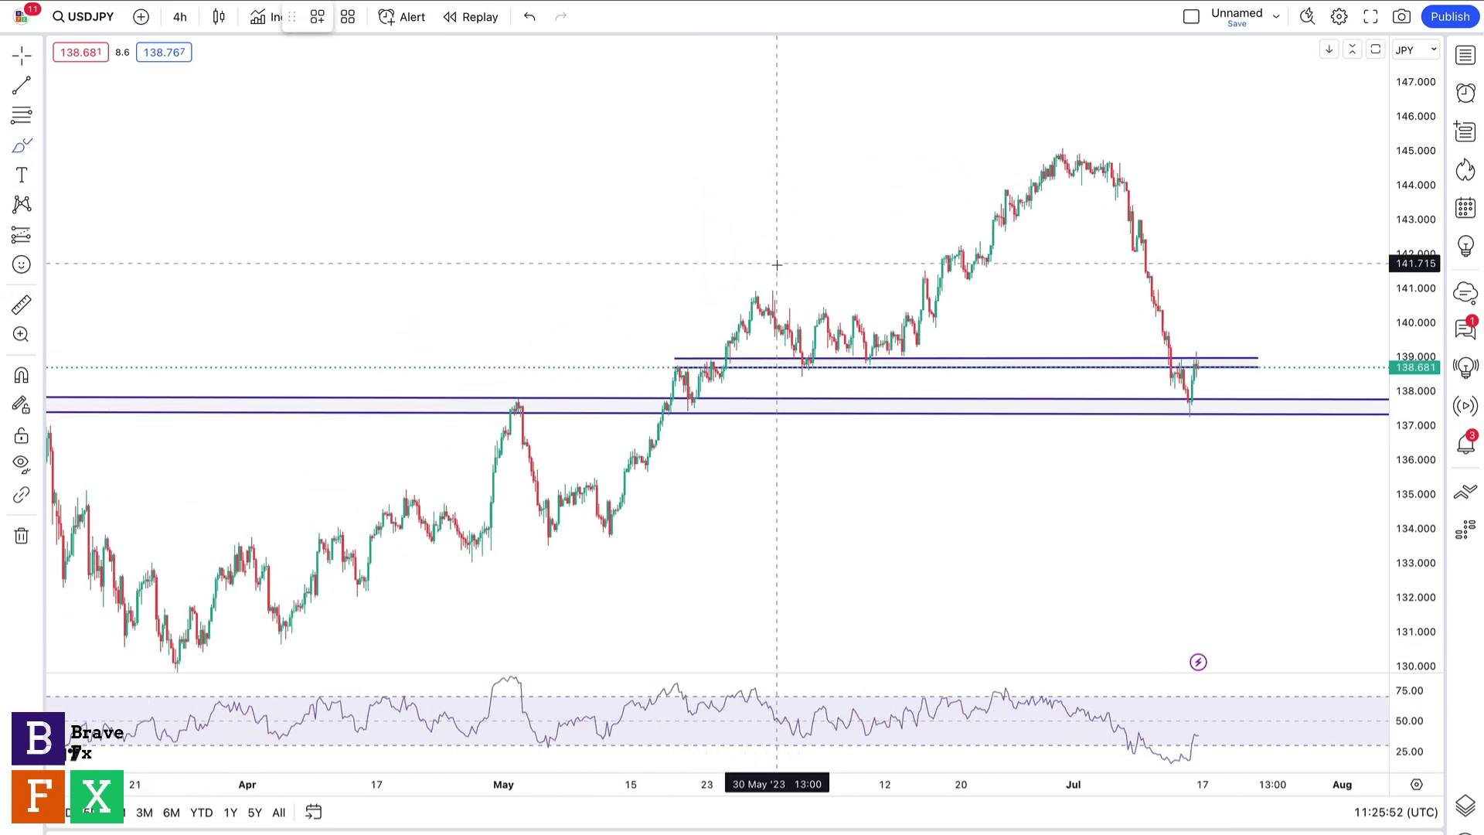
left_click(600, 456)
left_click(1125, 48)
left_click(1059, 133)
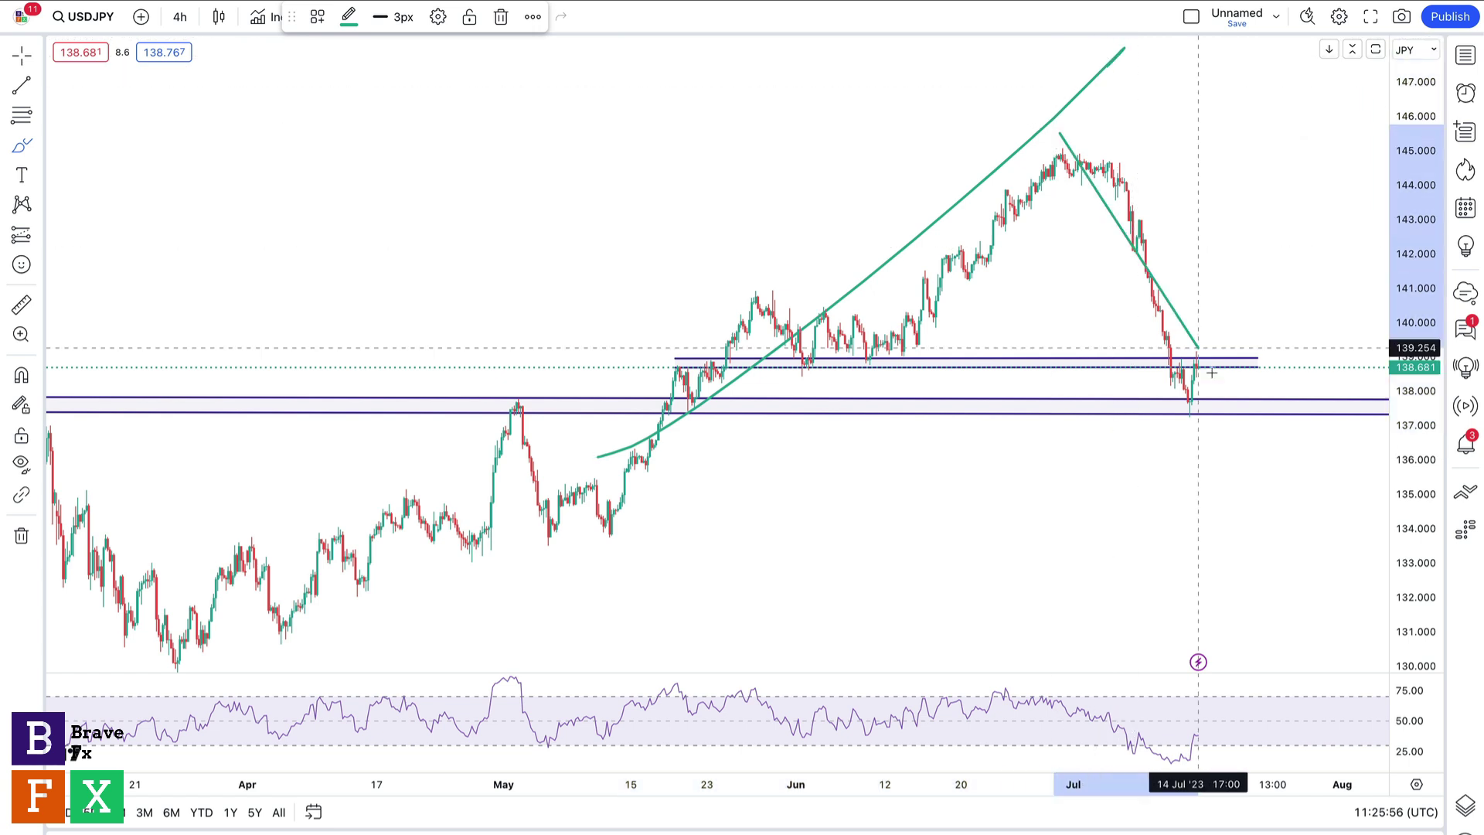
key("Escape")
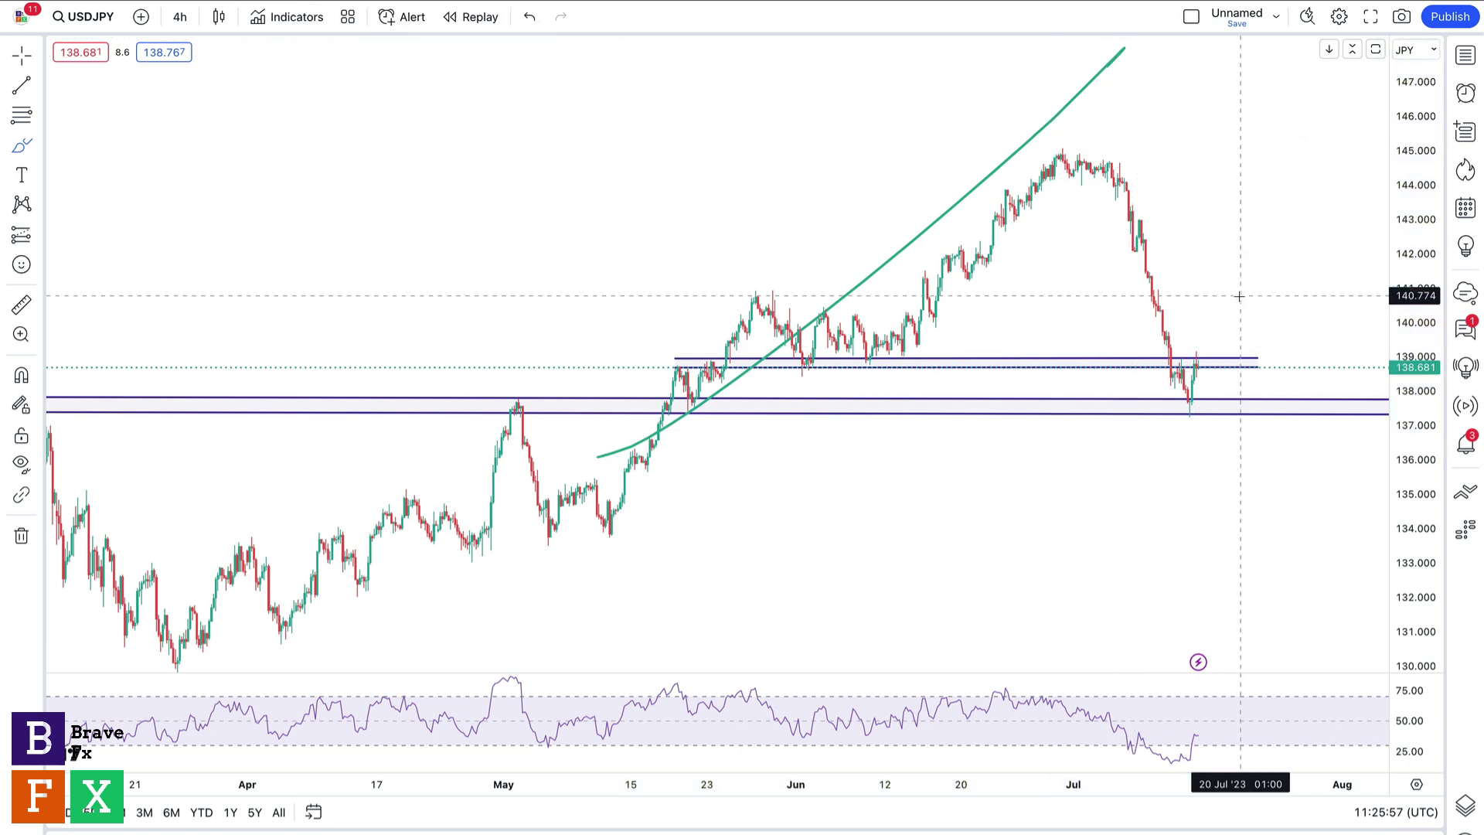
key("ctrl+z")
key("ctrl")
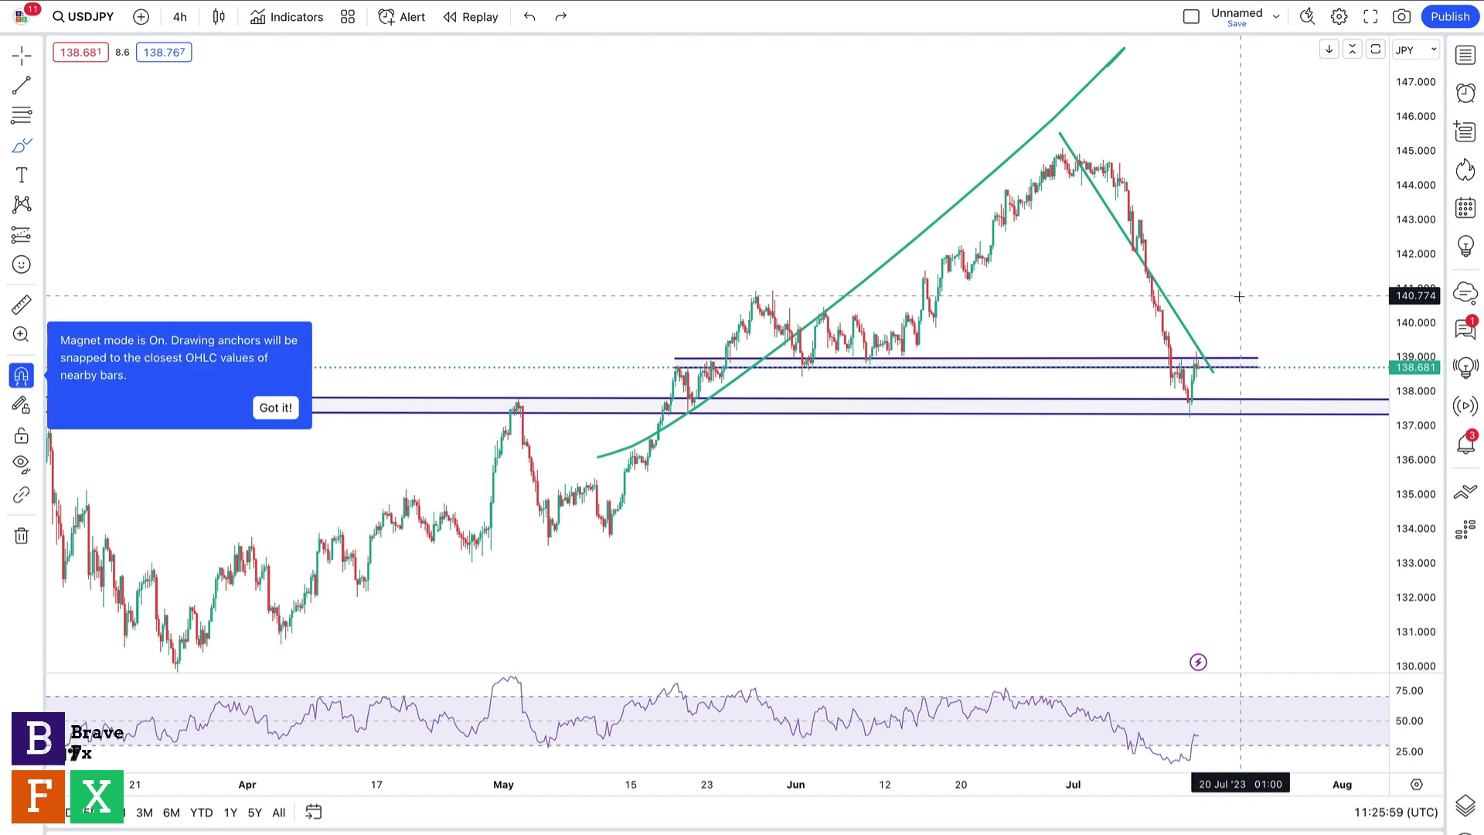
key("ctrl+z")
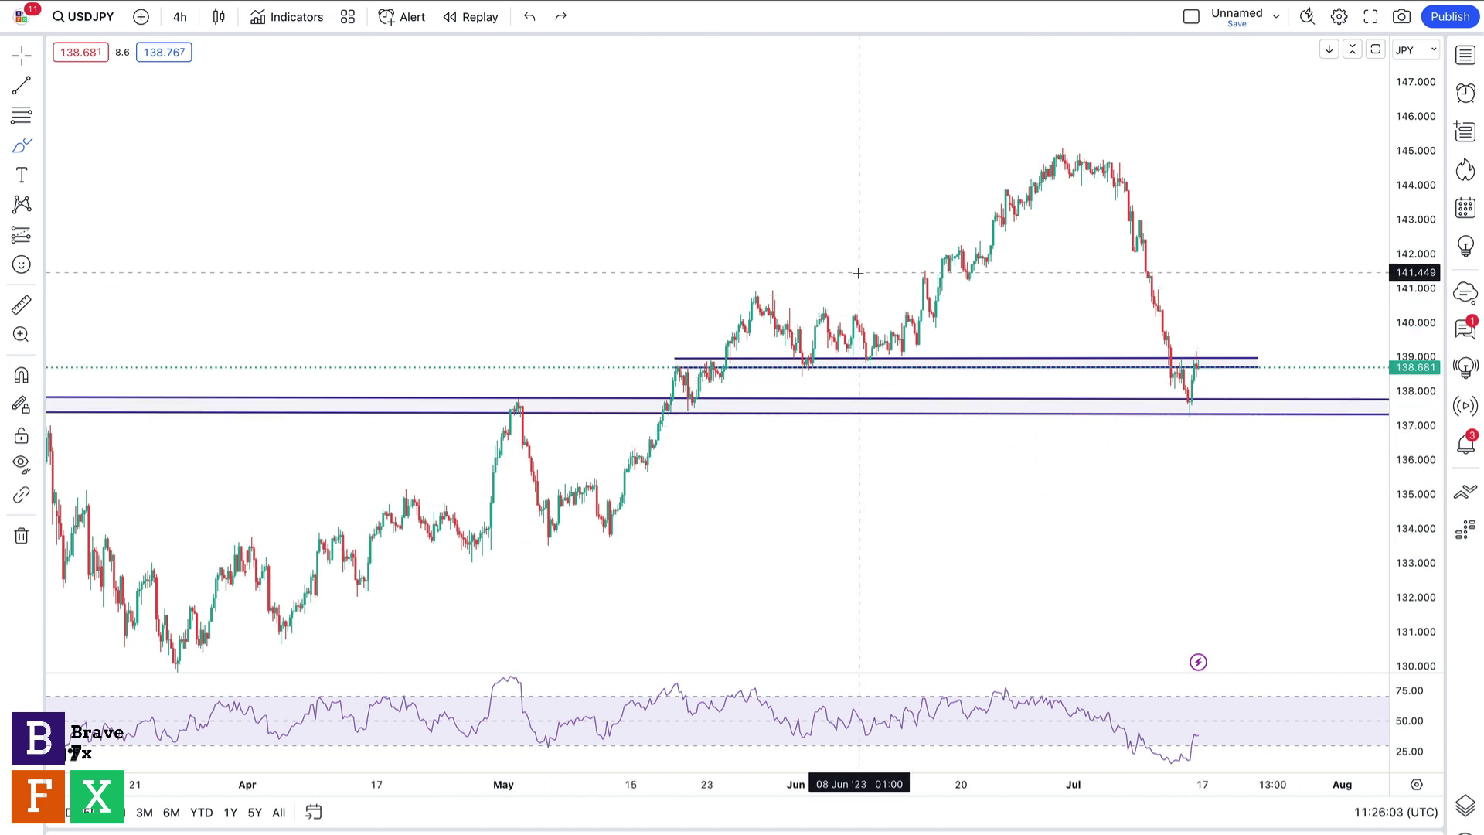
- Brush a bullish path from the latest candle near 139 up to about 146, and delete it
left_click(21, 54)
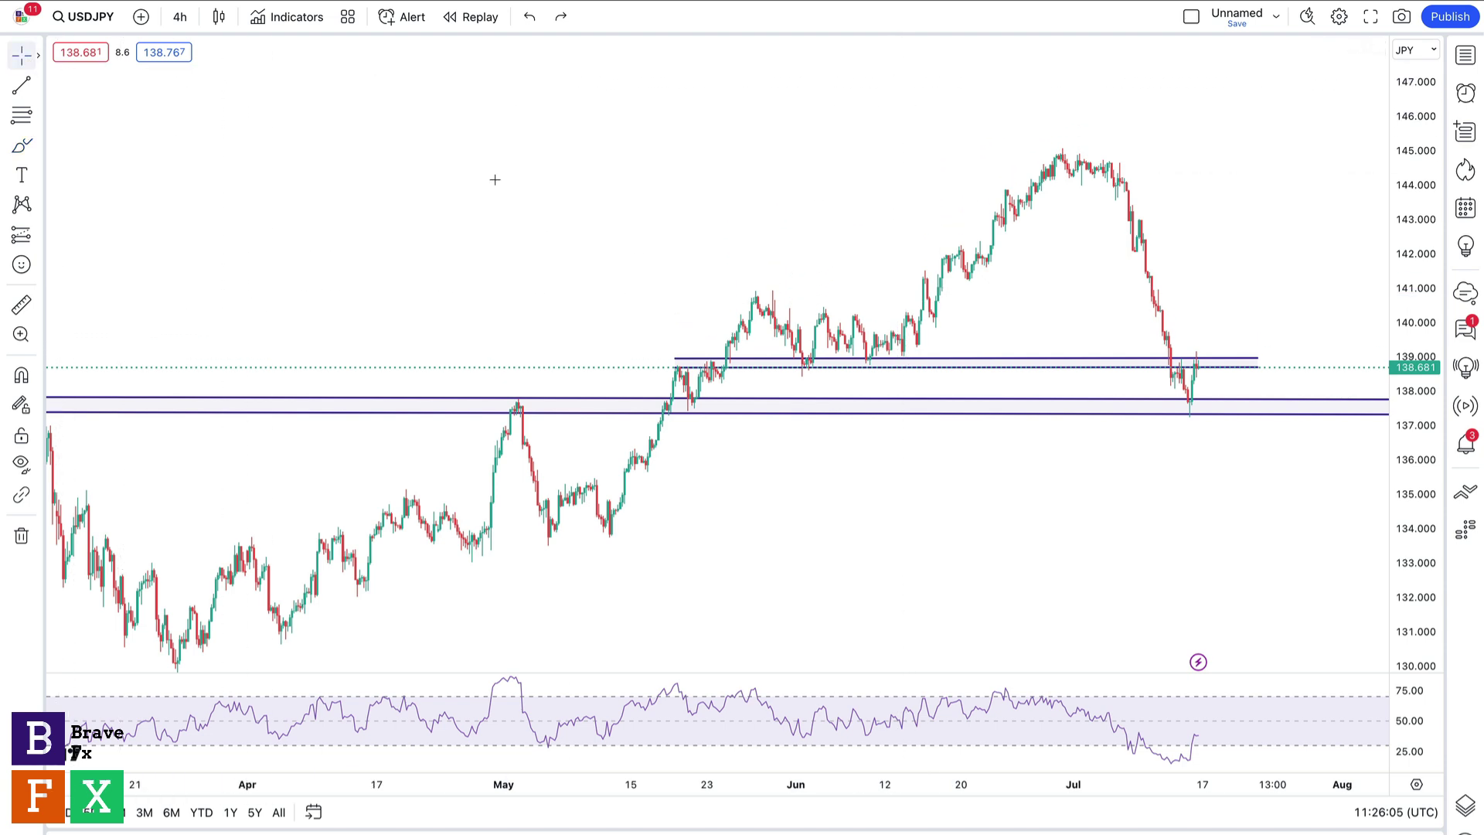
left_click_drag(473, 198, 410, 212)
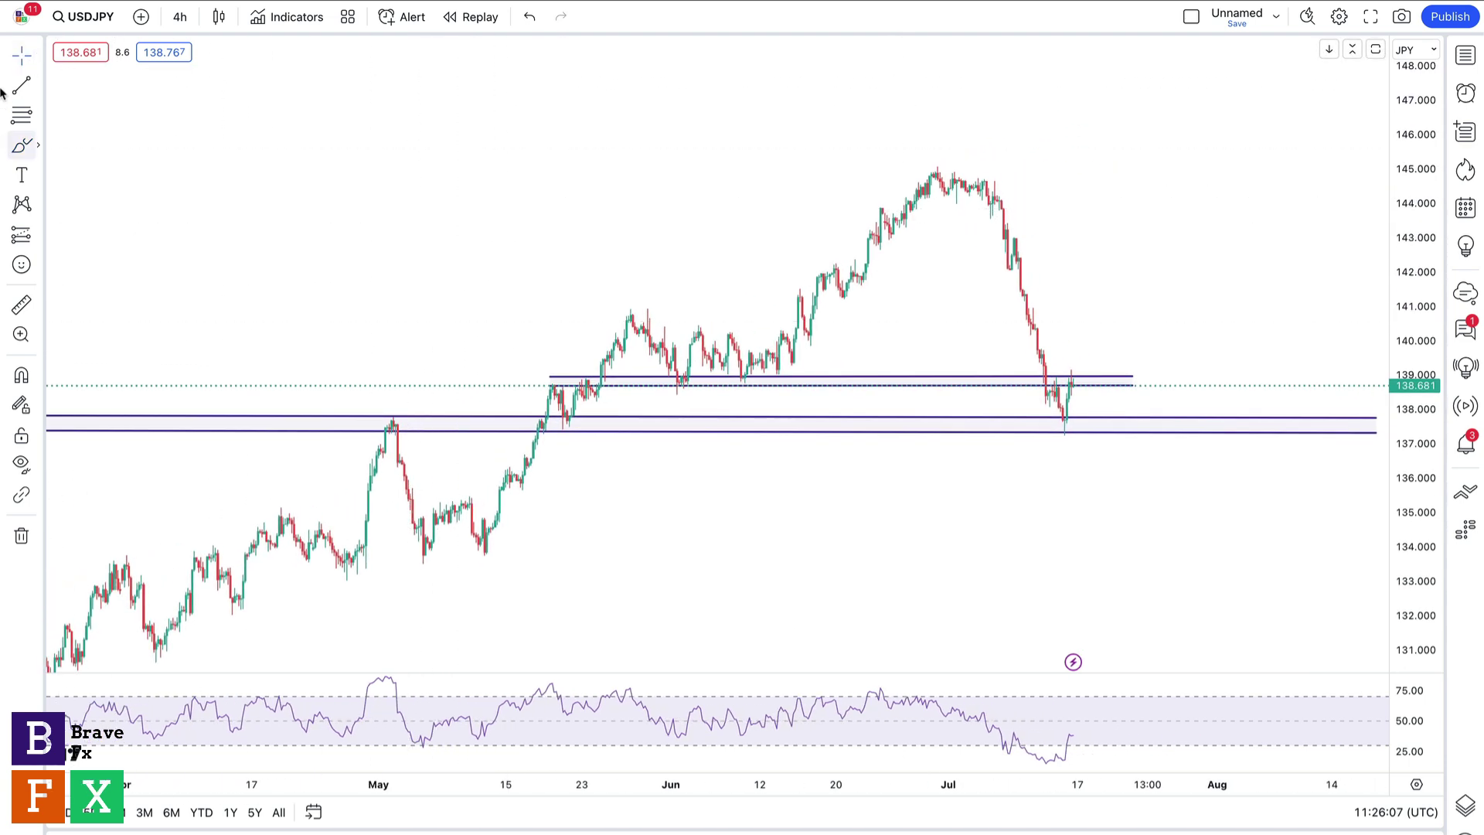
left_click(21, 145)
mouse_move(1071, 379)
left_mouse_down()
mouse_move(1090, 430)
mouse_move(1079, 402)
mouse_move(1113, 383)
mouse_move(1268, 123)
left_mouse_up()
key("Delete")
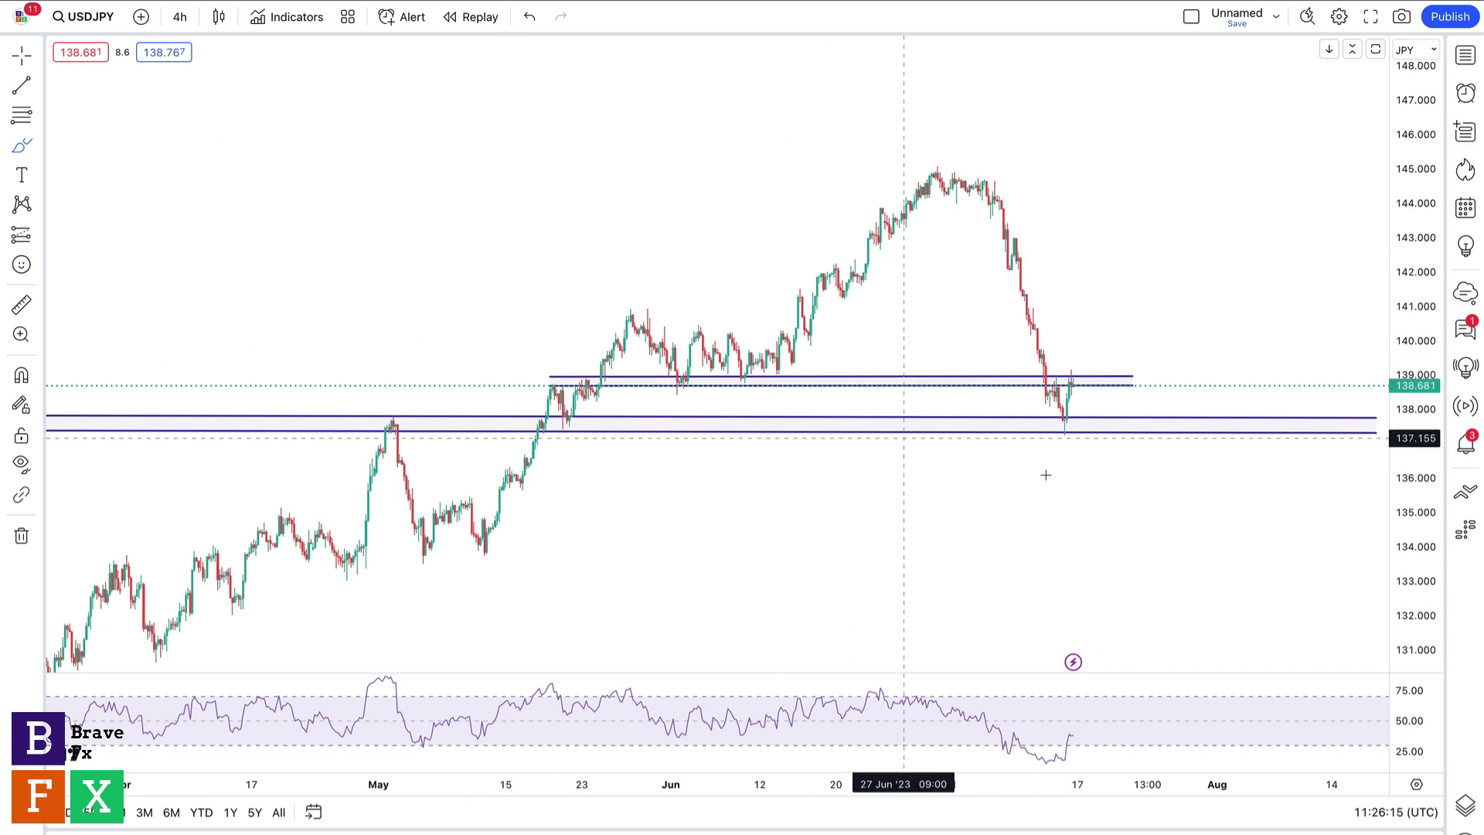
- Brush a bullish path dipping to about 138 and rising to about 143, and extend the 139 zone forward in time beyond it
left_click_drag(1076, 379, 1083, 412)
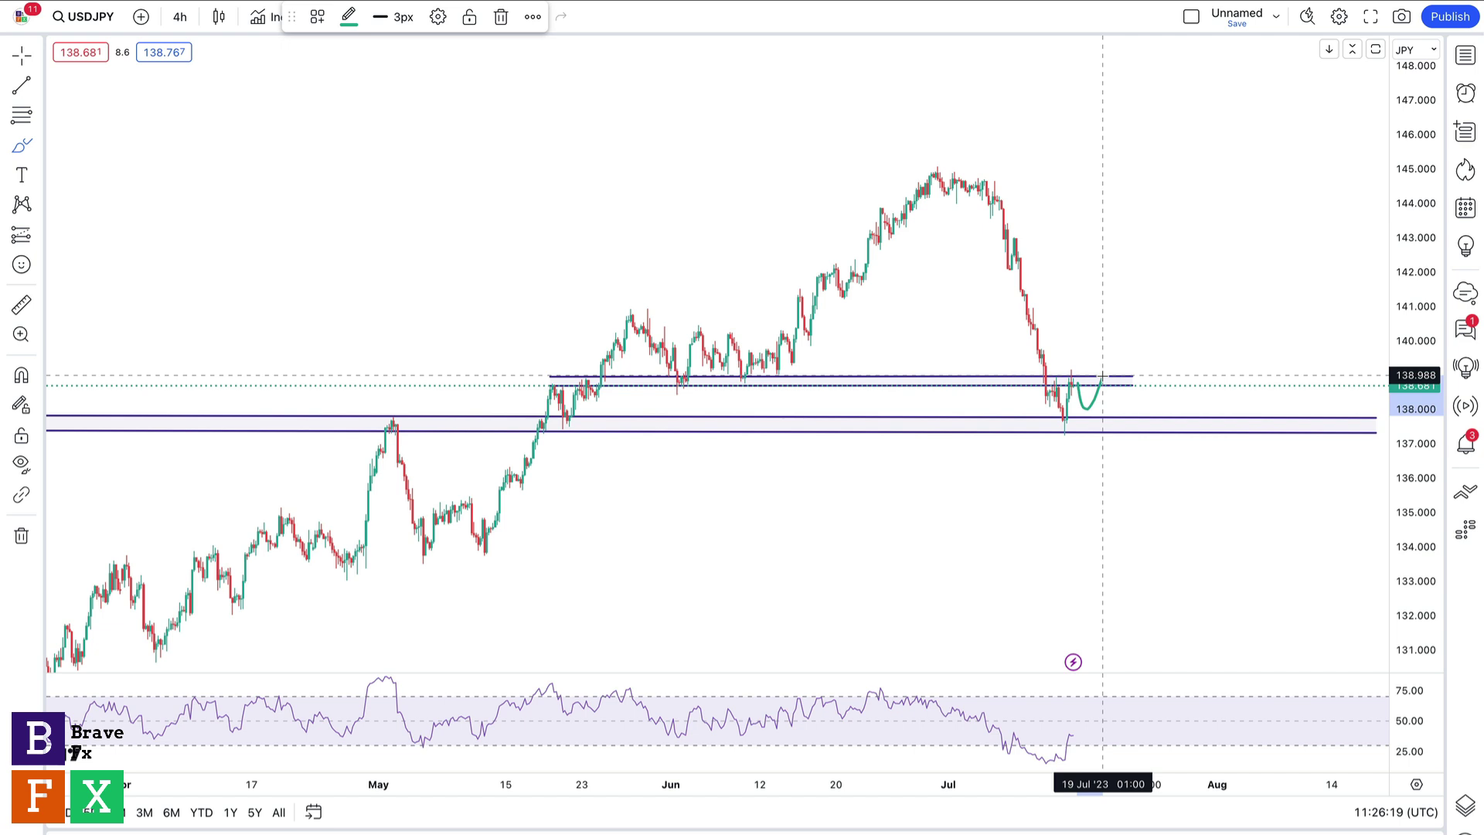
left_click_drag(1130, 398, 1171, 231)
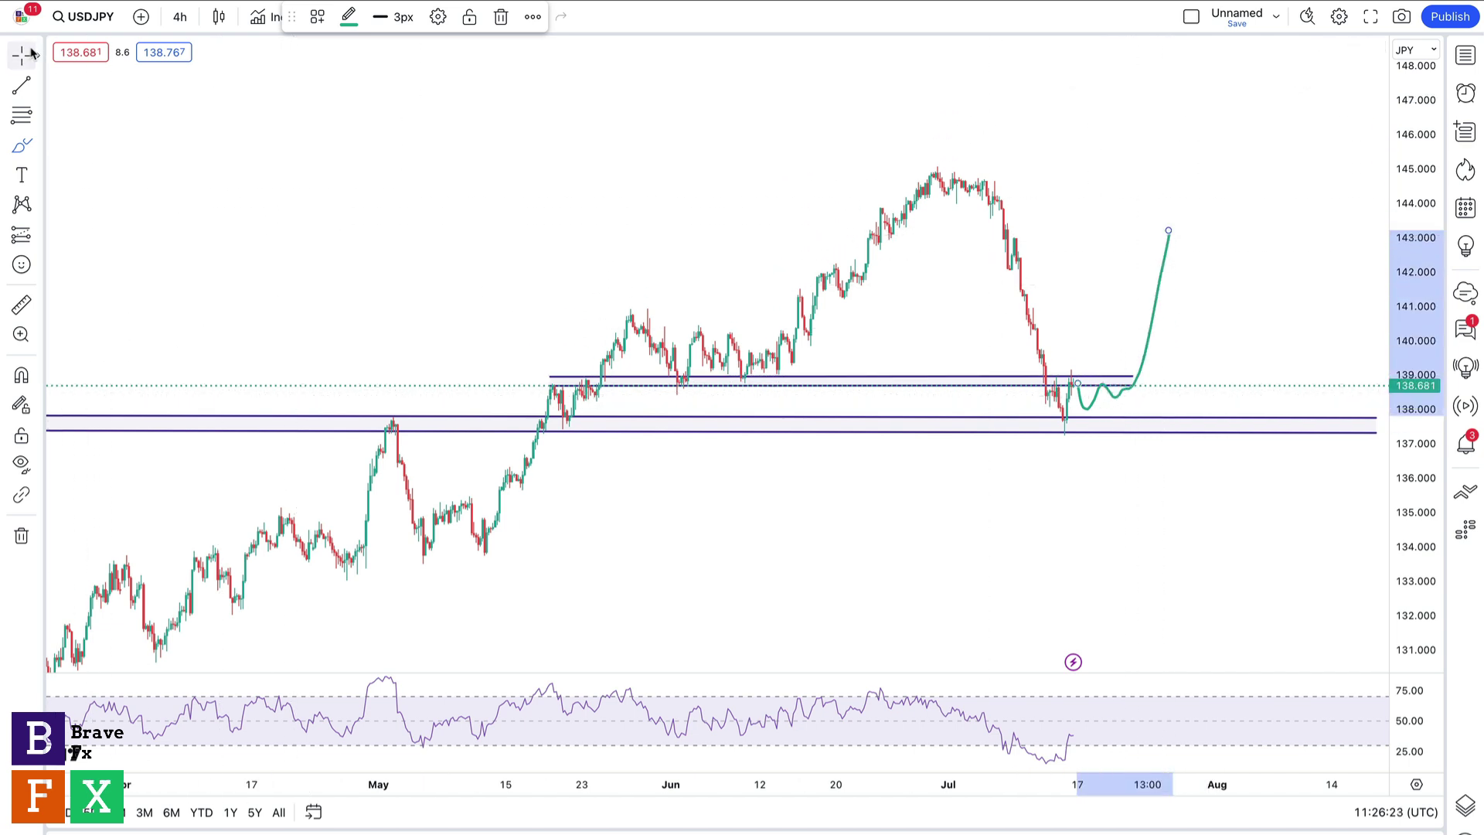
left_click_drag(1131, 388, 1188, 386)
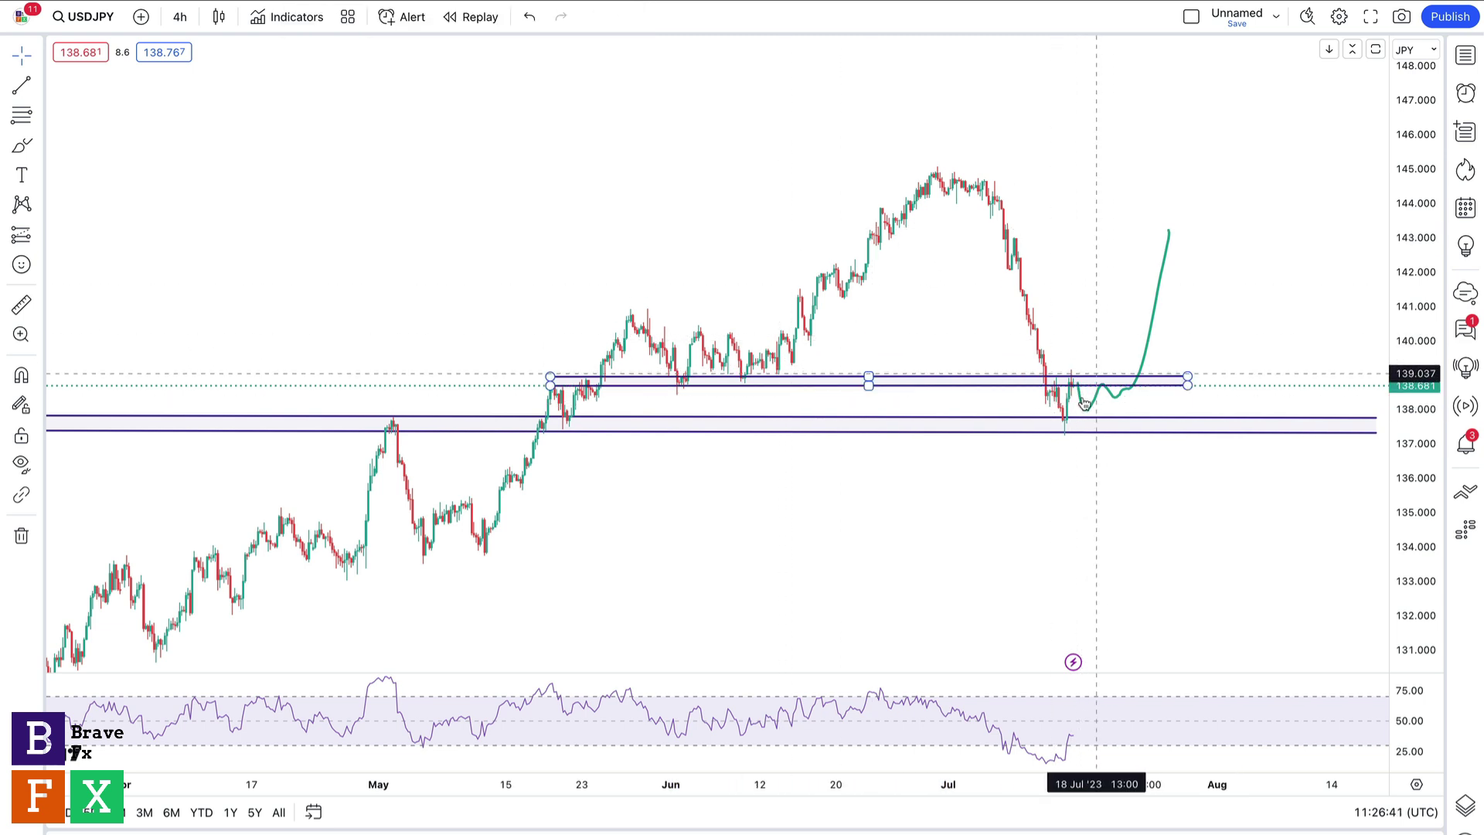
- Replace the bullish path with one that consolidates beneath the 139 zone and shoots up to about 147
left_click(1149, 336)
key("Delete")
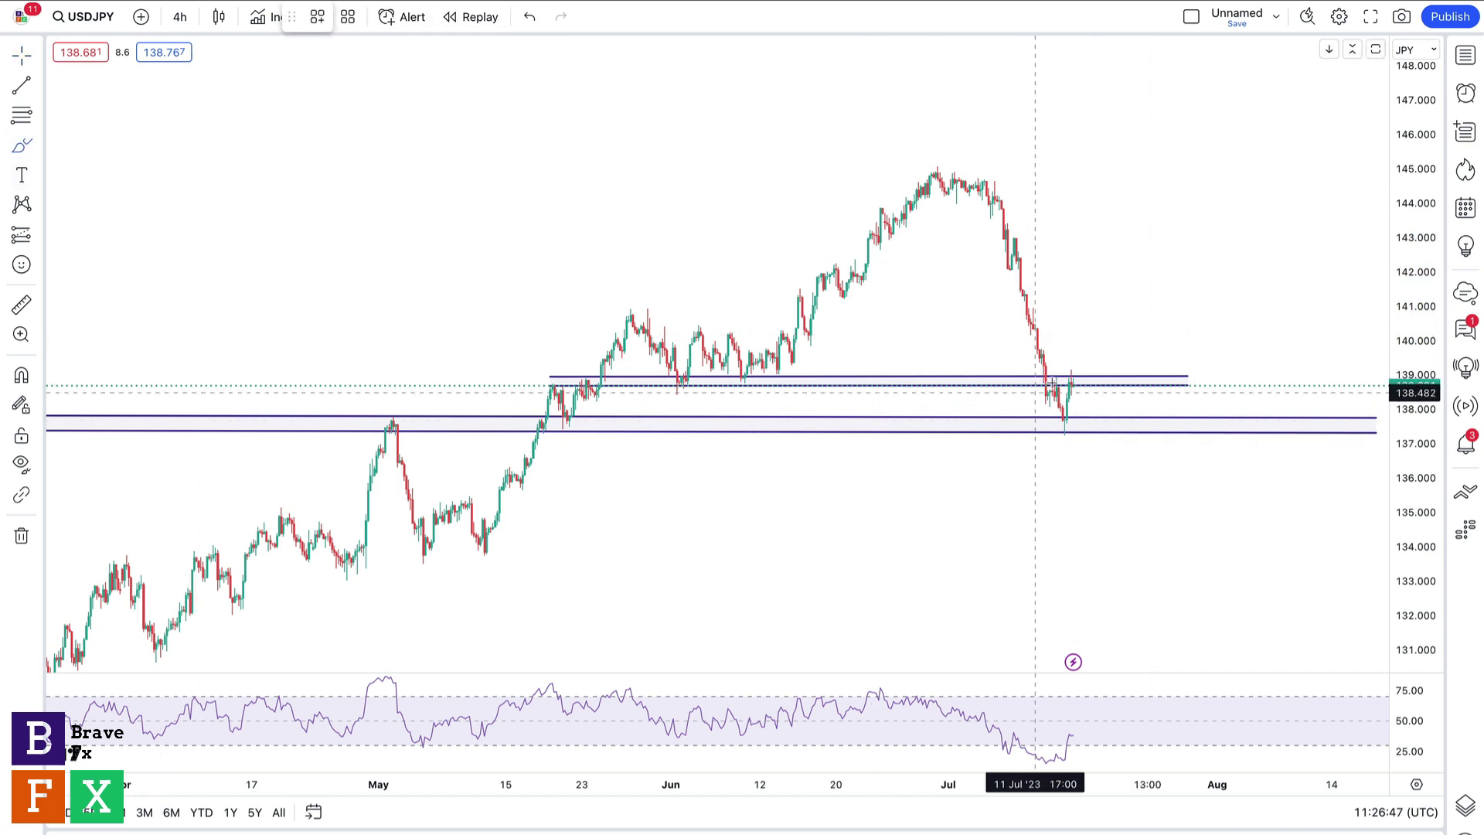
left_click_drag(1070, 379, 1080, 405)
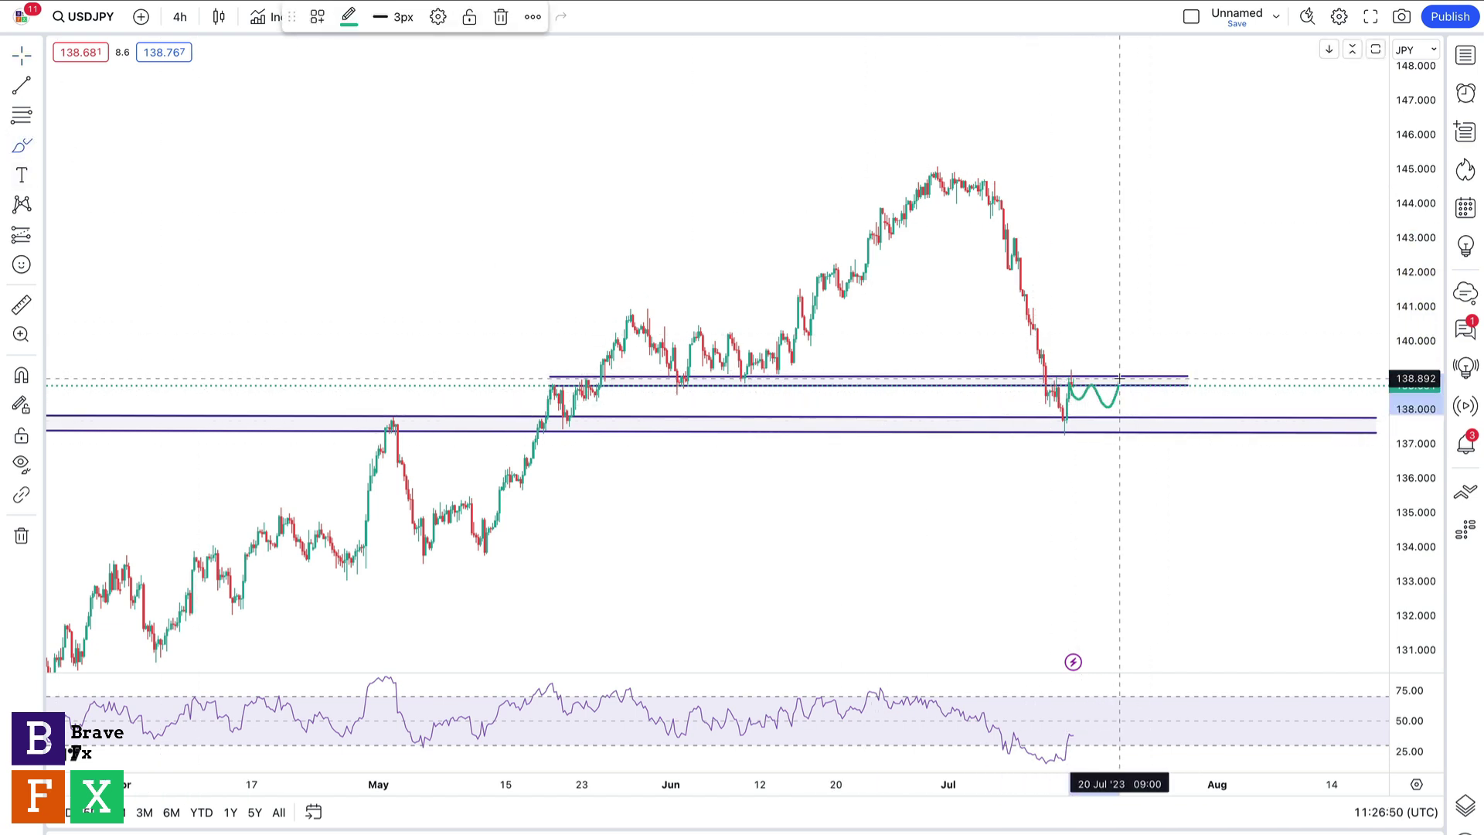
left_click_drag(1182, 94, 1184, 94)
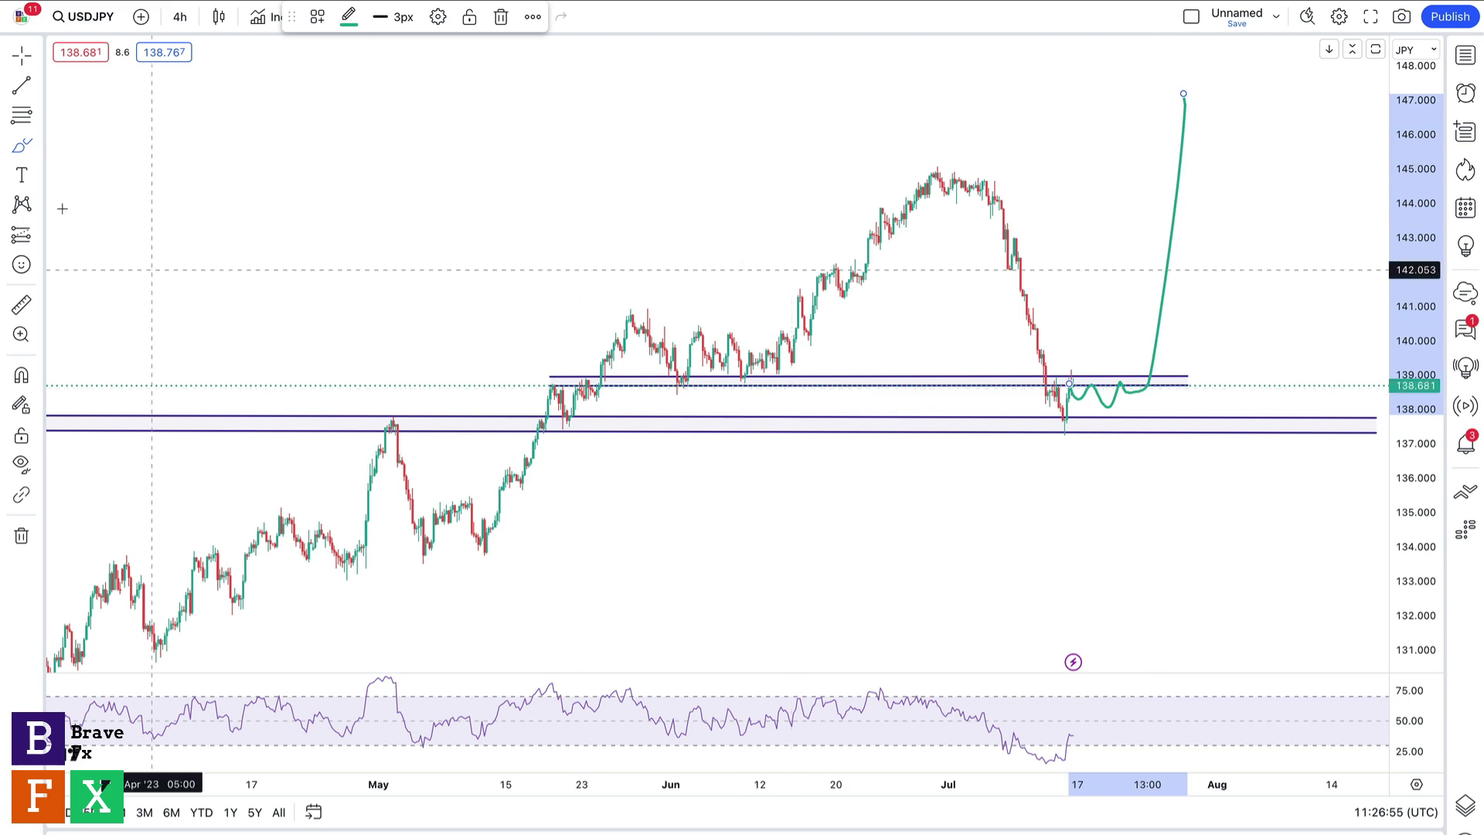
- Replace the bullish path with a bearish one ranging between the two zones and falling to about 131
mouse_move(554, 520)
left_mouse_down()
mouse_move(564, 487)
mouse_move(689, 394)
mouse_move(741, 416)
left_mouse_up()
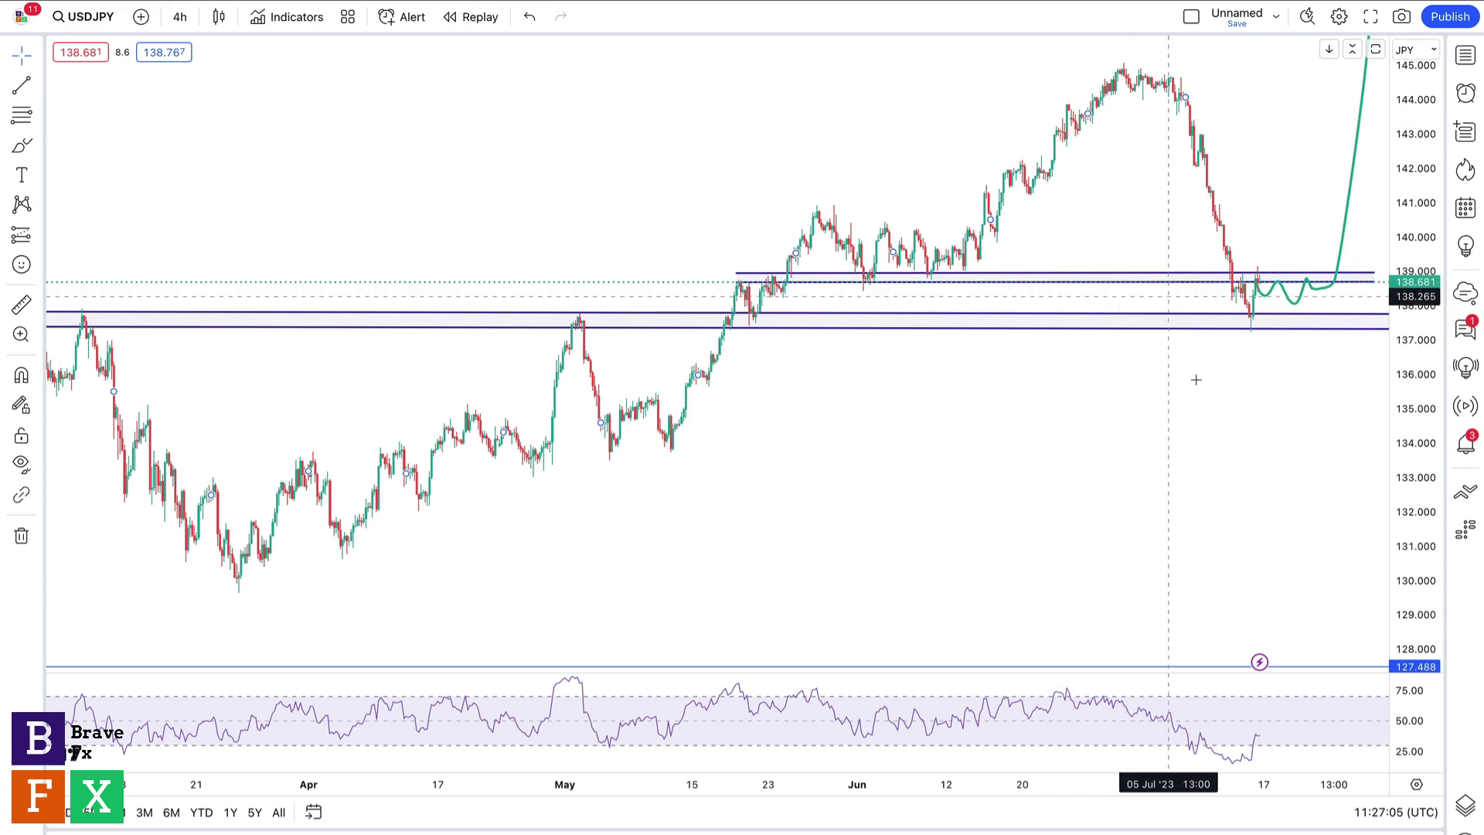
left_click_drag(1193, 381, 1004, 616)
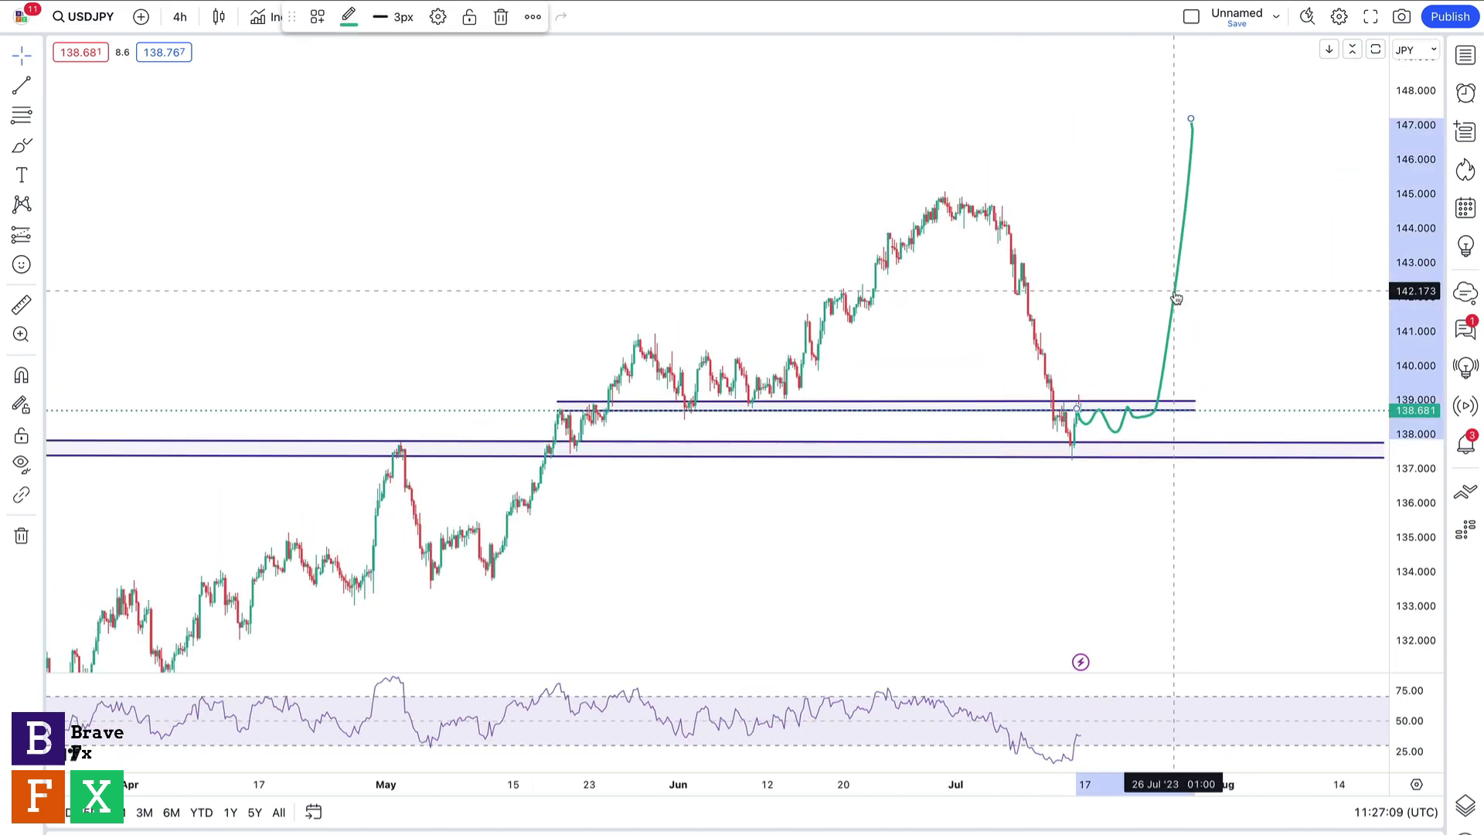
key("Delete")
left_click(22, 145)
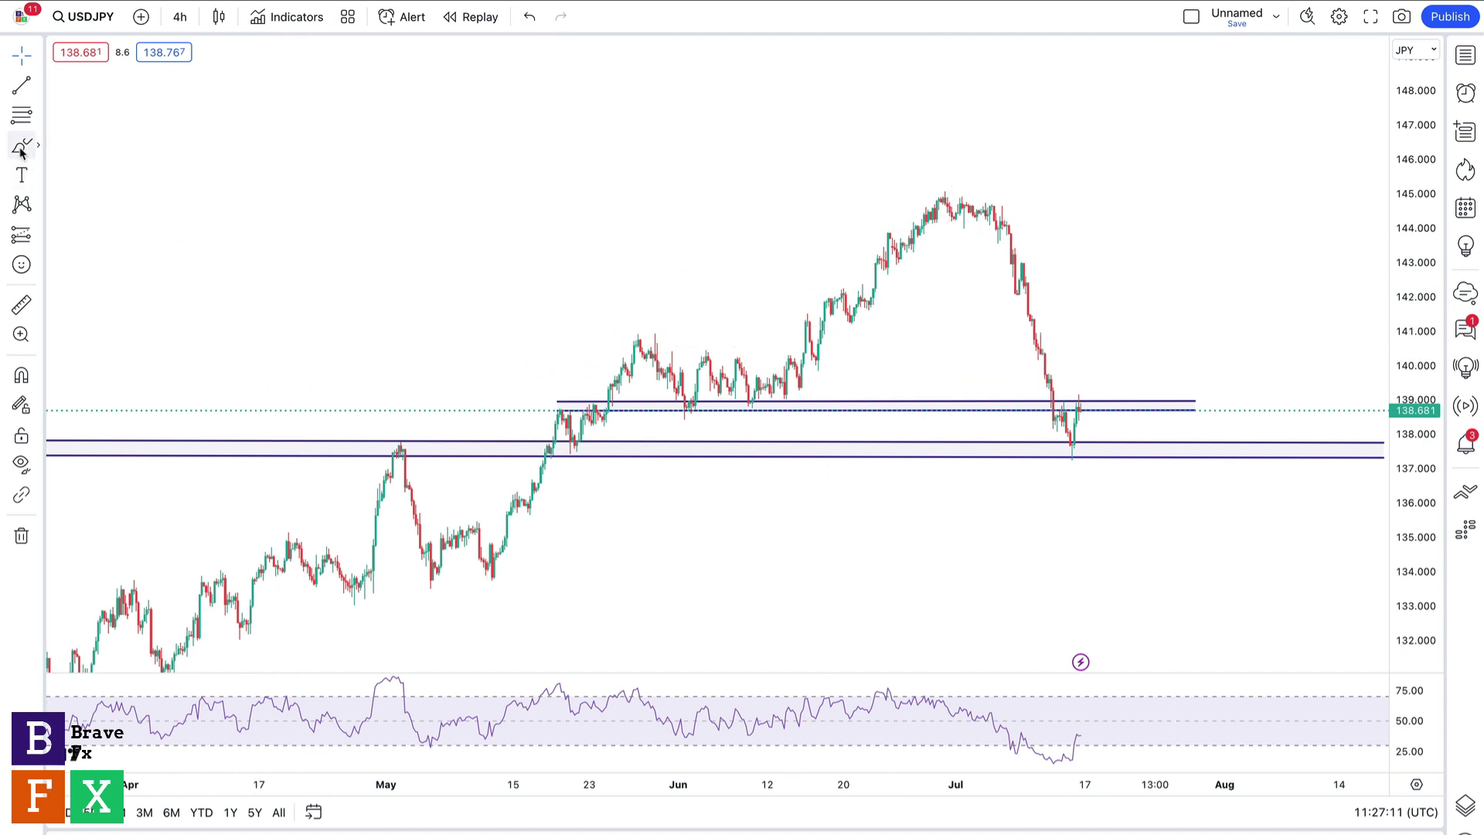
mouse_move(1080, 403)
left_mouse_down()
mouse_move(1097, 446)
mouse_move(1111, 406)
mouse_move(1123, 443)
mouse_move(1141, 407)
mouse_move(1234, 666)
left_mouse_up()
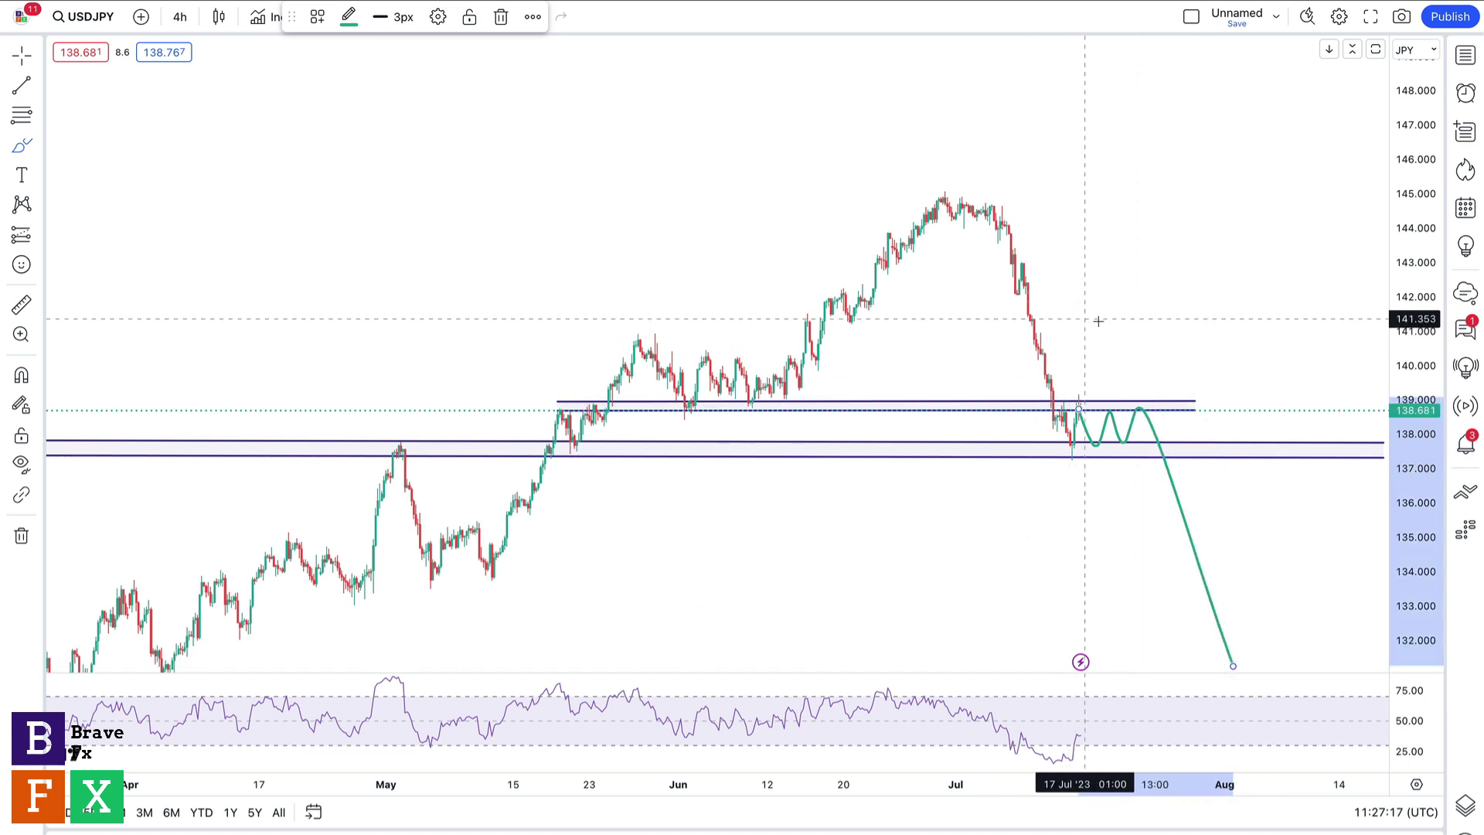
- Brush over the July decline with a second bearish path down to about 132.8, and remove all the bearish drawings
left_click(1005, 291)
mouse_move(985, 206)
left_mouse_down()
mouse_move(1036, 425)
mouse_move(993, 234)
mouse_move(1067, 461)
left_mouse_up()
mouse_move(1065, 398)
left_mouse_down()
mouse_move(1079, 441)
mouse_move(1134, 433)
mouse_move(1223, 614)
left_mouse_up()
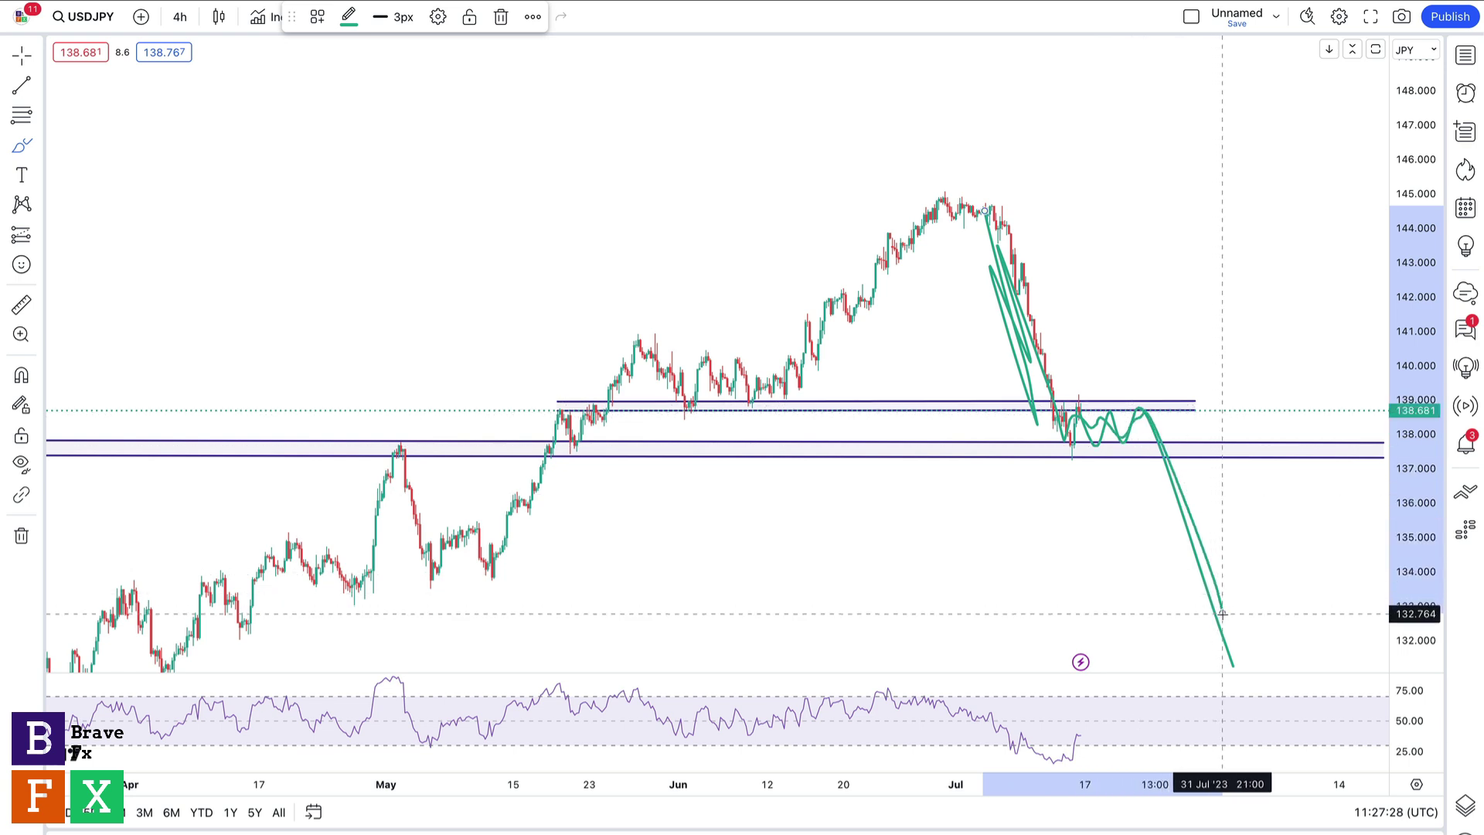
key("ctrl+z")
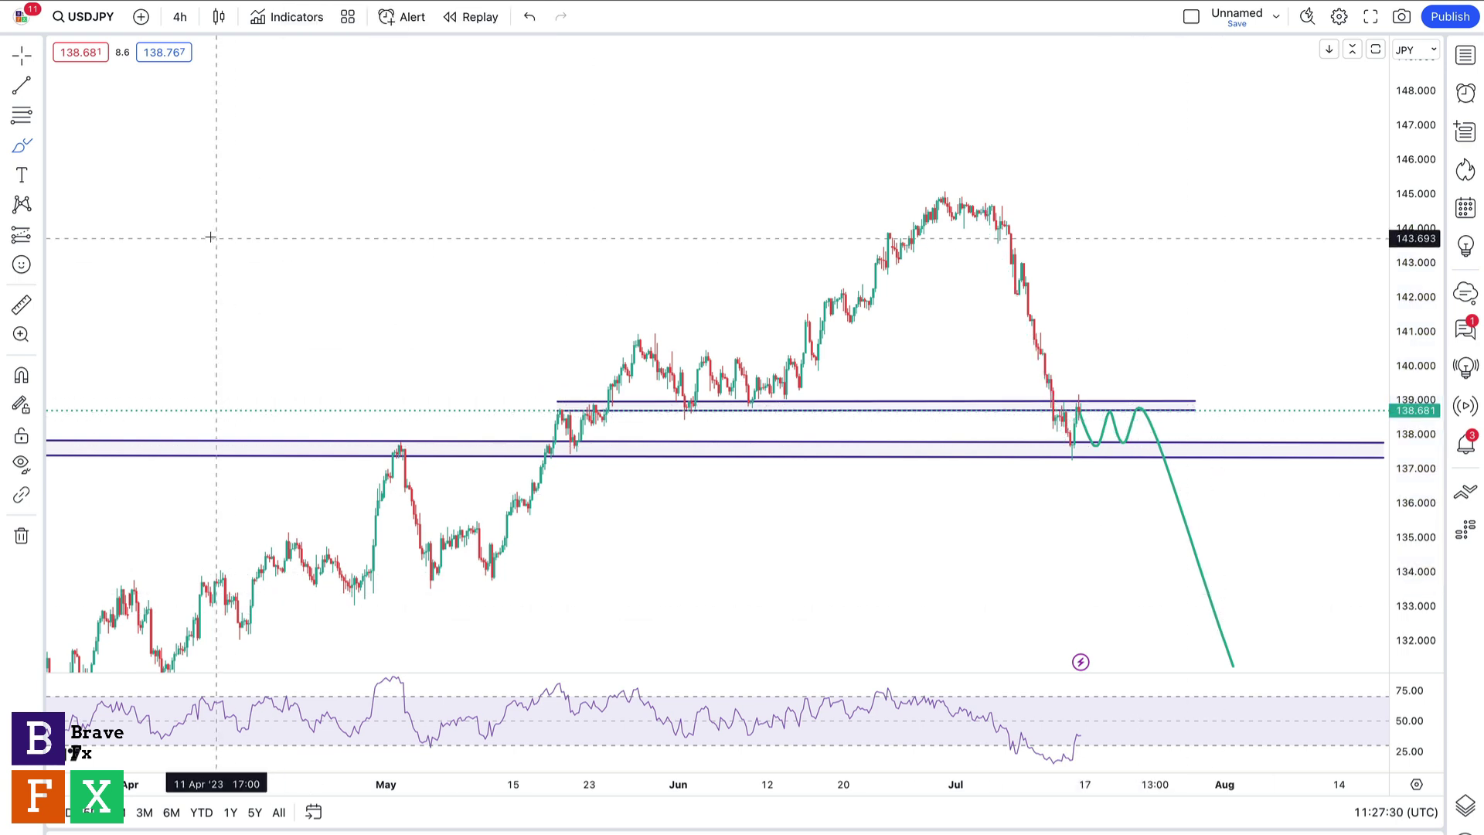
left_click(1136, 426)
key("Delete")
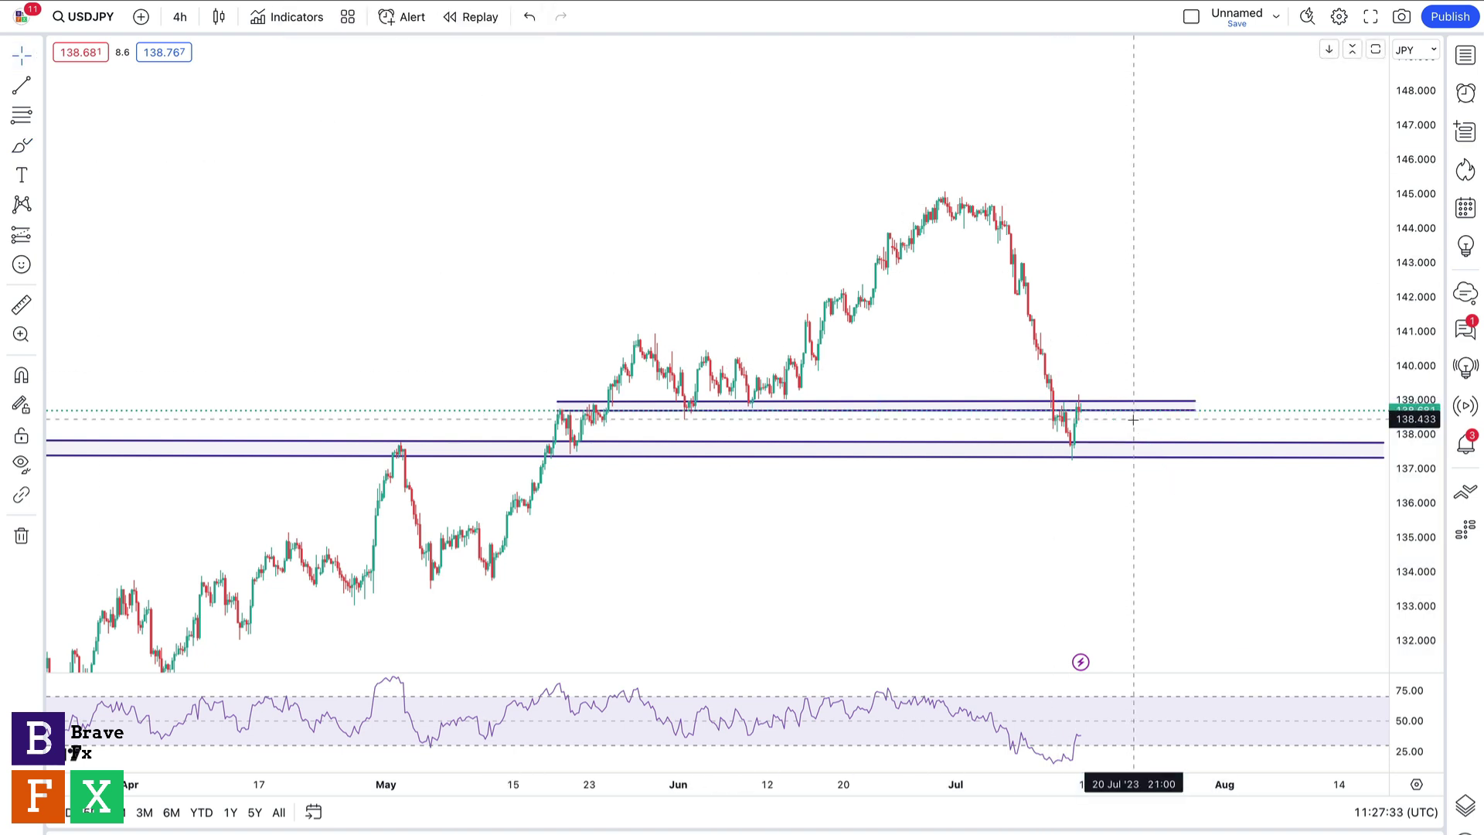